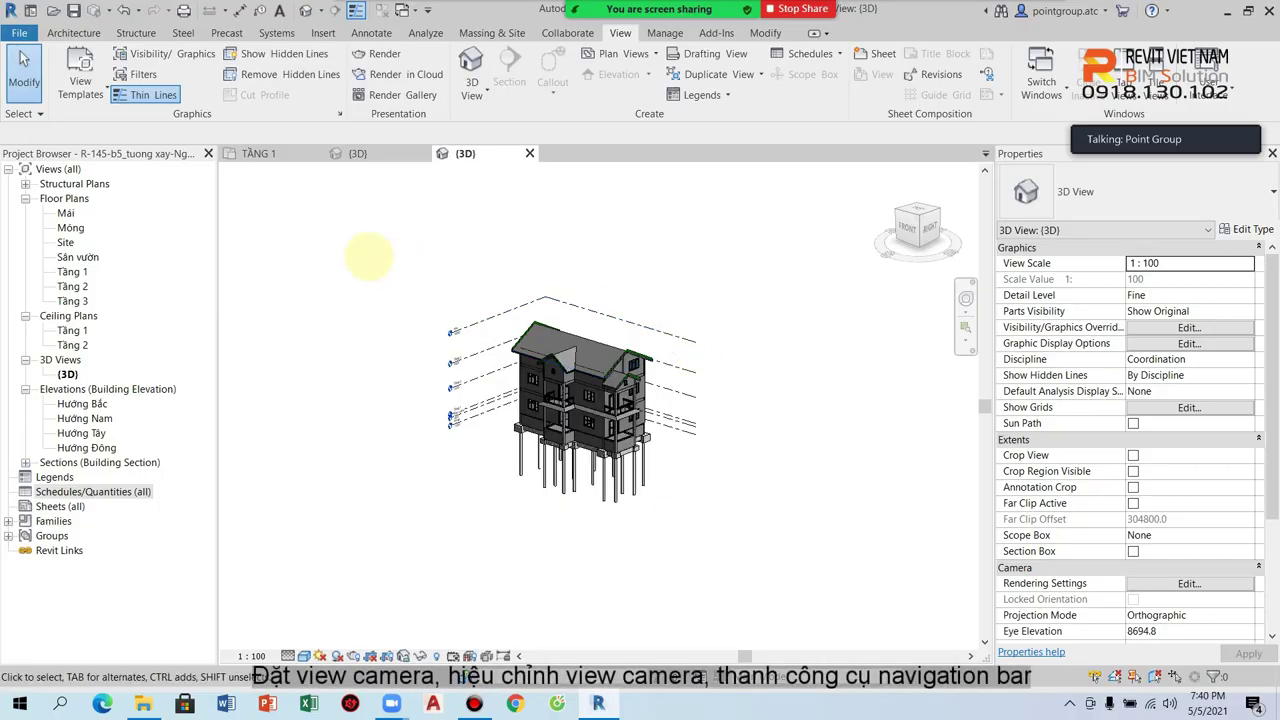
Zoom, orbit and pan the default 3D view to frame the whole house and roof from slightly above
{"action": "scroll", "coordinate": [570, 440], "scroll_direction": "up", "scroll_amount": 2}
{"action": "scroll", "coordinate": [590, 470], "scroll_direction": "up", "scroll_amount": 2}
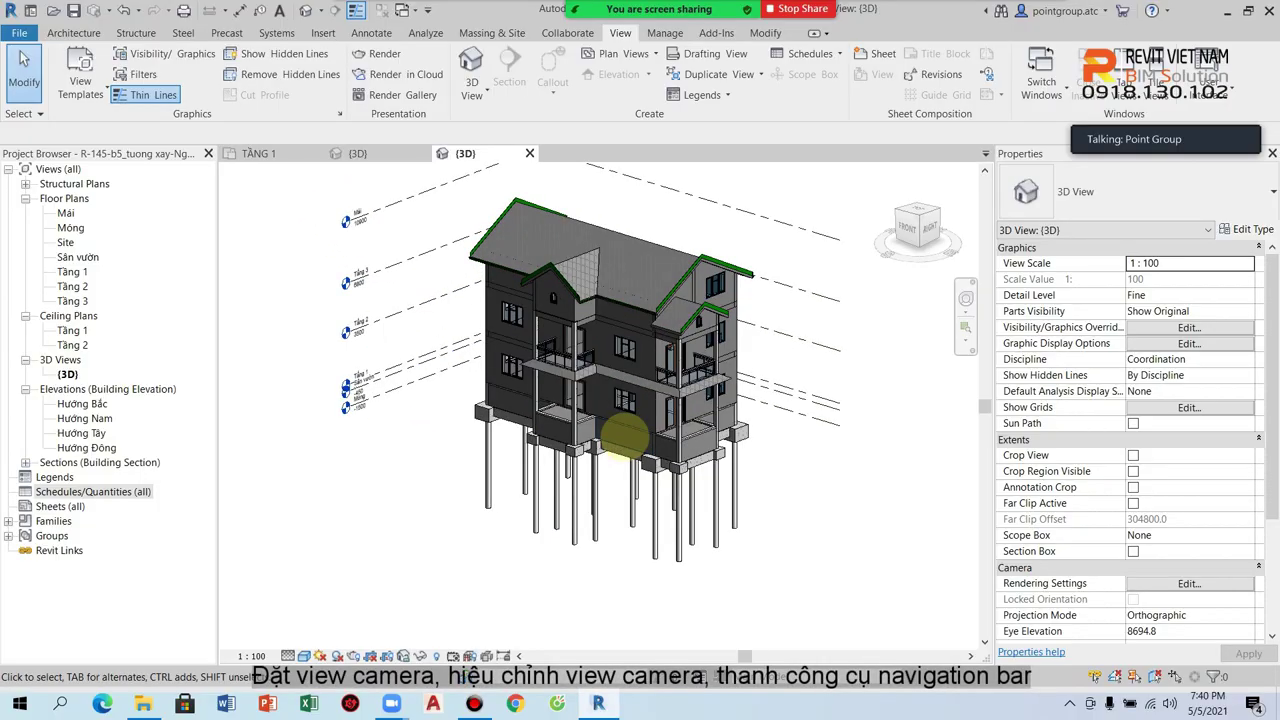
{"action": "scroll", "coordinate": [605, 500], "scroll_direction": "up", "scroll_amount": 2}
{"action": "scroll", "coordinate": [611, 436], "scroll_direction": "down", "scroll_amount": 1}
{"action": "middle_click_drag", "start_coordinate": [610, 435], "coordinate": [680, 500], "text": "shift"}
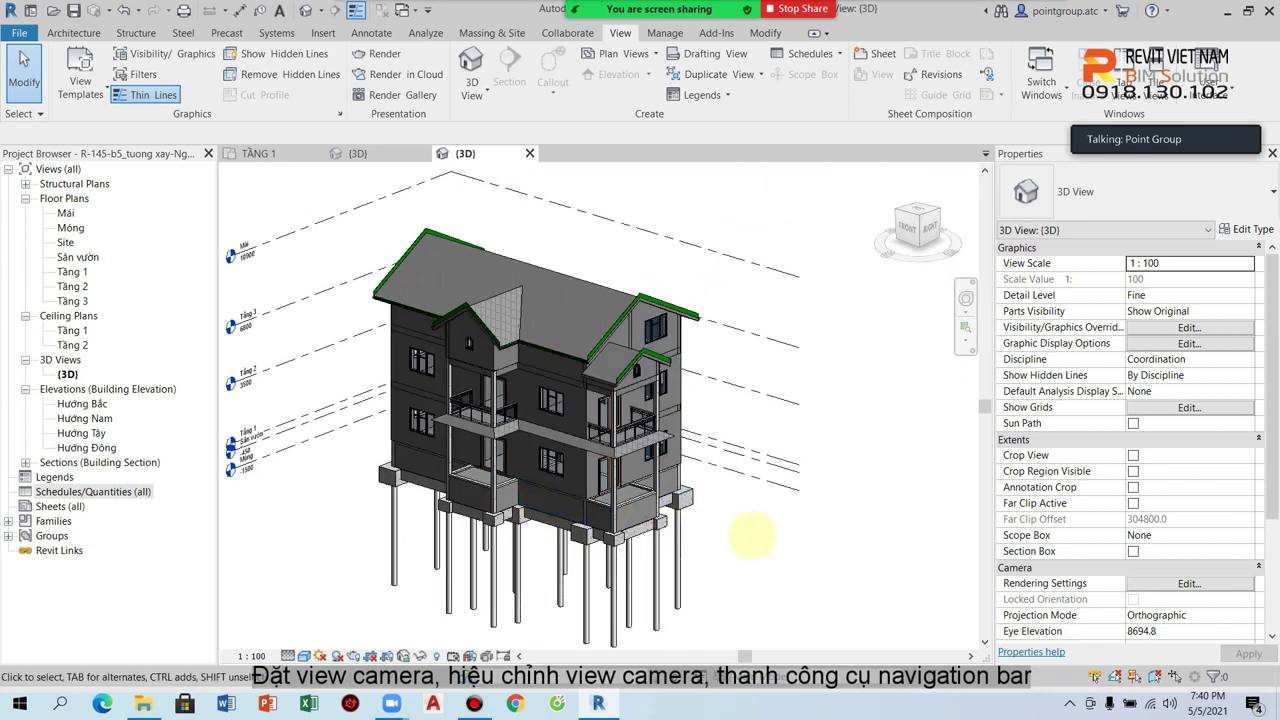
{"action": "middle_click_drag", "start_coordinate": [740, 543], "coordinate": [724, 497]}
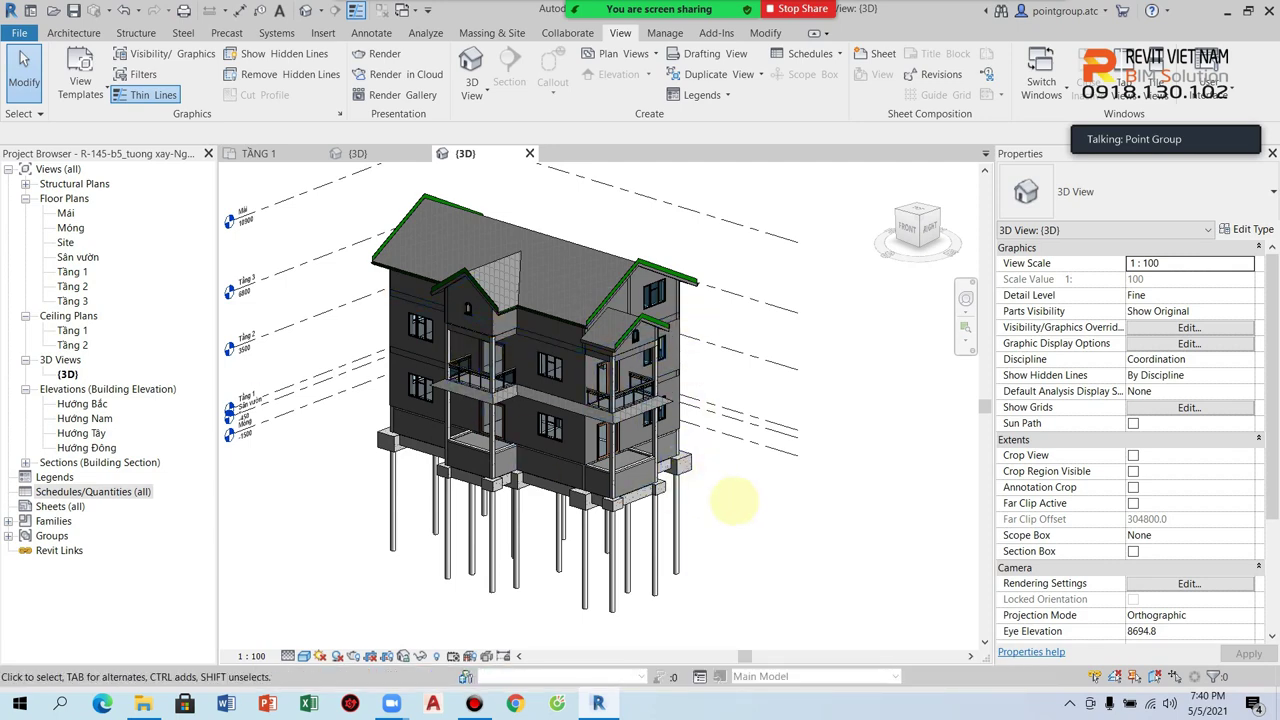
{"action": "middle_click_drag", "start_coordinate": [739, 505], "coordinate": [737, 508], "text": "shift"}
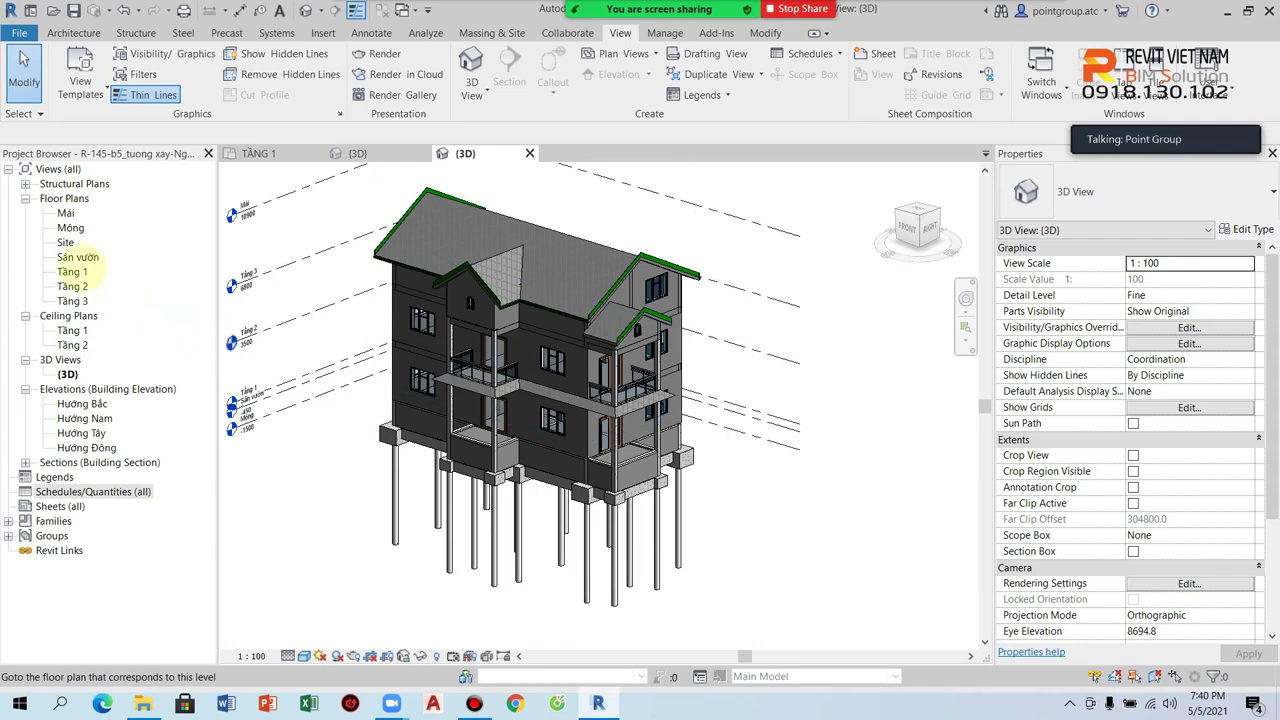
Open the Sân vườn floor plan and close all other inactive views
{"action": "double_click", "coordinate": [78, 257]}
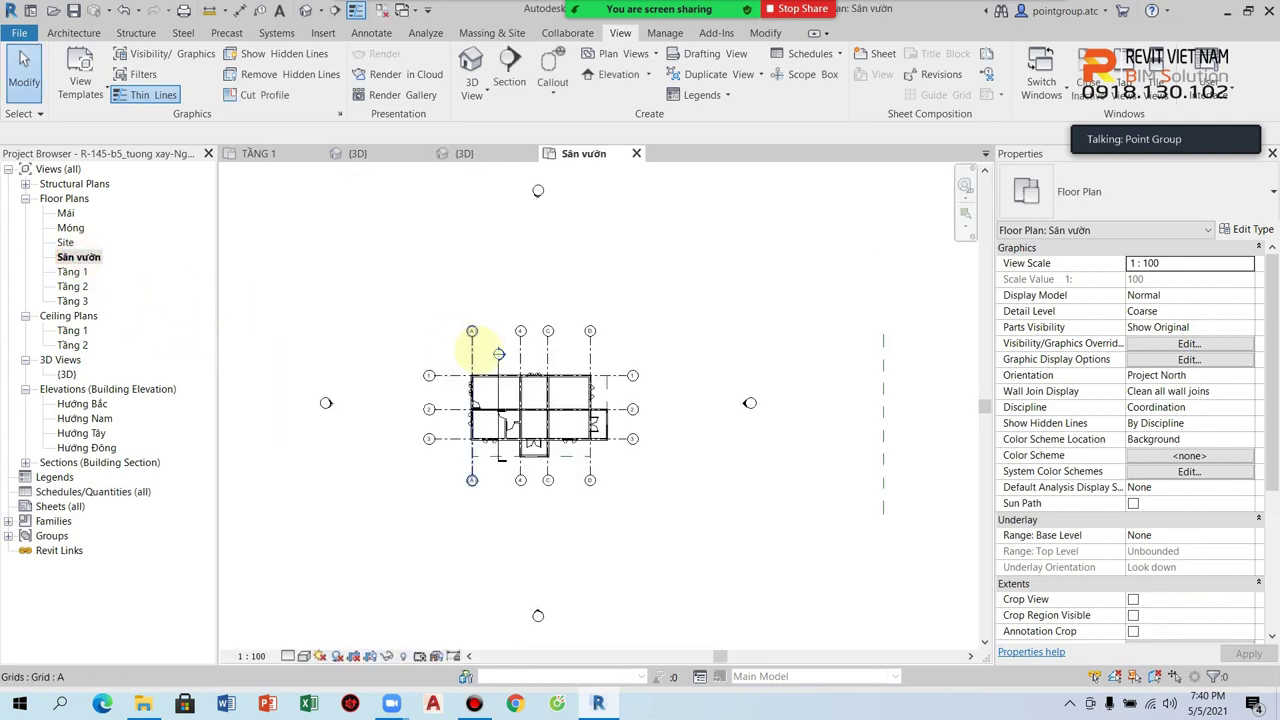
{"action": "middle_click_drag", "start_coordinate": [669, 447], "coordinate": [676, 477]}
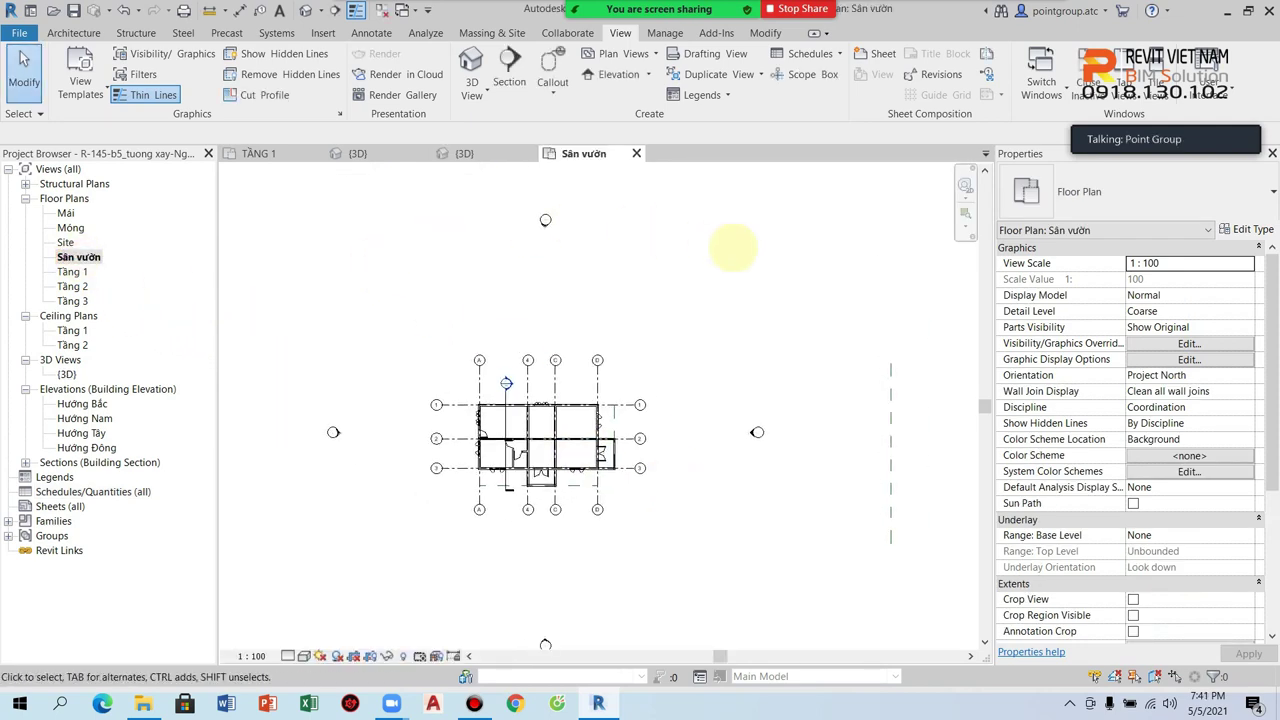
{"action": "left_click", "coordinate": [400, 11]}
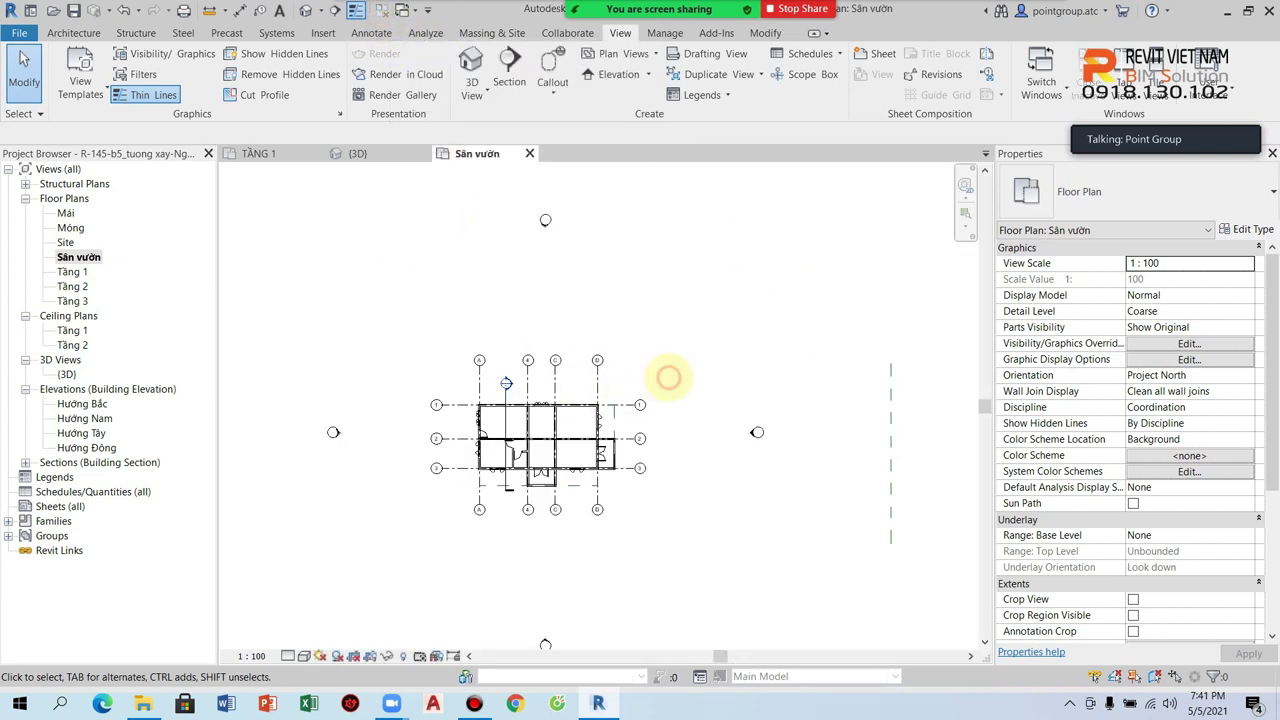
{"action": "middle_click_drag", "start_coordinate": [669, 377], "coordinate": [663, 340]}
Start an architectural floor using the Generic 150mm floor type
{"action": "left_click", "coordinate": [76, 32]}
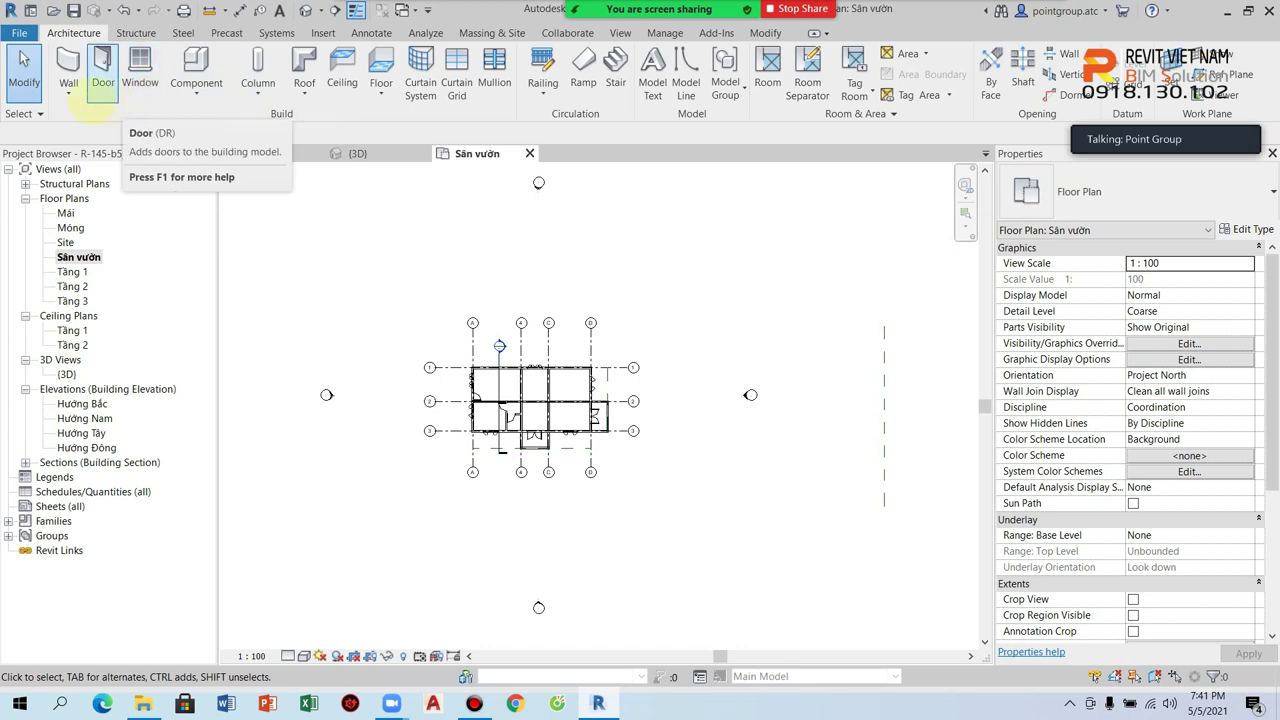
{"action": "left_click", "coordinate": [381, 92]}
{"action": "left_click", "coordinate": [415, 123]}
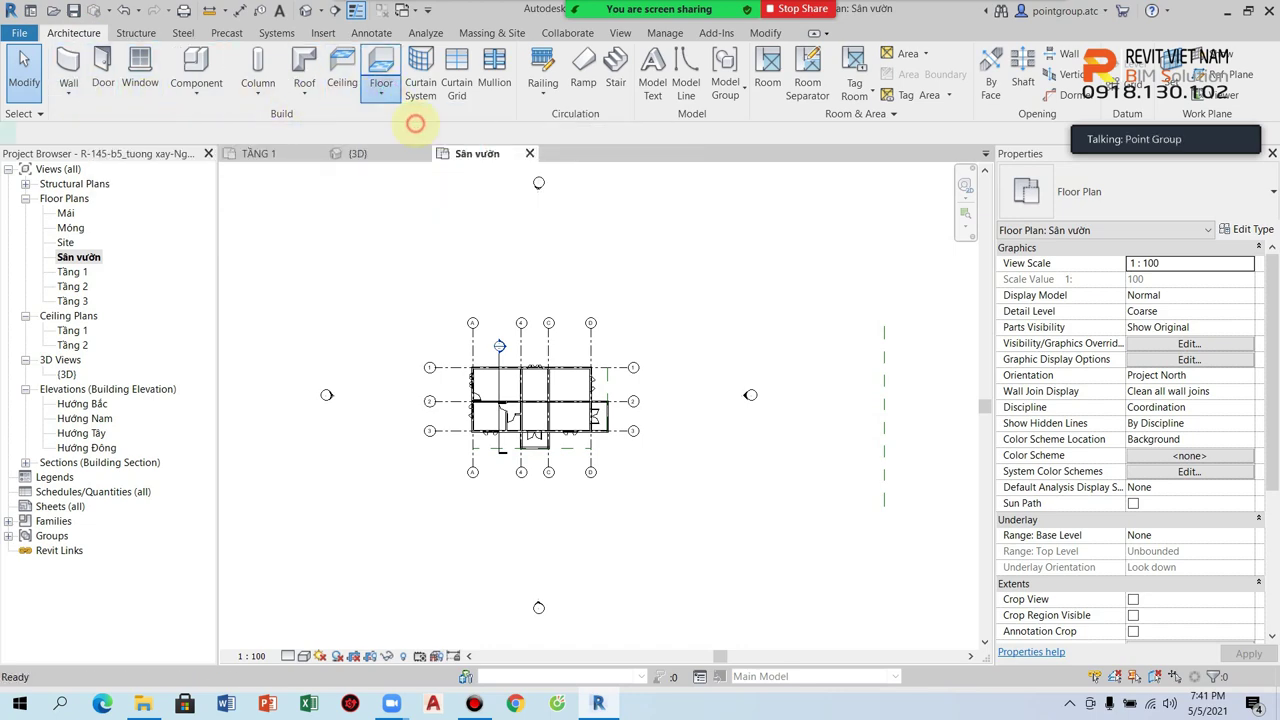
{"action": "left_click", "coordinate": [1180, 195]}
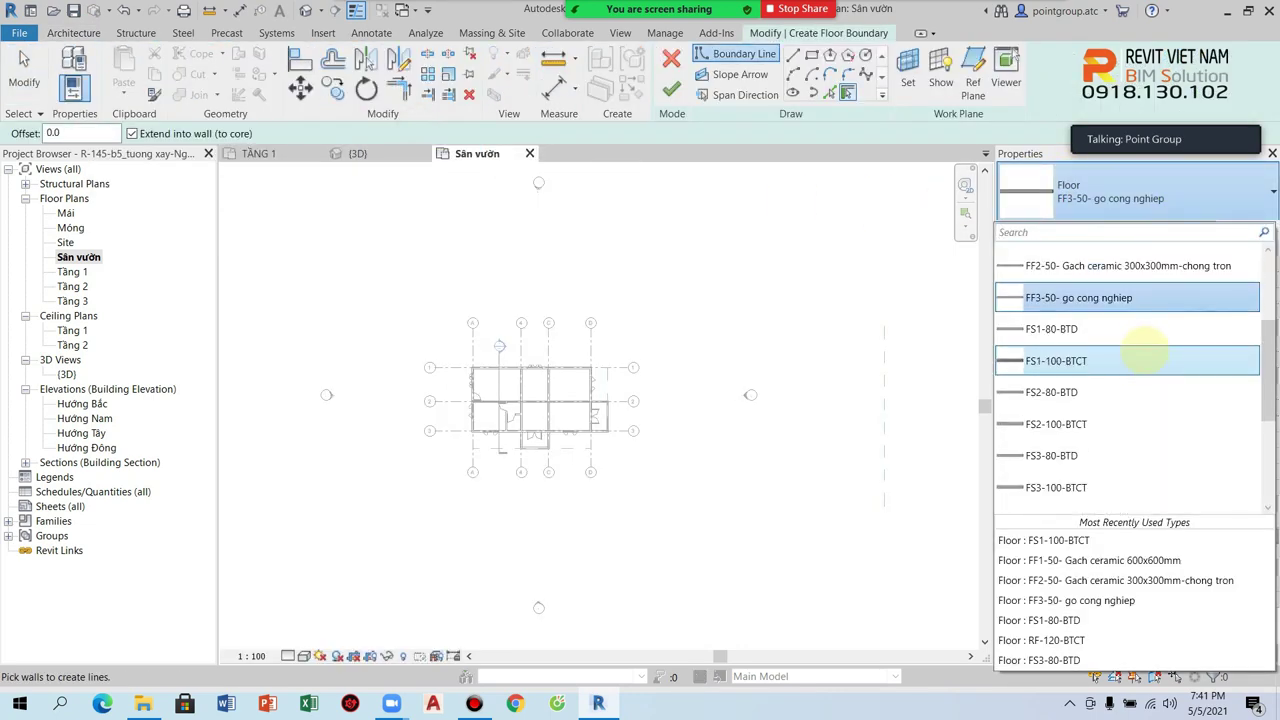
{"action": "scroll", "coordinate": [1147, 350], "scroll_direction": "down", "scroll_amount": 3}
{"action": "left_click", "coordinate": [1118, 401]}
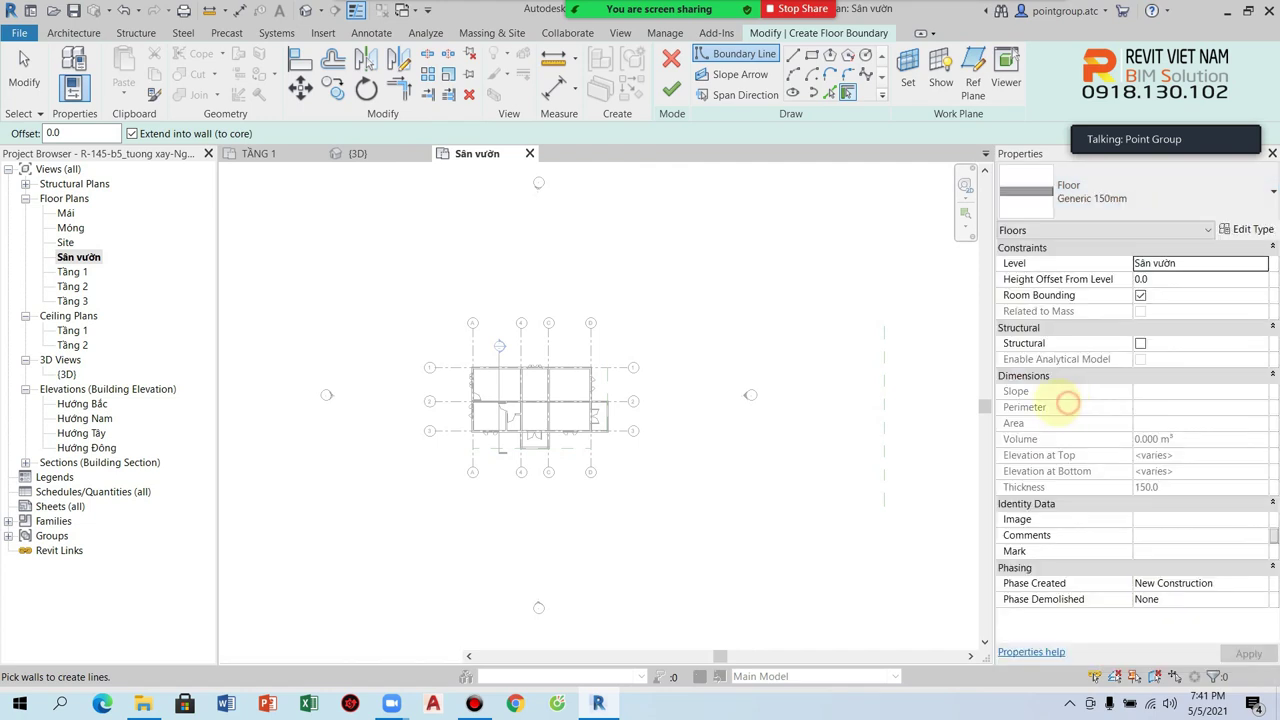
Draw a large rectangular floor boundary around the house and finish the floor
{"action": "left_click", "coordinate": [814, 55]}
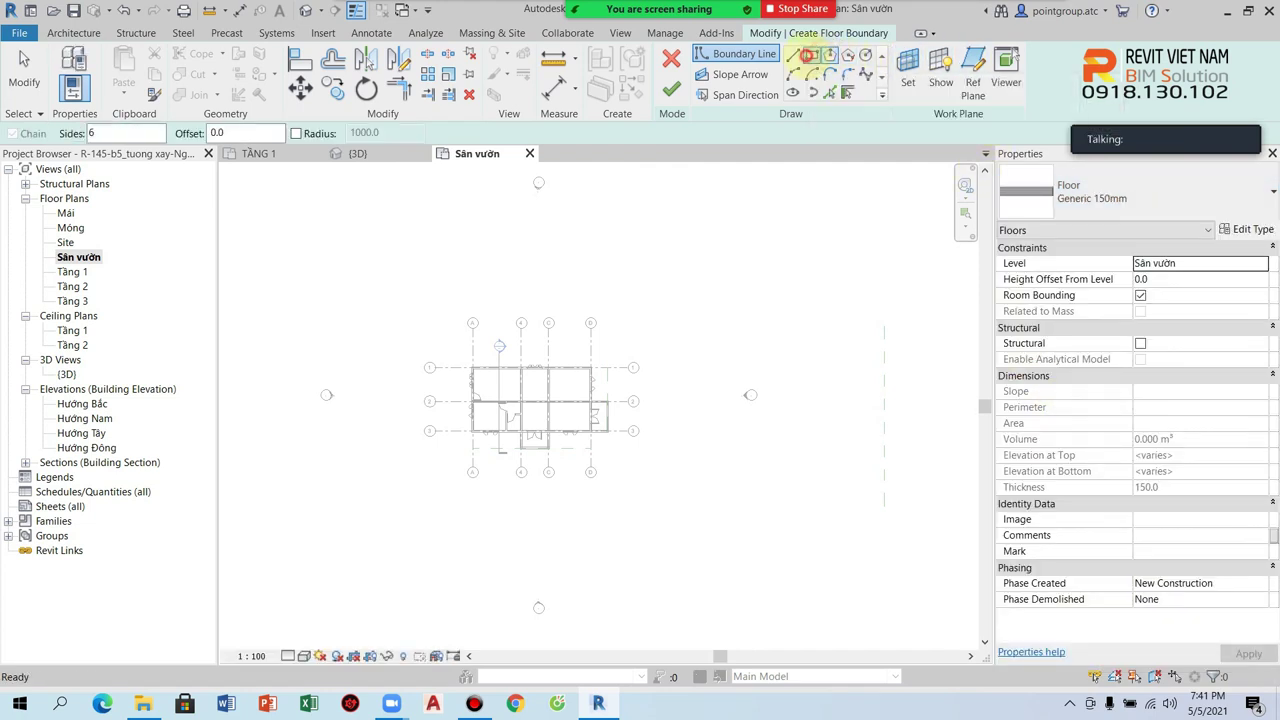
{"action": "scroll", "coordinate": [770, 280], "scroll_direction": "down", "scroll_amount": 3}
{"action": "left_click", "coordinate": [429, 231]}
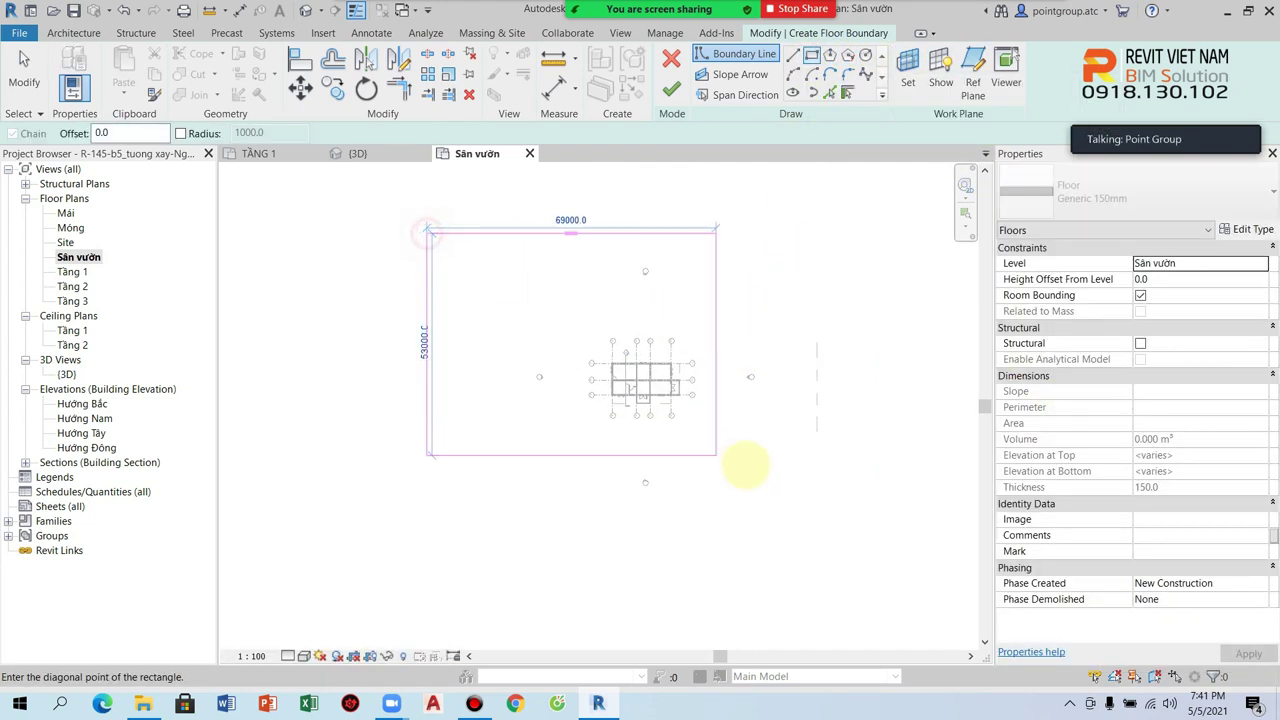
{"action": "left_click", "coordinate": [900, 560]}
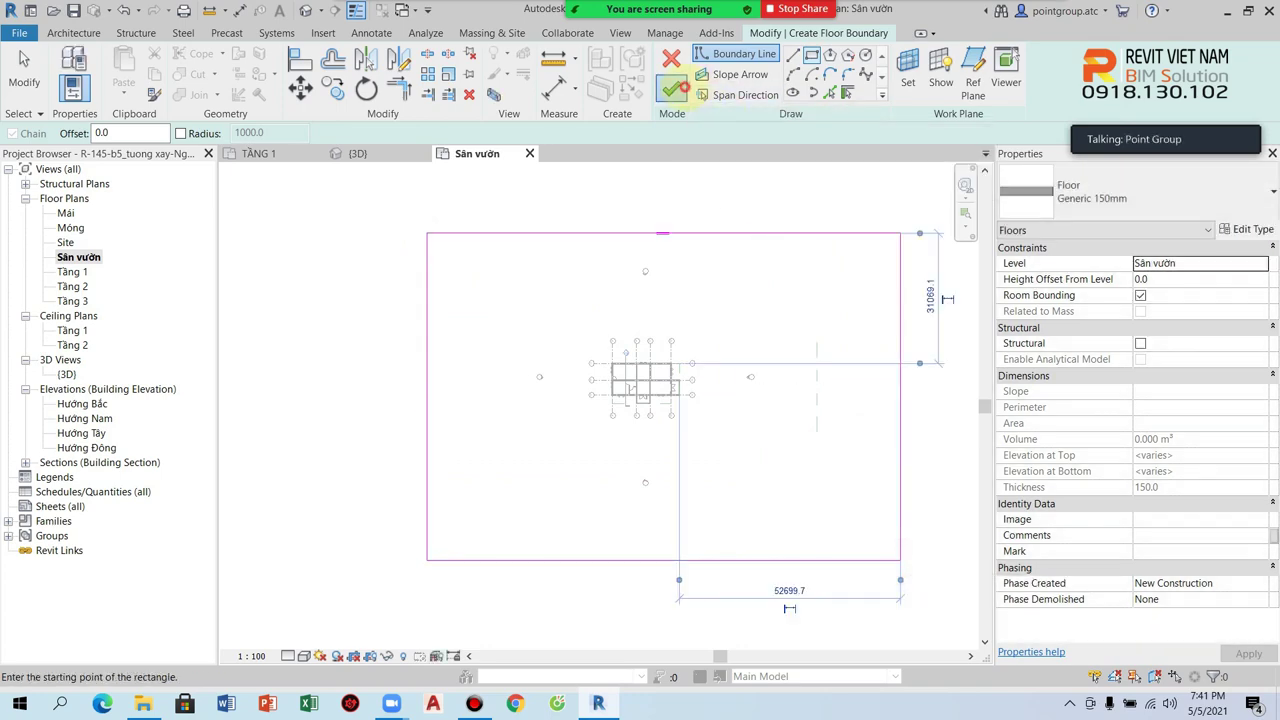
{"action": "left_click", "coordinate": [671, 89]}
{"action": "left_click", "coordinate": [306, 10]}
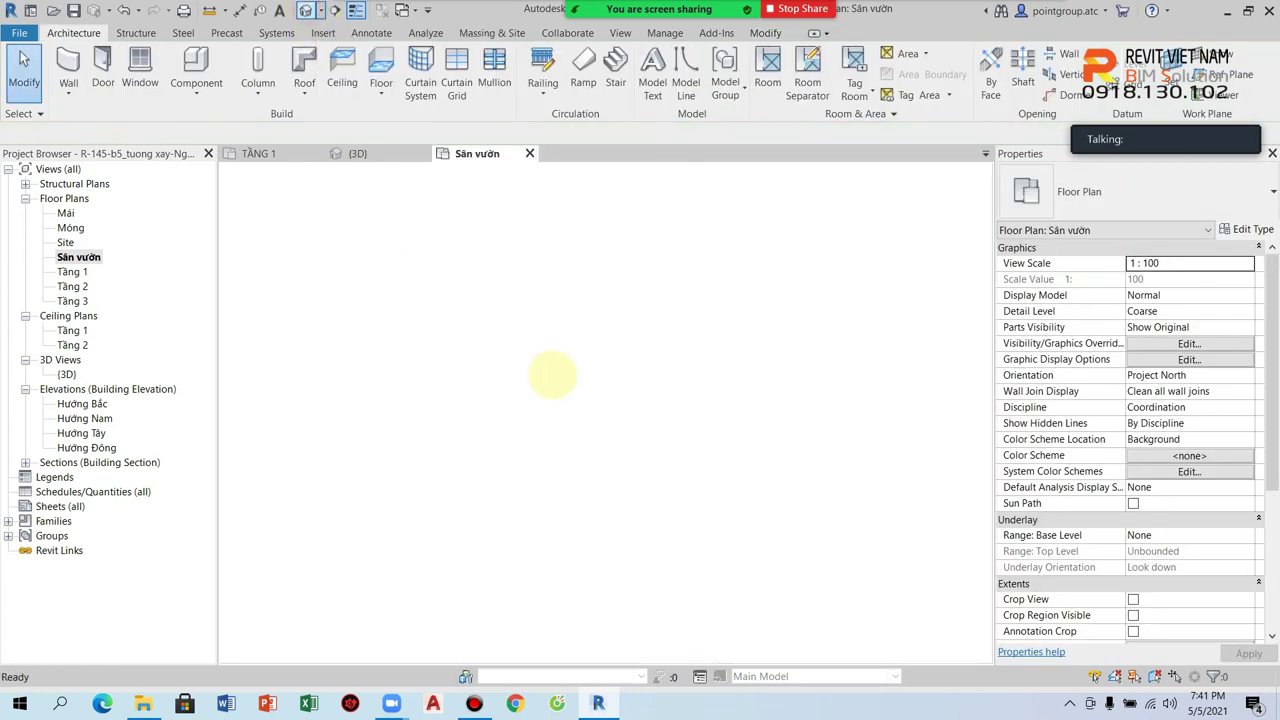
Inspect the new Generic 150mm floor beneath the house in the 3D view
{"action": "scroll", "coordinate": [602, 420], "scroll_direction": "up", "scroll_amount": 4}
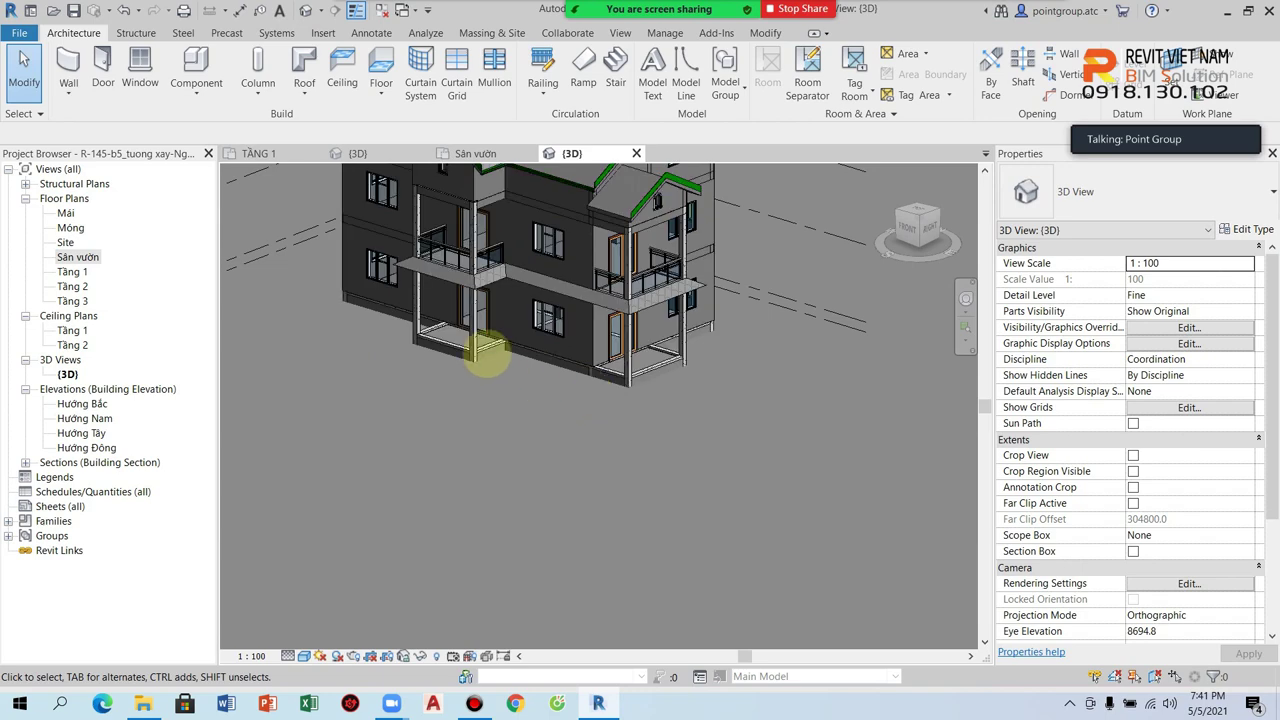
{"action": "scroll", "coordinate": [687, 405], "scroll_direction": "down", "scroll_amount": 3}
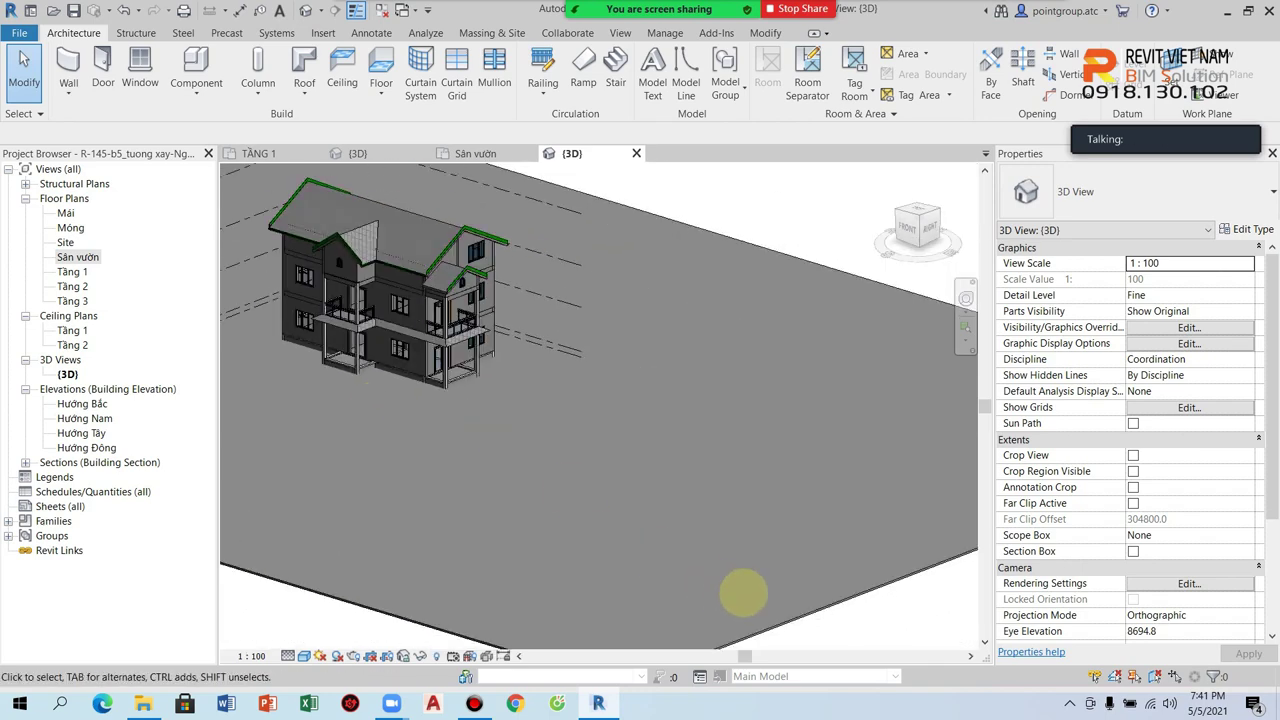
{"action": "left_click", "coordinate": [795, 610]}
{"action": "scroll", "coordinate": [480, 398], "scroll_direction": "up", "scroll_amount": 2}
{"action": "scroll", "coordinate": [409, 420], "scroll_direction": "up", "scroll_amount": 2}
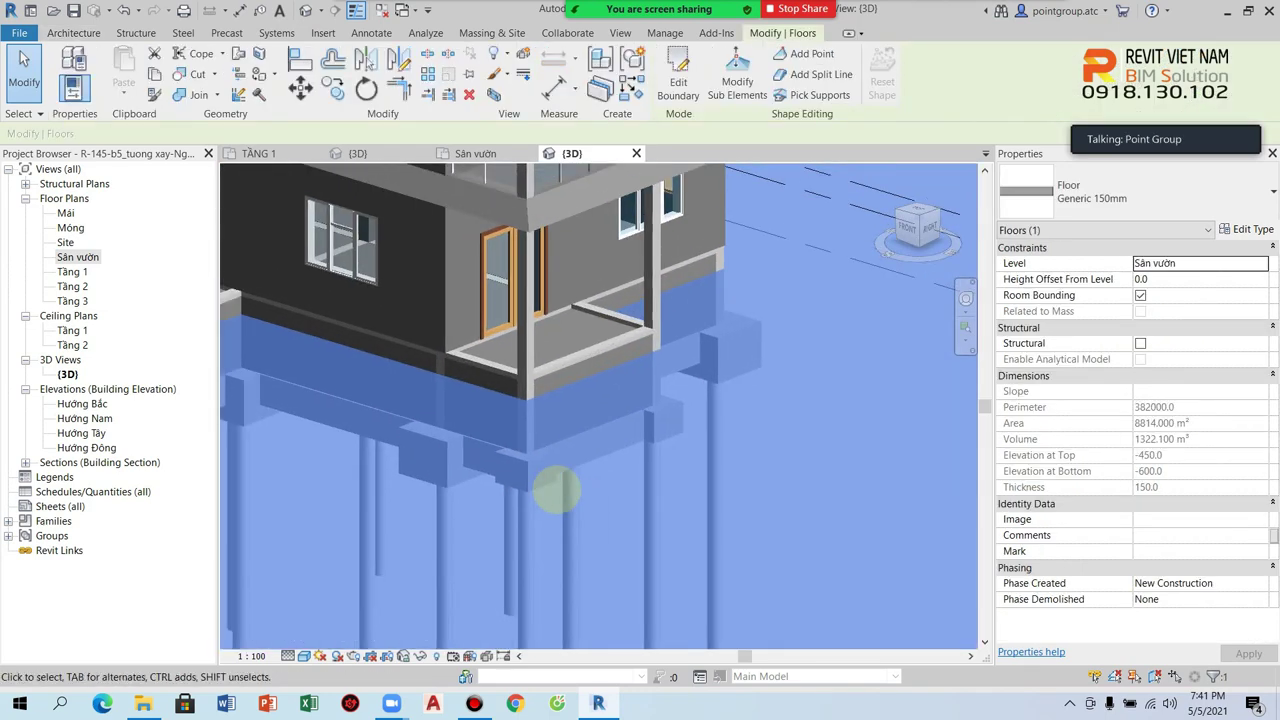
{"action": "key", "text": "Escape"}
{"action": "scroll", "coordinate": [517, 486], "scroll_direction": "up", "scroll_amount": 2}
{"action": "scroll", "coordinate": [594, 449], "scroll_direction": "up", "scroll_amount": 1}
{"action": "scroll", "coordinate": [625, 445], "scroll_direction": "down", "scroll_amount": 1}
{"action": "scroll", "coordinate": [634, 468], "scroll_direction": "down", "scroll_amount": 2}
{"action": "scroll", "coordinate": [600, 510], "scroll_direction": "down", "scroll_amount": 2}
{"action": "middle_click_drag", "start_coordinate": [571, 551], "coordinate": [546, 487]}
{"action": "scroll", "coordinate": [546, 487], "scroll_direction": "up", "scroll_amount": 2}
{"action": "scroll", "coordinate": [457, 429], "scroll_direction": "up", "scroll_amount": 1}
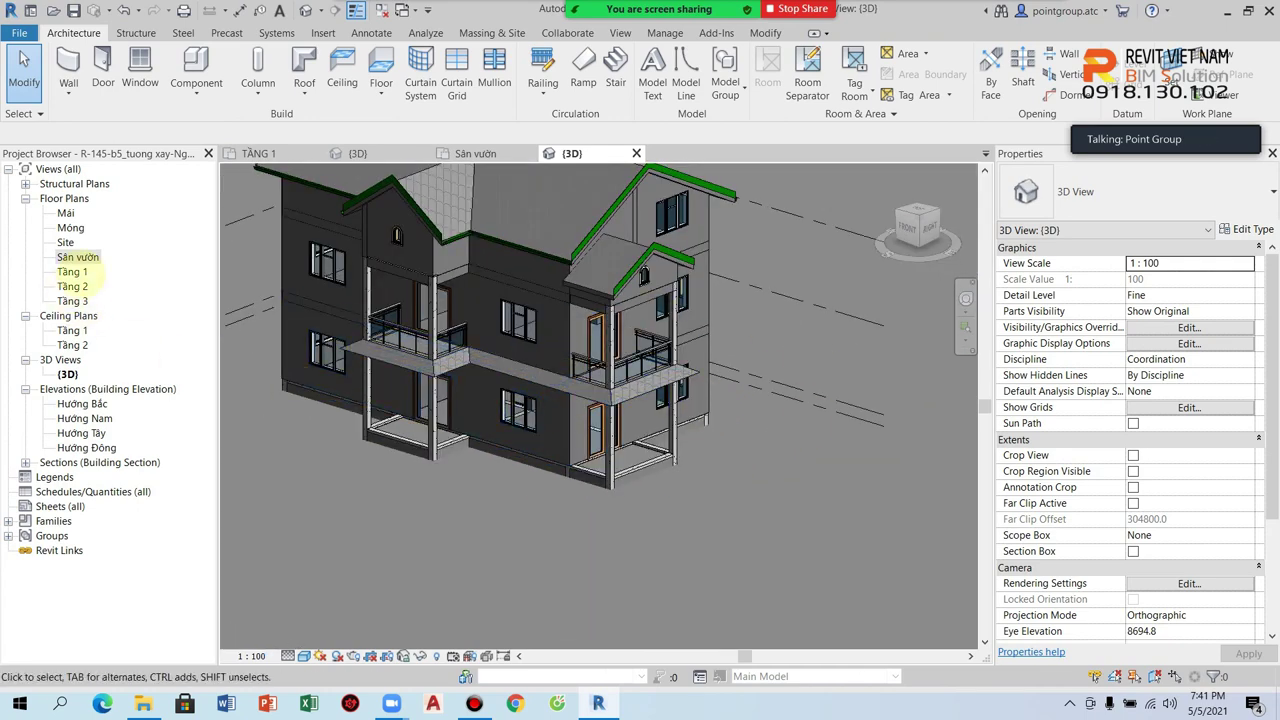
Go through the Tầng 1 plan and reopen the Sân vườn floor plan
{"action": "double_click", "coordinate": [76, 270]}
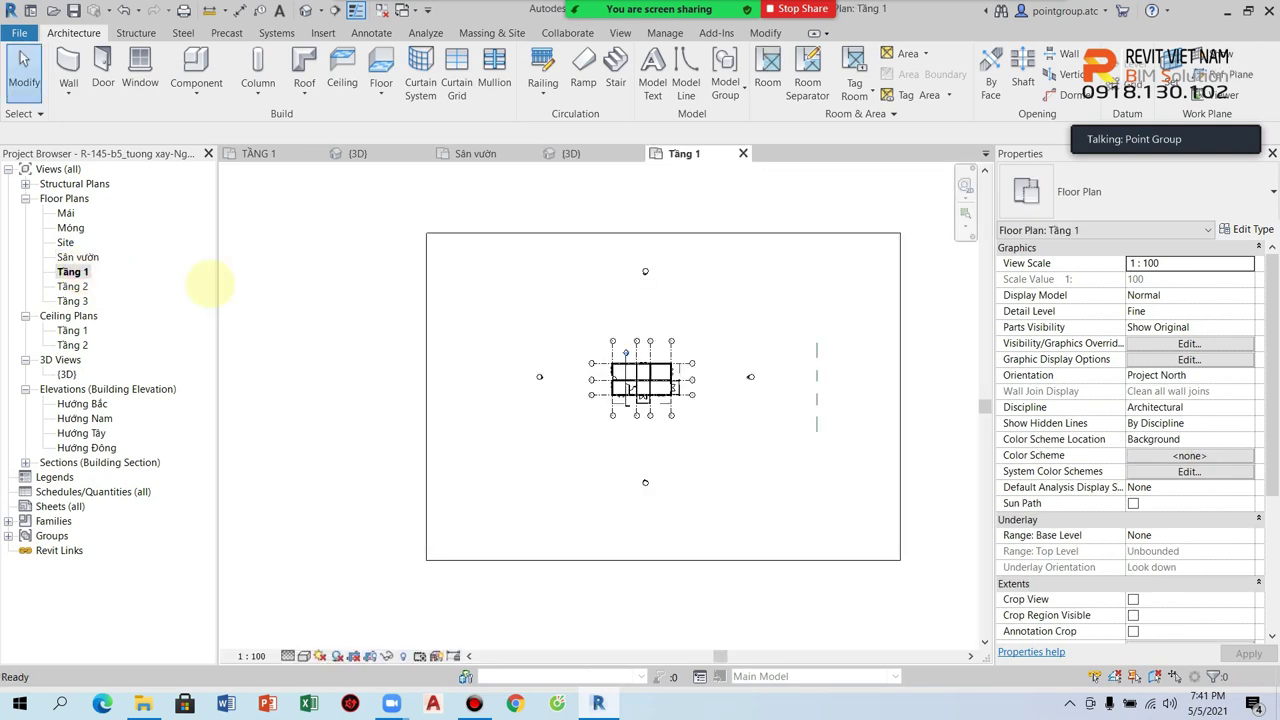
{"action": "scroll", "coordinate": [585, 408], "scroll_direction": "up", "scroll_amount": 1}
{"action": "middle_click_drag", "start_coordinate": [471, 428], "coordinate": [311, 428]}
{"action": "left_click", "coordinate": [78, 257]}
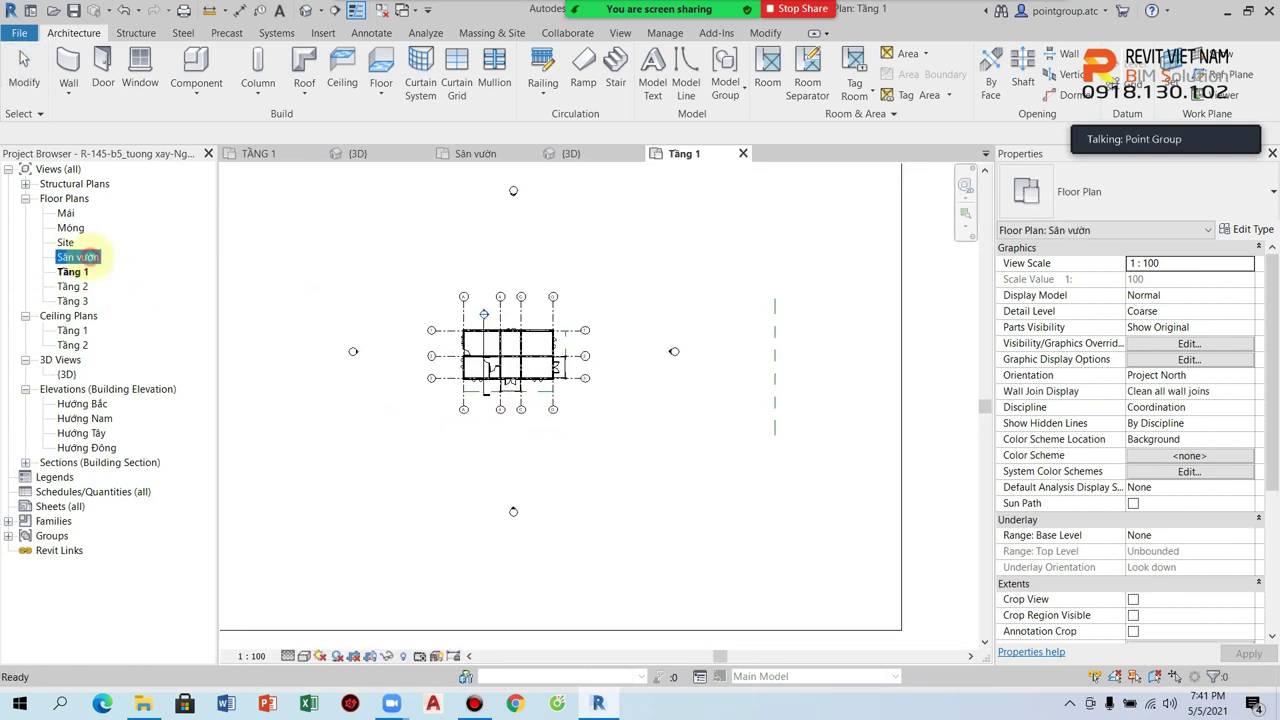
{"action": "double_click", "coordinate": [78, 257]}
{"action": "middle_click_drag", "start_coordinate": [608, 414], "coordinate": [543, 423]}
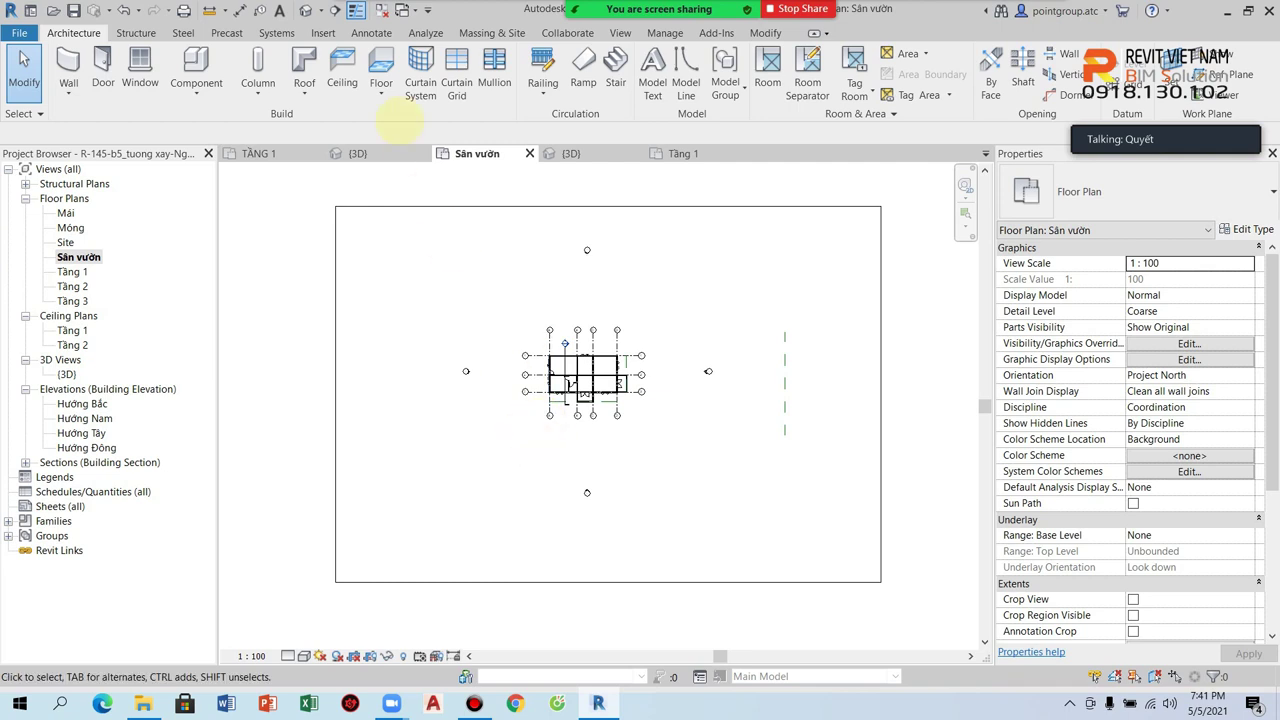
{"action": "left_click", "coordinate": [620, 33]}
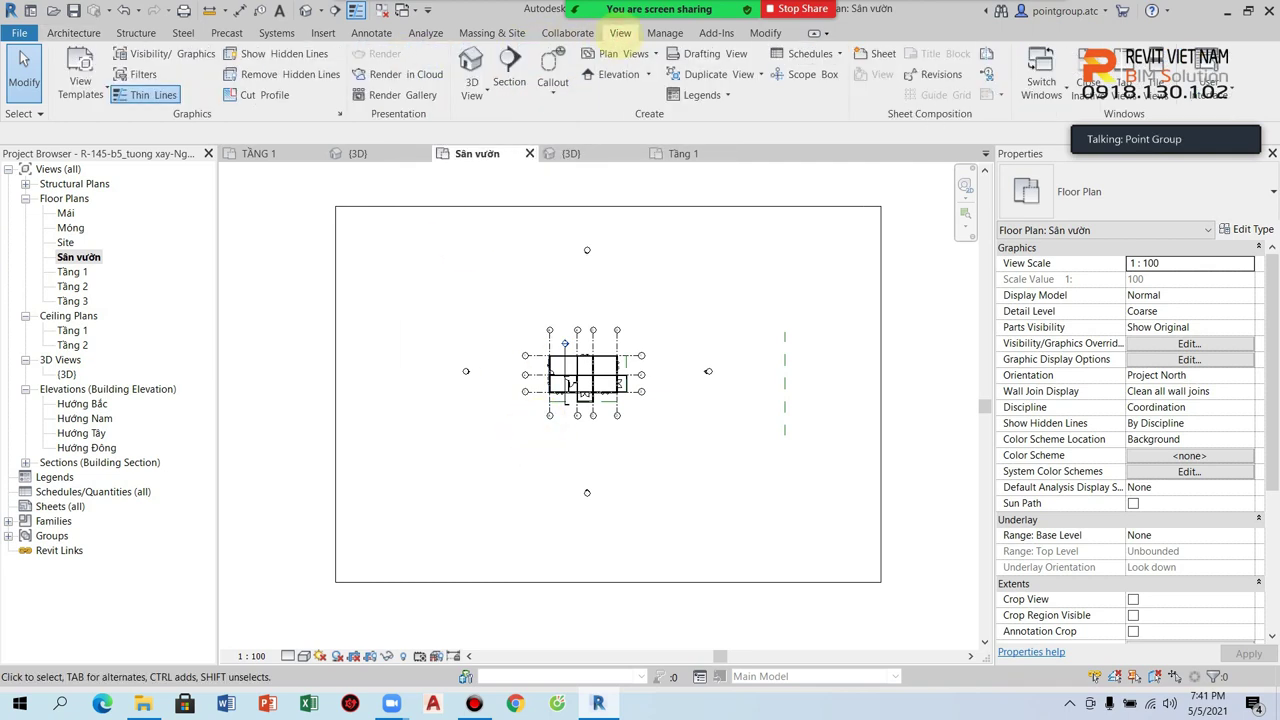
Place camera view 3D View 1 at a 1600 eye height, looking from the house's front corner
{"action": "left_click", "coordinate": [486, 94]}
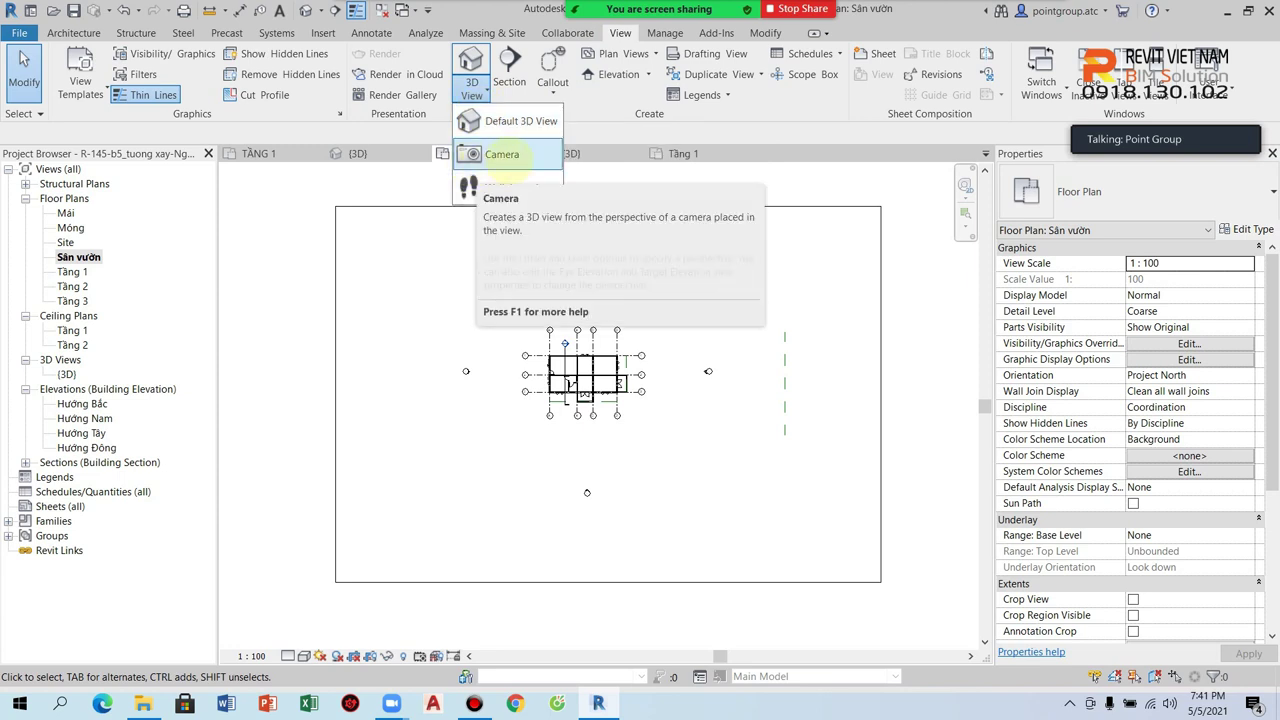
{"action": "left_click", "coordinate": [503, 155]}
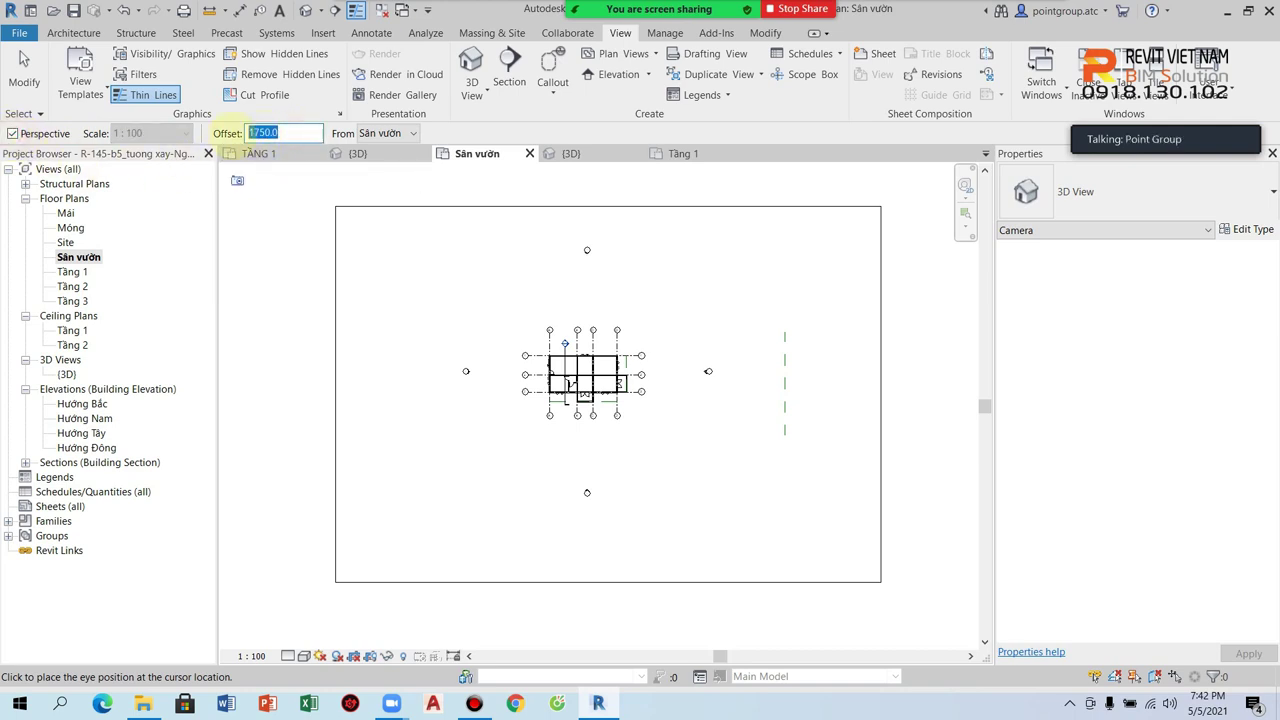
{"action": "type", "text": "1600"}
{"action": "key", "text": "Return"}
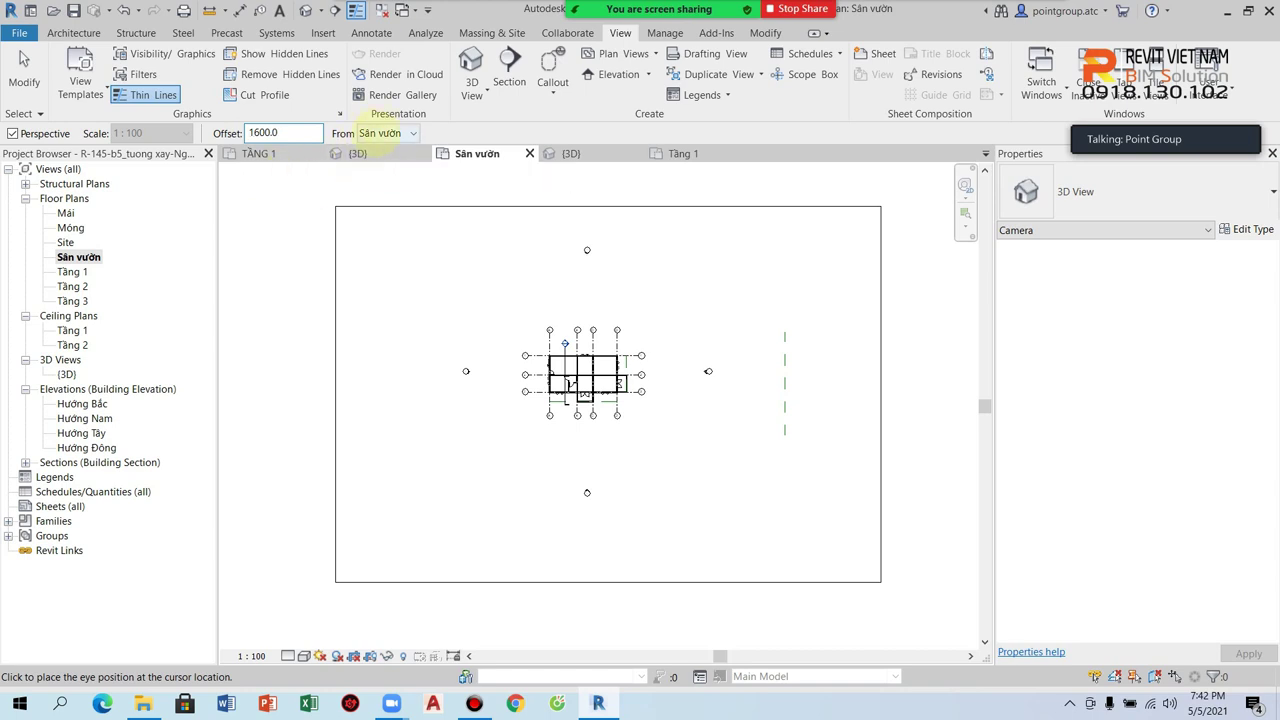
{"action": "left_click", "coordinate": [466, 522]}
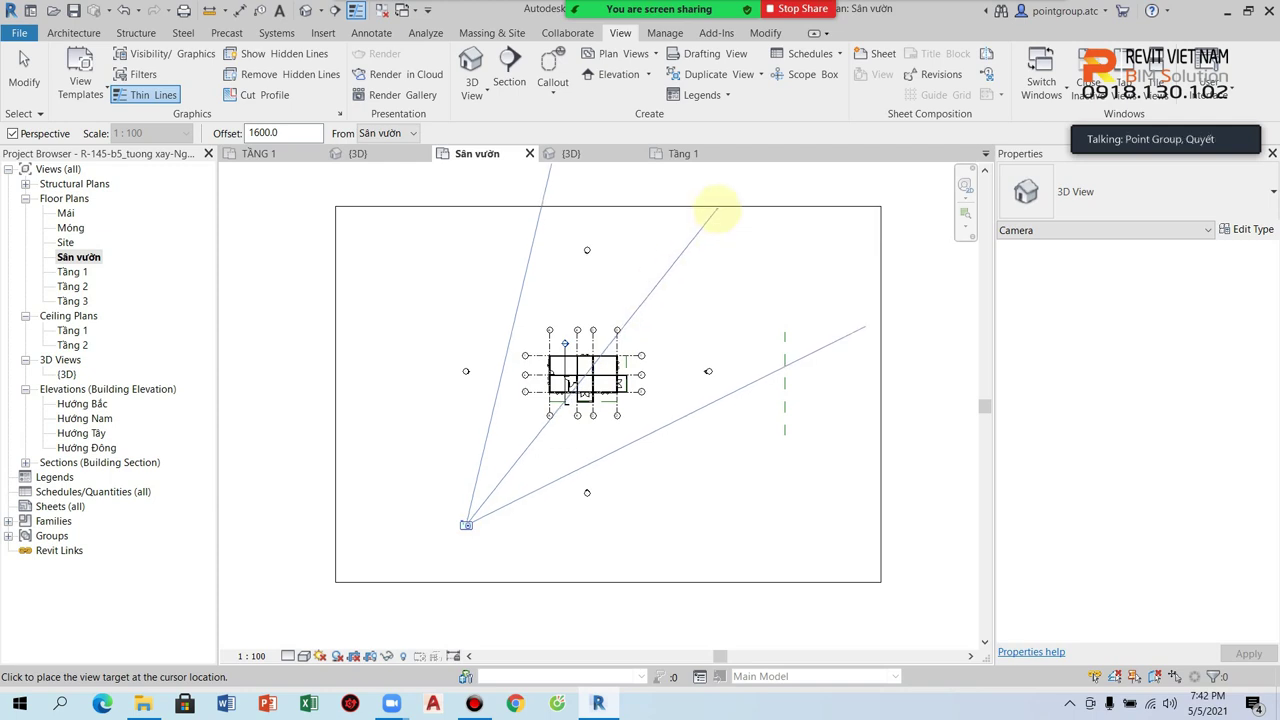
{"action": "left_click", "coordinate": [717, 209]}
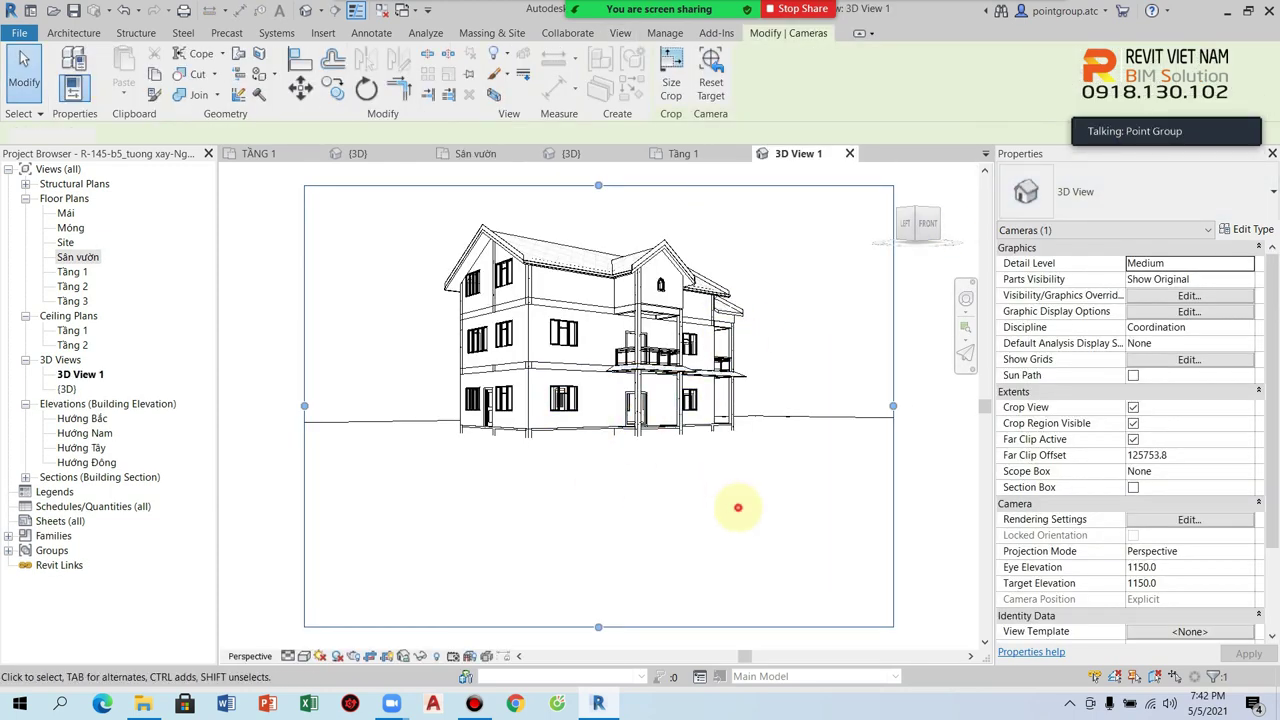
{"action": "left_click", "coordinate": [737, 508]}
Look over 3D View 1, then reopen the Sân vườn floor plan
{"action": "scroll", "coordinate": [533, 245], "scroll_direction": "up", "scroll_amount": 2}
{"action": "scroll", "coordinate": [587, 520], "scroll_direction": "down", "scroll_amount": 3}
{"action": "scroll", "coordinate": [560, 380], "scroll_direction": "up", "scroll_amount": 3}
{"action": "scroll", "coordinate": [623, 410], "scroll_direction": "down", "scroll_amount": 1}
{"action": "scroll", "coordinate": [667, 545], "scroll_direction": "down", "scroll_amount": 2}
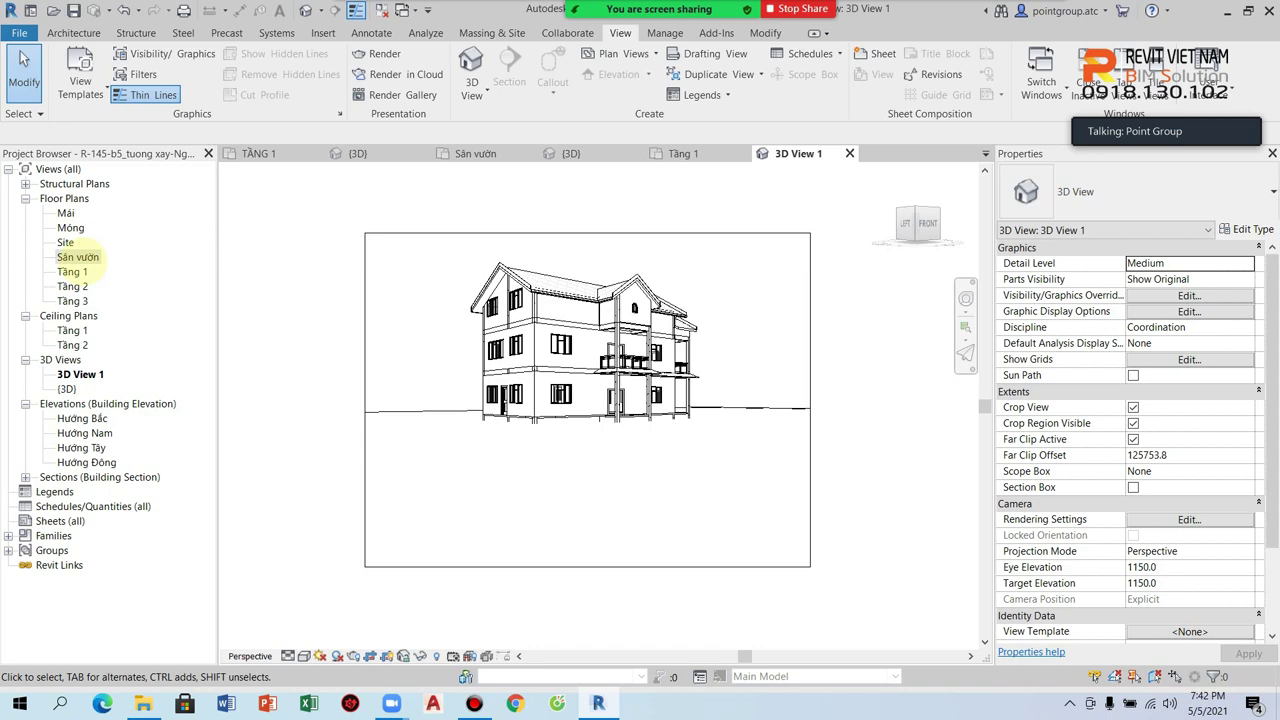
{"action": "double_click", "coordinate": [78, 257]}
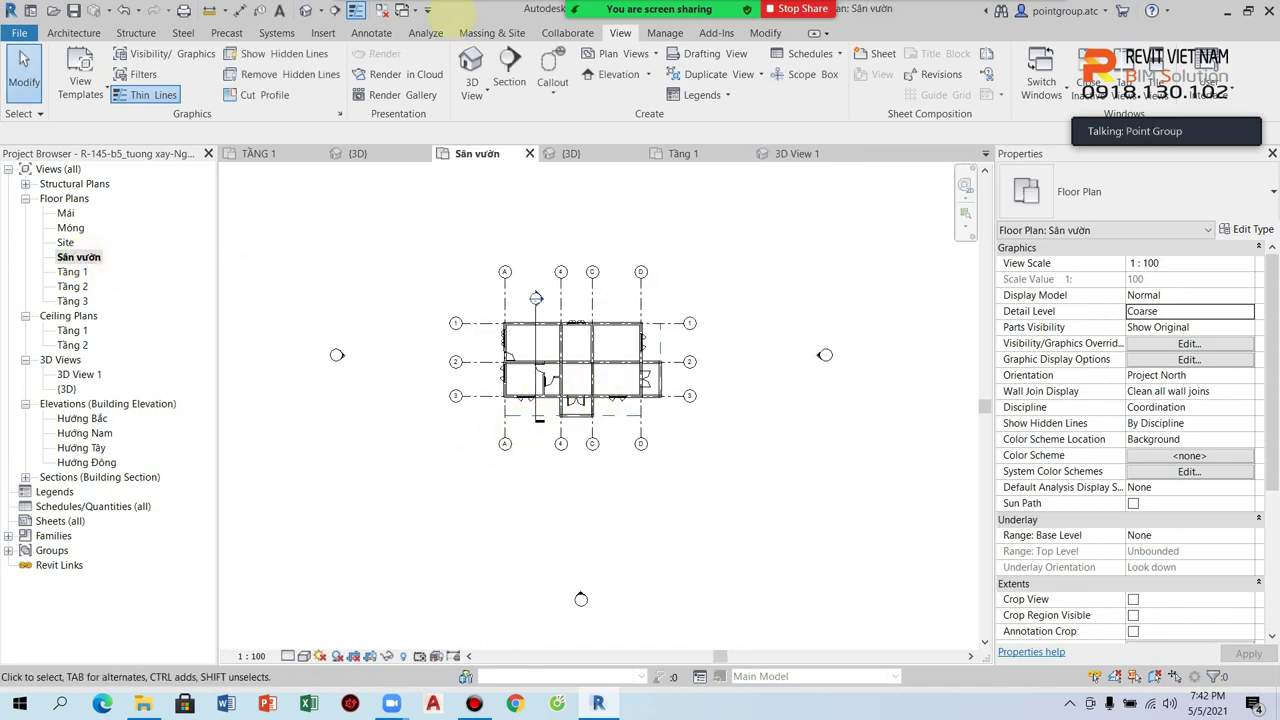
Place camera view 3D View 2 from the plan and stretch its crop frame's top edge upward
{"action": "left_click", "coordinate": [321, 10]}
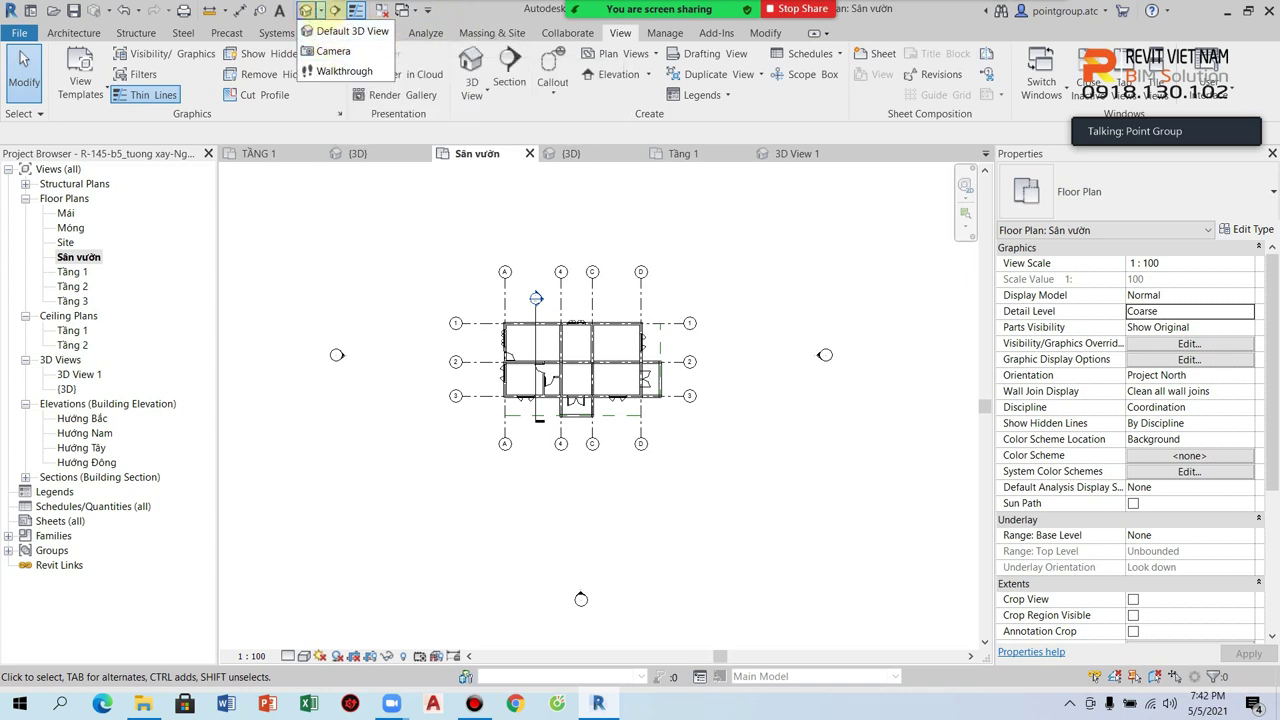
{"action": "left_click", "coordinate": [333, 51]}
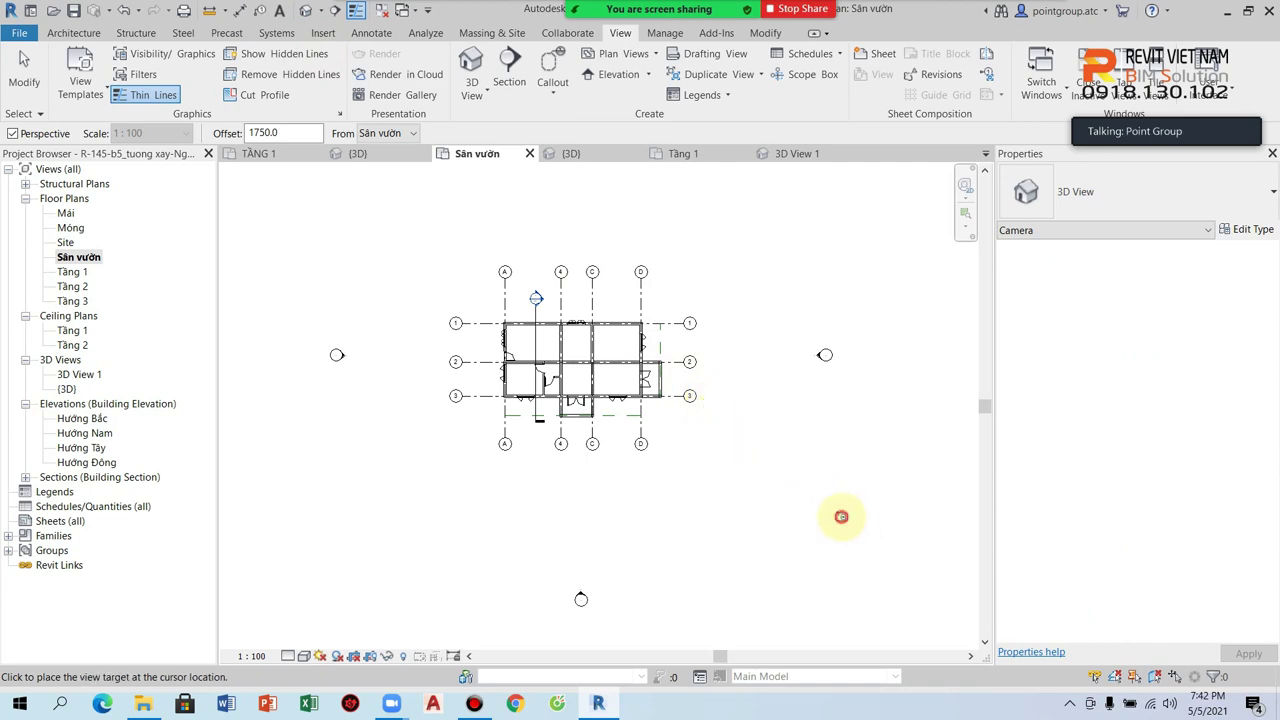
{"action": "left_click", "coordinate": [502, 362]}
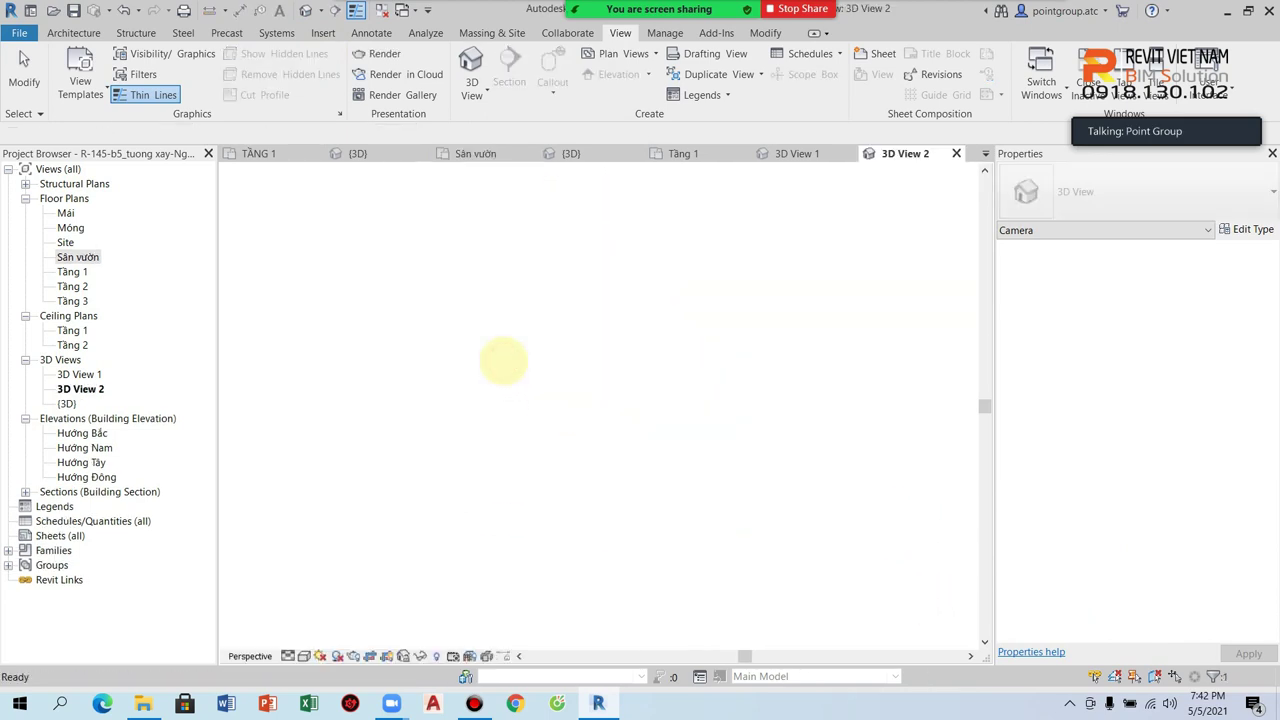
{"action": "scroll", "coordinate": [540, 500], "scroll_direction": "down", "scroll_amount": 2}
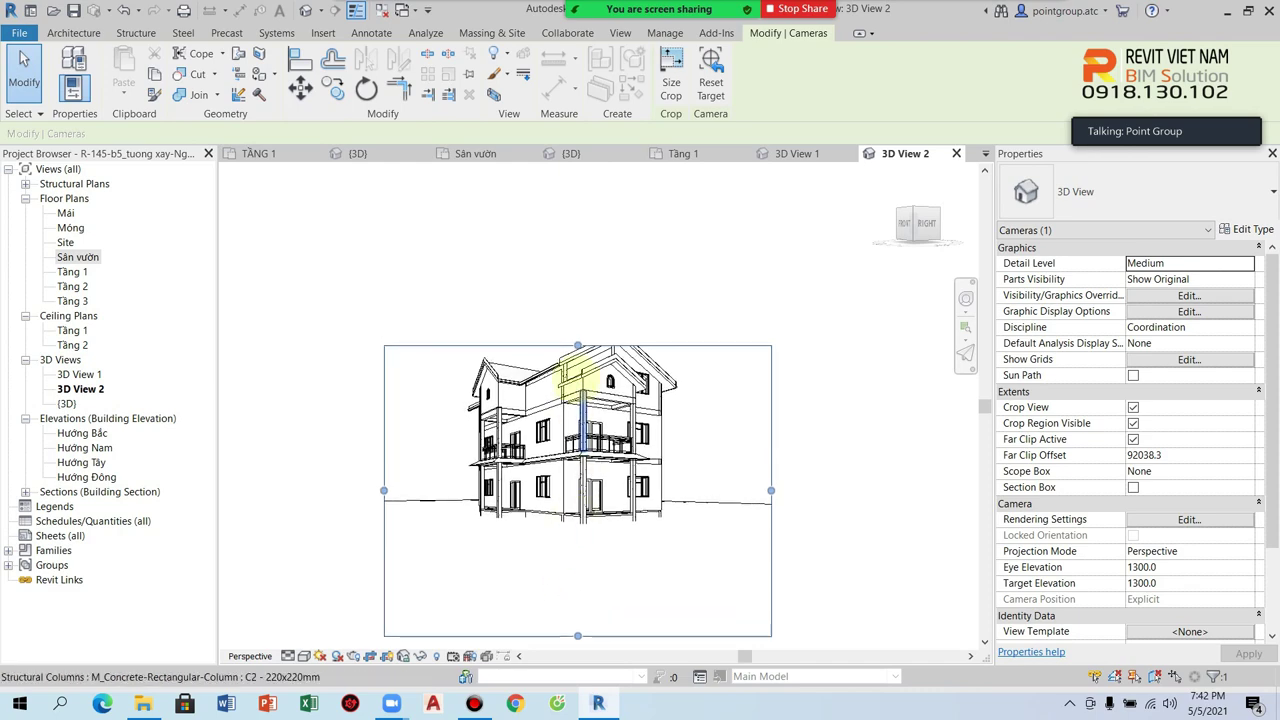
{"action": "mouse_move", "coordinate": [577, 345]}
{"action": "left_mouse_down"}
{"action": "mouse_move", "coordinate": [577, 277]}
{"action": "mouse_move", "coordinate": [577, 300]}
{"action": "left_mouse_up"}
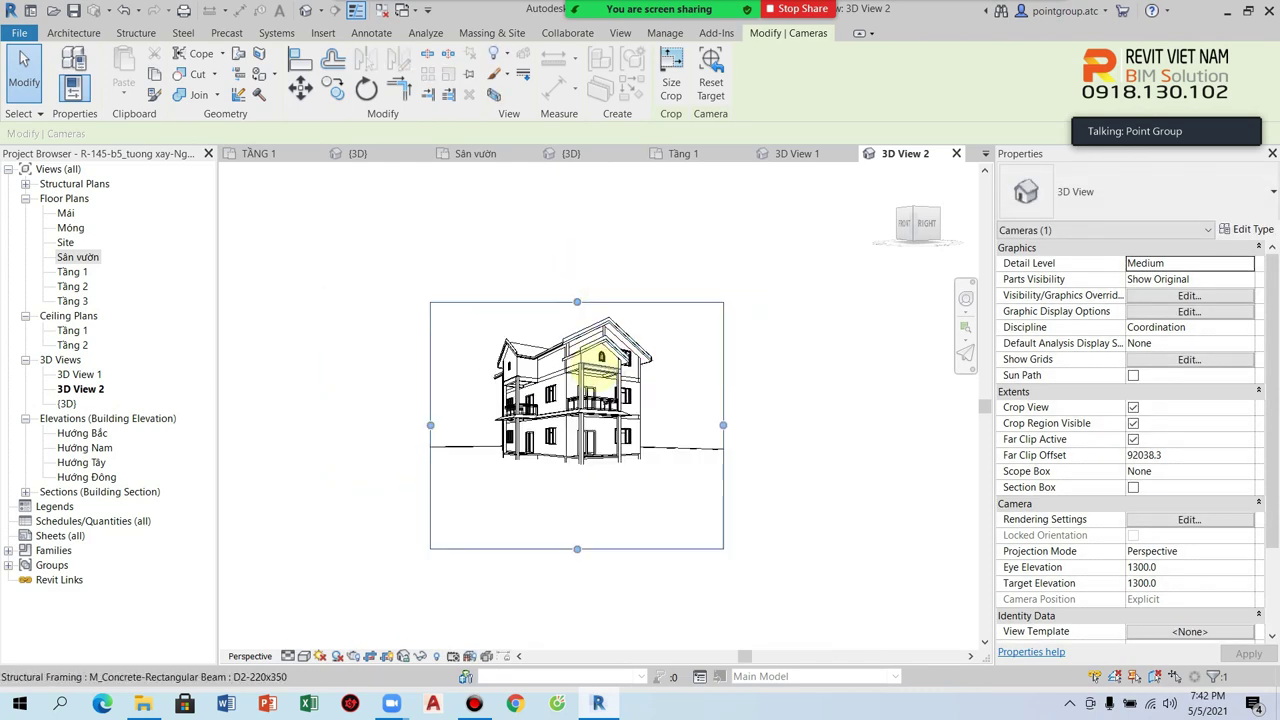
{"action": "scroll", "coordinate": [644, 491], "scroll_direction": "up", "scroll_amount": 1}
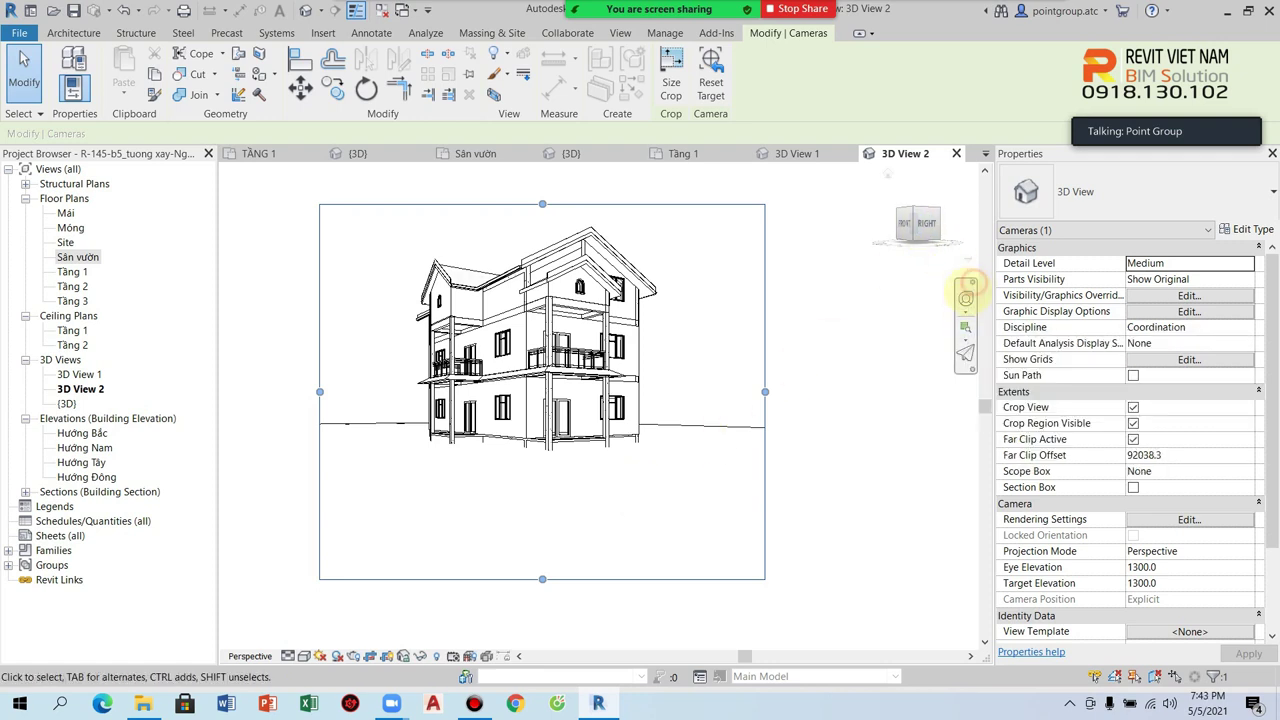
{"action": "left_click", "coordinate": [948, 321]}
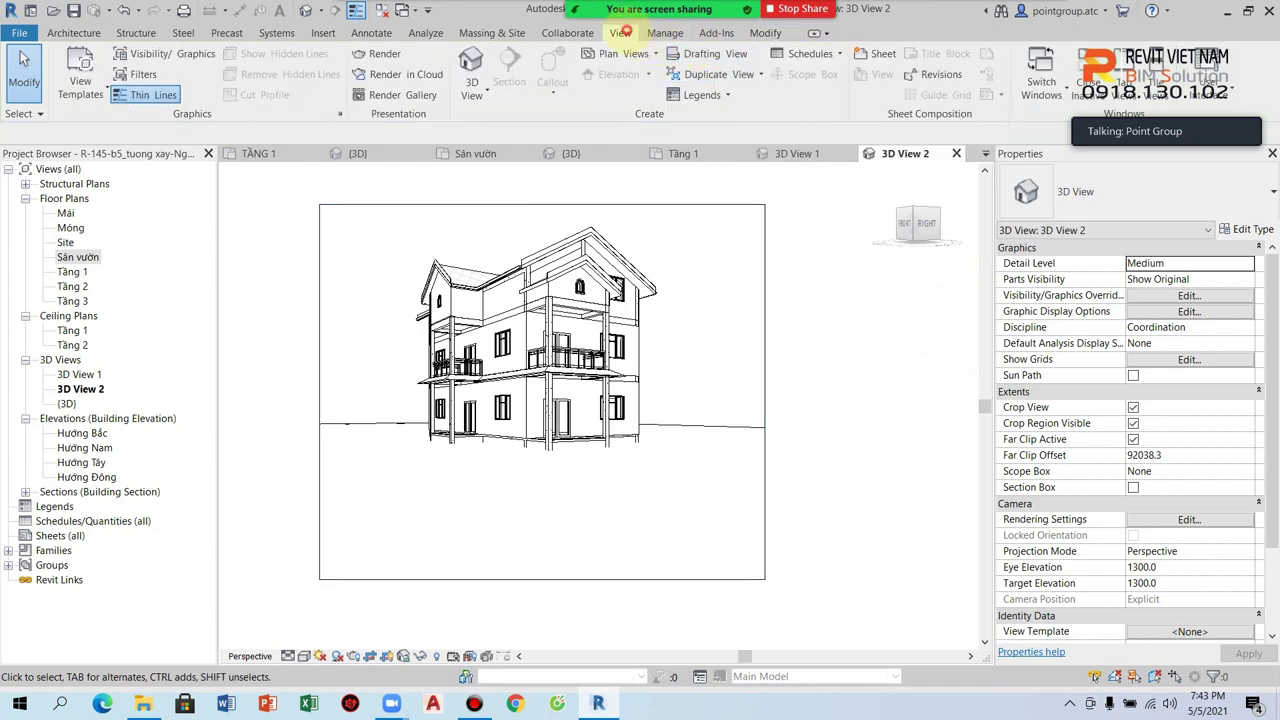
Enable the Navigation Bar and move 3D View 2's camera near the house corner, eye elevation 4151.4
{"action": "left_click", "coordinate": [1230, 88]}
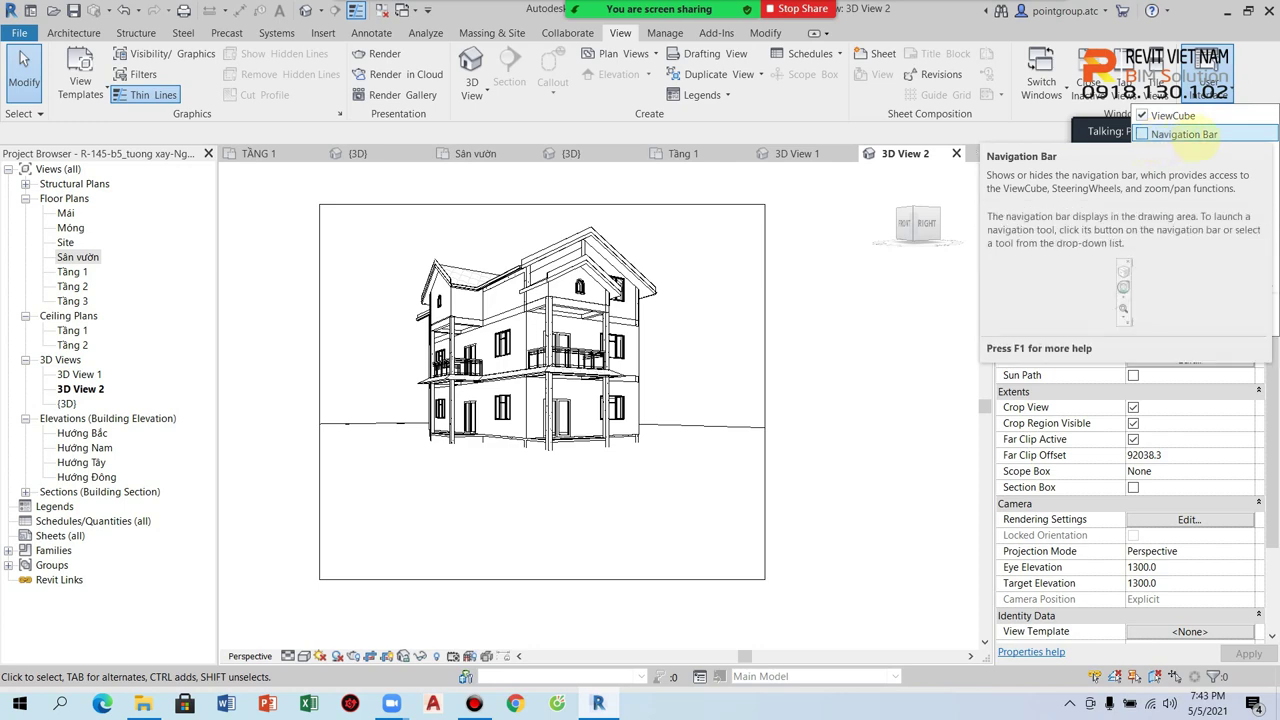
{"action": "left_click", "coordinate": [1142, 133]}
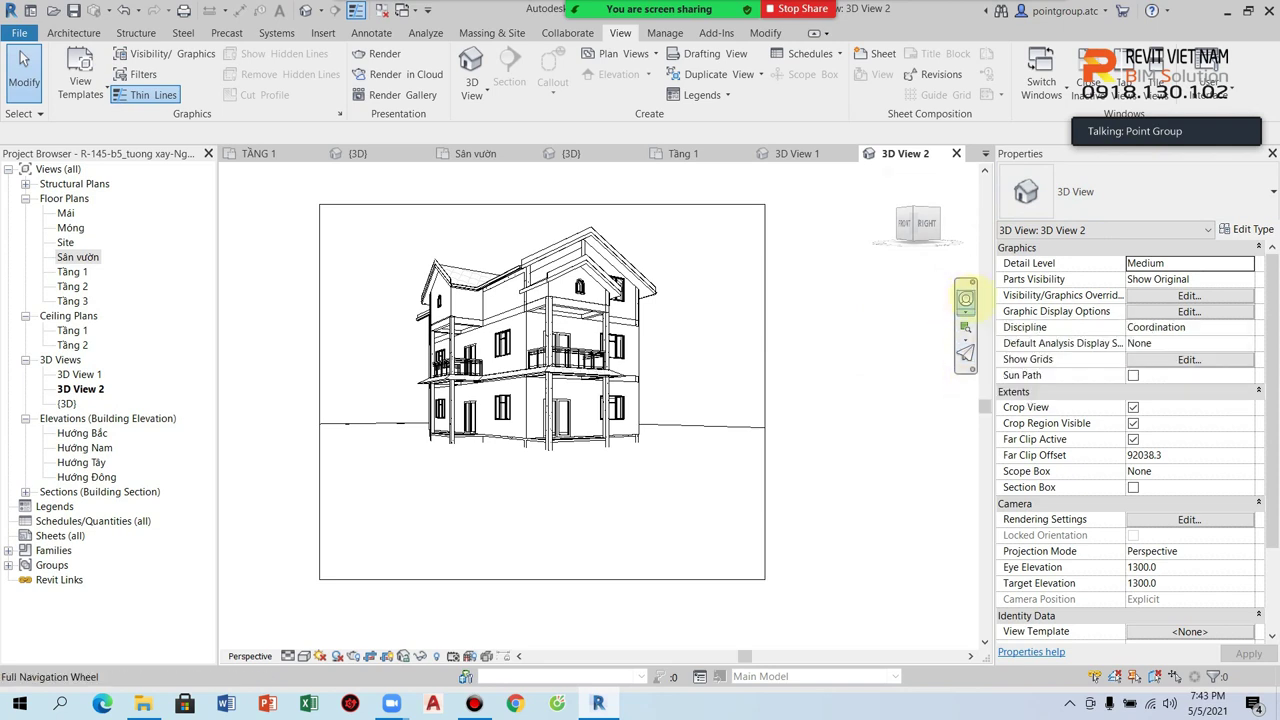
{"action": "left_click", "coordinate": [965, 298]}
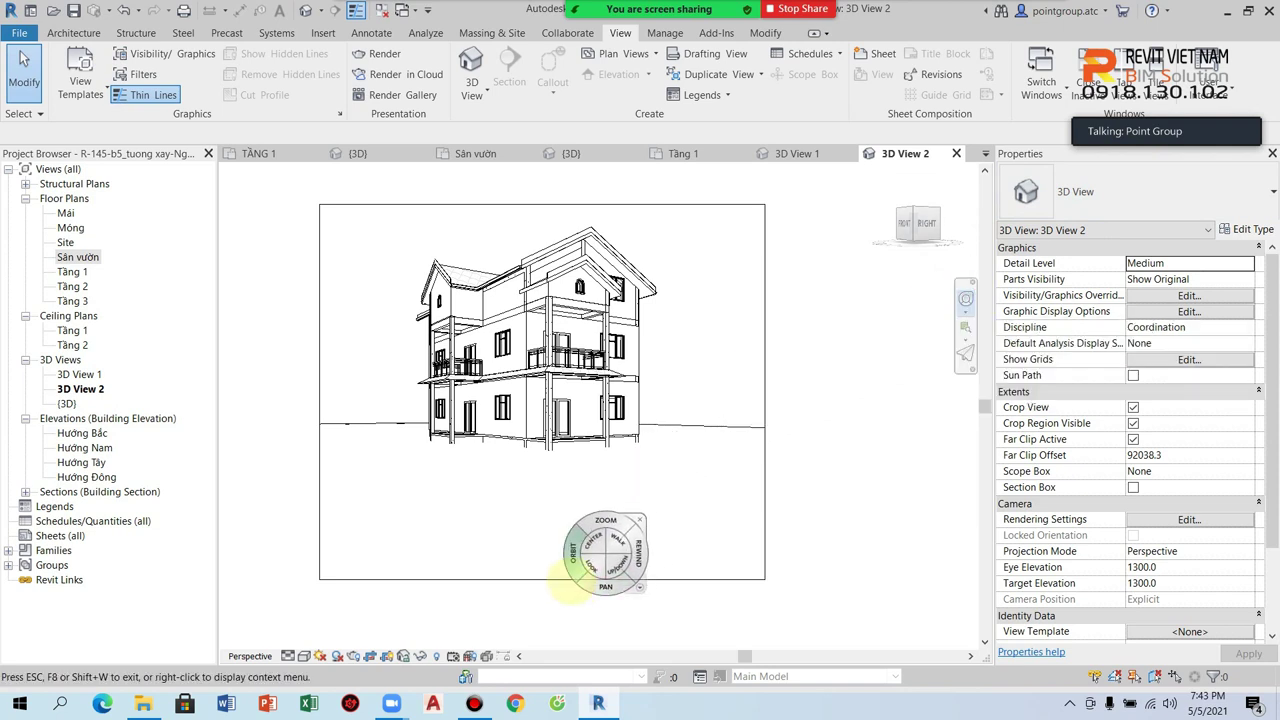
{"action": "left_click_drag", "start_coordinate": [552, 490], "coordinate": [557, 463]}
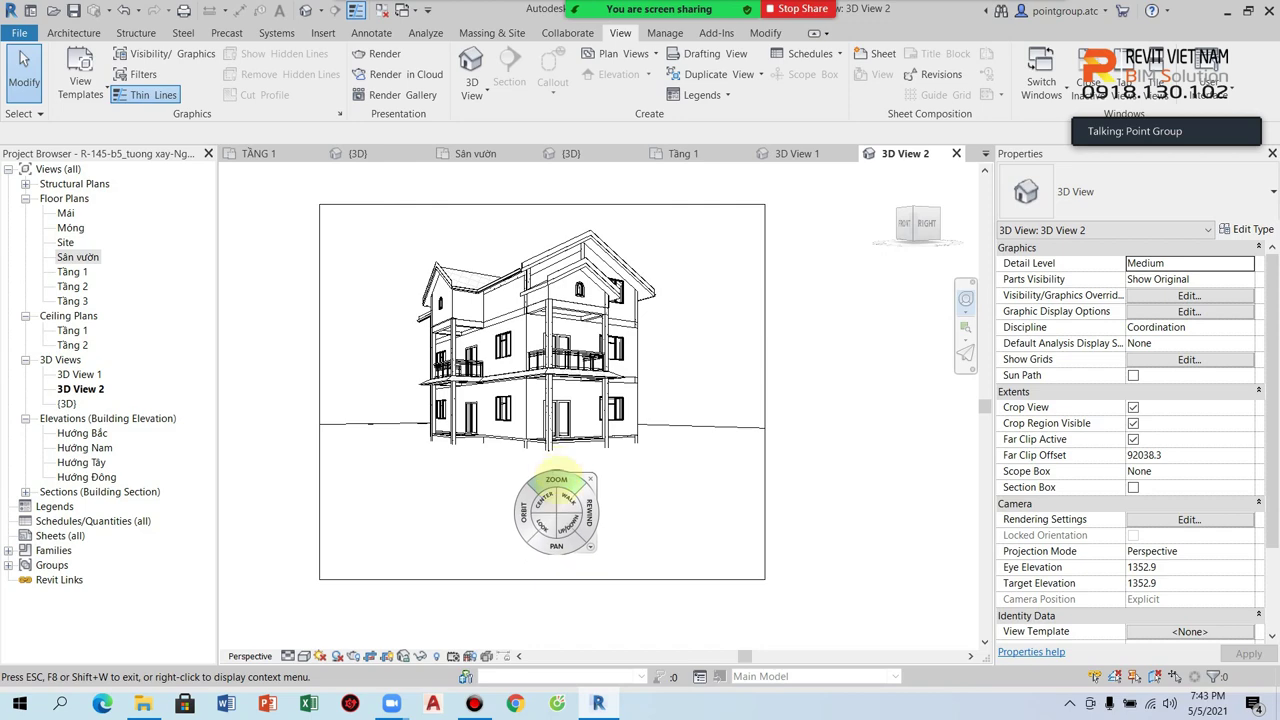
{"action": "mouse_move", "coordinate": [568, 522]}
{"action": "left_mouse_down"}
{"action": "mouse_move", "coordinate": [571, 495]}
{"action": "mouse_move", "coordinate": [594, 500]}
{"action": "left_mouse_up"}
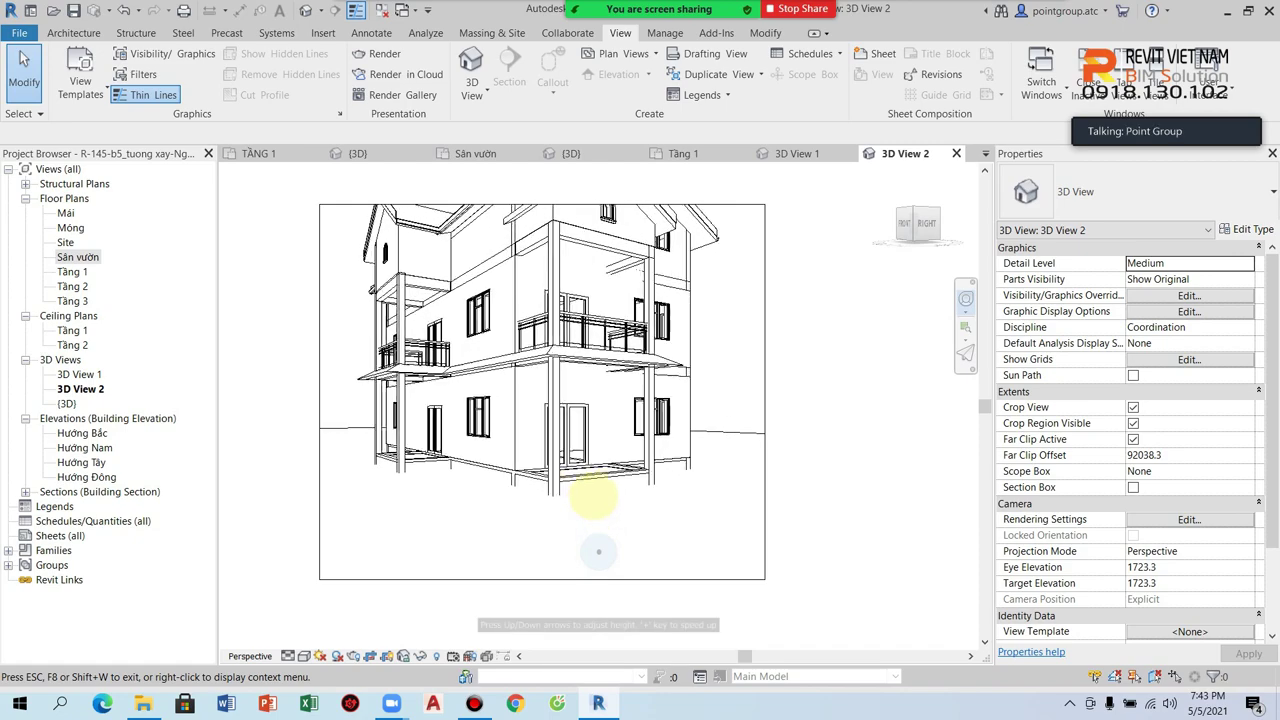
{"action": "mouse_move", "coordinate": [594, 500]}
{"action": "left_mouse_down"}
{"action": "mouse_move", "coordinate": [594, 600]}
{"action": "mouse_move", "coordinate": [556, 545]}
{"action": "mouse_move", "coordinate": [580, 452]}
{"action": "left_mouse_up"}
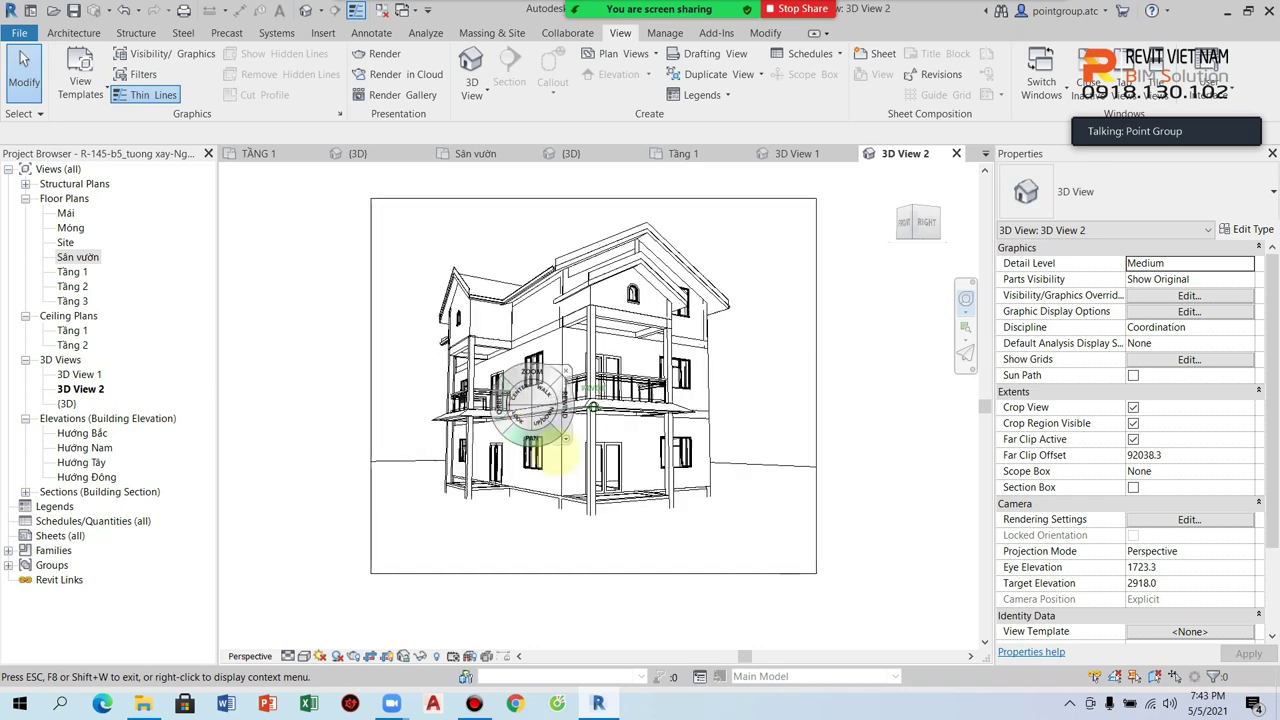
{"action": "mouse_move", "coordinate": [560, 466]}
{"action": "left_mouse_down"}
{"action": "mouse_move", "coordinate": [658, 488]}
{"action": "mouse_move", "coordinate": [689, 462]}
{"action": "left_mouse_up"}
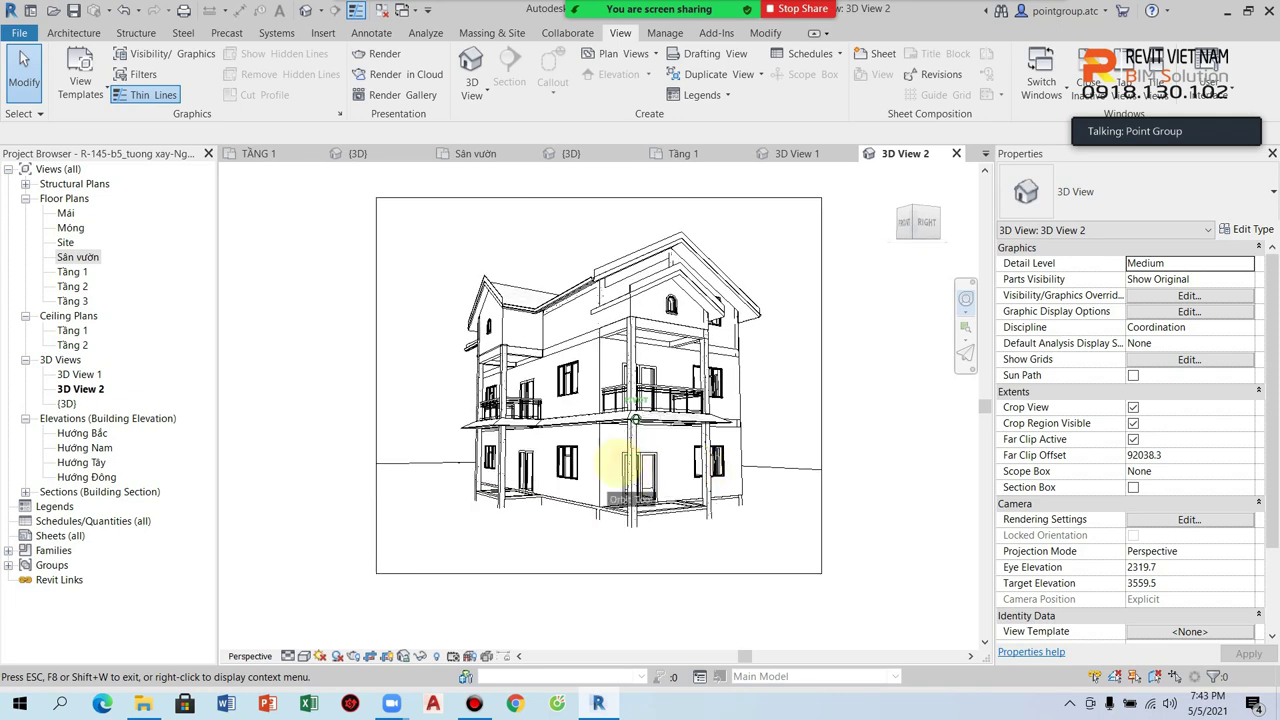
{"action": "left_click_drag", "start_coordinate": [635, 460], "coordinate": [637, 466]}
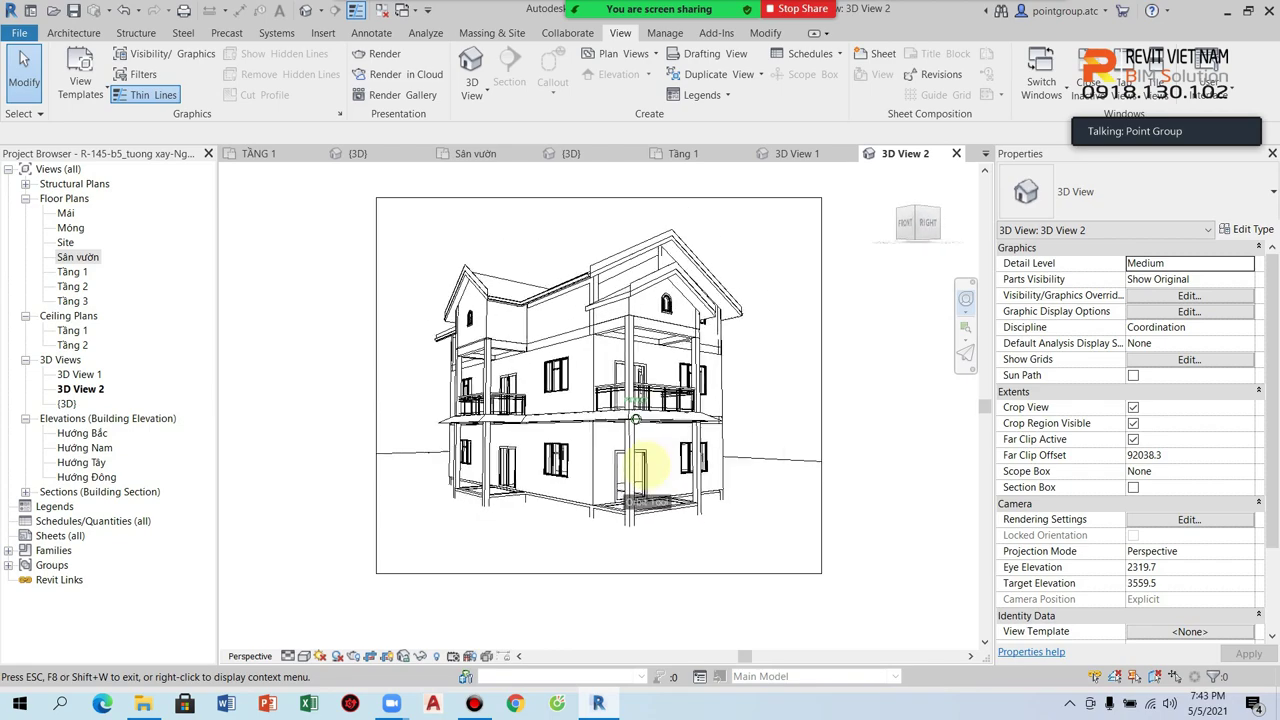
{"action": "left_click_drag", "start_coordinate": [638, 478], "coordinate": [634, 466]}
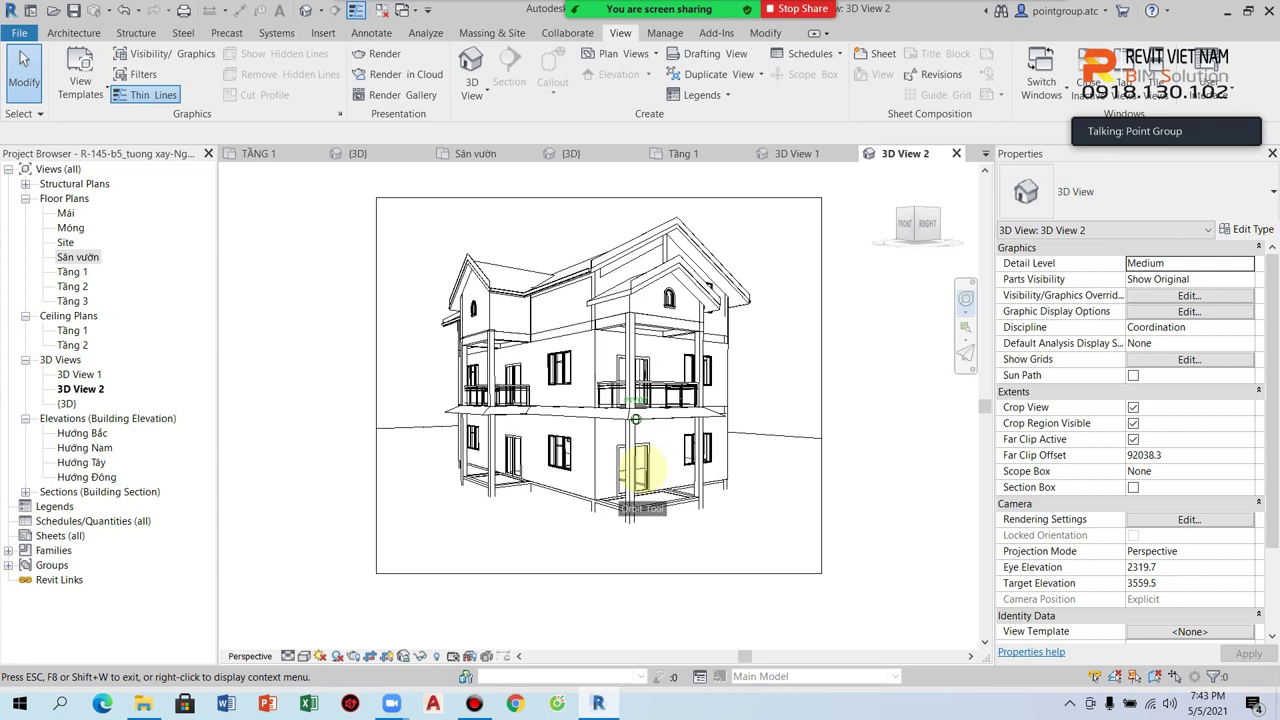
{"action": "left_click_drag", "start_coordinate": [669, 431], "coordinate": [709, 466]}
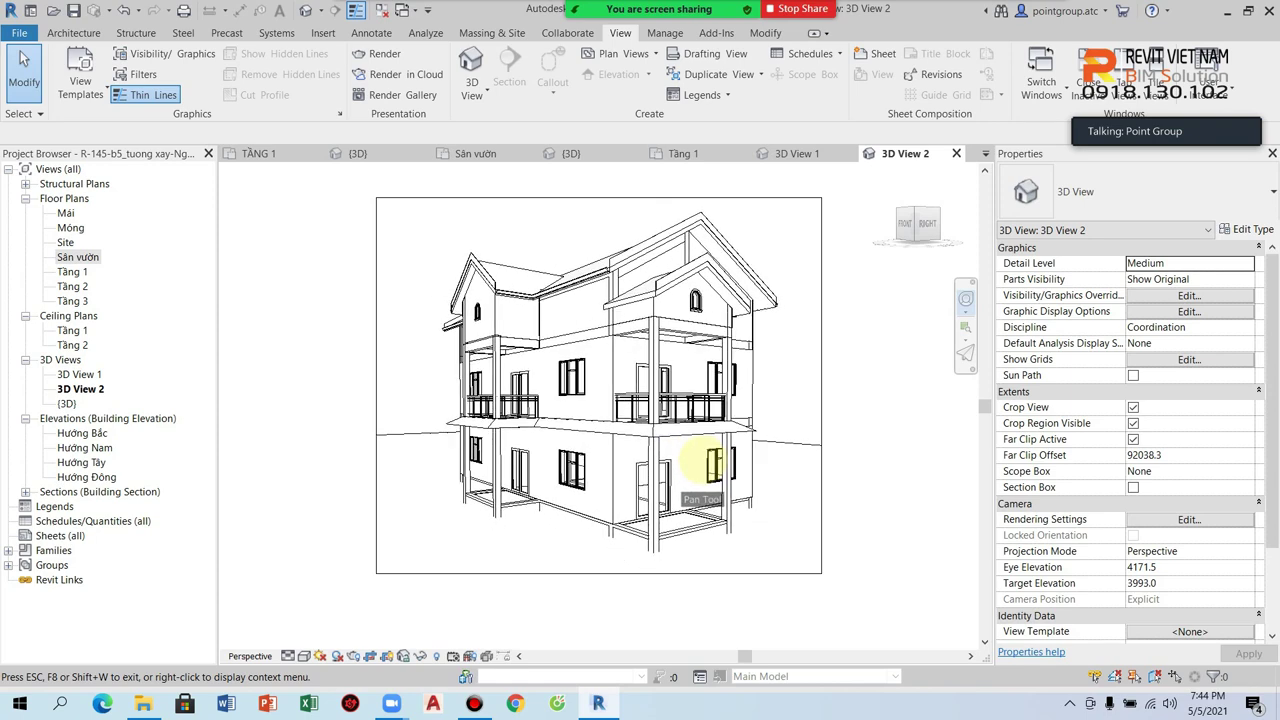
Enlarge 3D View 2's crop frame to the left and upward
{"action": "left_click", "coordinate": [808, 447]}
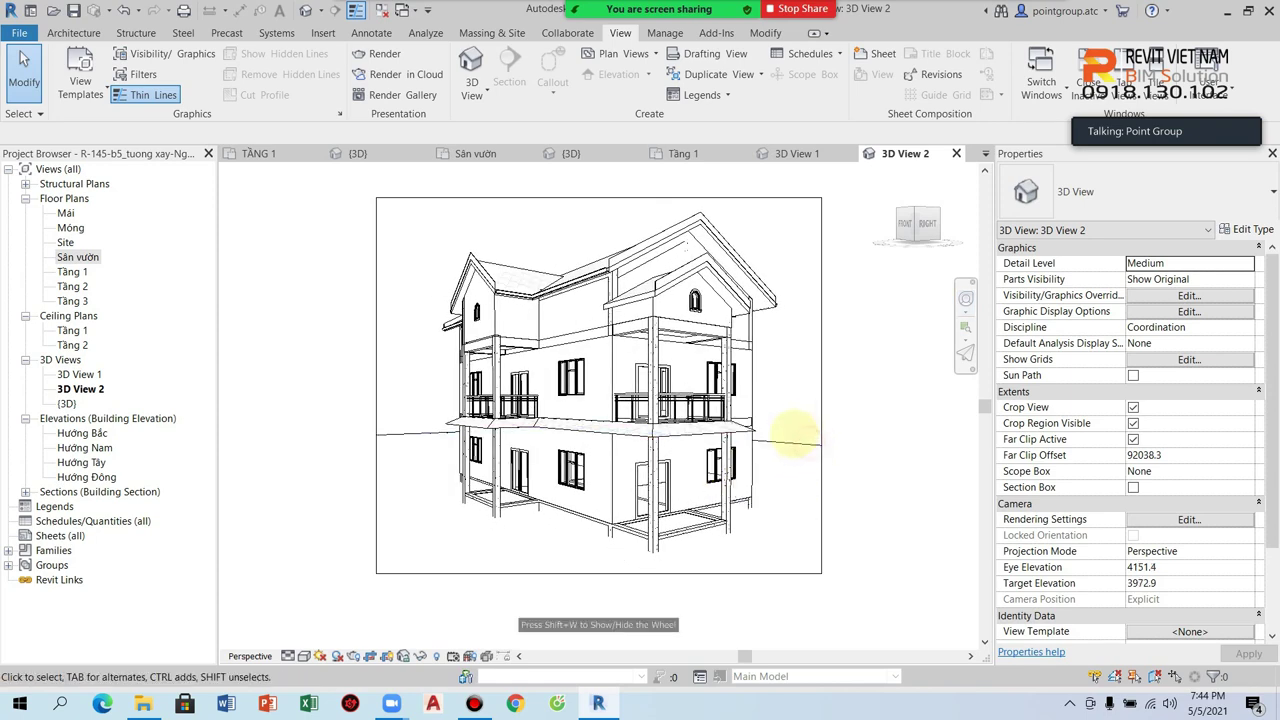
{"action": "scroll", "coordinate": [840, 420], "scroll_direction": "down", "scroll_amount": 2}
{"action": "left_click", "coordinate": [812, 402]}
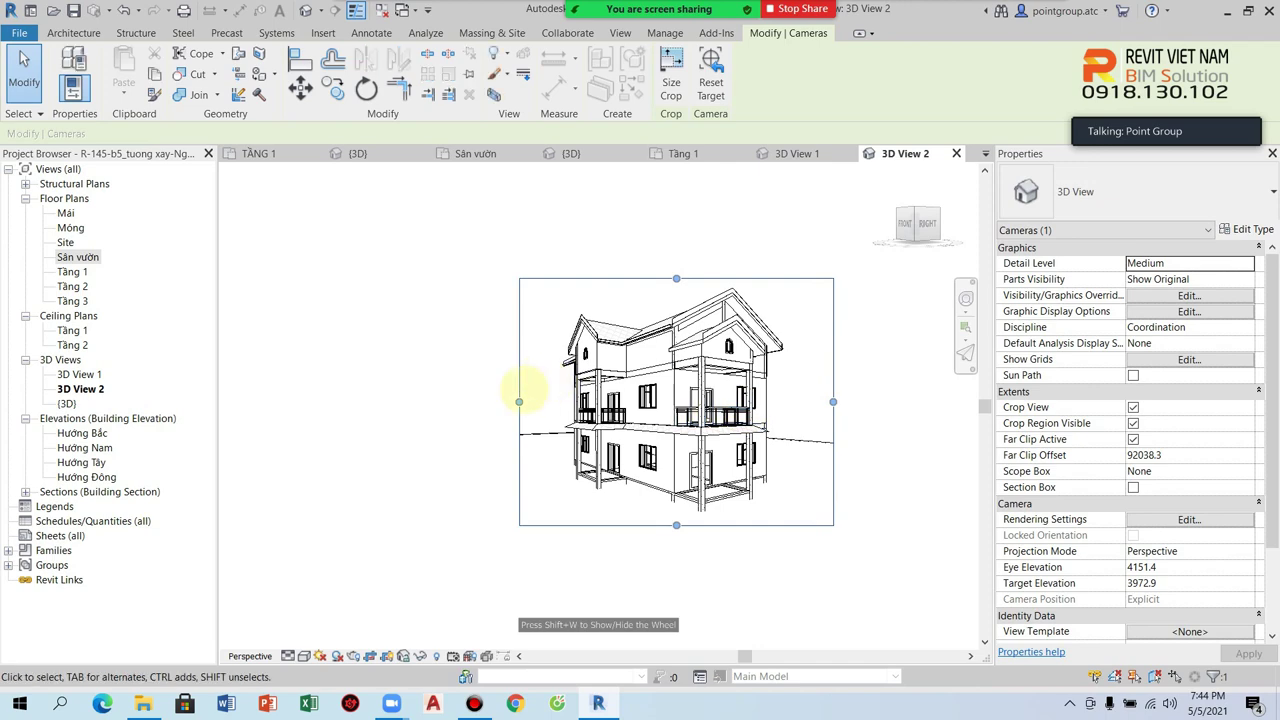
{"action": "left_click_drag", "start_coordinate": [525, 402], "coordinate": [505, 402]}
{"action": "left_click_drag", "start_coordinate": [664, 278], "coordinate": [665, 259]}
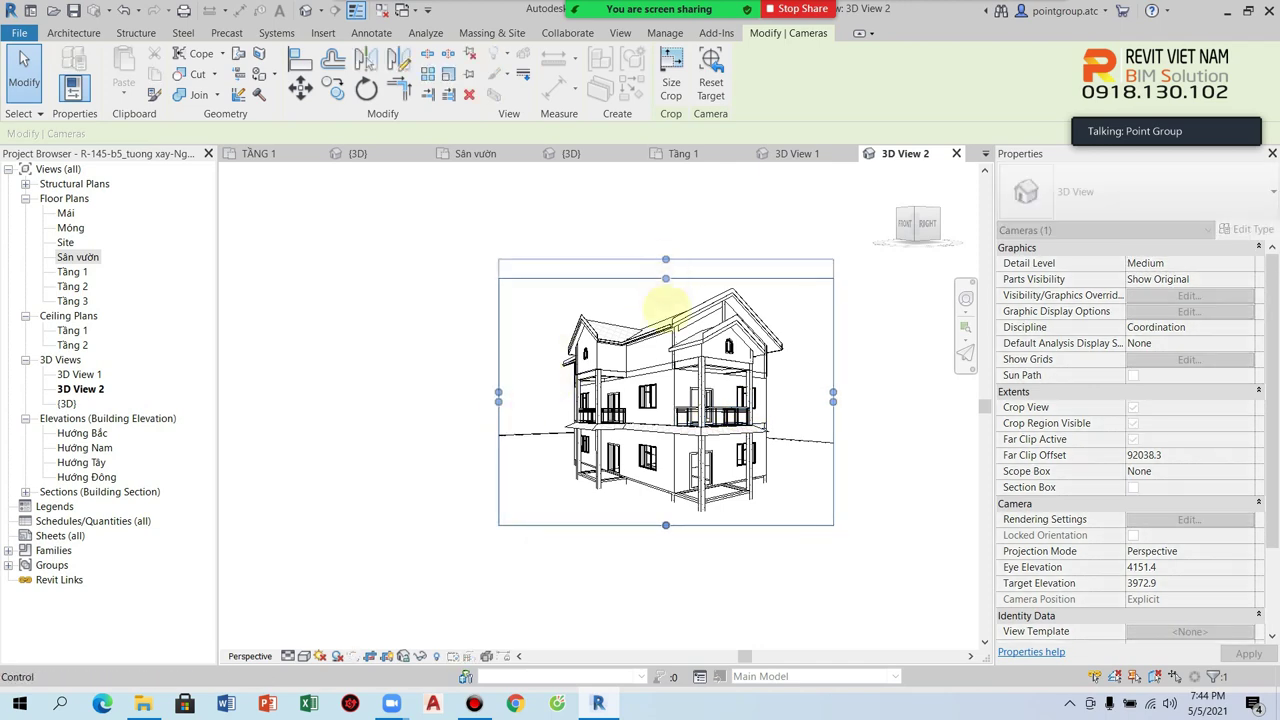
{"action": "left_click", "coordinate": [691, 557]}
{"action": "scroll", "coordinate": [551, 371], "scroll_direction": "up", "scroll_amount": 2}
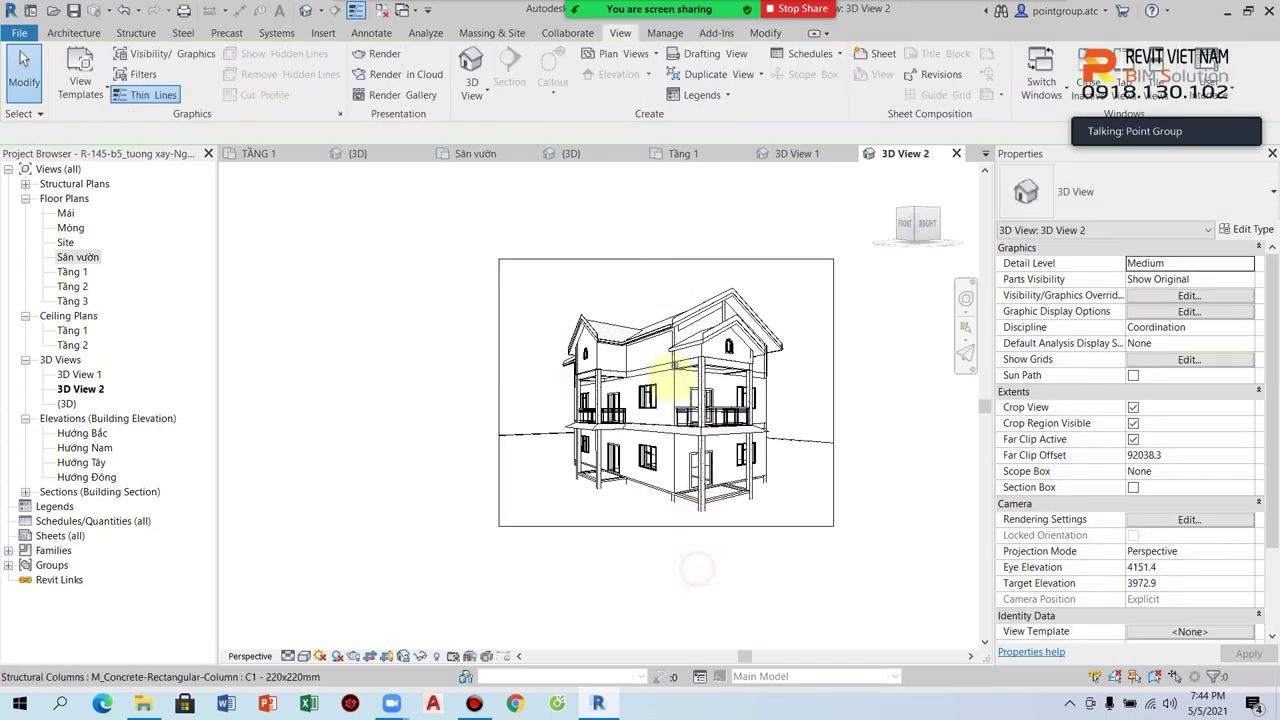
{"action": "scroll", "coordinate": [594, 408], "scroll_direction": "up", "scroll_amount": 2}
{"action": "scroll", "coordinate": [583, 380], "scroll_direction": "down", "scroll_amount": 2}
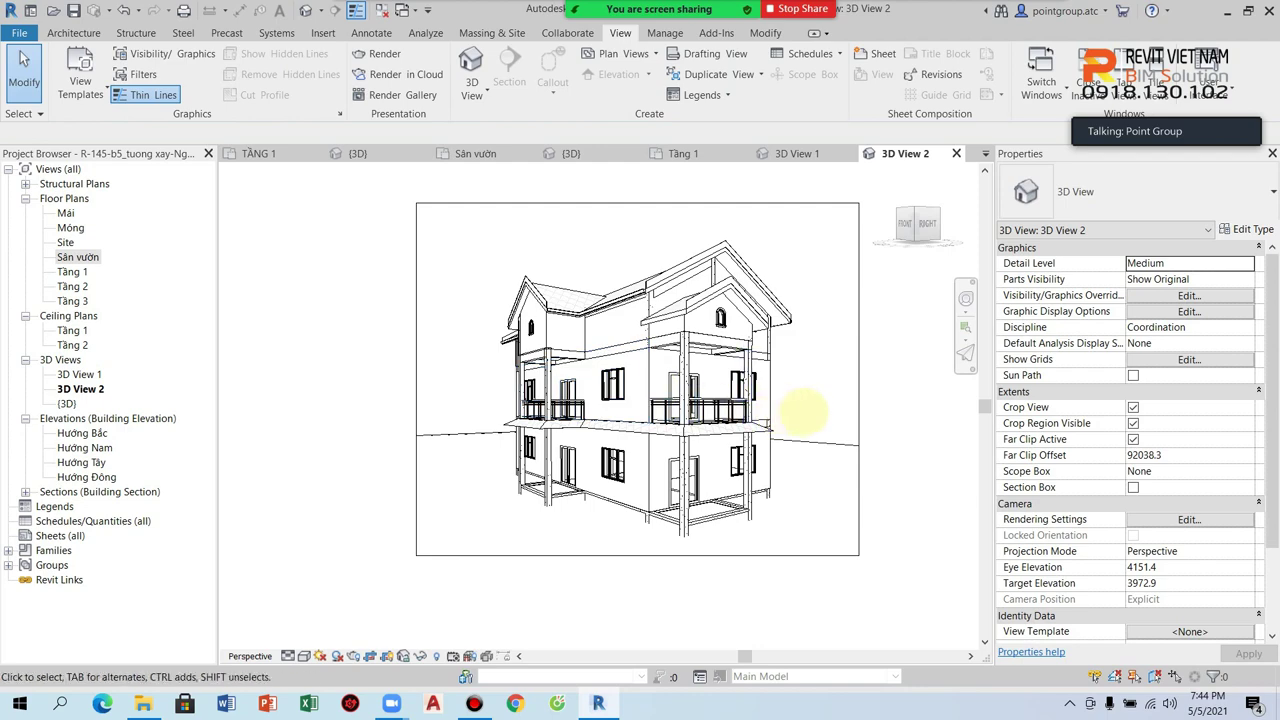
{"action": "double_click", "coordinate": [80, 372]}
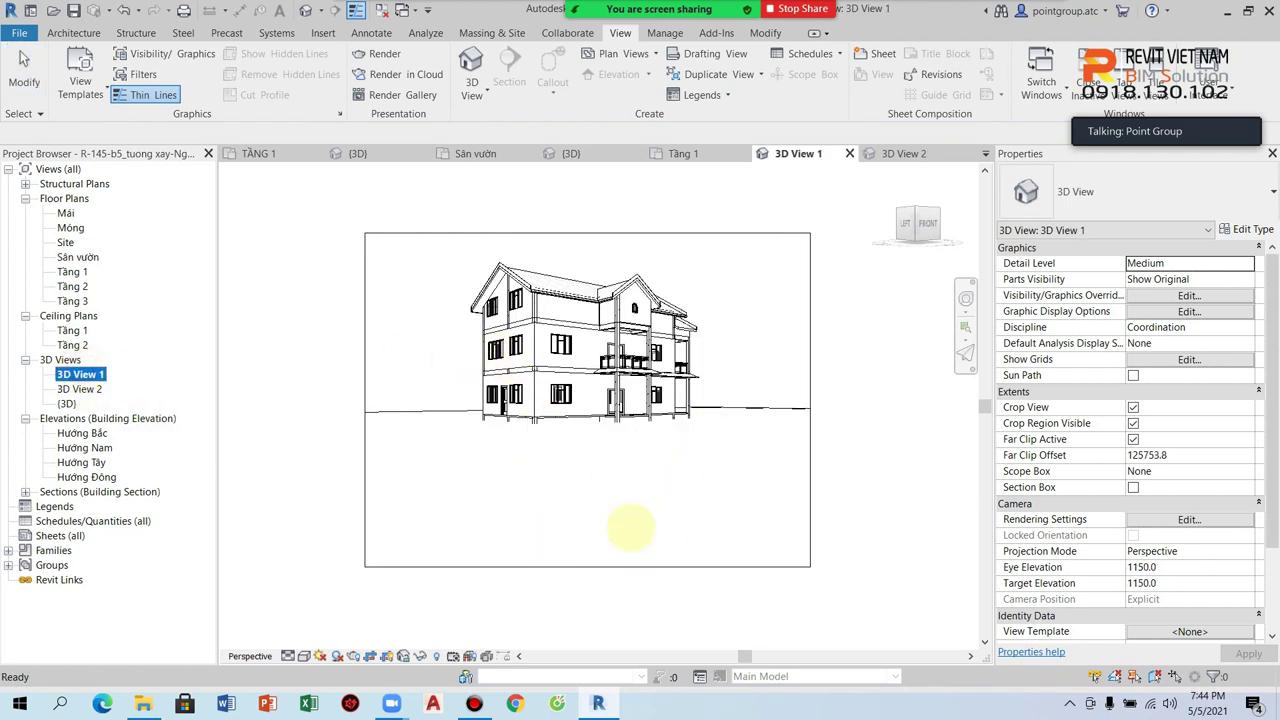
Reframe the house in 3D View 1, setting eye elevation 3979.2 and target 4732.3
{"action": "left_click", "coordinate": [965, 298]}
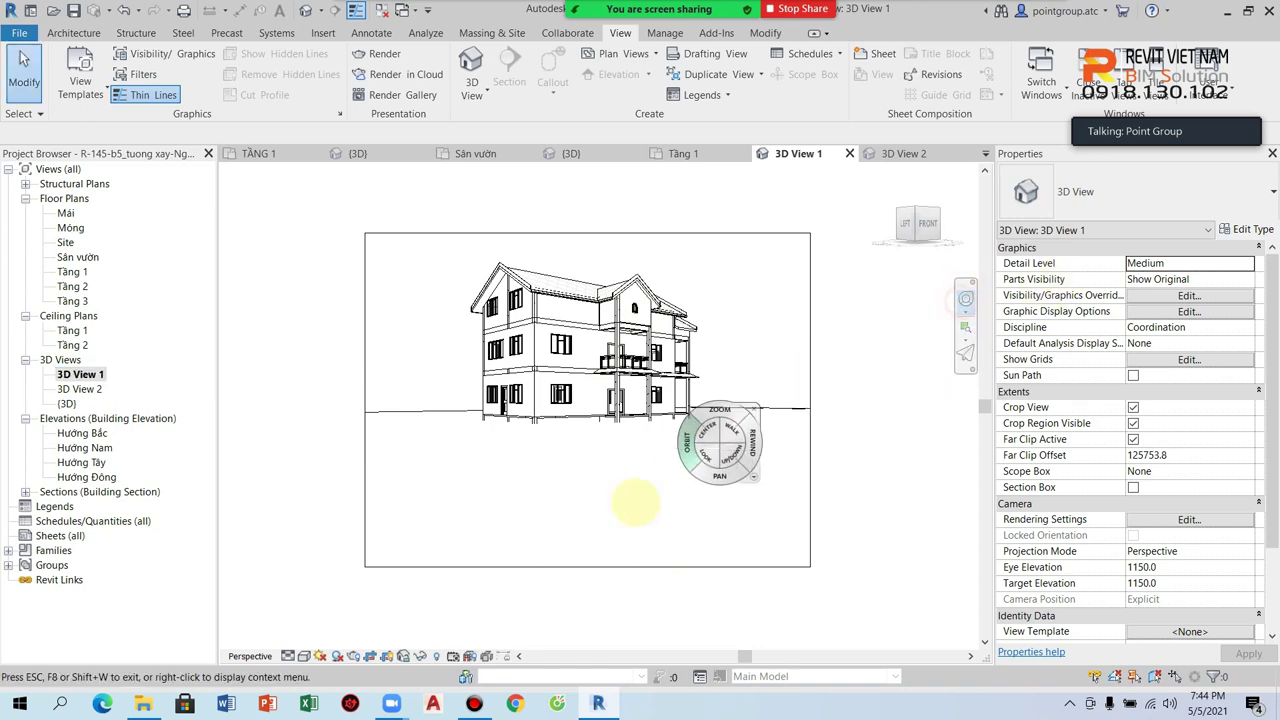
{"action": "left_click_drag", "start_coordinate": [598, 551], "coordinate": [598, 500]}
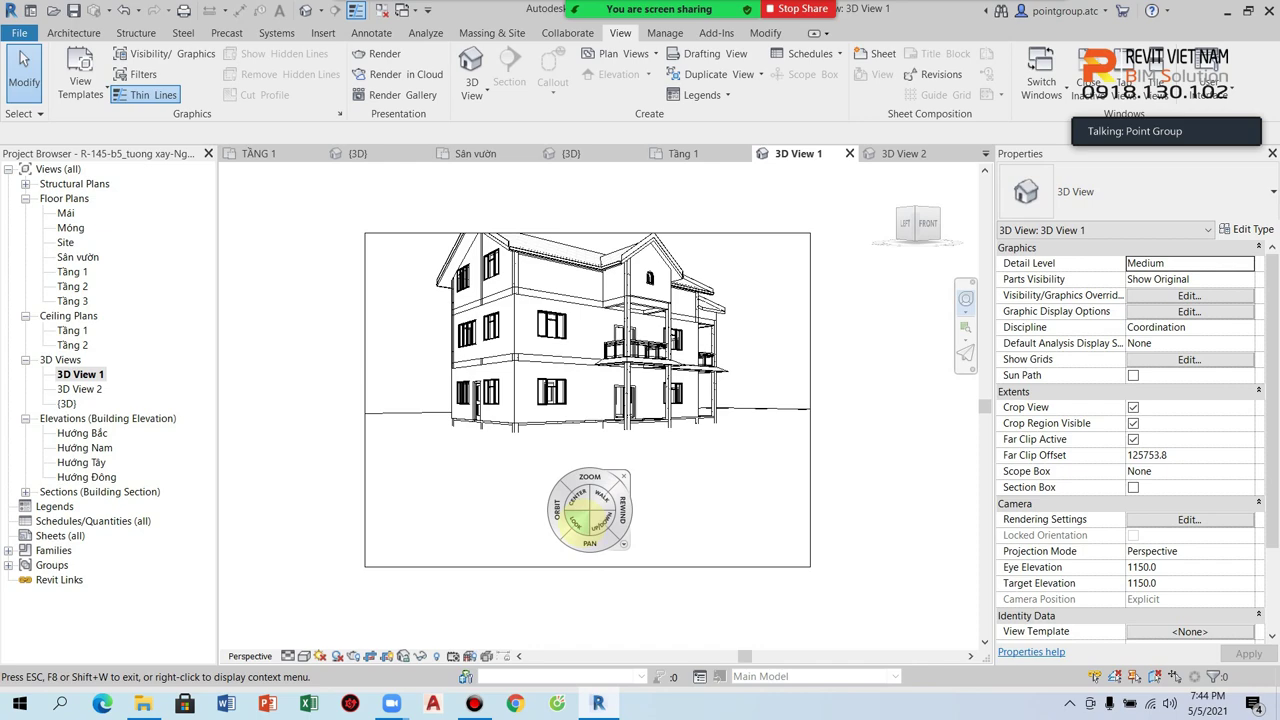
{"action": "left_click_drag", "start_coordinate": [577, 522], "coordinate": [583, 510]}
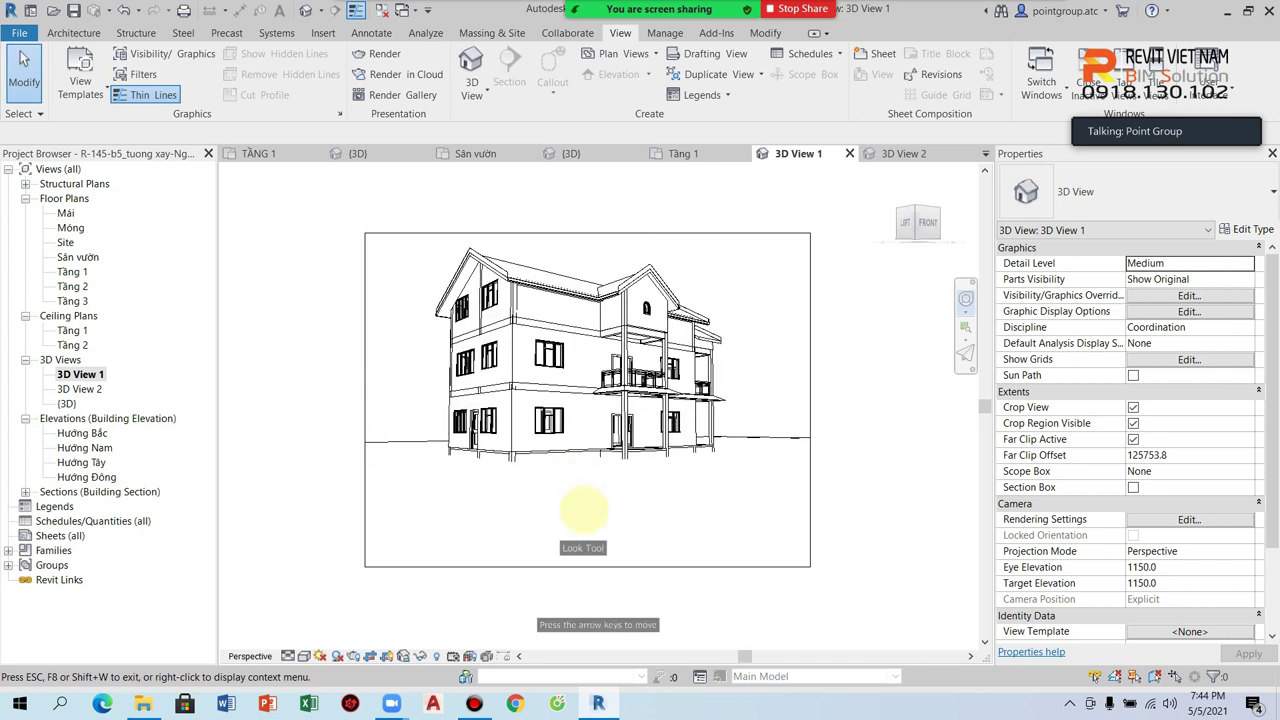
{"action": "mouse_move", "coordinate": [583, 510]}
{"action": "left_mouse_down"}
{"action": "mouse_move", "coordinate": [592, 496]}
{"action": "mouse_move", "coordinate": [513, 501]}
{"action": "mouse_move", "coordinate": [562, 521]}
{"action": "mouse_move", "coordinate": [580, 506]}
{"action": "mouse_move", "coordinate": [500, 508]}
{"action": "mouse_move", "coordinate": [588, 497]}
{"action": "mouse_move", "coordinate": [569, 443]}
{"action": "left_mouse_up"}
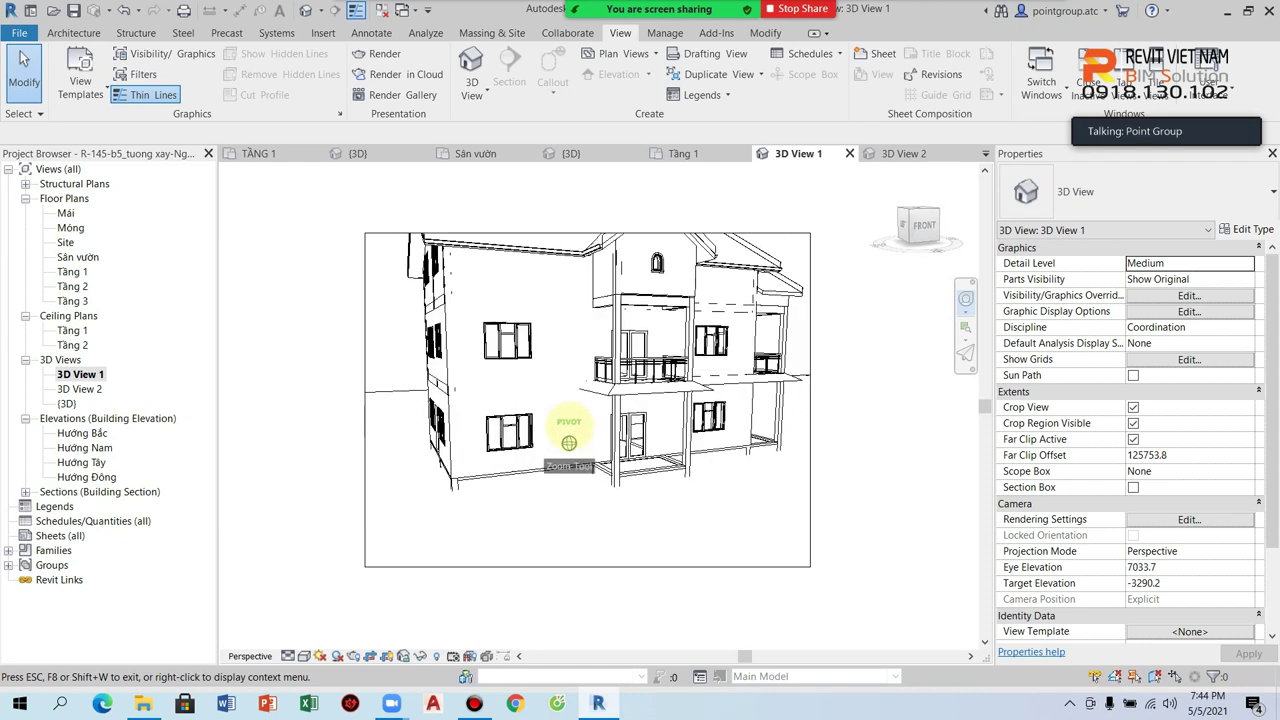
{"action": "left_click_drag", "start_coordinate": [580, 480], "coordinate": [553, 450]}
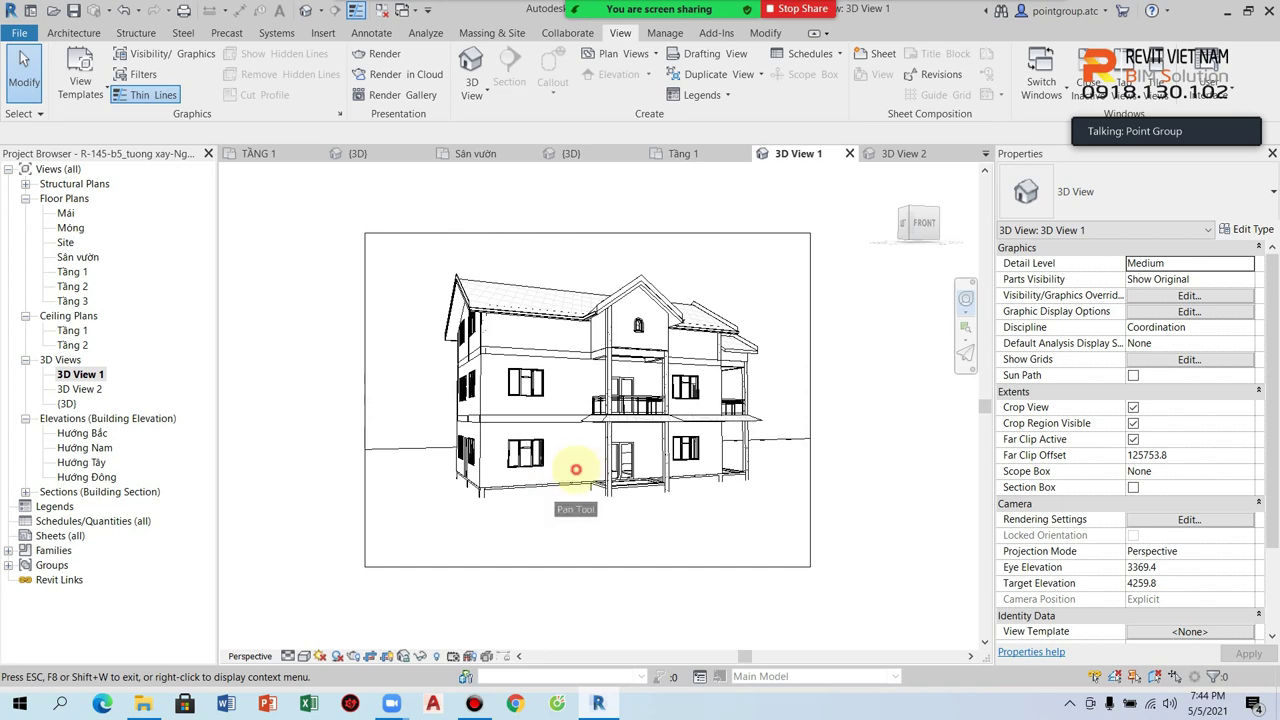
{"action": "left_click_drag", "start_coordinate": [576, 469], "coordinate": [586, 508]}
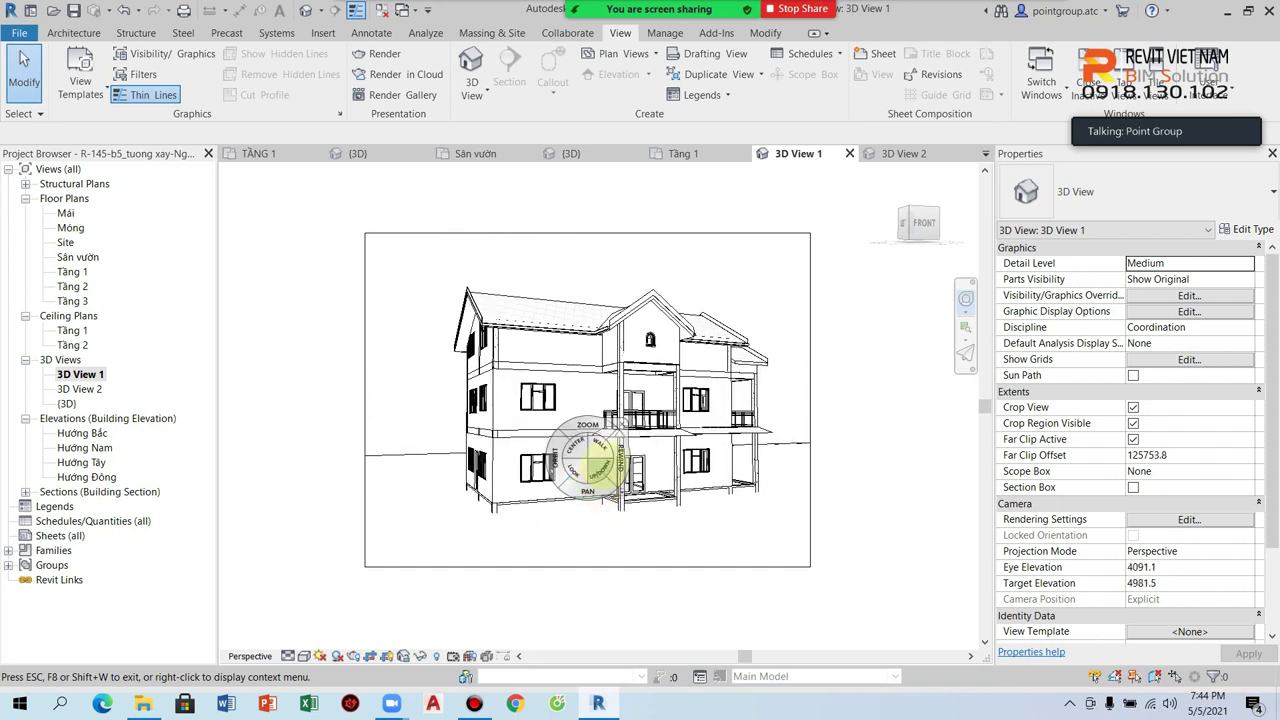
{"action": "left_click_drag", "start_coordinate": [587, 422], "coordinate": [595, 448]}
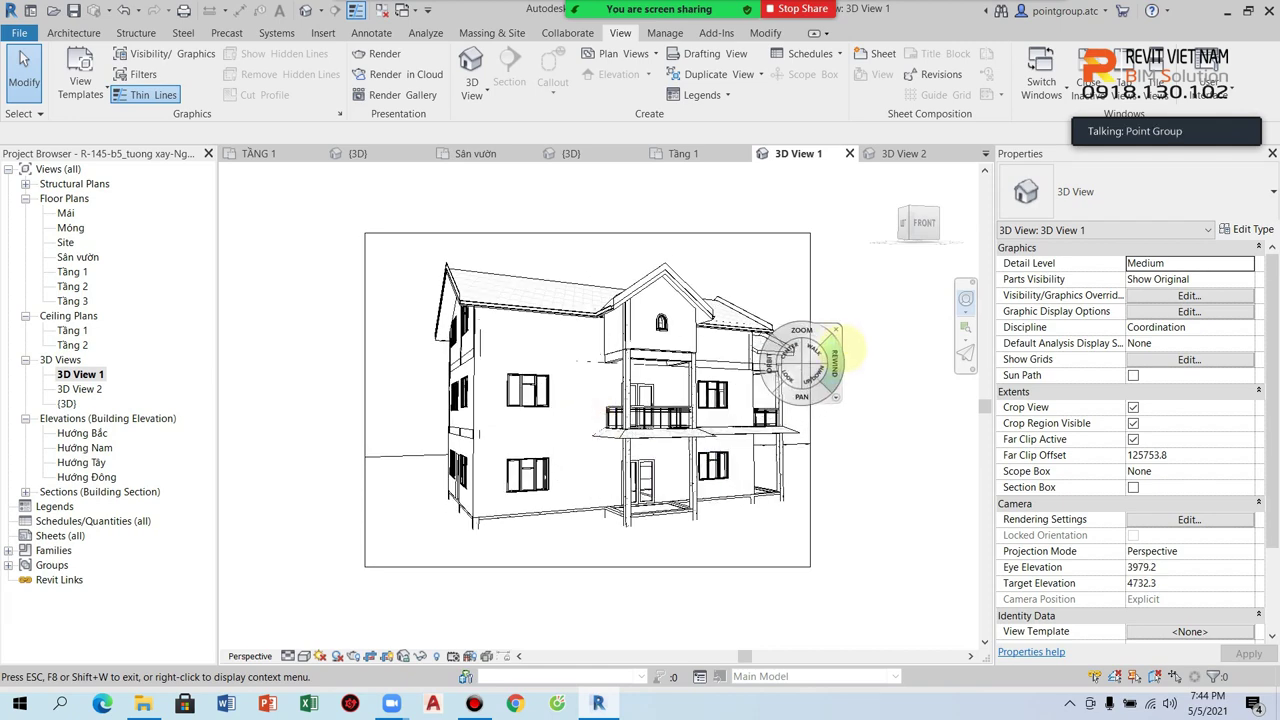
Widen 3D View 1's crop region slightly to the right
{"action": "left_click", "coordinate": [838, 331]}
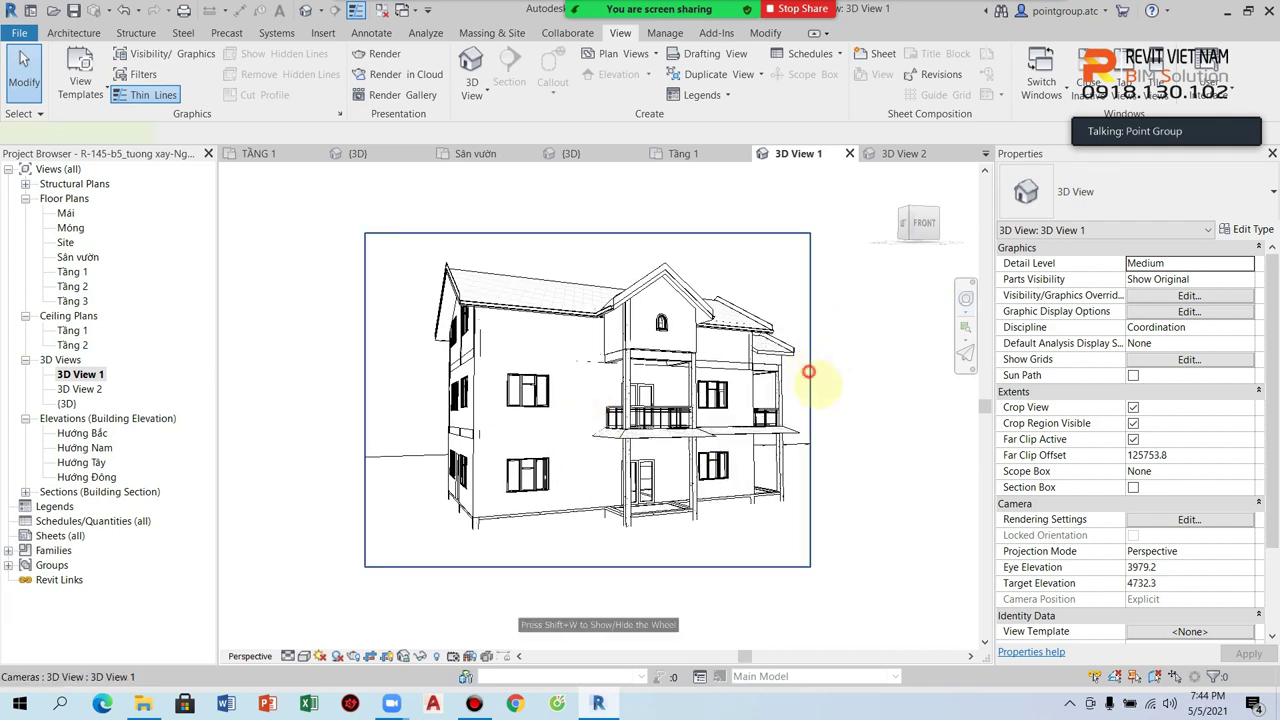
{"action": "left_click", "coordinate": [810, 375]}
{"action": "left_click_drag", "start_coordinate": [810, 399], "coordinate": [858, 425]}
{"action": "left_click", "coordinate": [895, 460]}
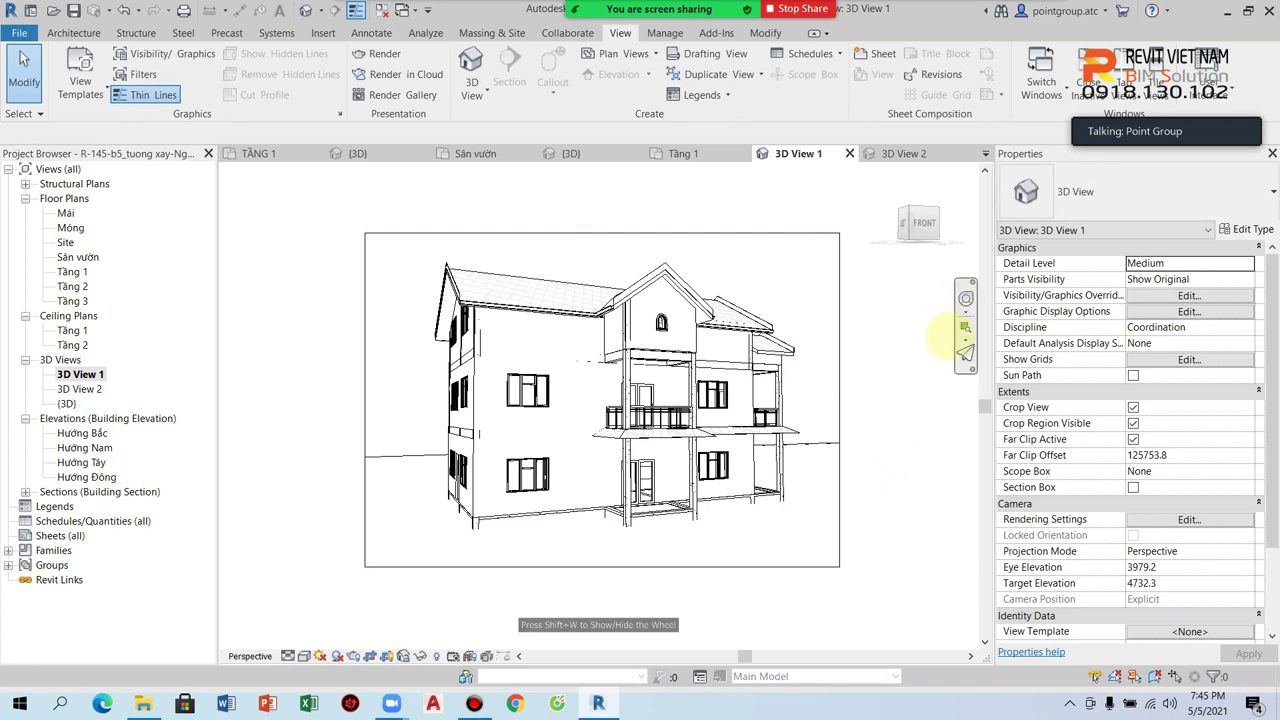
{"action": "double_click", "coordinate": [85, 389]}
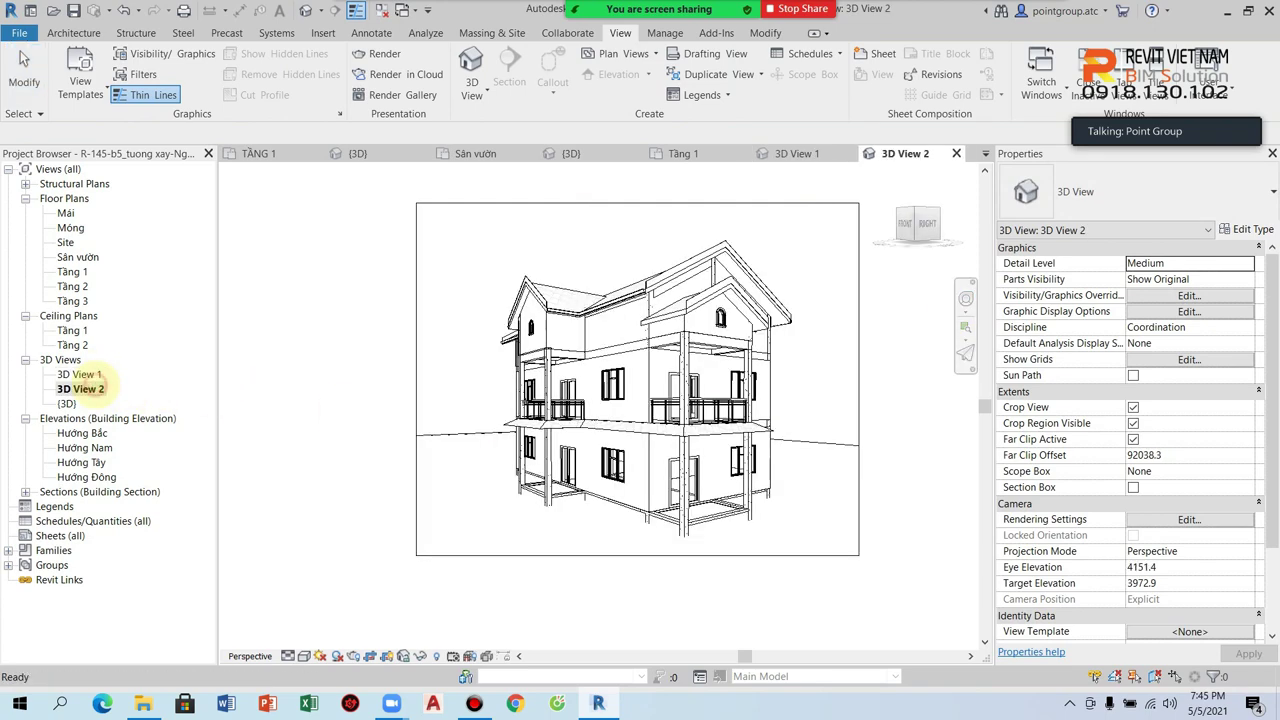
From the Tầng 3 plan, place camera view 3D View 3 with 8550.0 eye and target elevations
{"action": "double_click", "coordinate": [80, 374]}
{"action": "double_click", "coordinate": [72, 300]}
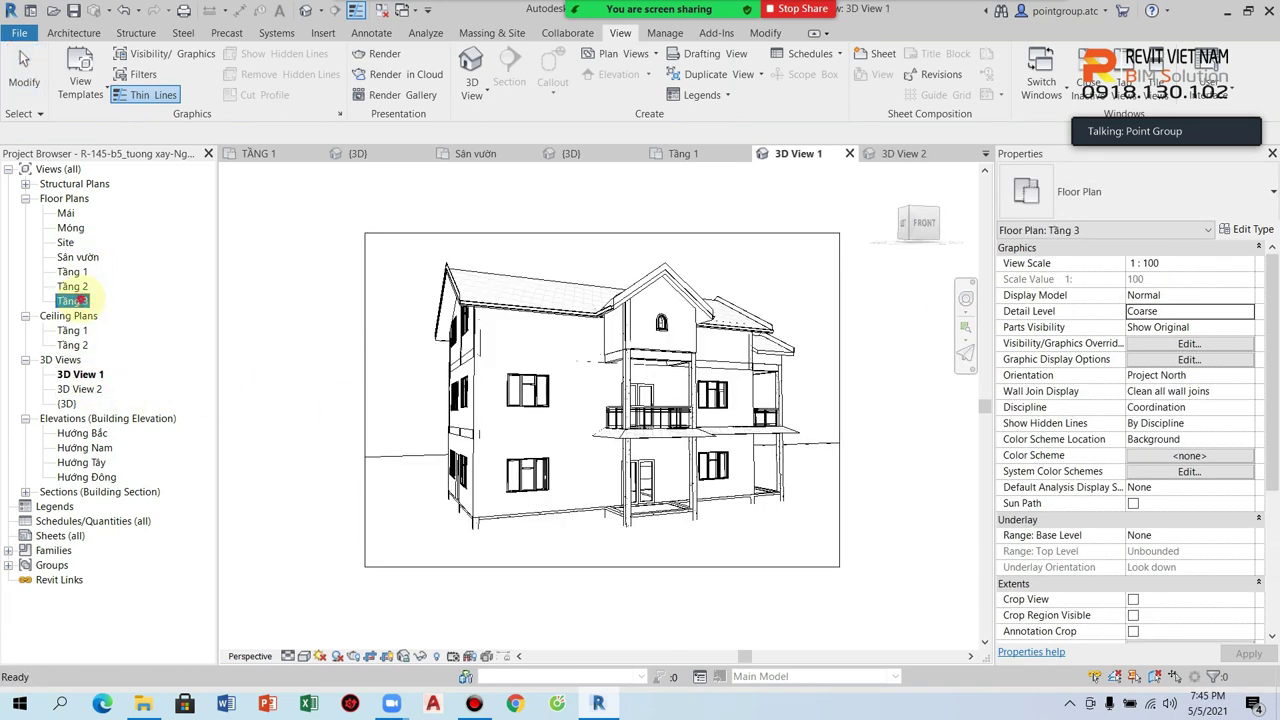
{"action": "left_click", "coordinate": [312, 10]}
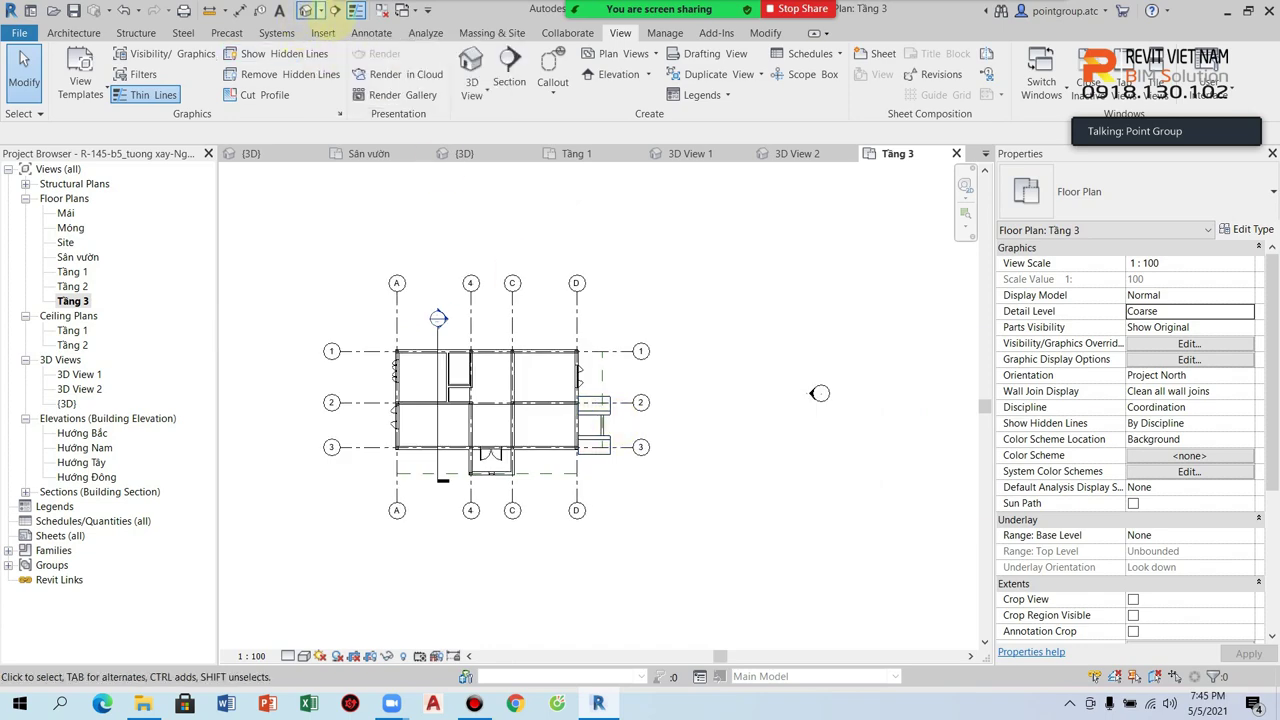
{"action": "left_click", "coordinate": [325, 62]}
{"action": "scroll", "coordinate": [698, 455], "scroll_direction": "down", "scroll_amount": 3}
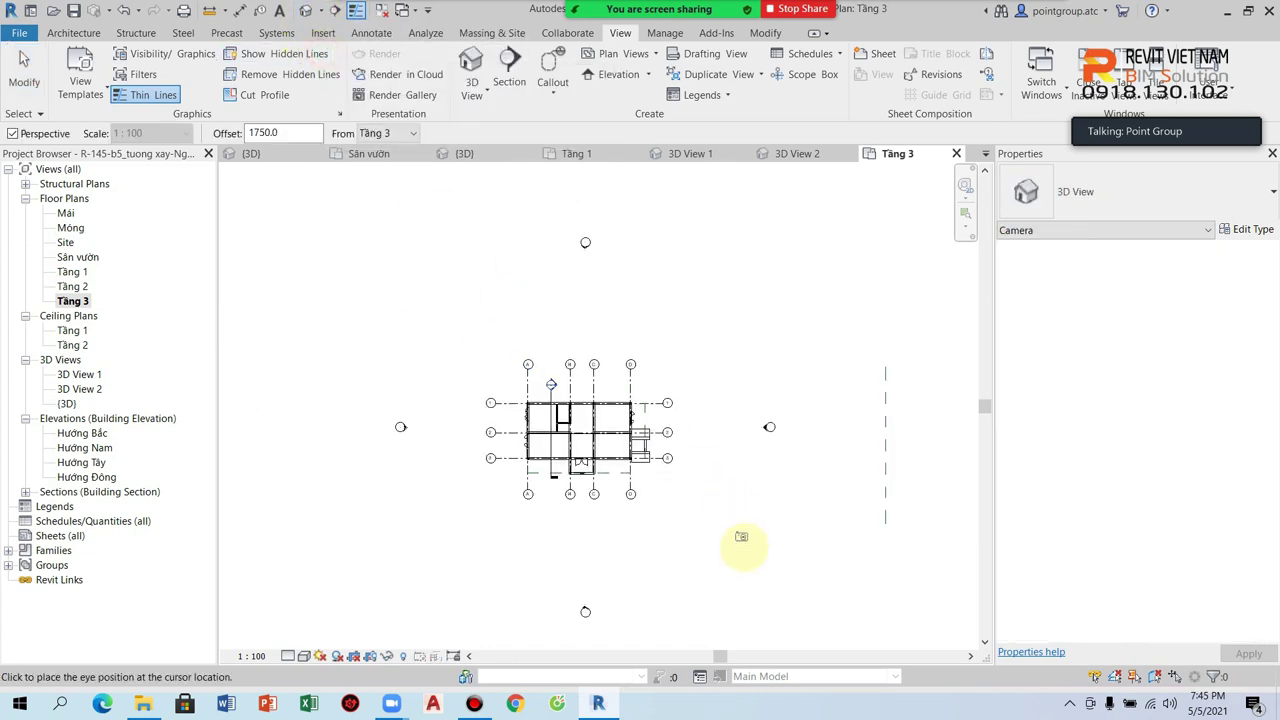
{"action": "left_click", "coordinate": [749, 578]}
{"action": "left_click", "coordinate": [458, 334]}
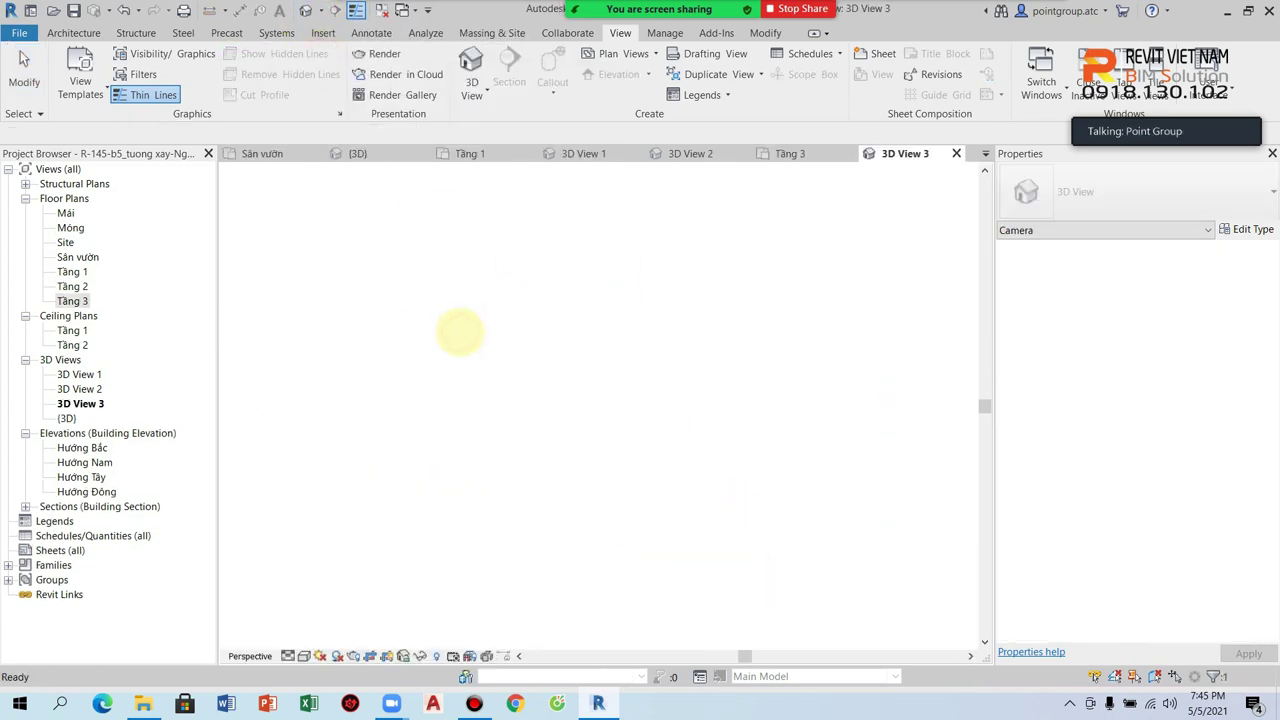
{"action": "scroll", "coordinate": [526, 337], "scroll_direction": "down", "scroll_amount": 2}
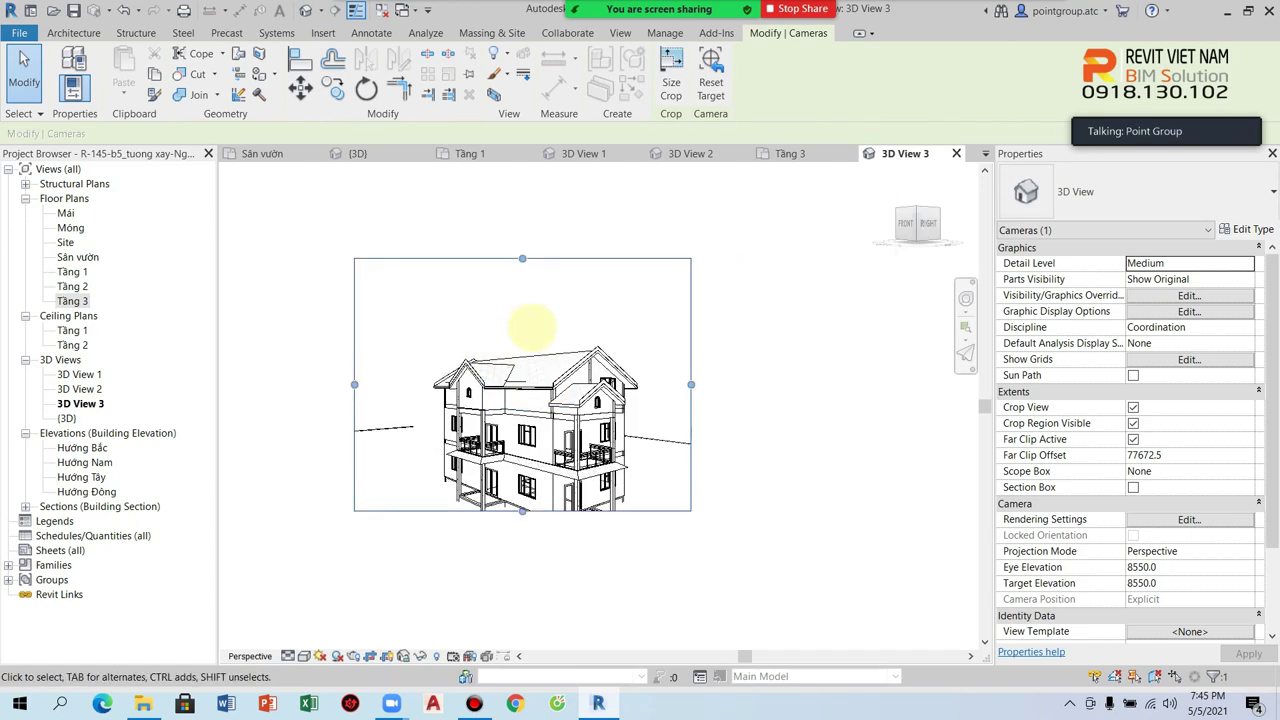
{"action": "left_click", "coordinate": [765, 405]}
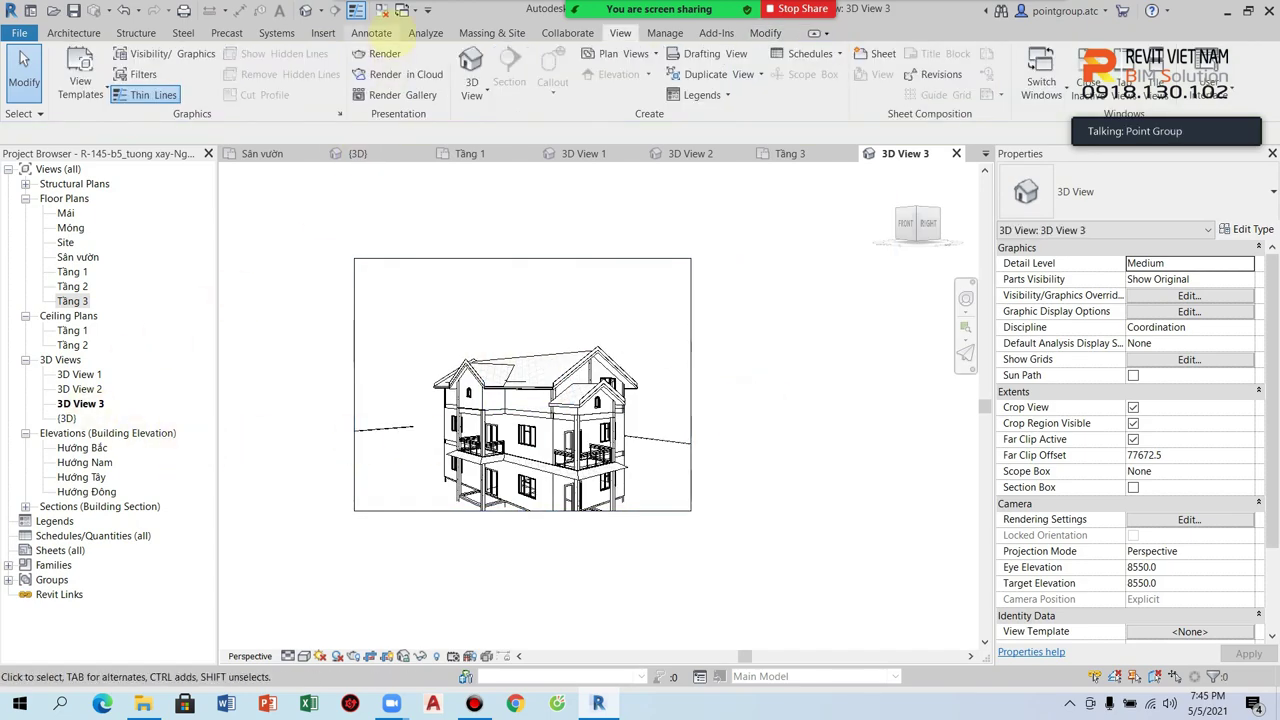
{"action": "left_click", "coordinate": [383, 10]}
{"action": "left_click", "coordinate": [305, 10]}
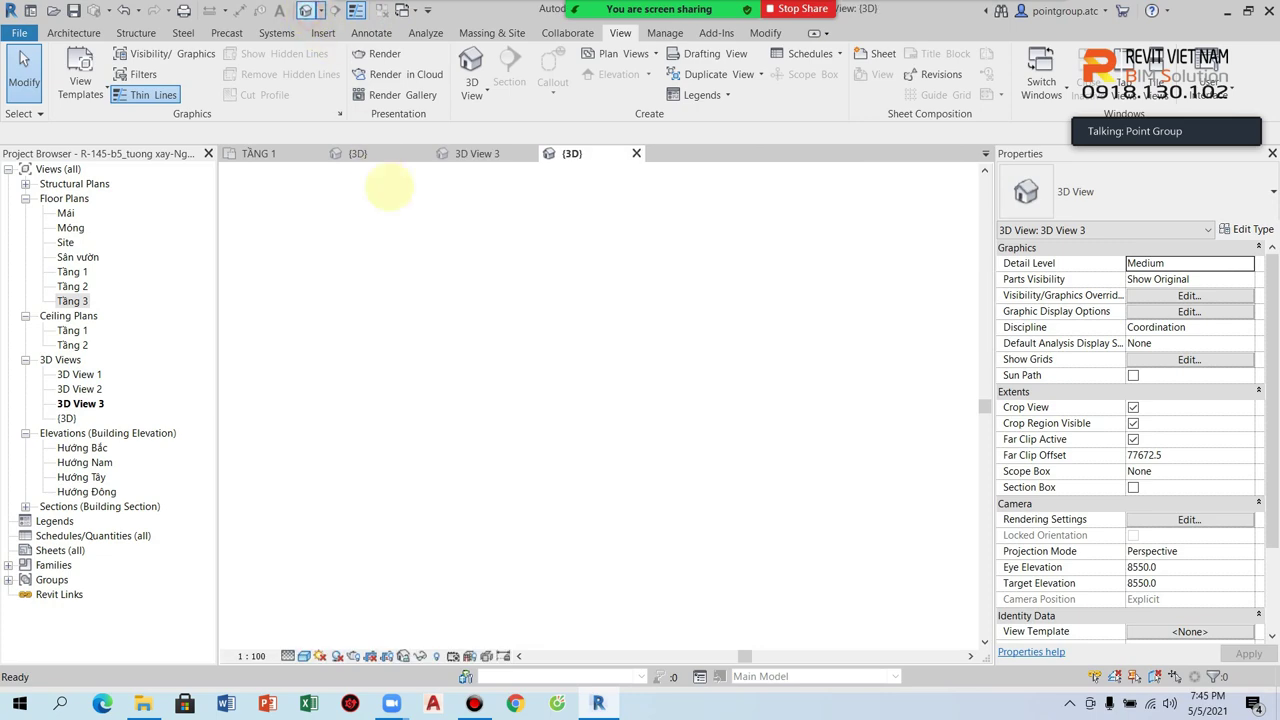
Show 3D View 3's camera in the default 3D view, seen from a level side angle
{"action": "scroll", "coordinate": [494, 366], "scroll_direction": "up", "scroll_amount": 3}
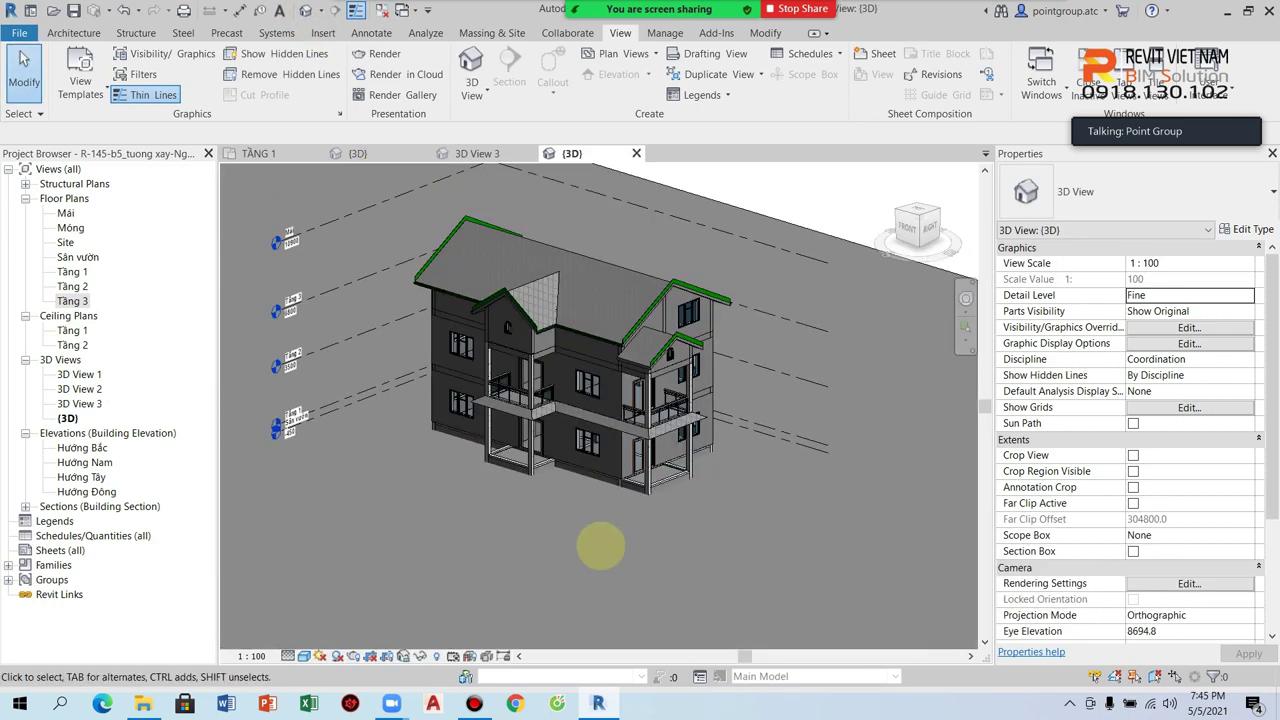
{"action": "left_click", "coordinate": [95, 403]}
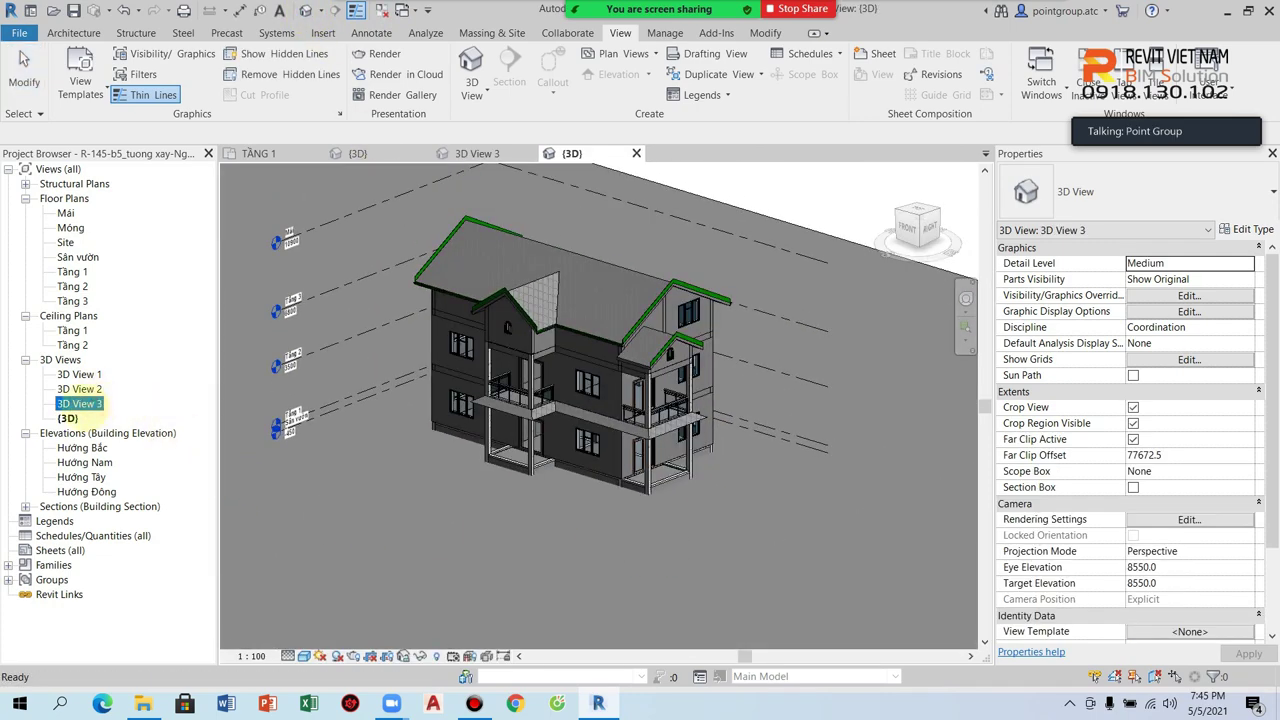
{"action": "right_click", "coordinate": [89, 405]}
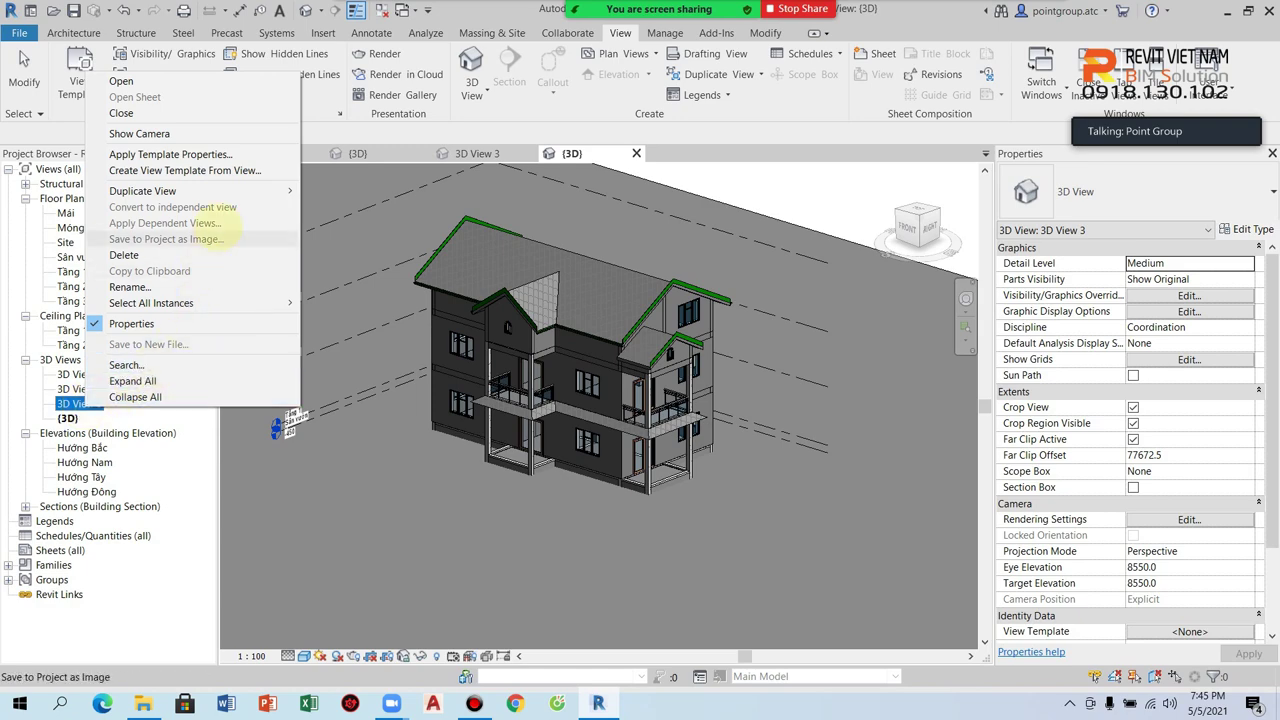
{"action": "left_click", "coordinate": [139, 133]}
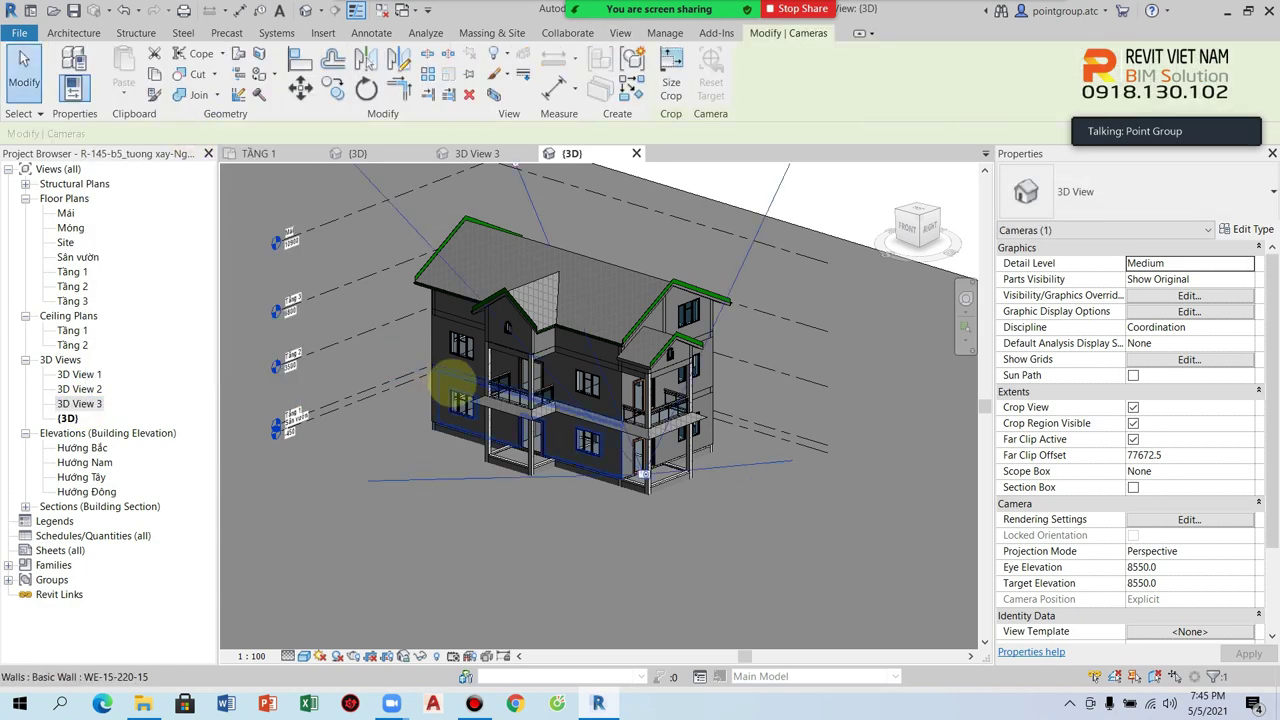
{"action": "scroll", "coordinate": [490, 440], "scroll_direction": "down", "scroll_amount": 4}
{"action": "mouse_move", "coordinate": [501, 543]}
{"action": "middle_mouse_down", "text": "shift"}
{"action": "mouse_move", "coordinate": [716, 505]}
{"action": "mouse_move", "coordinate": [629, 514]}
{"action": "middle_mouse_up", "text": "shift"}
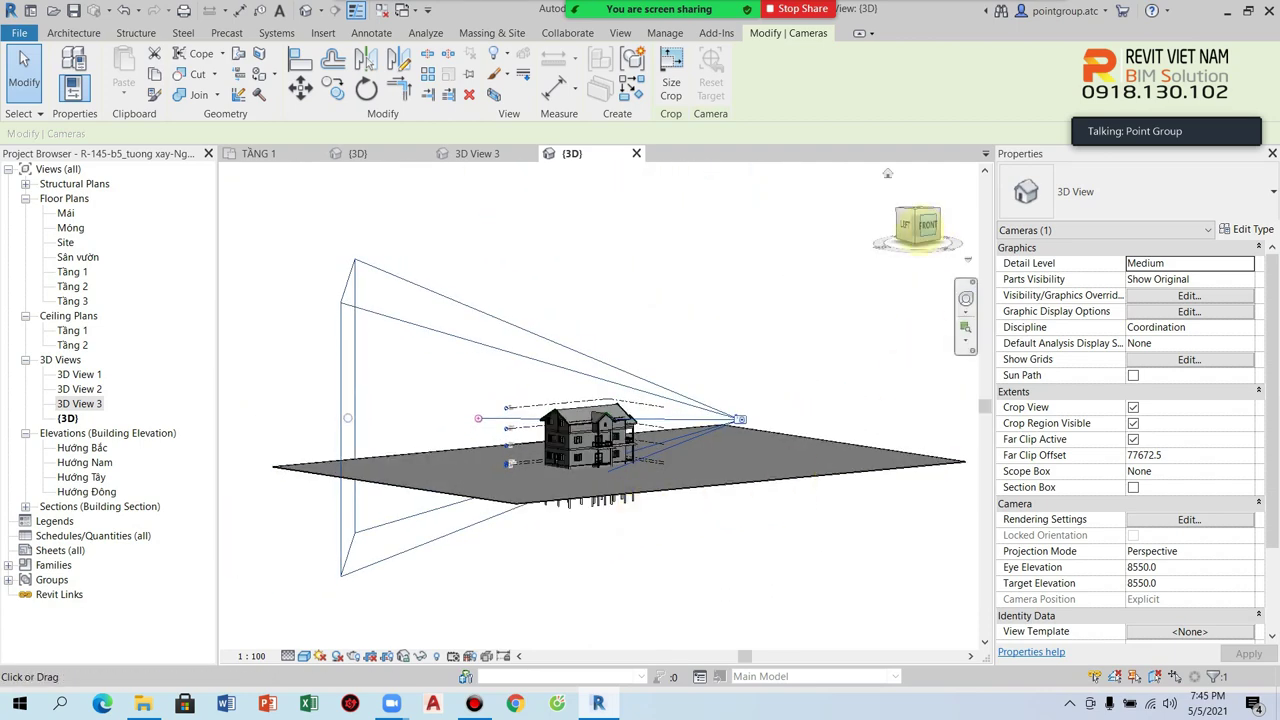
{"action": "left_click", "coordinate": [916, 232]}
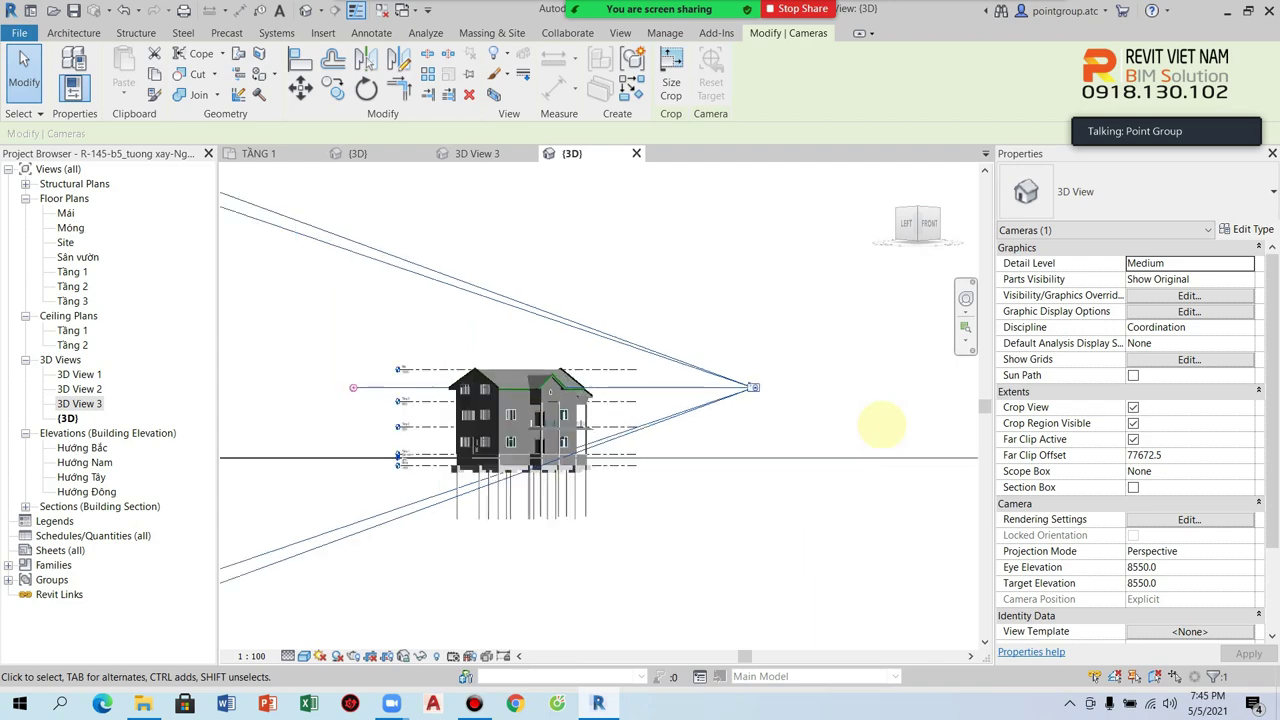
Raise the camera eye to 16810.3, aim it down at -4700.8, and set far clip 62601.1
{"action": "mouse_move", "coordinate": [753, 387]}
{"action": "left_mouse_down"}
{"action": "mouse_move", "coordinate": [755, 300]}
{"action": "mouse_move", "coordinate": [767, 323]}
{"action": "left_mouse_up"}
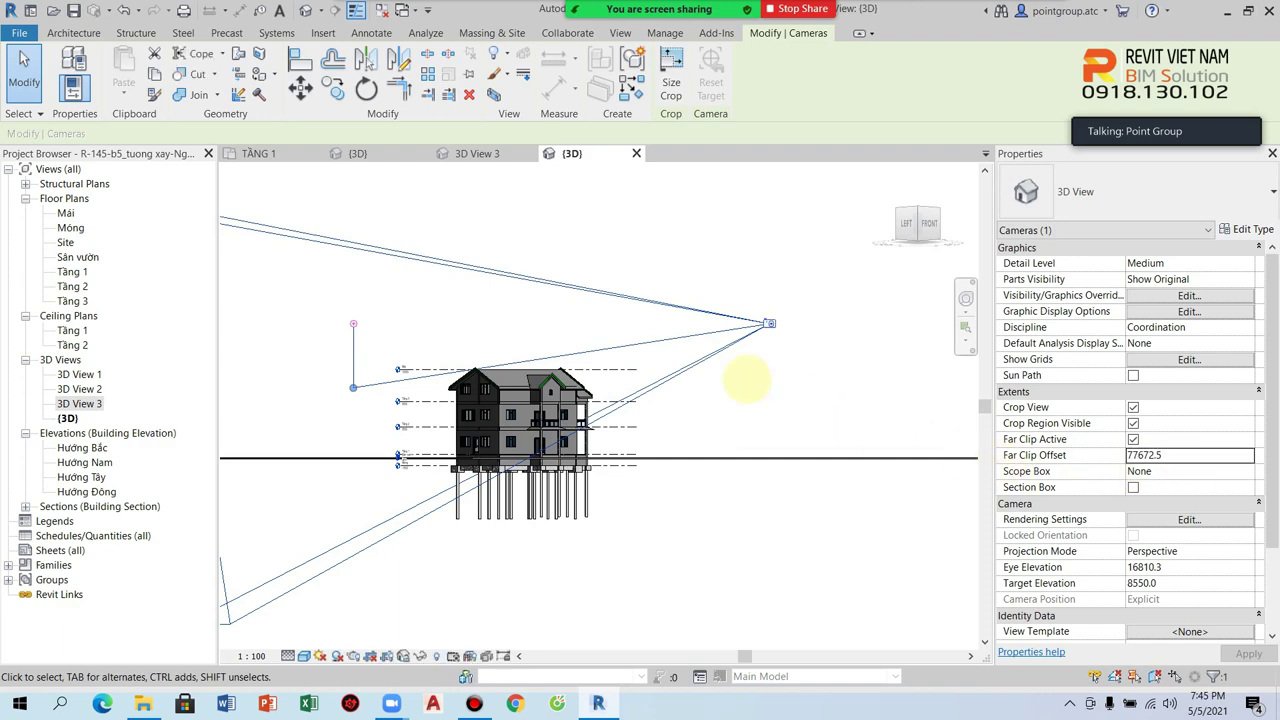
{"action": "left_click_drag", "start_coordinate": [353, 387], "coordinate": [353, 490]}
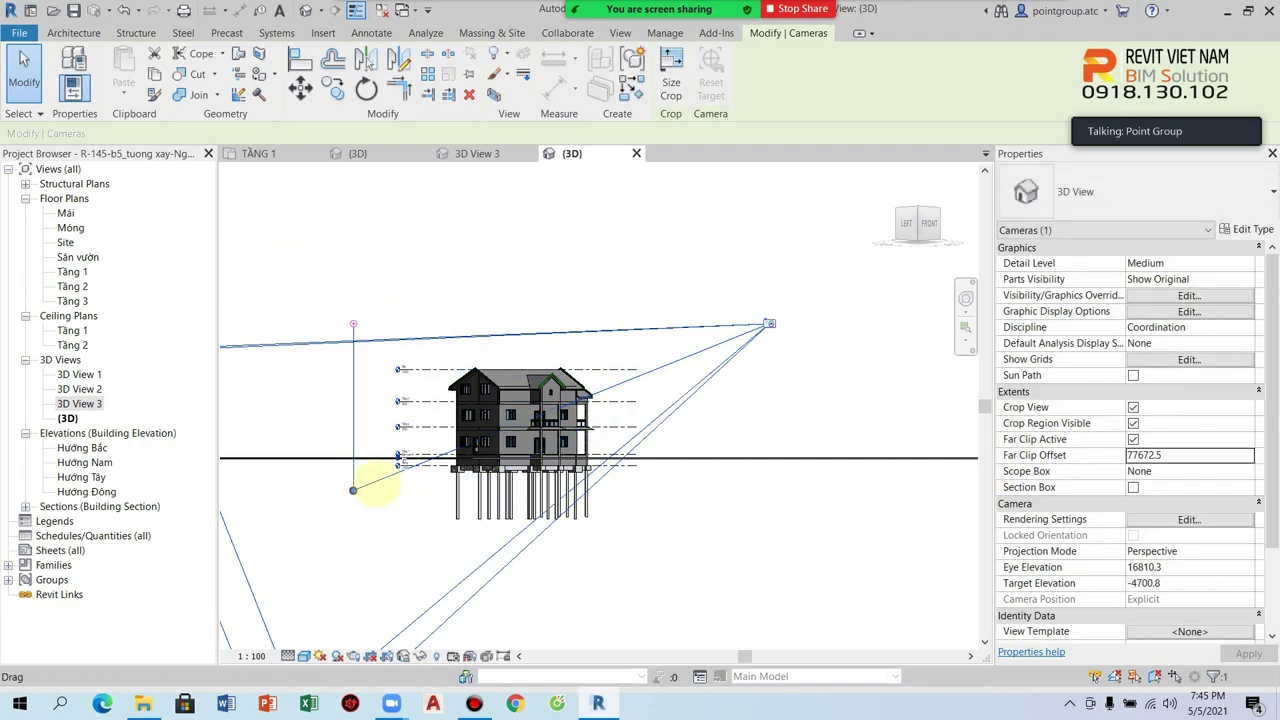
{"action": "scroll", "coordinate": [353, 490], "scroll_direction": "down", "scroll_amount": 3}
{"action": "left_click_drag", "start_coordinate": [325, 508], "coordinate": [455, 460]}
{"action": "mouse_move", "coordinate": [325, 508]}
{"action": "left_mouse_down"}
{"action": "mouse_move", "coordinate": [465, 450]}
{"action": "mouse_move", "coordinate": [371, 471]}
{"action": "mouse_move", "coordinate": [675, 410]}
{"action": "left_mouse_up"}
{"action": "scroll", "coordinate": [370, 506], "scroll_direction": "up", "scroll_amount": 3}
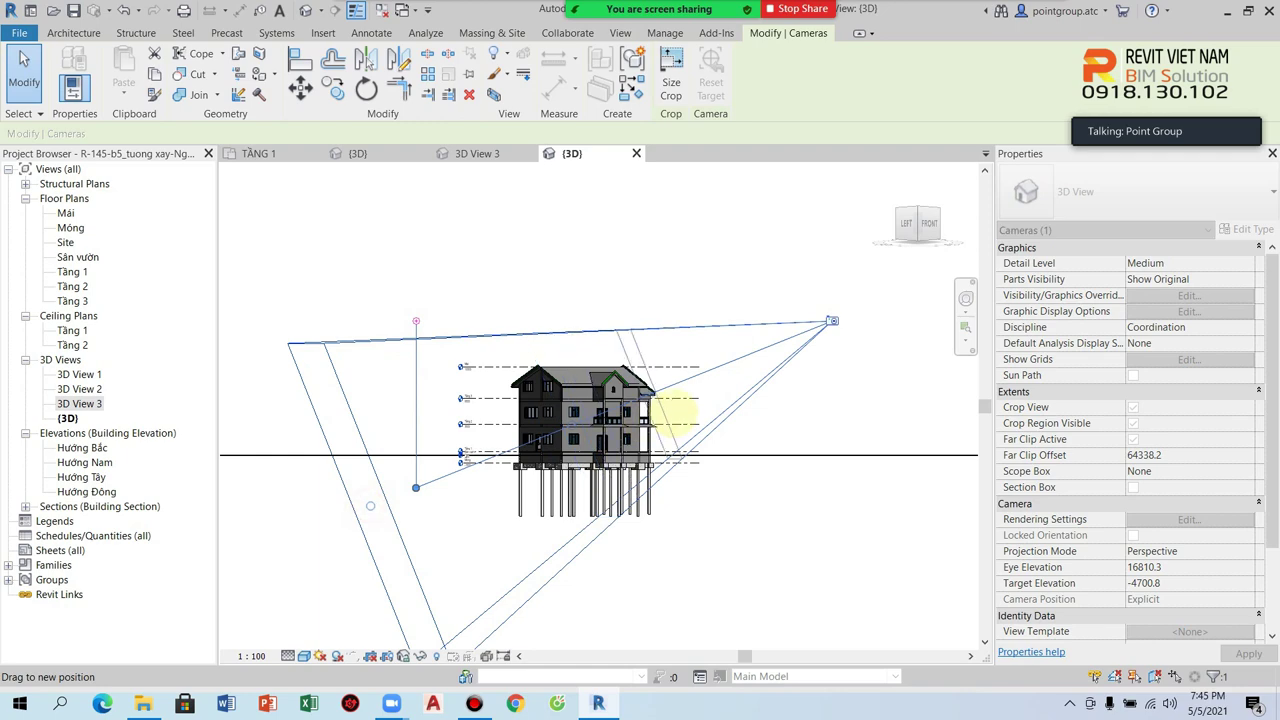
{"action": "left_click", "coordinate": [80, 403]}
{"action": "double_click", "coordinate": [80, 403]}
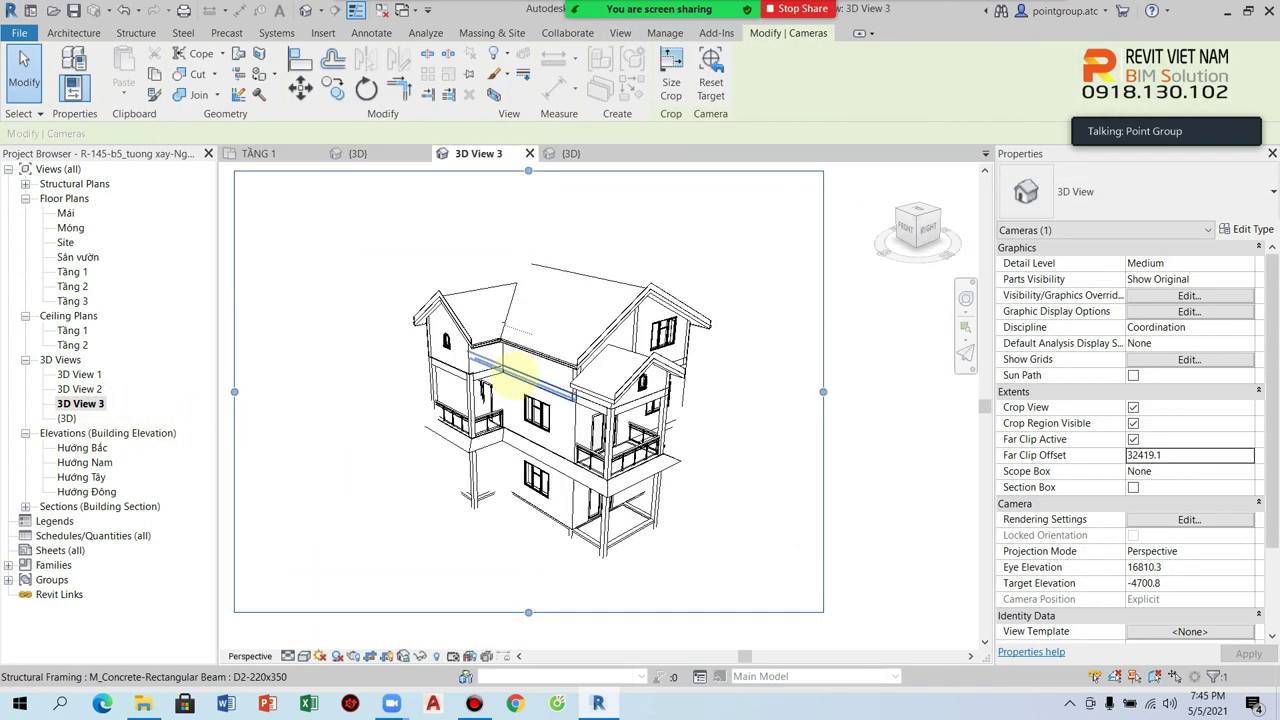
Show 3D View 3's camera again and reopen the view to check the top-down result
{"action": "left_click", "coordinate": [305, 10]}
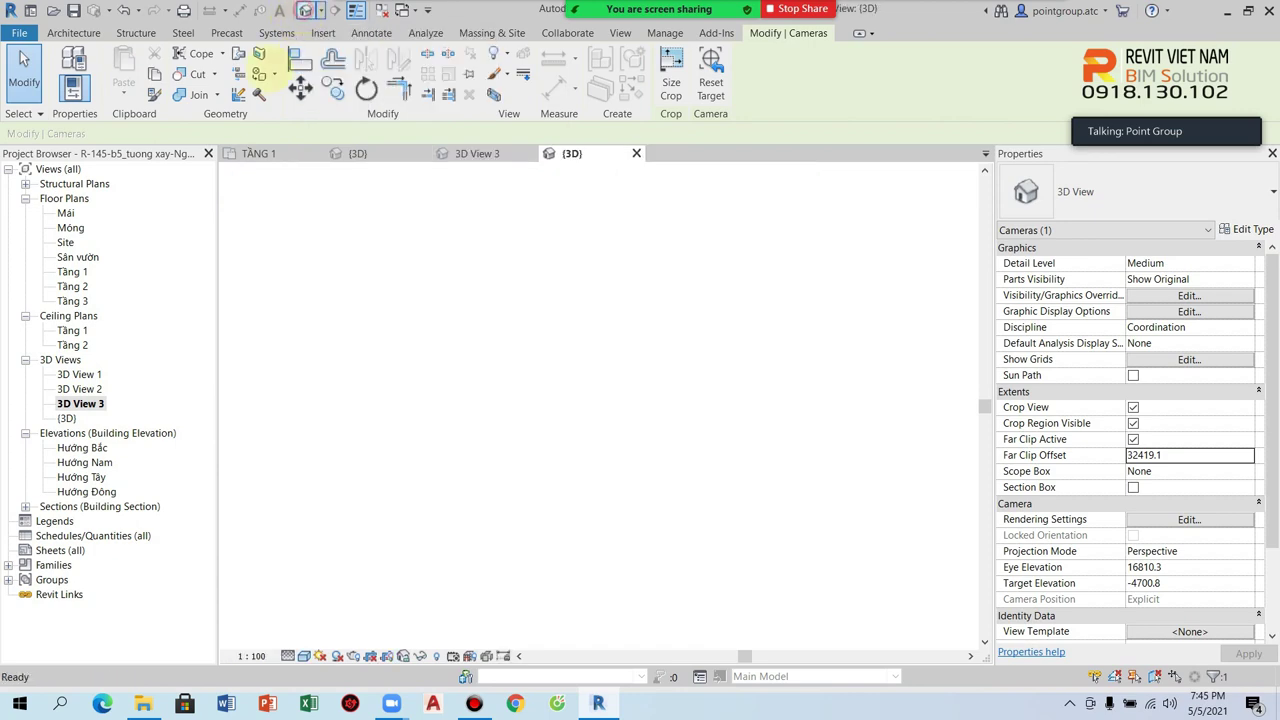
{"action": "right_click", "coordinate": [97, 403]}
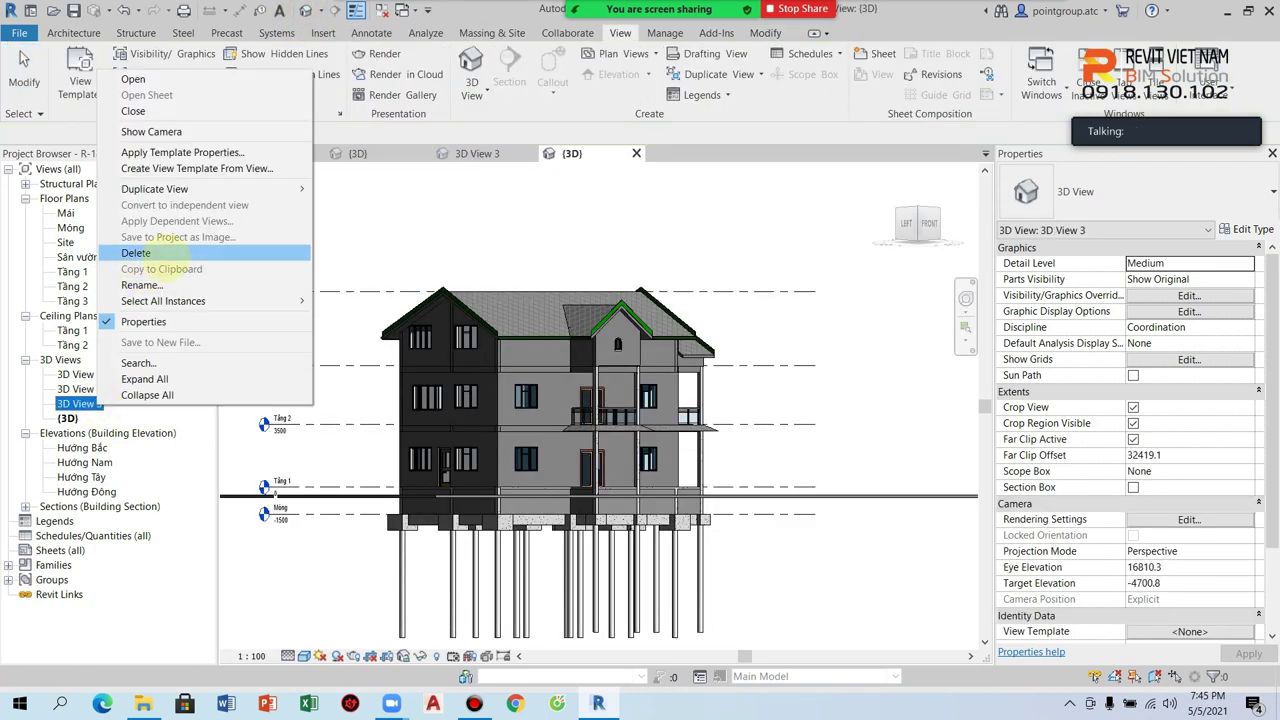
{"action": "left_click", "coordinate": [150, 131]}
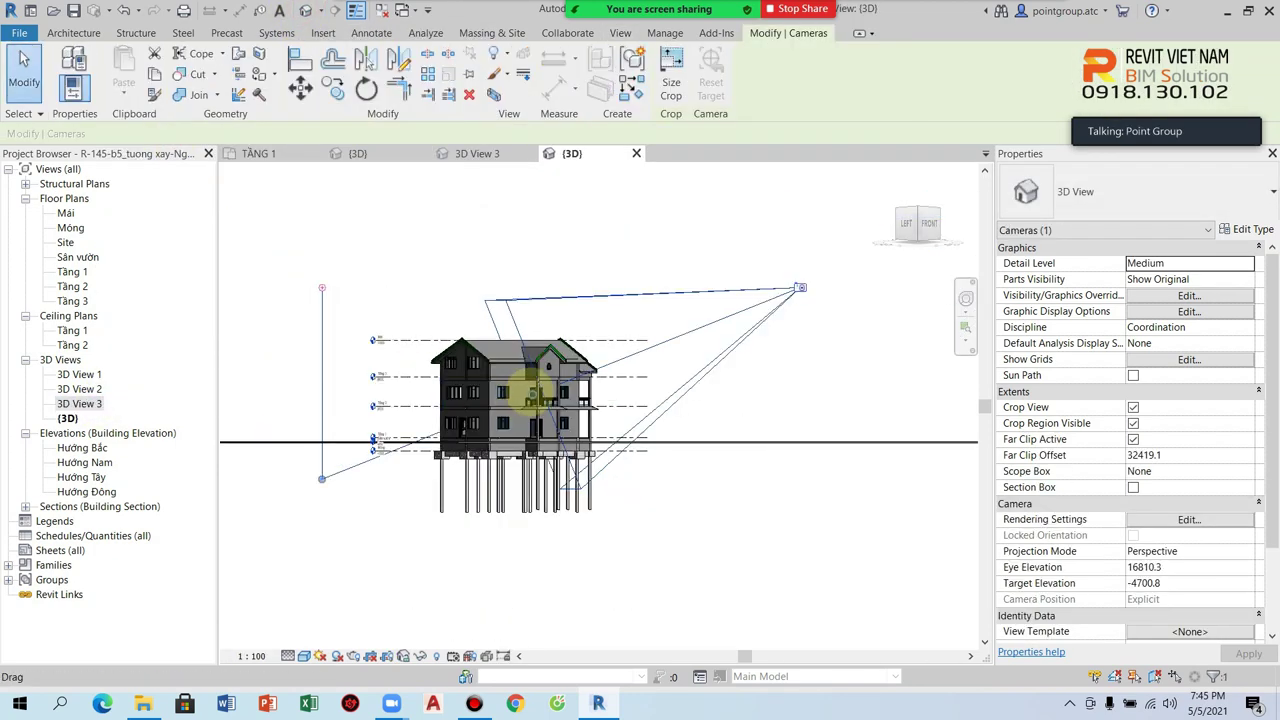
{"action": "left_click", "coordinate": [663, 514]}
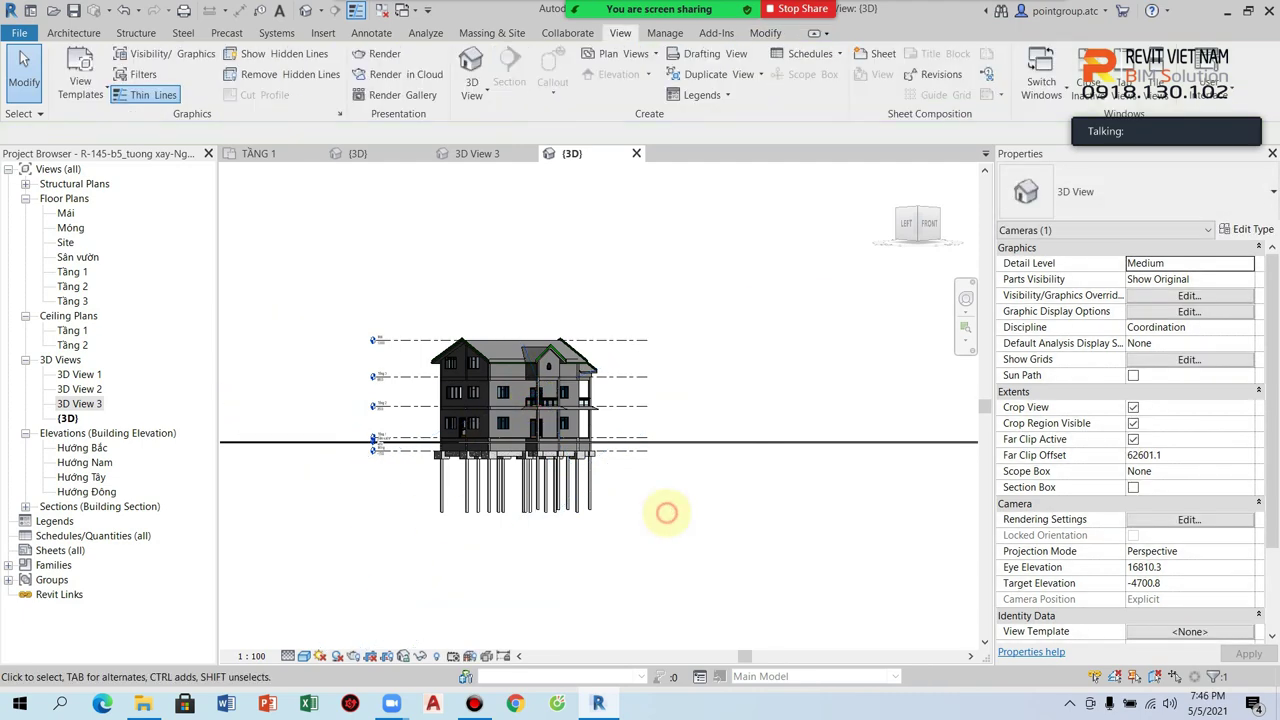
{"action": "double_click", "coordinate": [80, 403]}
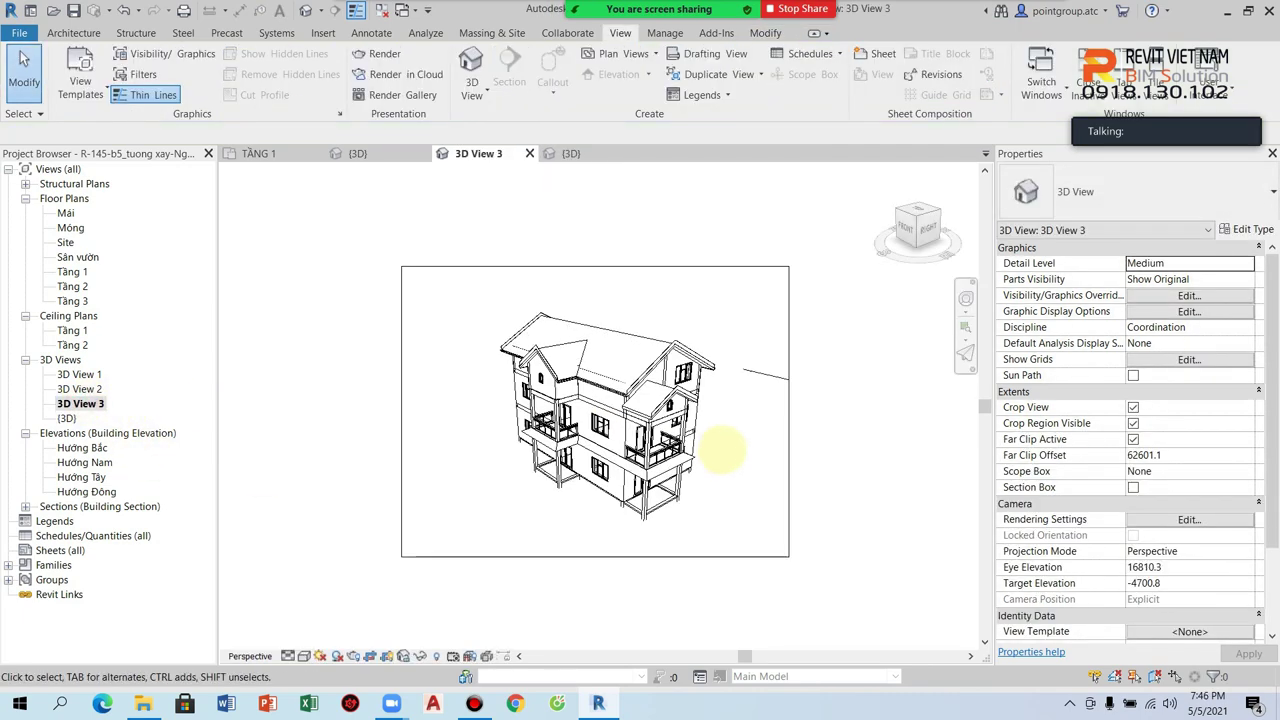
Resize 3D View 3's crop frame around the house by adjusting its bottom, left, top and right edges
{"action": "scroll", "coordinate": [605, 450], "scroll_direction": "up", "scroll_amount": 3}
{"action": "scroll", "coordinate": [557, 571], "scroll_direction": "down", "scroll_amount": 3}
{"action": "scroll", "coordinate": [545, 530], "scroll_direction": "up", "scroll_amount": 1}
{"action": "left_click", "coordinate": [733, 455]}
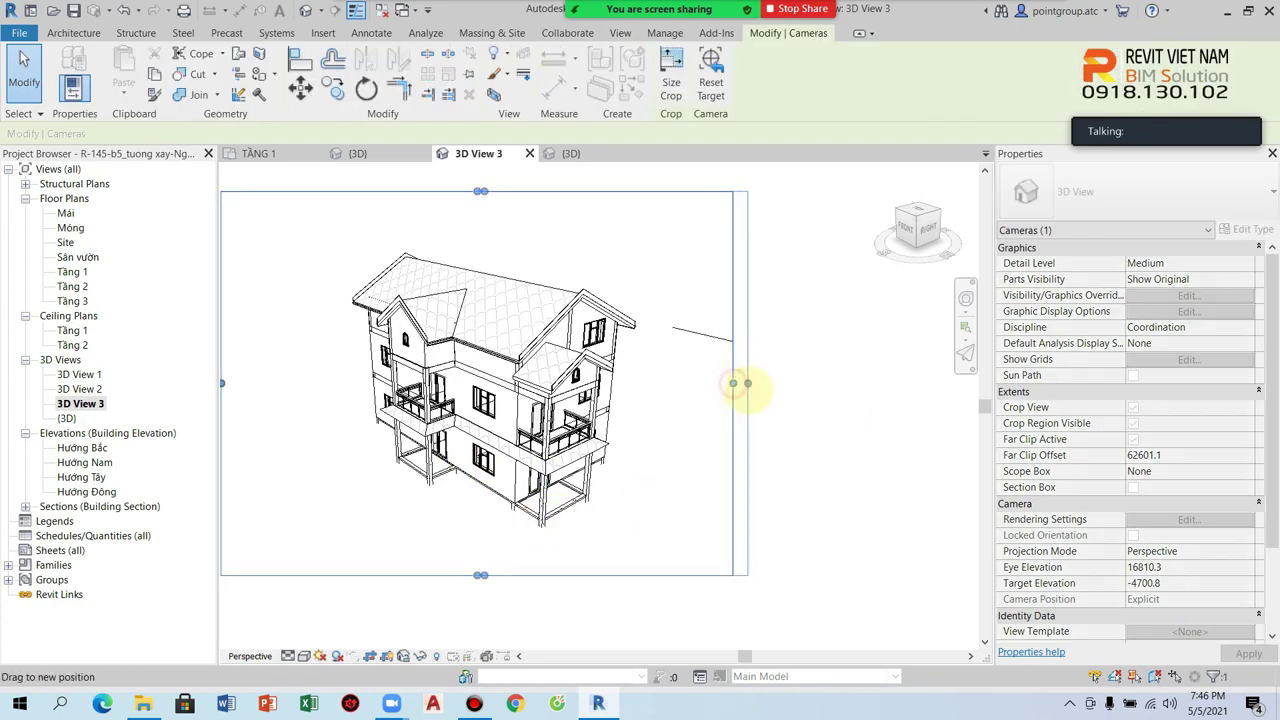
{"action": "scroll", "coordinate": [733, 383], "scroll_direction": "down", "scroll_amount": 2}
{"action": "middle_click_drag", "start_coordinate": [691, 423], "coordinate": [650, 540]}
{"action": "left_click_drag", "start_coordinate": [633, 530], "coordinate": [633, 547]}
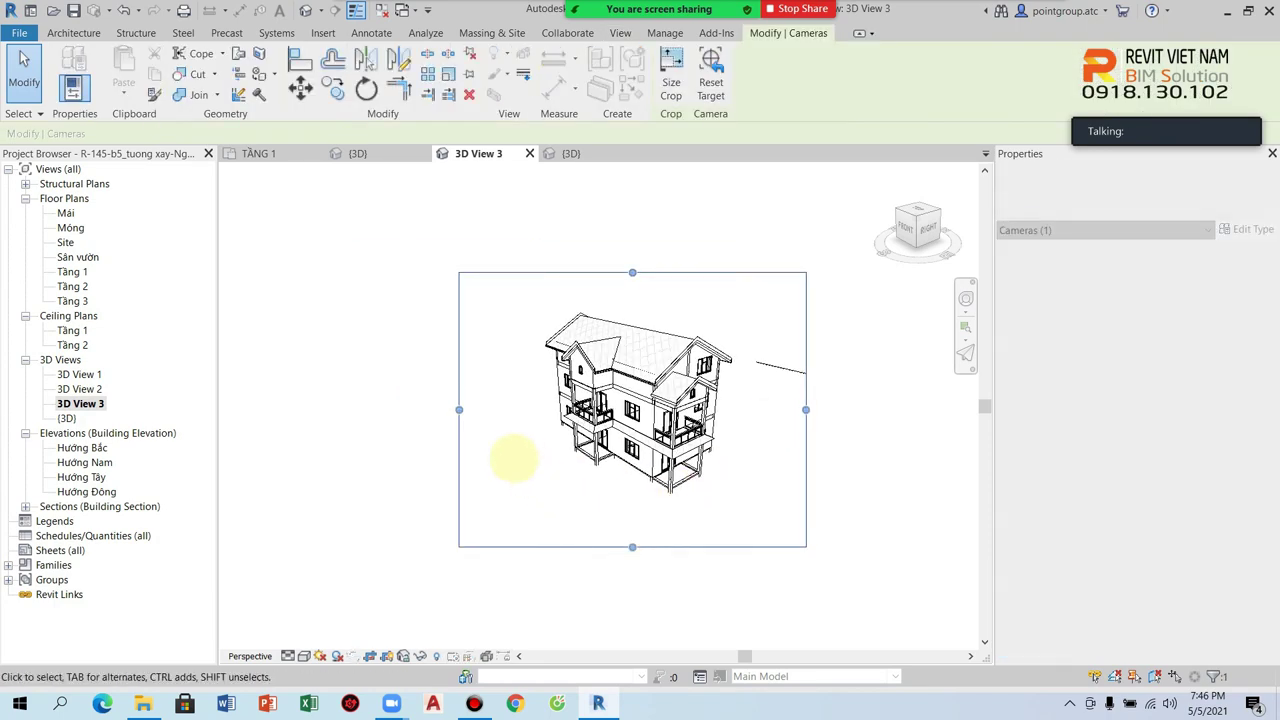
{"action": "left_click_drag", "start_coordinate": [435, 410], "coordinate": [431, 405]}
{"action": "left_click_drag", "start_coordinate": [626, 272], "coordinate": [618, 262]}
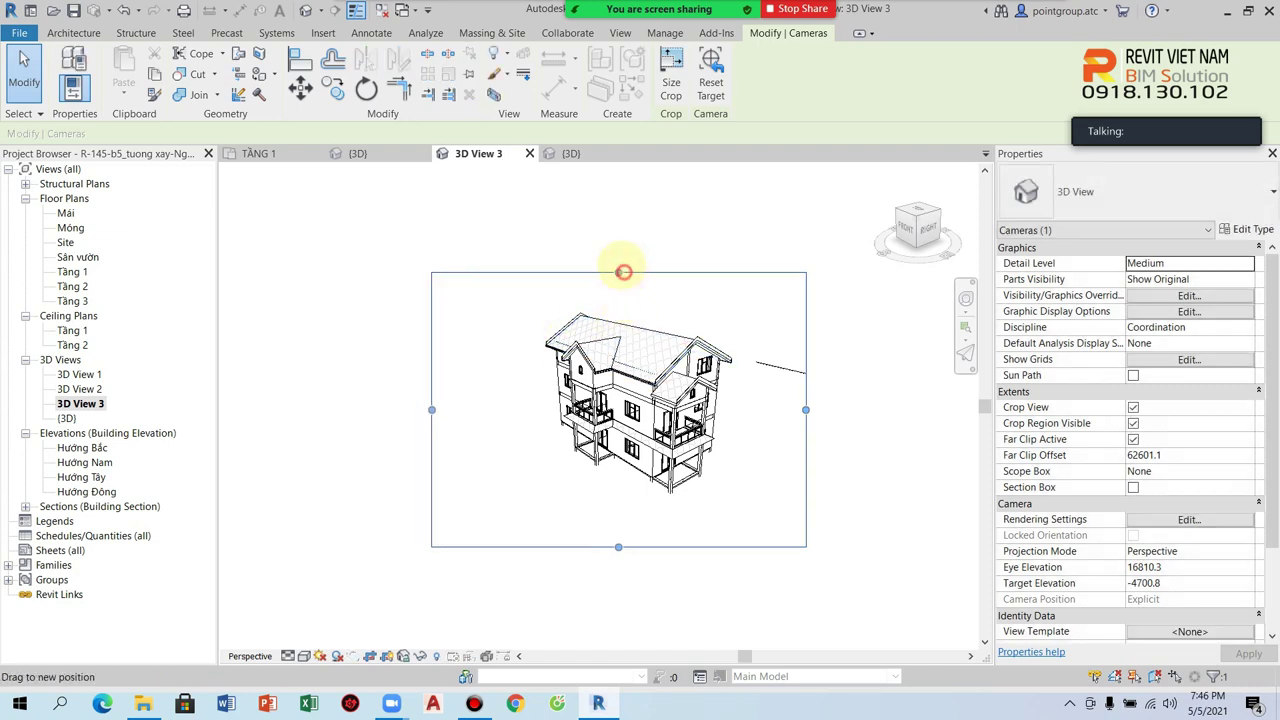
{"action": "left_click_drag", "start_coordinate": [805, 404], "coordinate": [794, 400]}
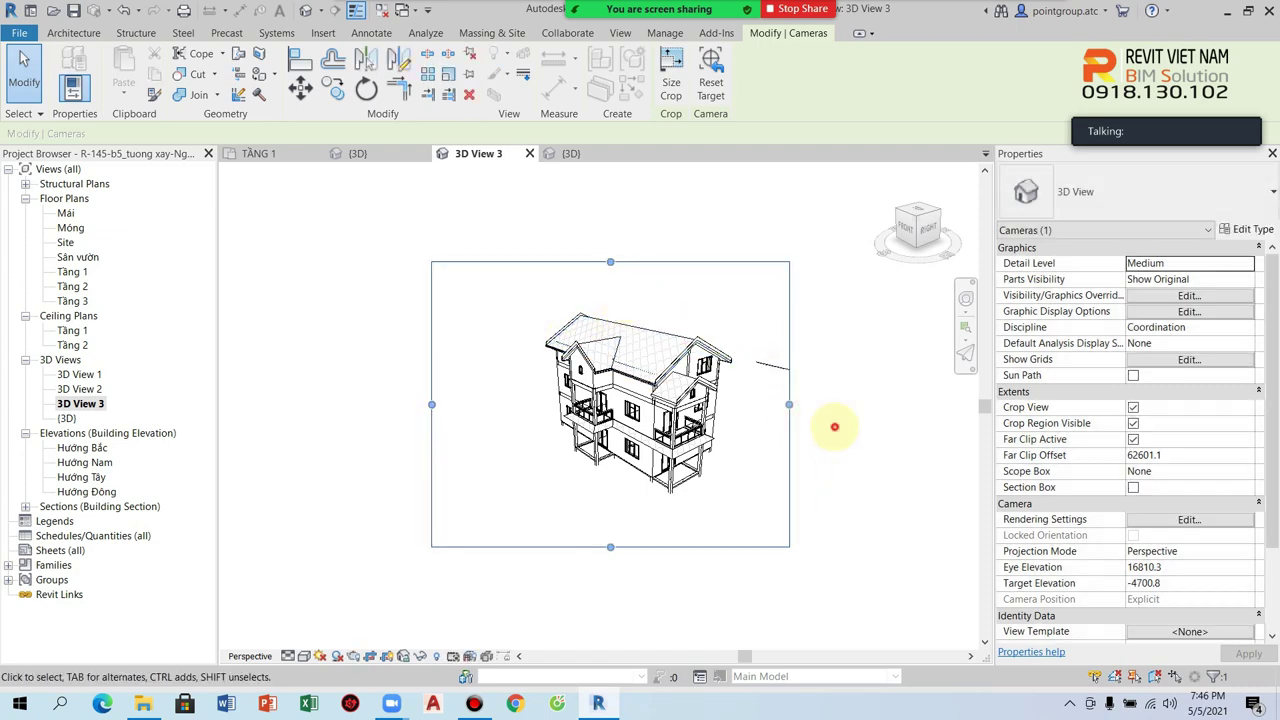
{"action": "left_click", "coordinate": [829, 429]}
Tighten the crop frame again by pulling the left edge inward and trimming the top and bottom
{"action": "scroll", "coordinate": [740, 460], "scroll_direction": "up", "scroll_amount": 3}
{"action": "scroll", "coordinate": [740, 465], "scroll_direction": "down", "scroll_amount": 3}
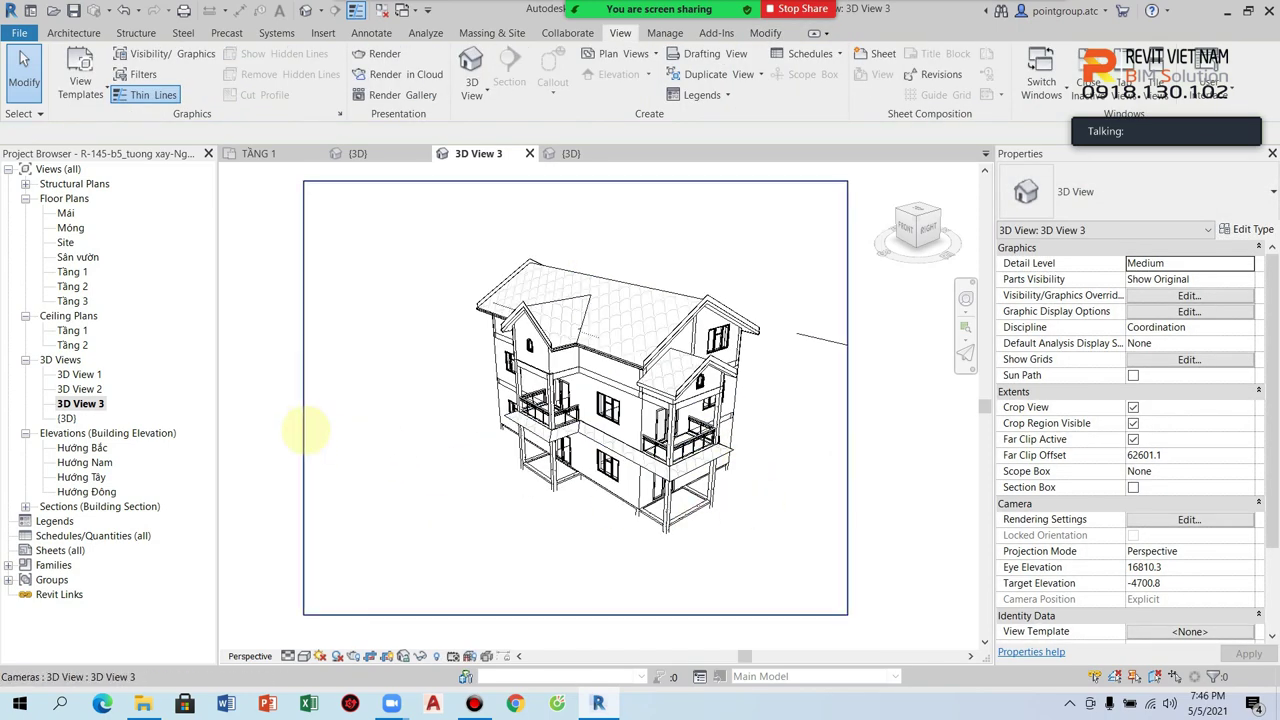
{"action": "left_click", "coordinate": [306, 415]}
{"action": "left_click_drag", "start_coordinate": [313, 398], "coordinate": [324, 398]}
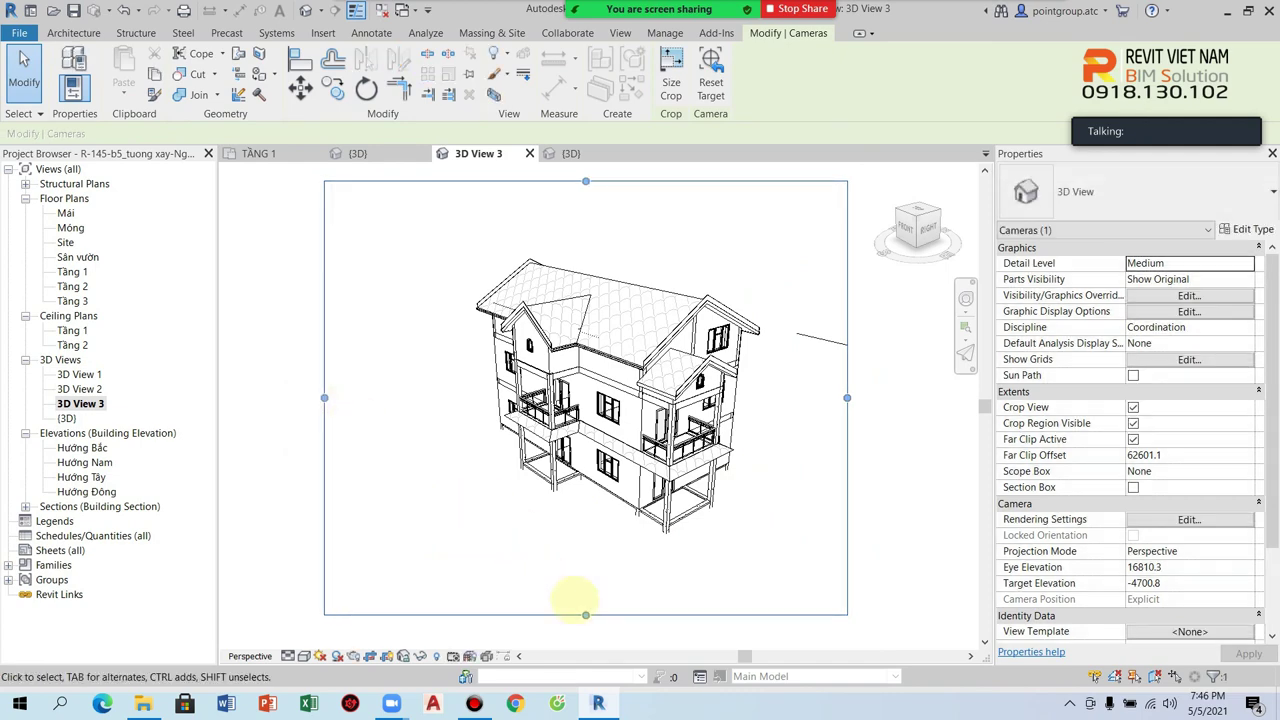
{"action": "left_click_drag", "start_coordinate": [587, 615], "coordinate": [586, 580]}
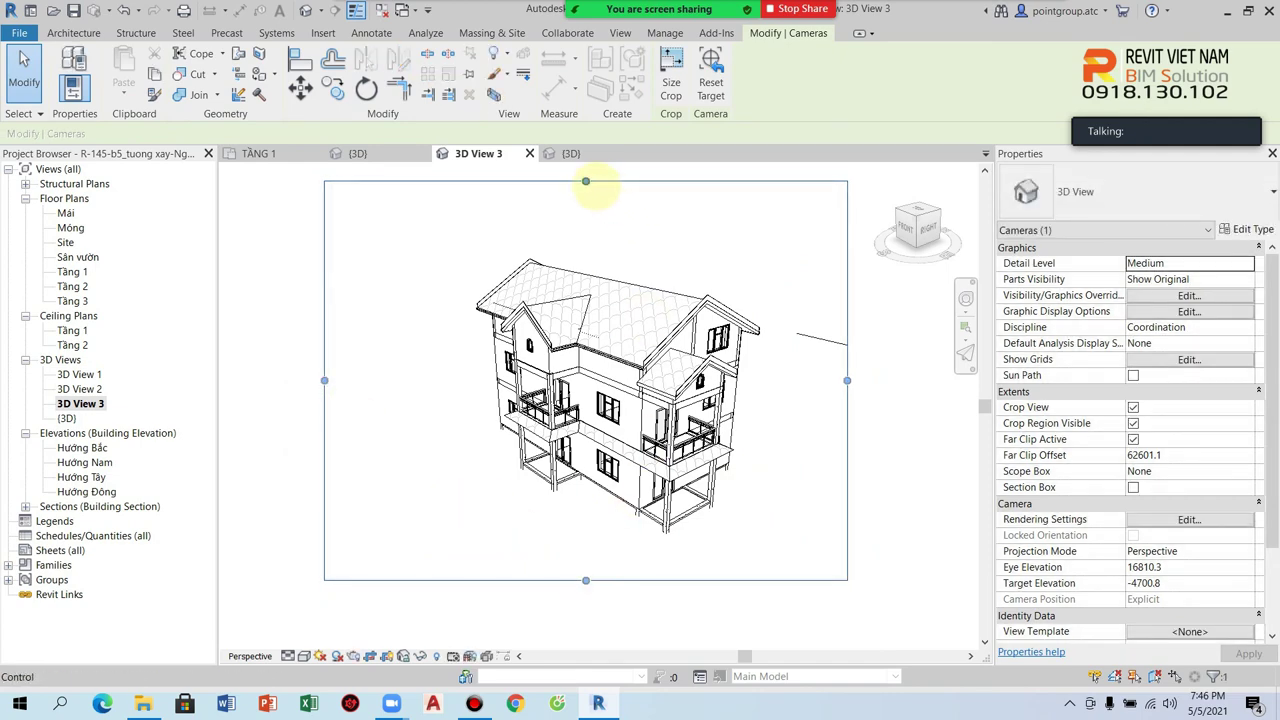
{"action": "left_click_drag", "start_coordinate": [586, 182], "coordinate": [586, 199]}
{"action": "left_click", "coordinate": [871, 449]}
Check a house wall, then pull the crop frame's left edge closer to the house
{"action": "scroll", "coordinate": [600, 458], "scroll_direction": "up", "scroll_amount": 4}
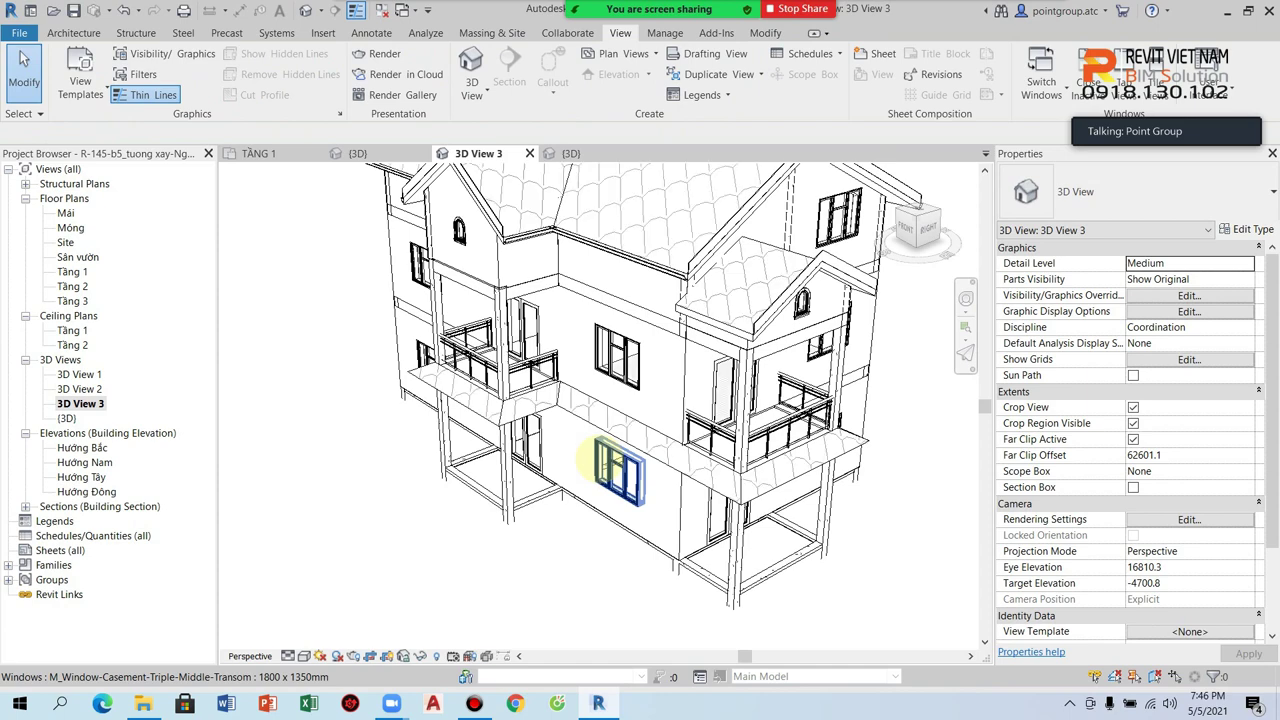
{"action": "scroll", "coordinate": [690, 590], "scroll_direction": "down", "scroll_amount": 3}
{"action": "scroll", "coordinate": [720, 530], "scroll_direction": "down", "scroll_amount": 2}
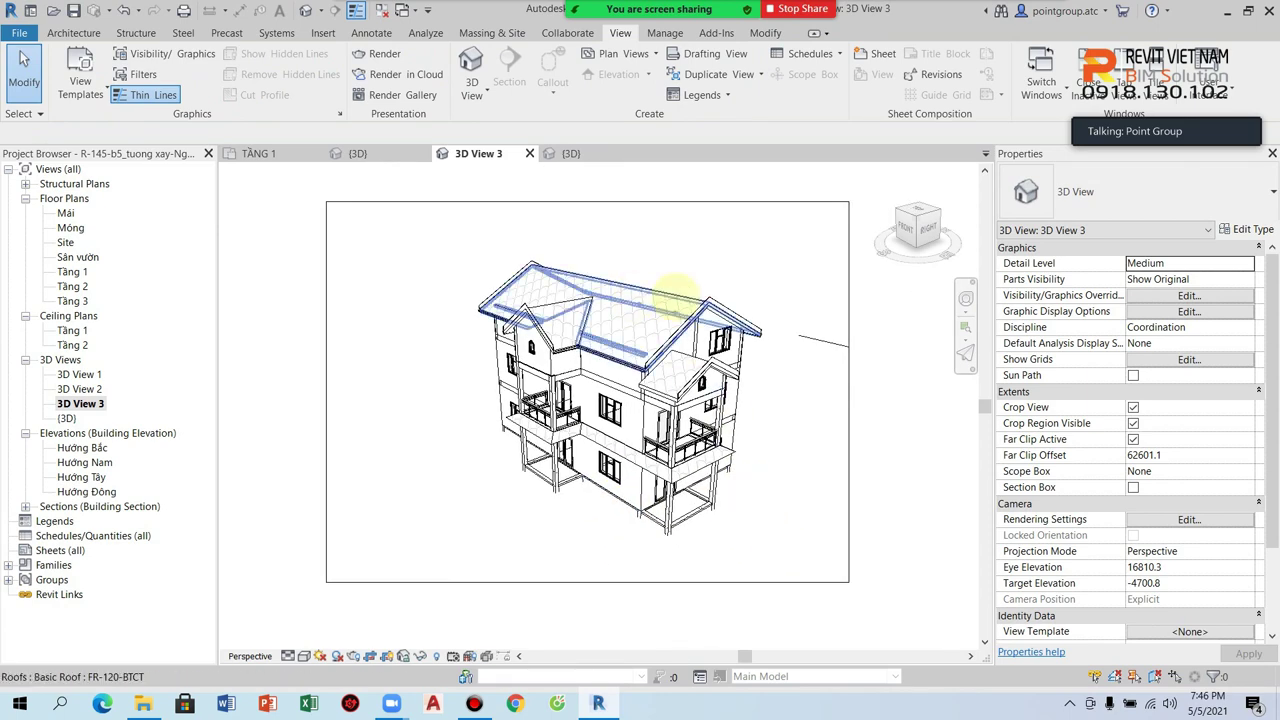
{"action": "left_click", "coordinate": [673, 291]}
{"action": "left_click", "coordinate": [560, 212]}
{"action": "scroll", "coordinate": [600, 300], "scroll_direction": "up", "scroll_amount": 2}
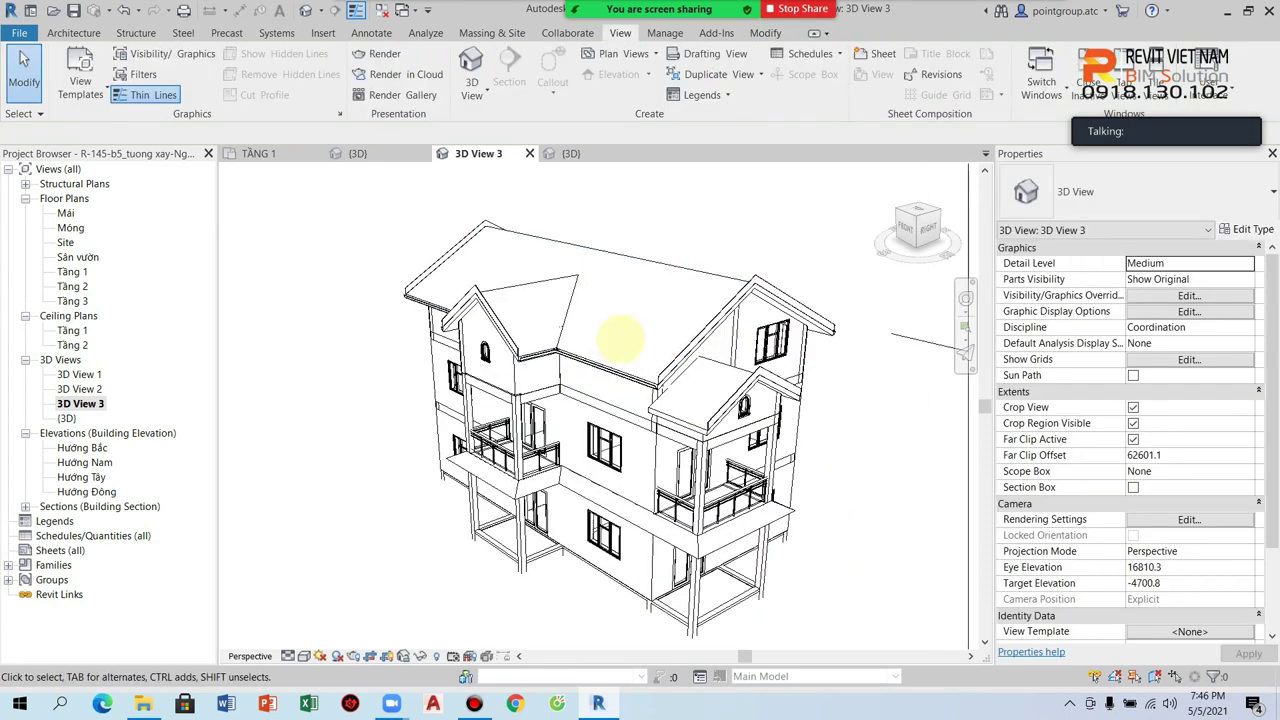
{"action": "scroll", "coordinate": [668, 380], "scroll_direction": "down", "scroll_amount": 2}
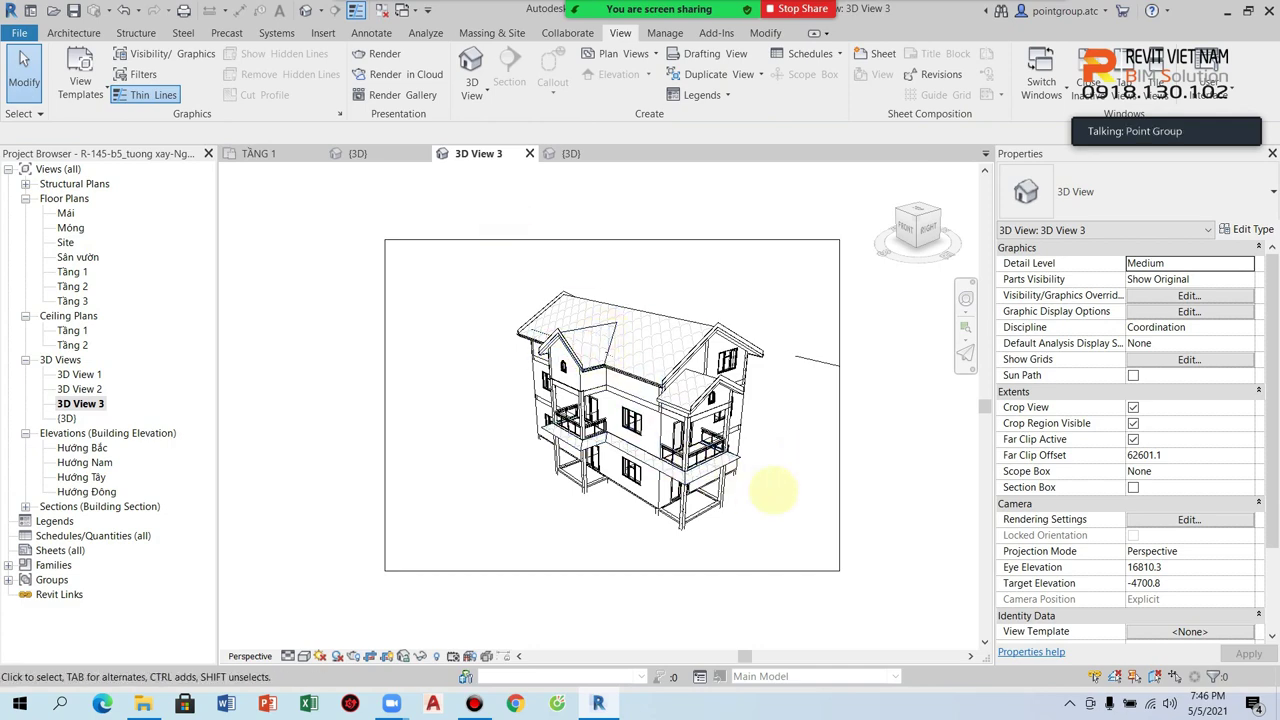
{"action": "left_click", "coordinate": [384, 405]}
{"action": "left_click_drag", "start_coordinate": [385, 405], "coordinate": [447, 405]}
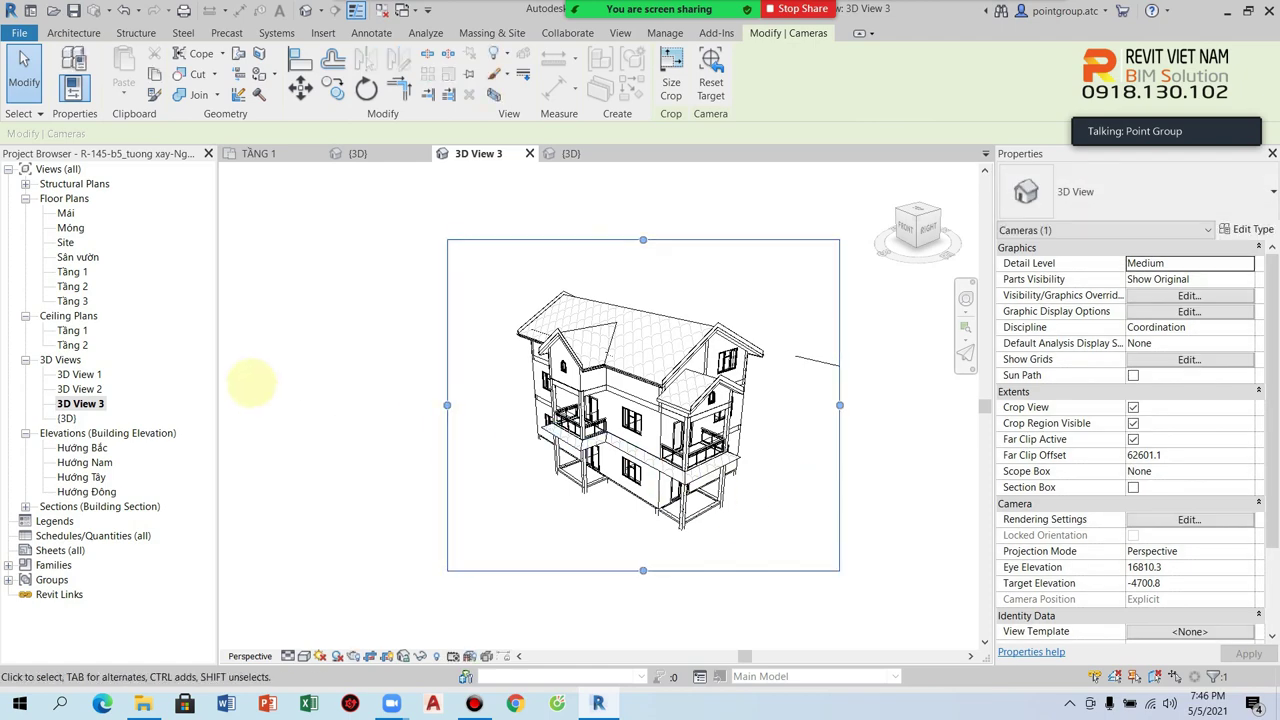
{"action": "left_click", "coordinate": [251, 380]}
{"action": "left_click", "coordinate": [72, 286]}
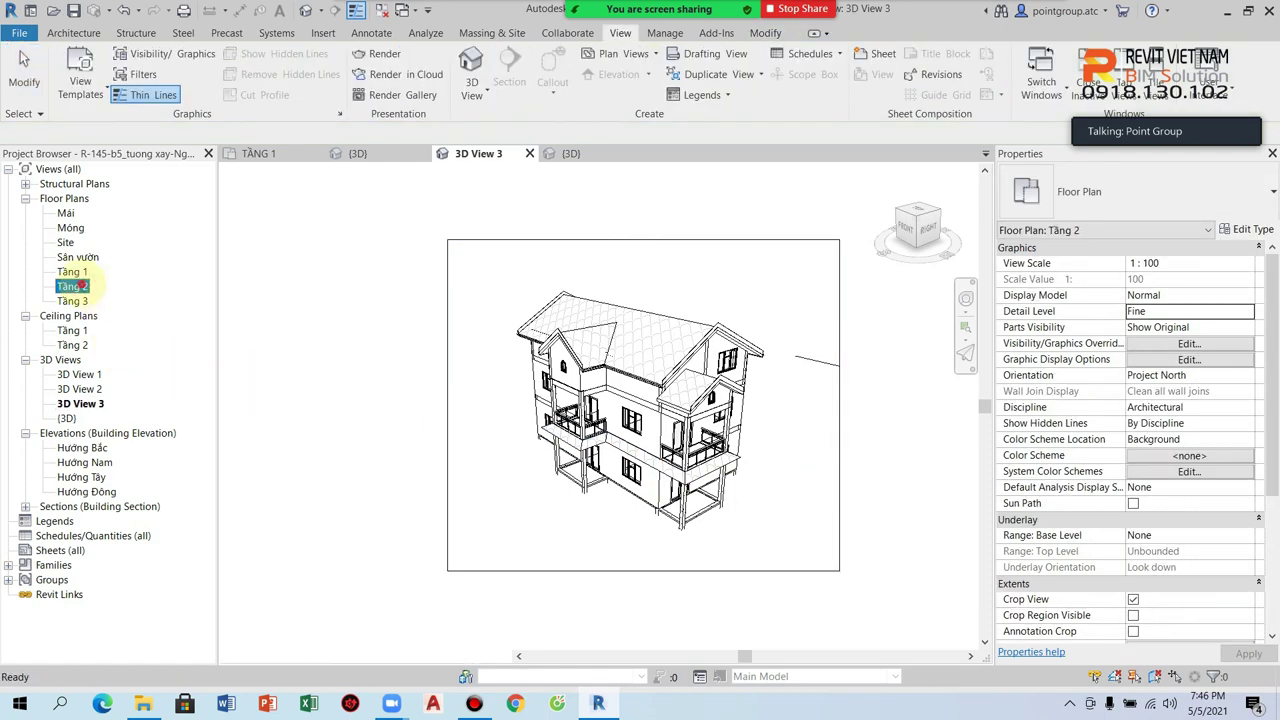
From the Tầng 2 plan, place a perspective camera aimed into the bedroom, creating 3D View 4
{"action": "double_click", "coordinate": [78, 286]}
{"action": "scroll", "coordinate": [500, 428], "scroll_direction": "up", "scroll_amount": 3}
{"action": "scroll", "coordinate": [490, 430], "scroll_direction": "up", "scroll_amount": 3}
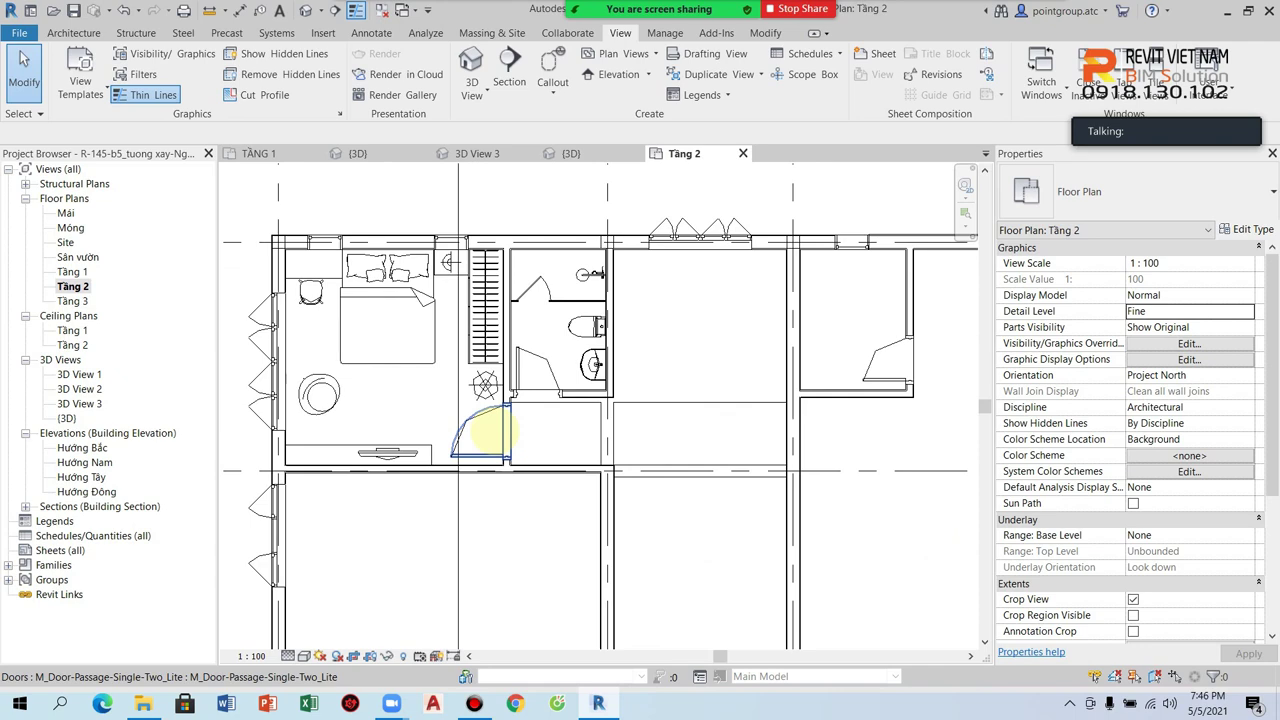
{"action": "left_click", "coordinate": [472, 88]}
{"action": "left_click", "coordinate": [472, 154]}
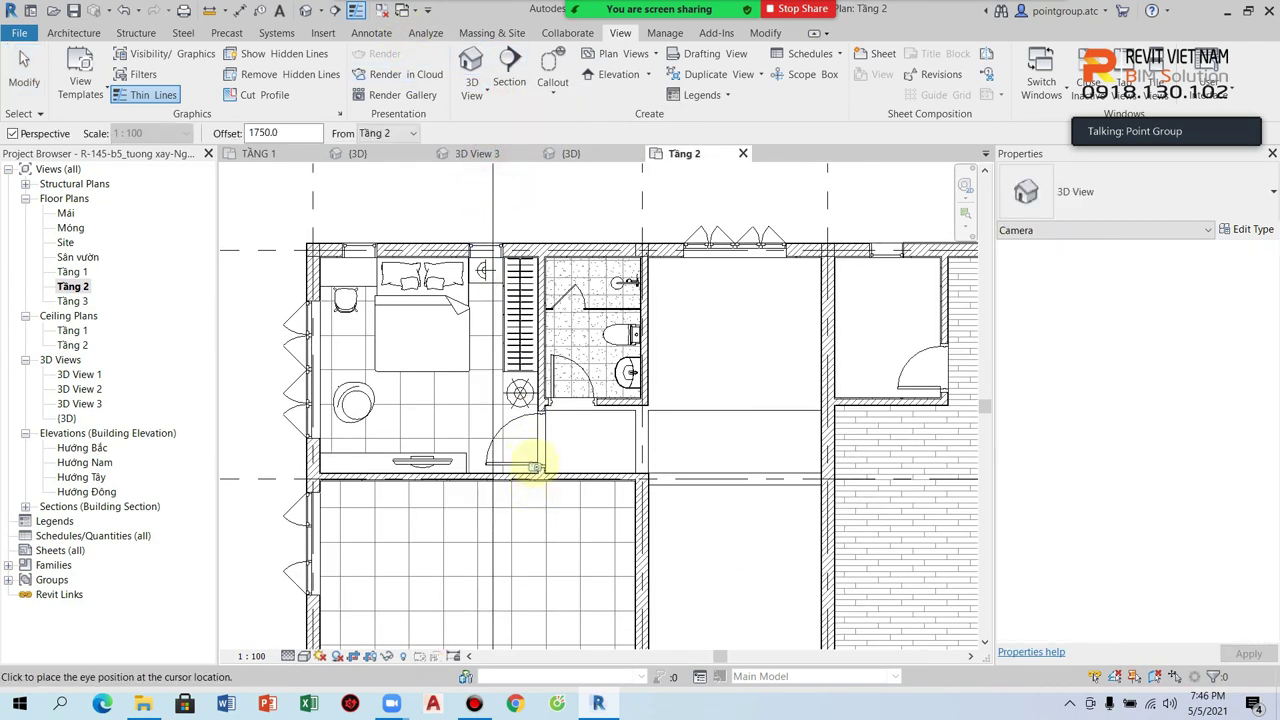
{"action": "scroll", "coordinate": [368, 287], "scroll_direction": "down", "scroll_amount": 3}
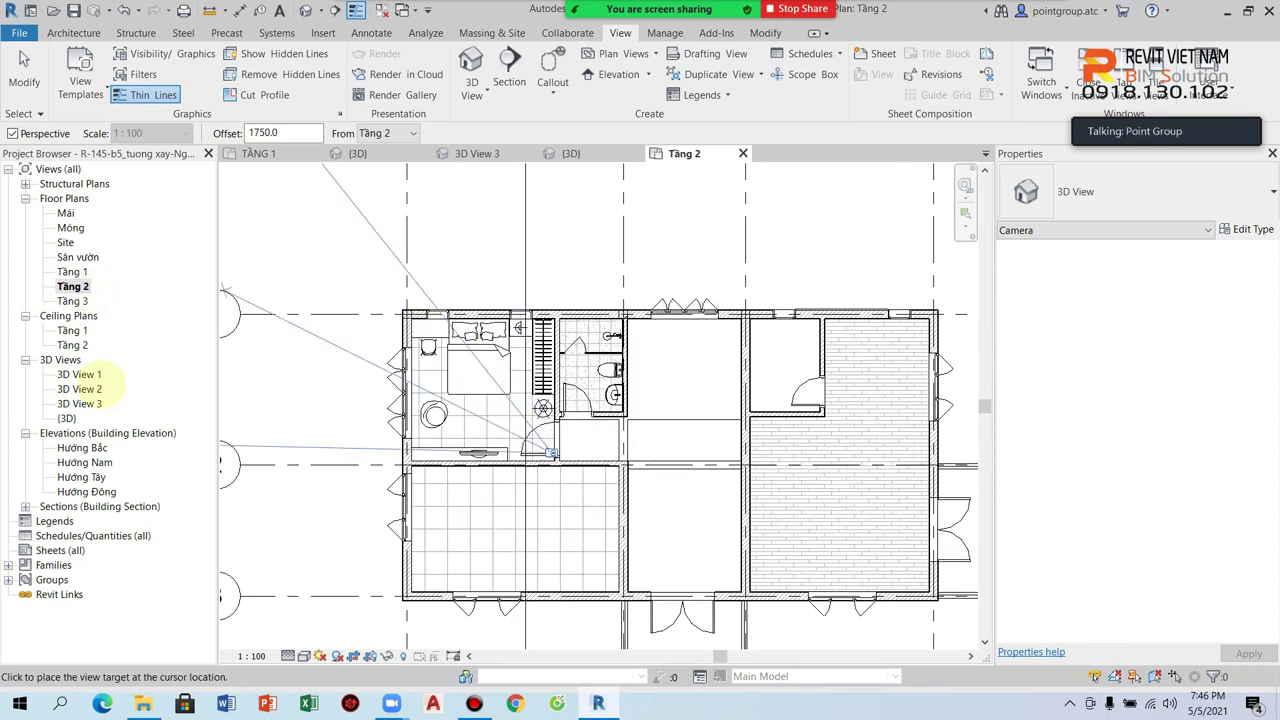
{"action": "left_click", "coordinate": [408, 260]}
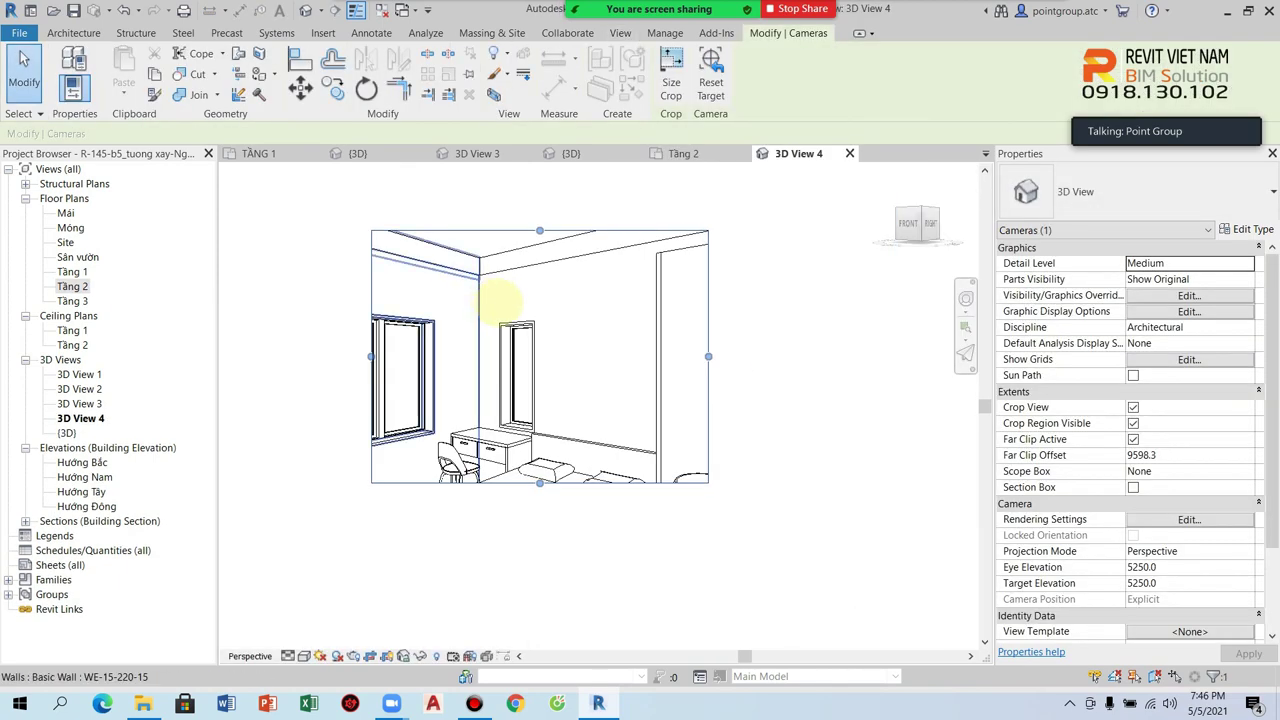
Lower the 3D View 4 camera to 4700.1 with the SteeringWheel to look at the bed
{"action": "left_click", "coordinate": [965, 297]}
{"action": "mouse_move", "coordinate": [514, 300]}
{"action": "left_mouse_down"}
{"action": "mouse_move", "coordinate": [565, 390]}
{"action": "mouse_move", "coordinate": [568, 360]}
{"action": "left_mouse_up"}
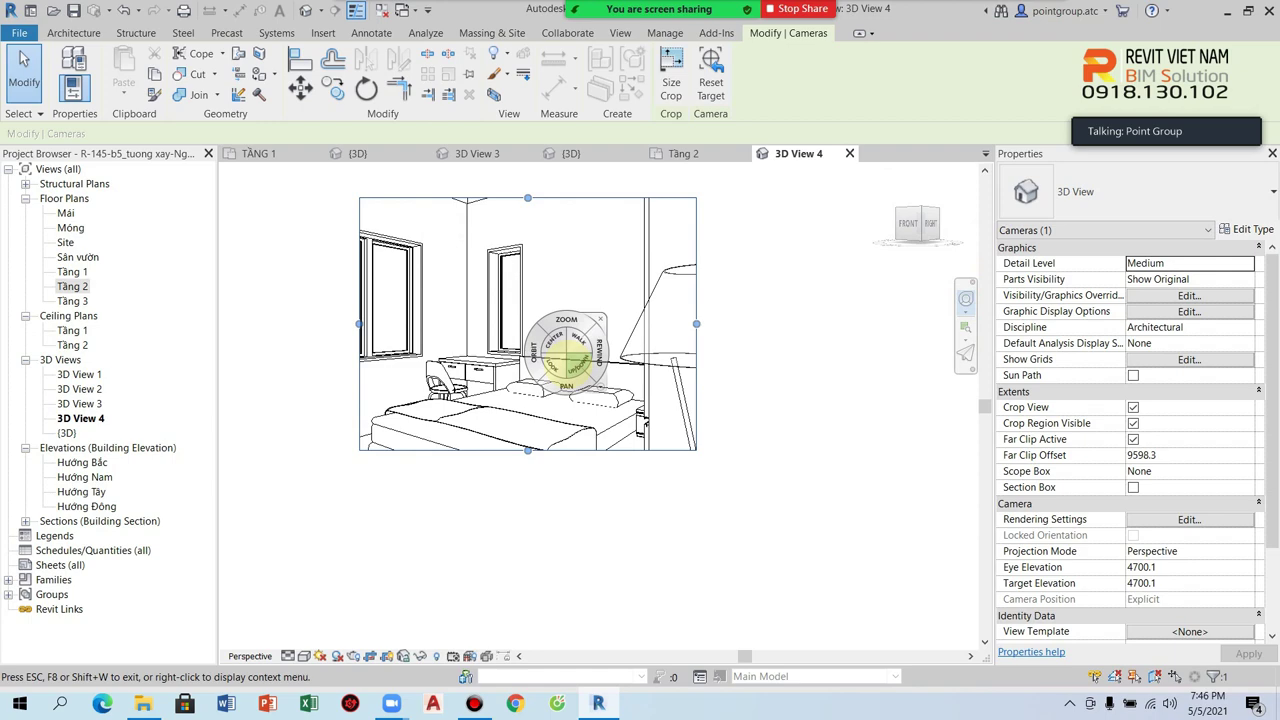
{"action": "left_click", "coordinate": [599, 320]}
Widen 3D View 4's crop frame on all sides to take in the bed, armchair and windows
{"action": "left_click_drag", "start_coordinate": [360, 323], "coordinate": [296, 323]}
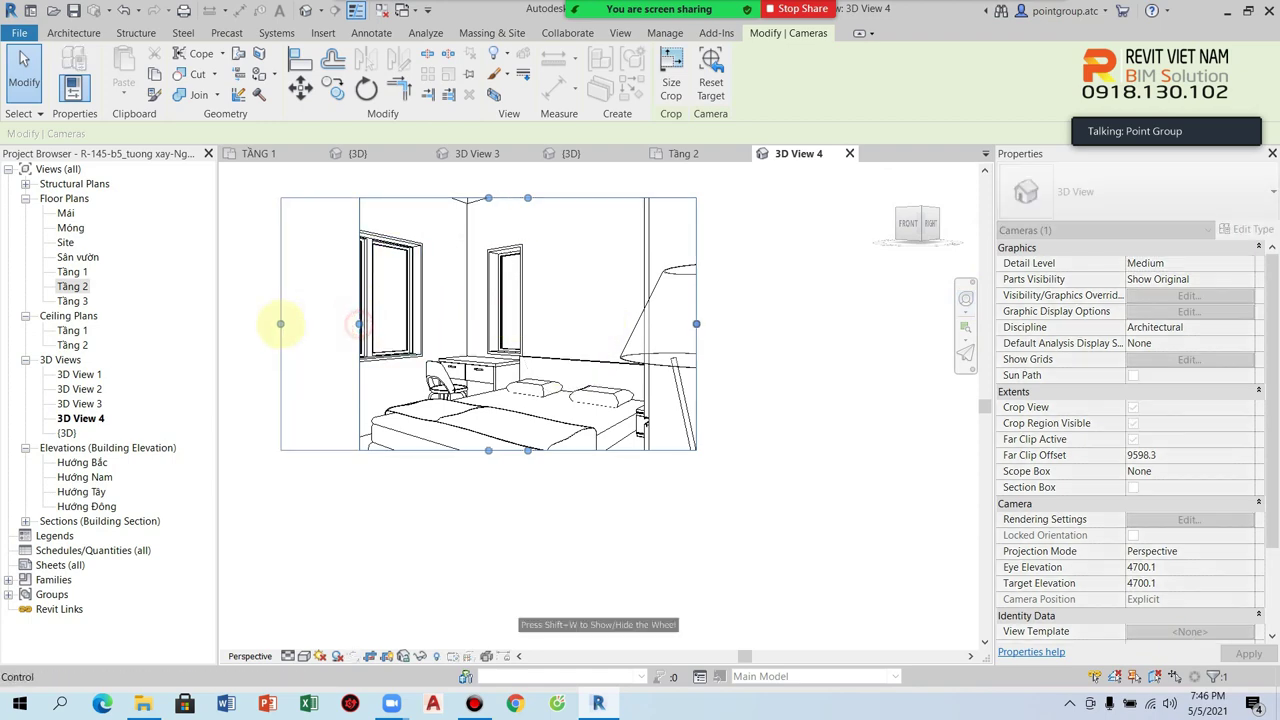
{"action": "left_click_drag", "start_coordinate": [586, 386], "coordinate": [603, 451]}
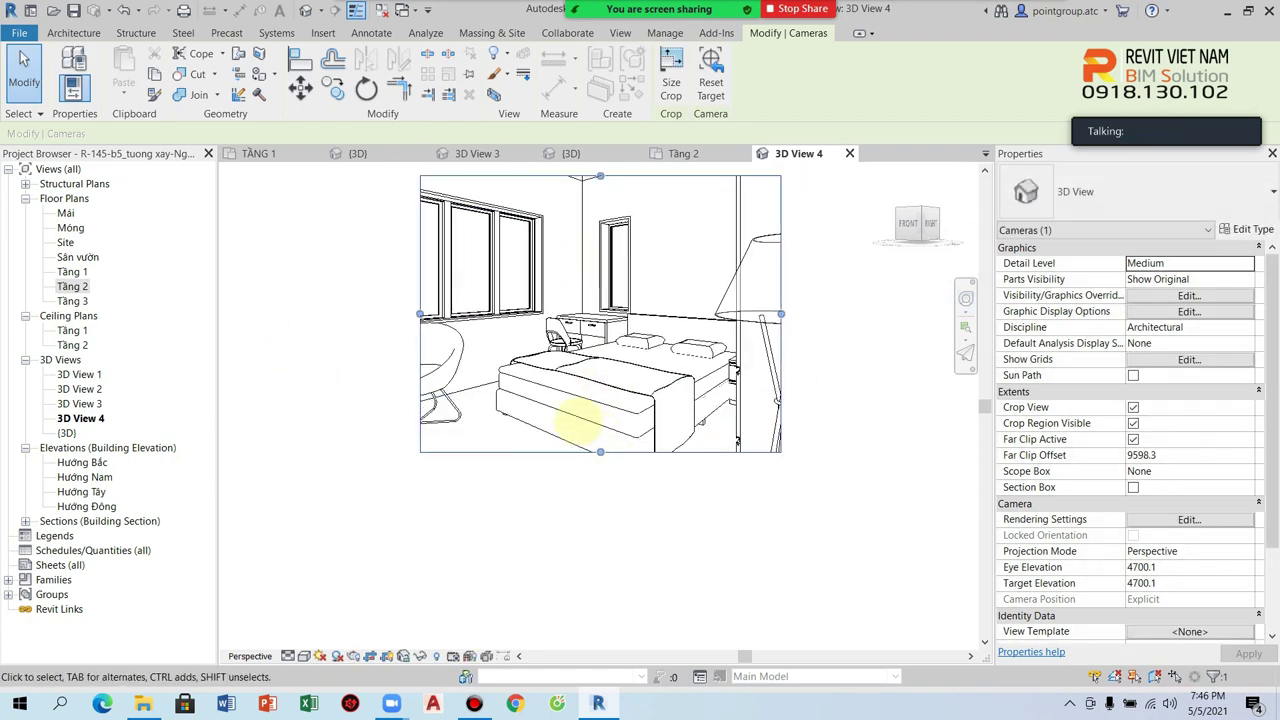
{"action": "left_click_drag", "start_coordinate": [626, 238], "coordinate": [626, 226]}
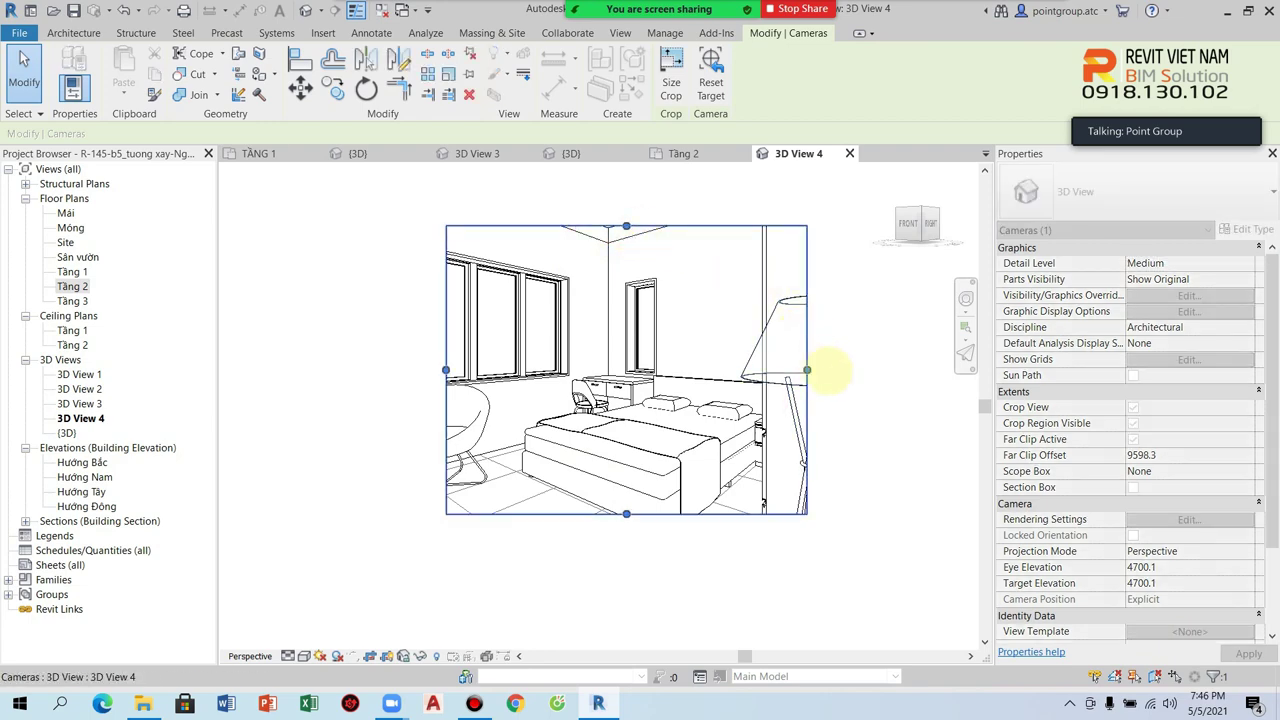
{"action": "left_click_drag", "start_coordinate": [806, 370], "coordinate": [834, 370]}
{"action": "left_click_drag", "start_coordinate": [446, 370], "coordinate": [352, 368]}
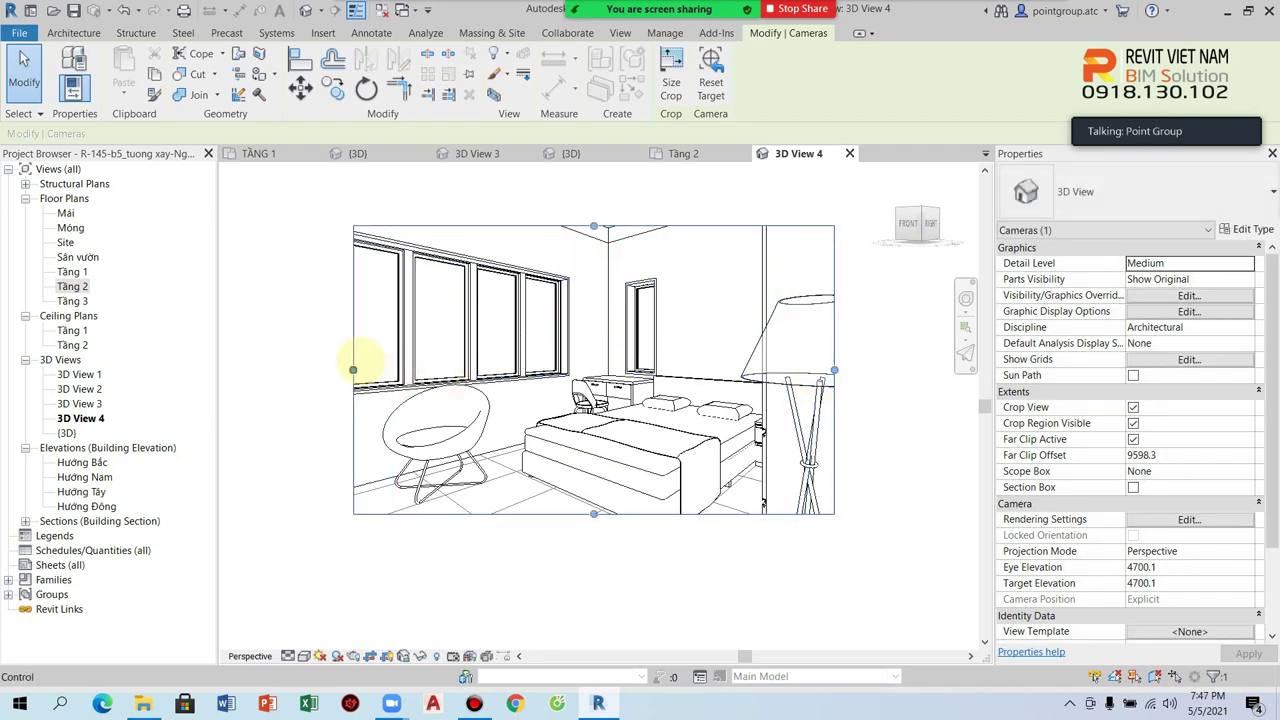
{"action": "left_click_drag", "start_coordinate": [600, 472], "coordinate": [603, 508]}
{"action": "left_click_drag", "start_coordinate": [556, 214], "coordinate": [556, 220]}
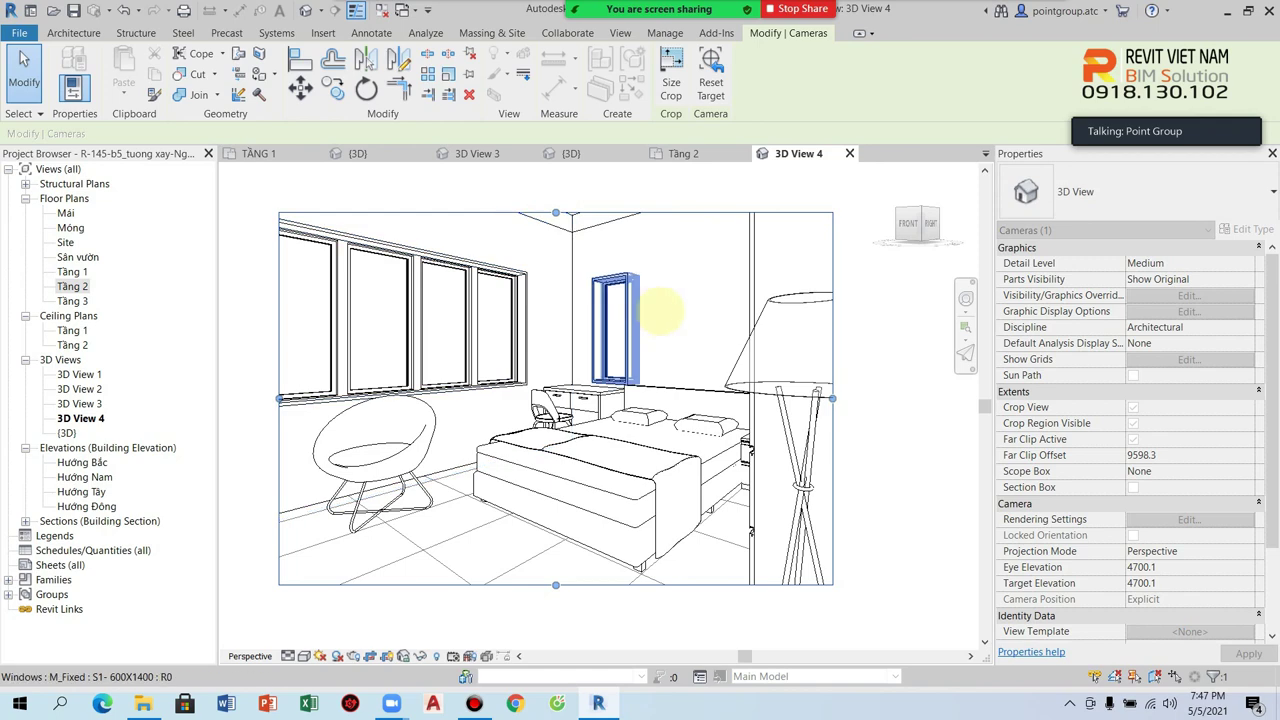
{"action": "key", "text": "Escape"}
{"action": "middle_click_drag", "start_coordinate": [634, 337], "coordinate": [642, 370]}
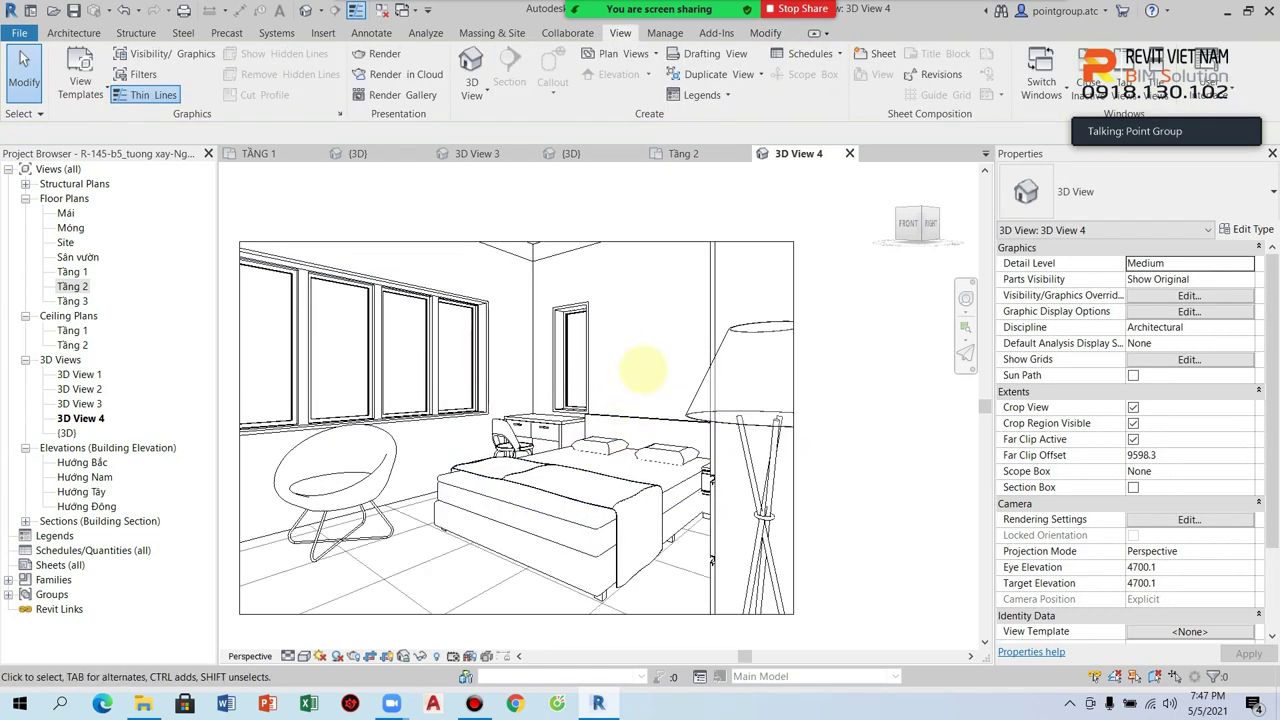
Look, walk and zoom the camera into the bedroom, reaching eye 4830.6 and target 4790.3
{"action": "left_click", "coordinate": [966, 298]}
{"action": "mouse_move", "coordinate": [585, 515]}
{"action": "left_mouse_down"}
{"action": "mouse_move", "coordinate": [557, 528]}
{"action": "mouse_move", "coordinate": [585, 512]}
{"action": "left_mouse_up"}
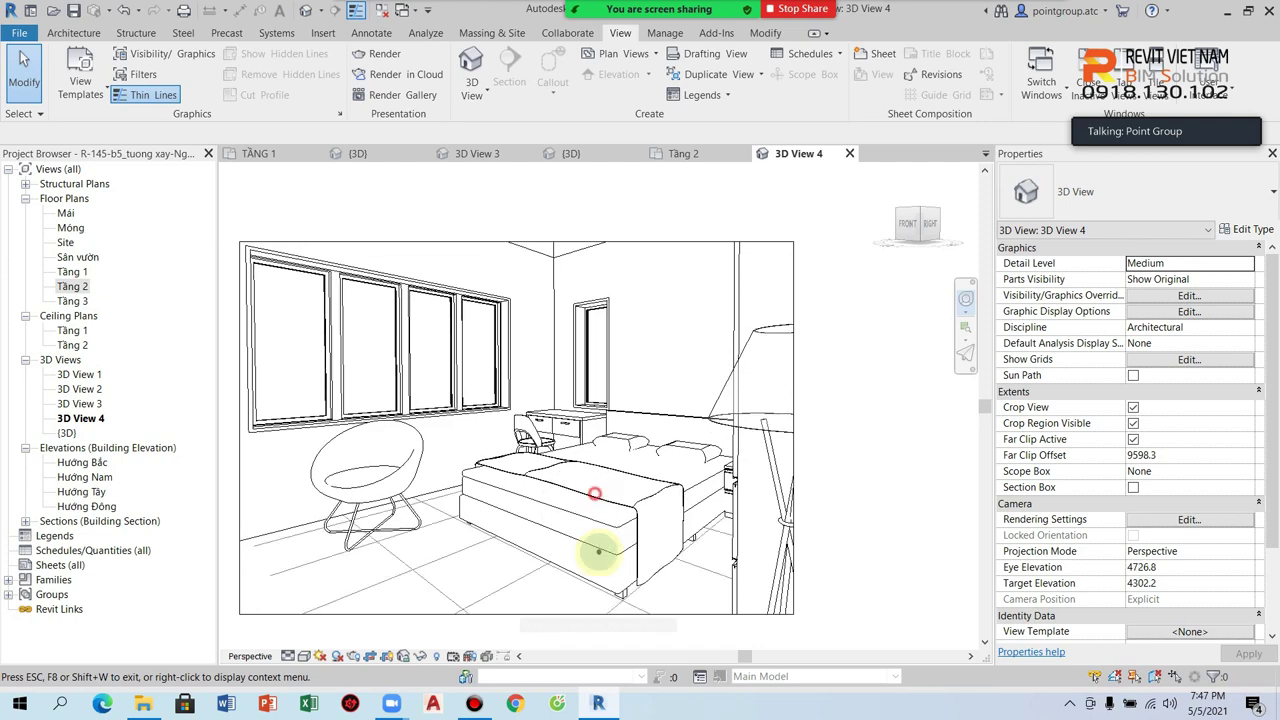
{"action": "left_click_drag", "start_coordinate": [599, 549], "coordinate": [556, 530]}
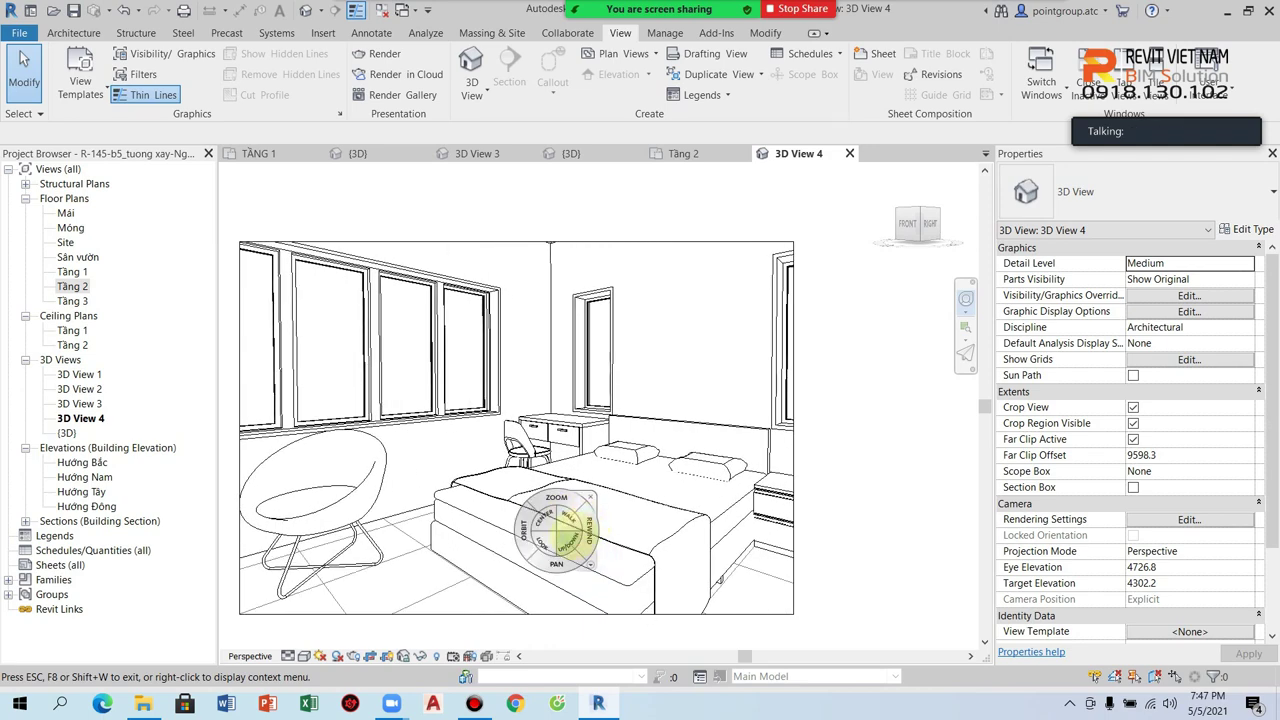
{"action": "left_click_drag", "start_coordinate": [564, 497], "coordinate": [564, 497]}
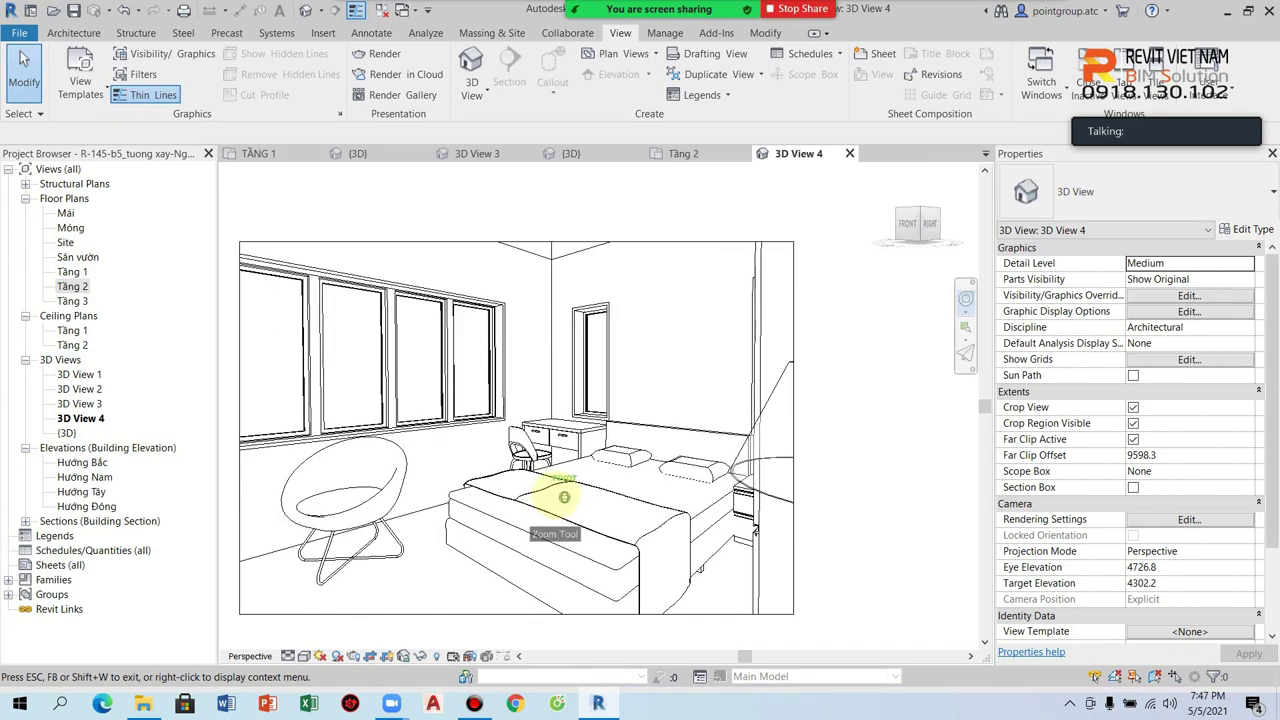
{"action": "scroll", "coordinate": [611, 455], "scroll_direction": "down", "scroll_amount": 3}
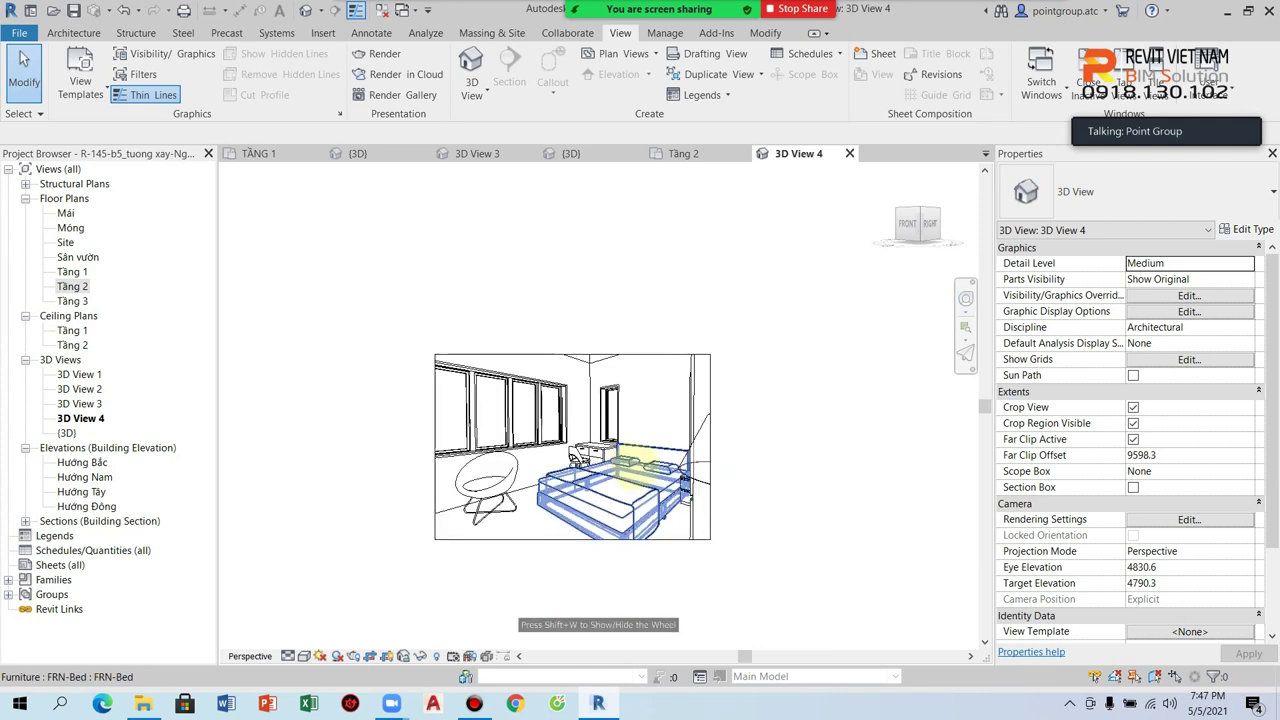
{"action": "scroll", "coordinate": [757, 434], "scroll_direction": "down", "scroll_amount": 2}
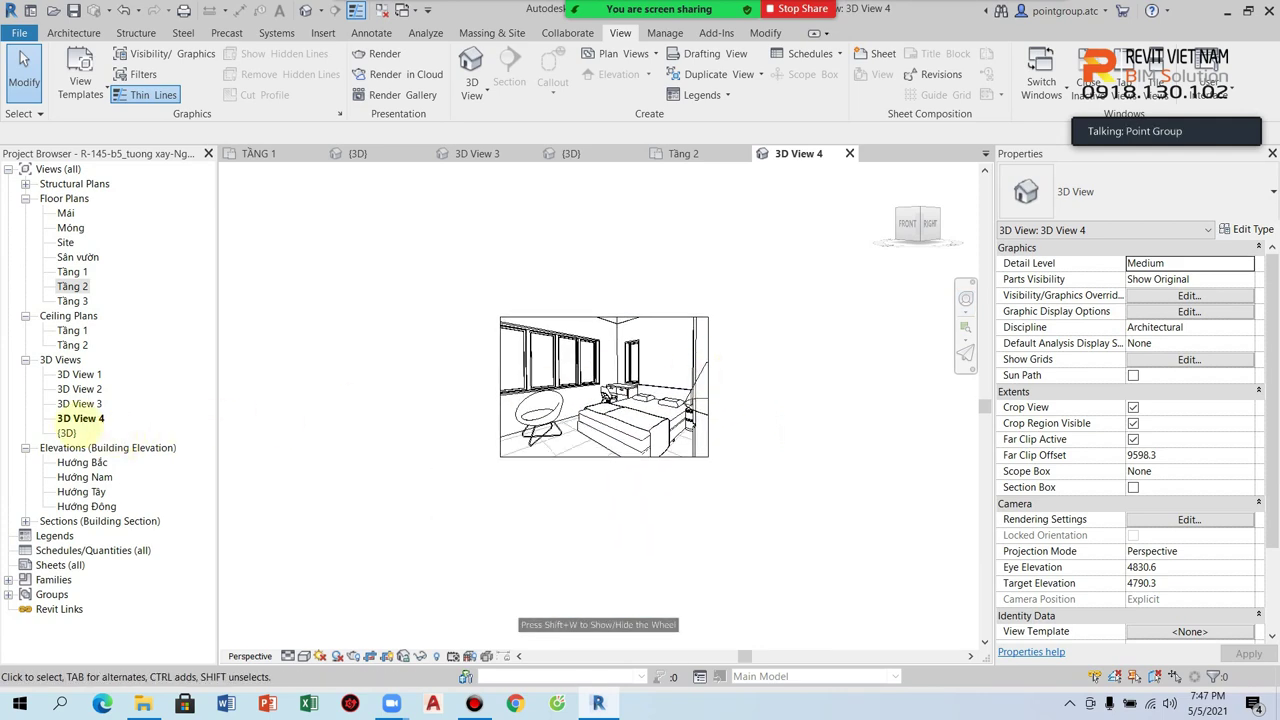
Rename 3D View 4 to NT-01 and 3D View 3 to TT-01
{"action": "right_click", "coordinate": [80, 418]}
{"action": "left_click", "coordinate": [144, 304]}
{"action": "type", "text": "NT-01"}
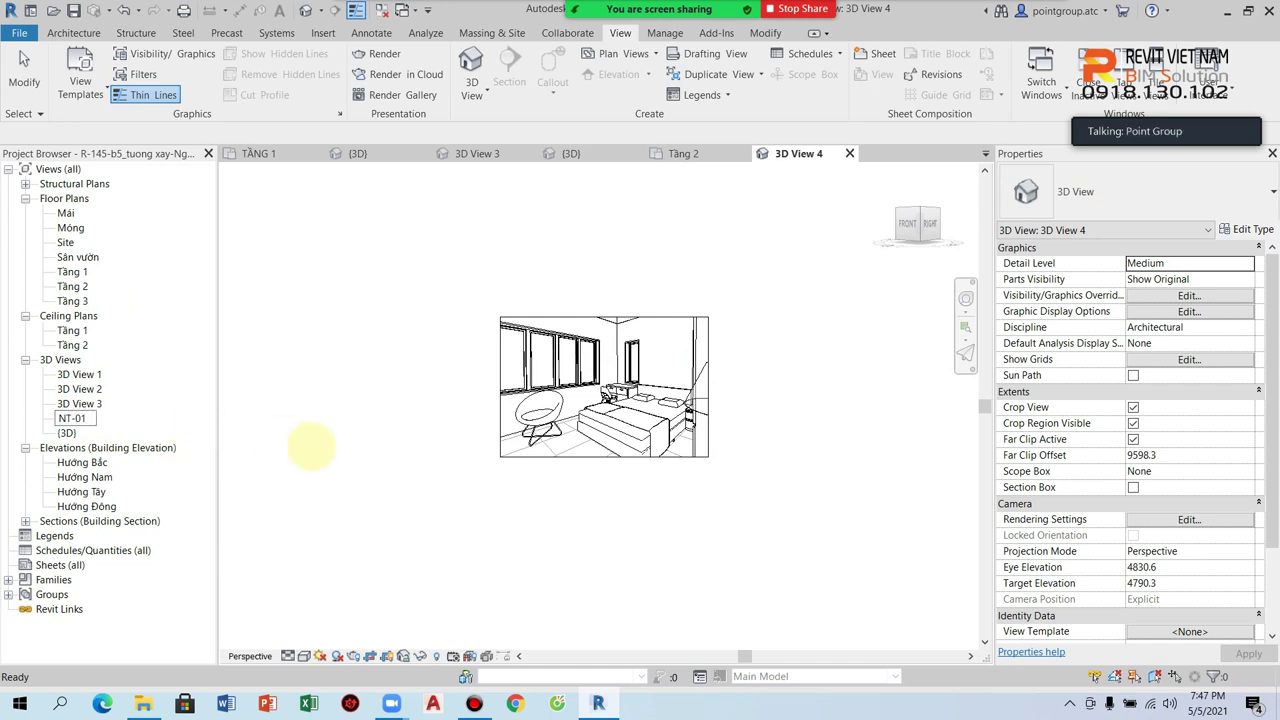
{"action": "left_click", "coordinate": [311, 447]}
{"action": "left_click", "coordinate": [82, 403]}
{"action": "right_click", "coordinate": [82, 403]}
{"action": "left_click", "coordinate": [136, 280]}
{"action": "type", "text": "TT-01"}
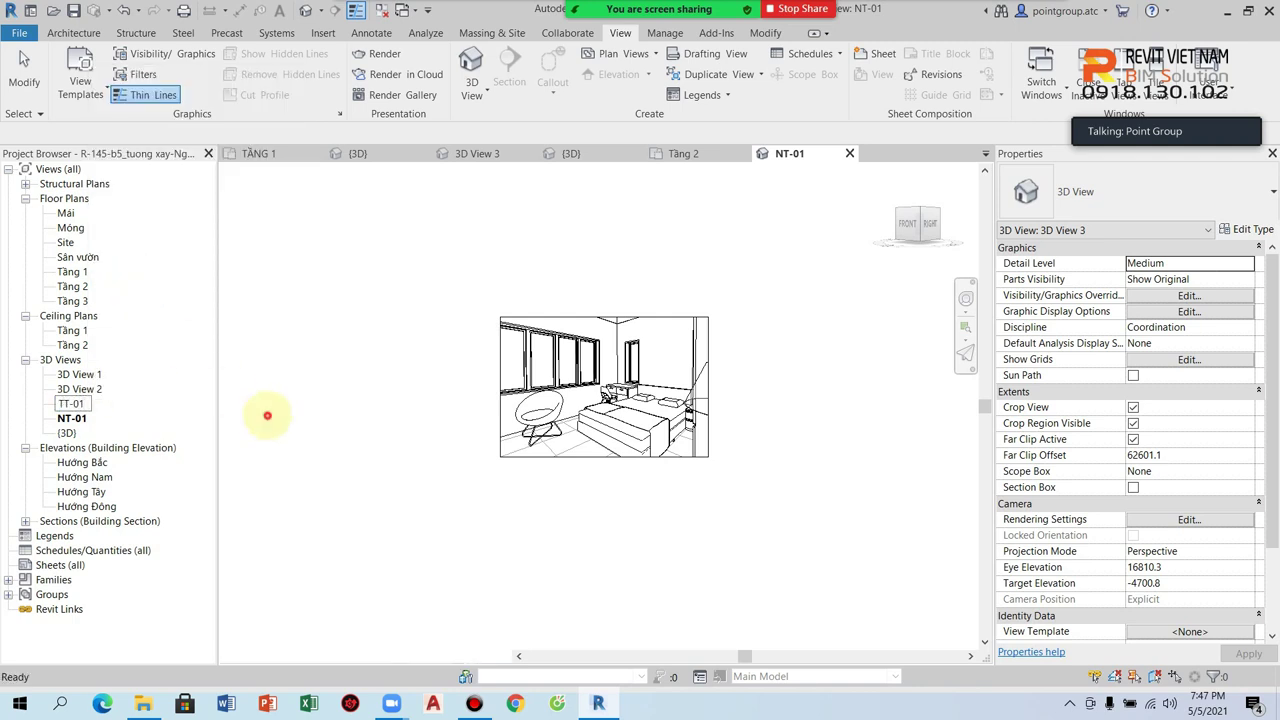
{"action": "left_click", "coordinate": [266, 414]}
Rename 3D View 1 to G-01 and 3D View 2 to G-02
{"action": "left_click", "coordinate": [78, 389]}
{"action": "right_click", "coordinate": [90, 393]}
{"action": "left_click", "coordinate": [80, 375]}
{"action": "right_click", "coordinate": [85, 377]}
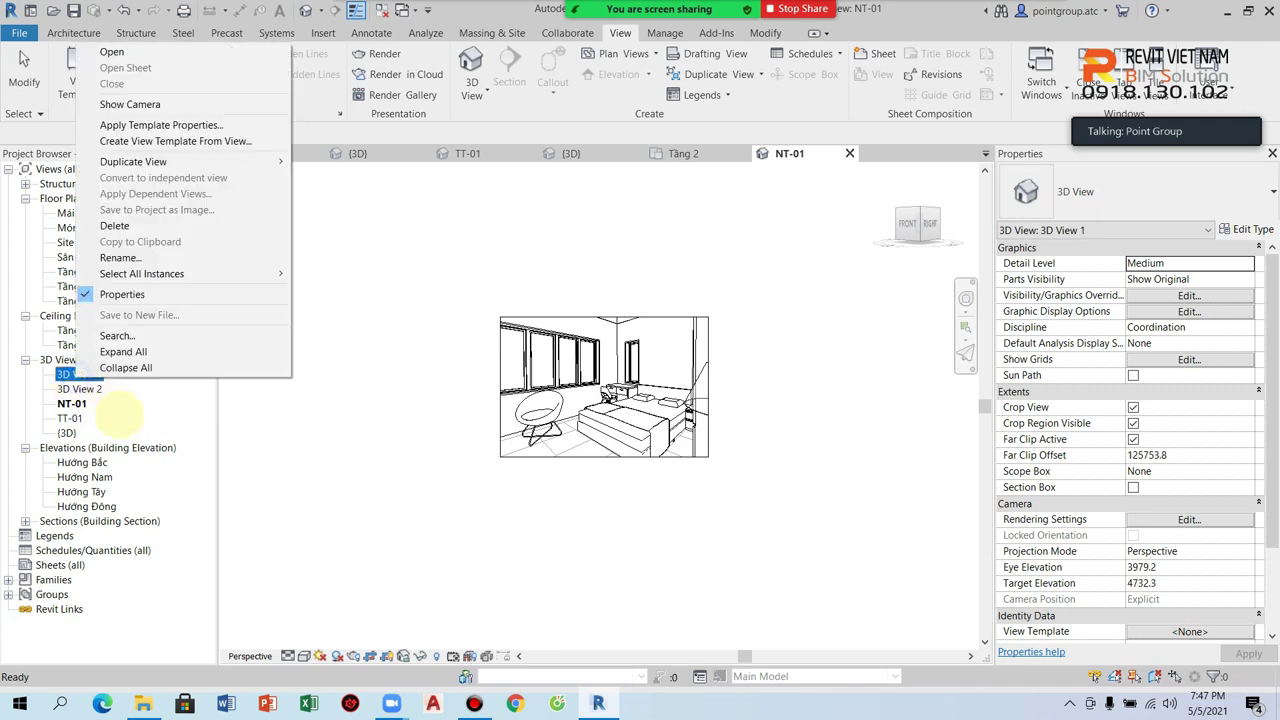
{"action": "left_click", "coordinate": [120, 257]}
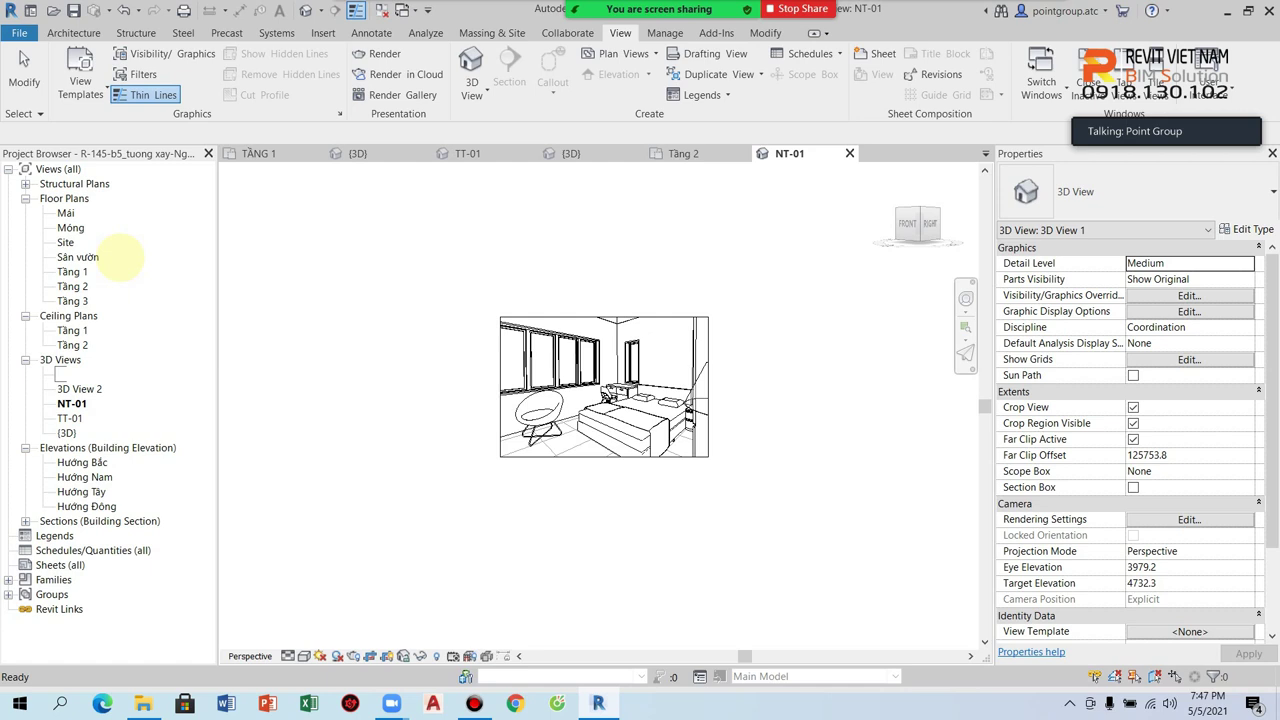
{"action": "type", "text": "G-01"}
{"action": "left_click", "coordinate": [180, 409]}
{"action": "left_click", "coordinate": [105, 378]}
{"action": "right_click", "coordinate": [97, 379]}
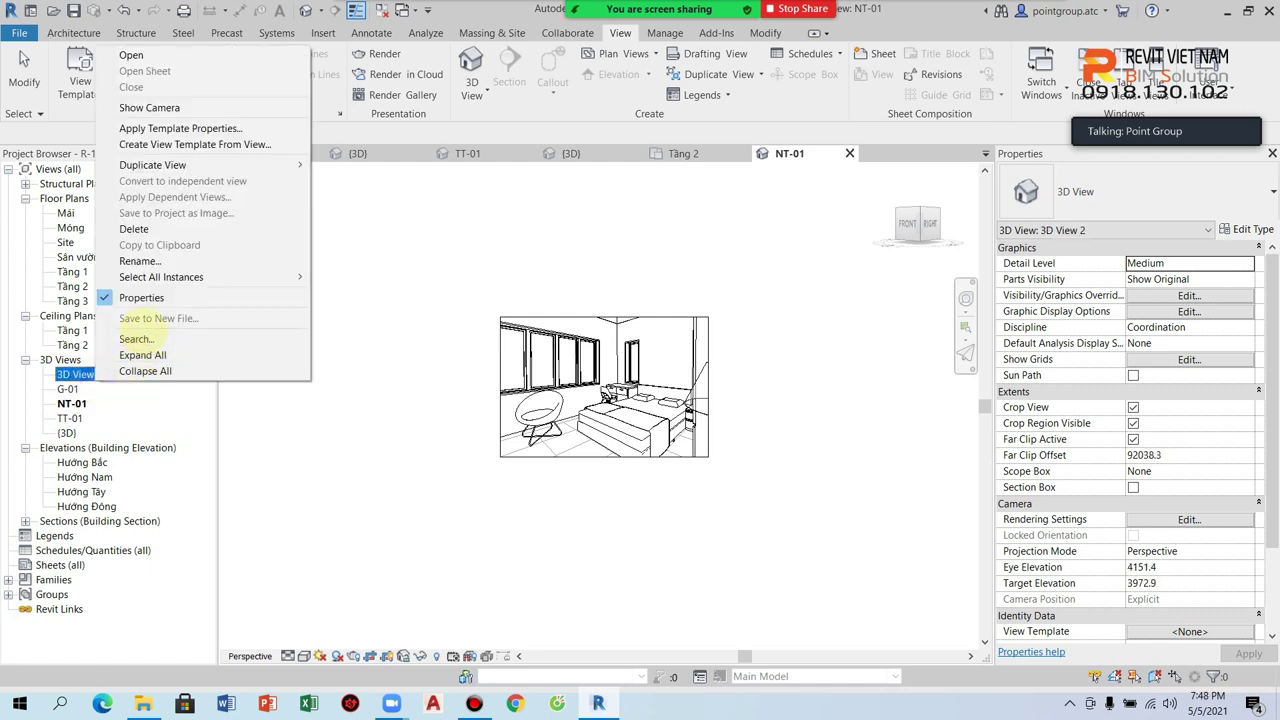
{"action": "left_click", "coordinate": [140, 261]}
{"action": "type", "text": "G-02"}
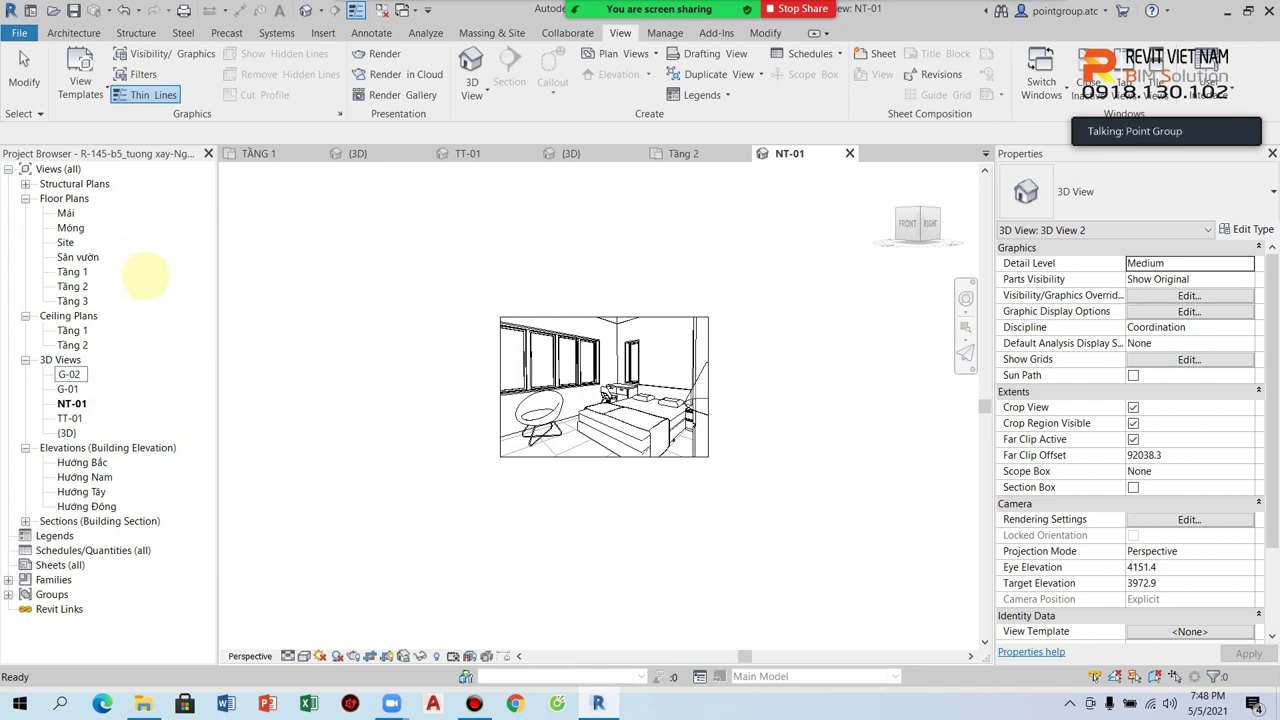
{"action": "left_click", "coordinate": [192, 352]}
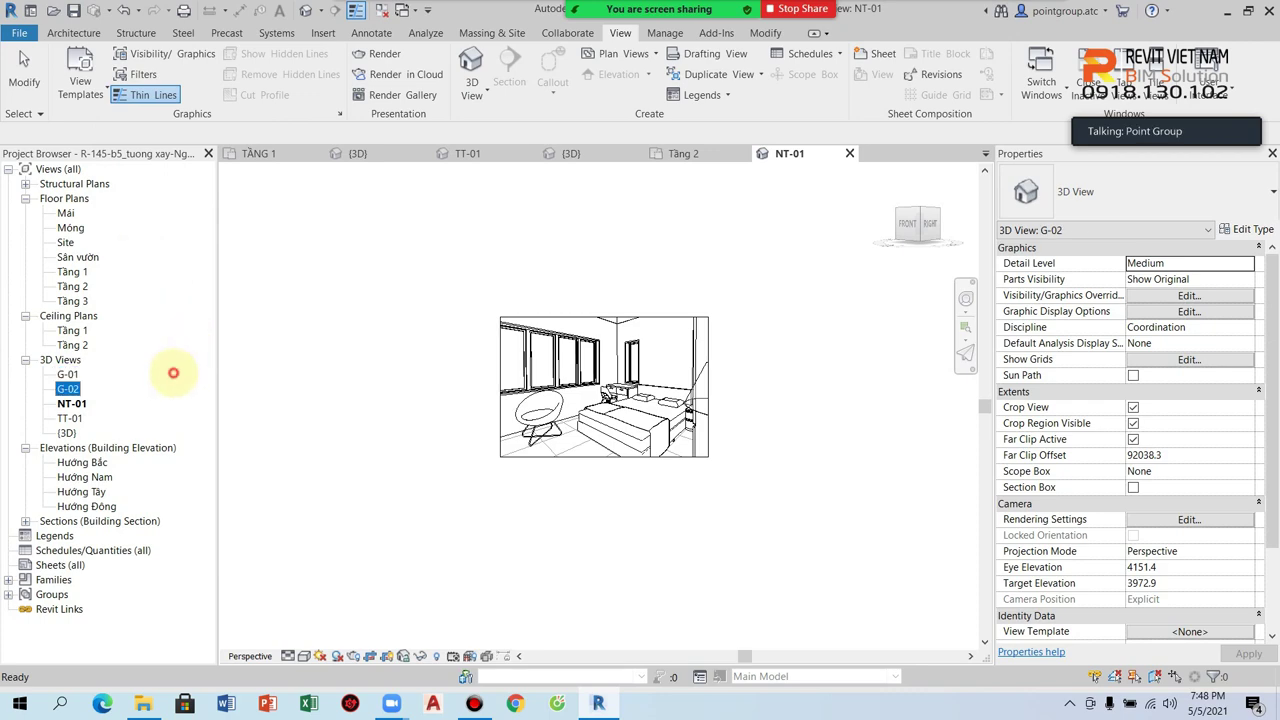
Open the G-01, G-02 and NT-01 camera views
{"action": "double_click", "coordinate": [68, 374]}
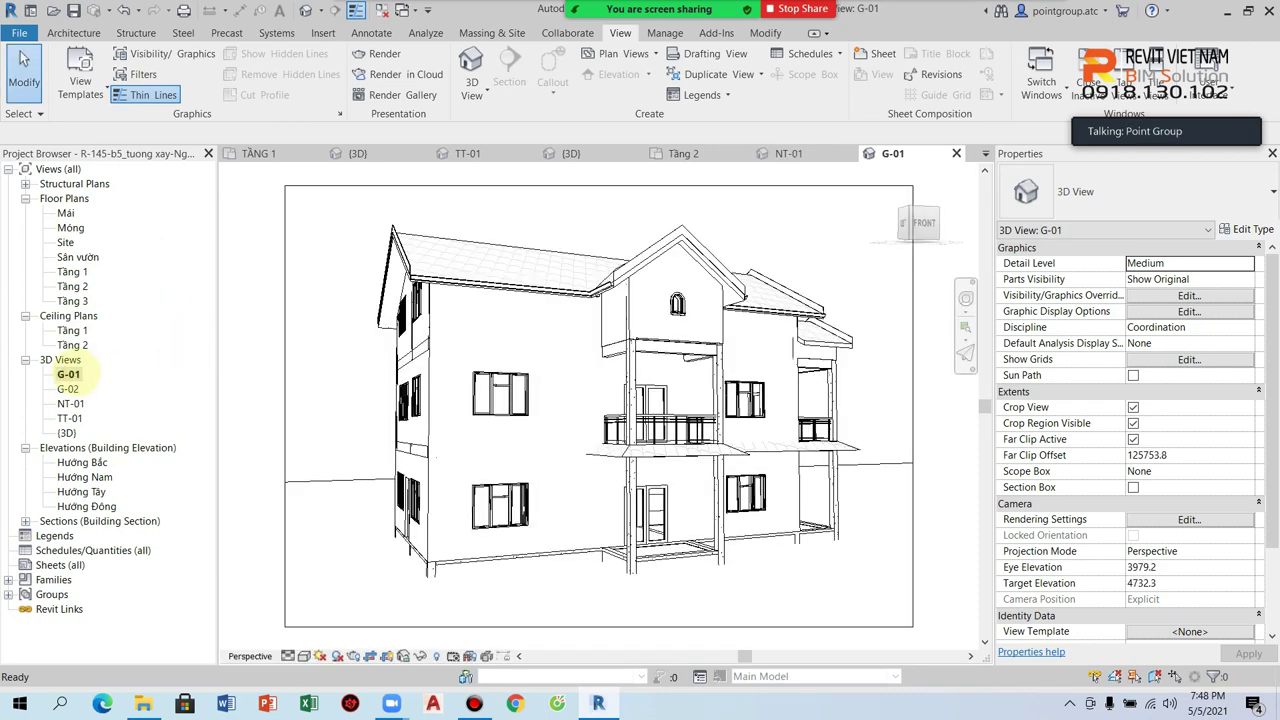
{"action": "double_click", "coordinate": [67, 389]}
{"action": "double_click", "coordinate": [70, 403]}
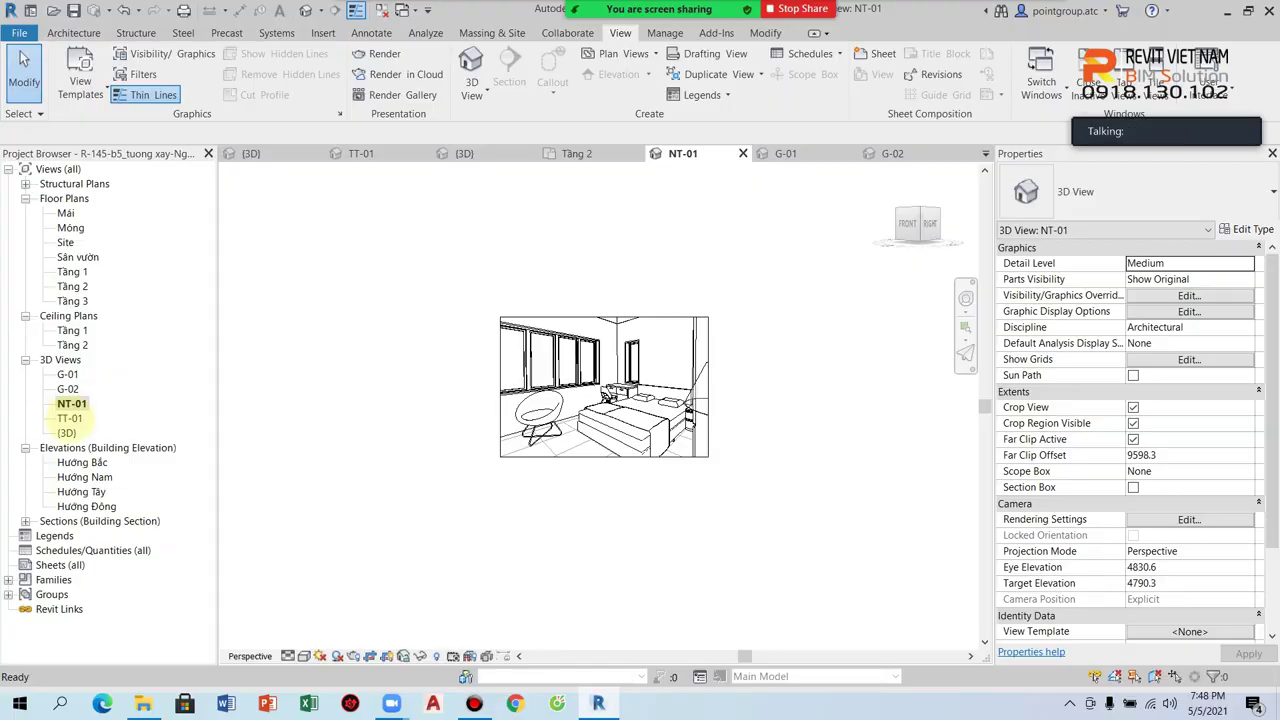
Open TT-01, close all inactive views, and open the default {3D} view
{"action": "double_click", "coordinate": [70, 418]}
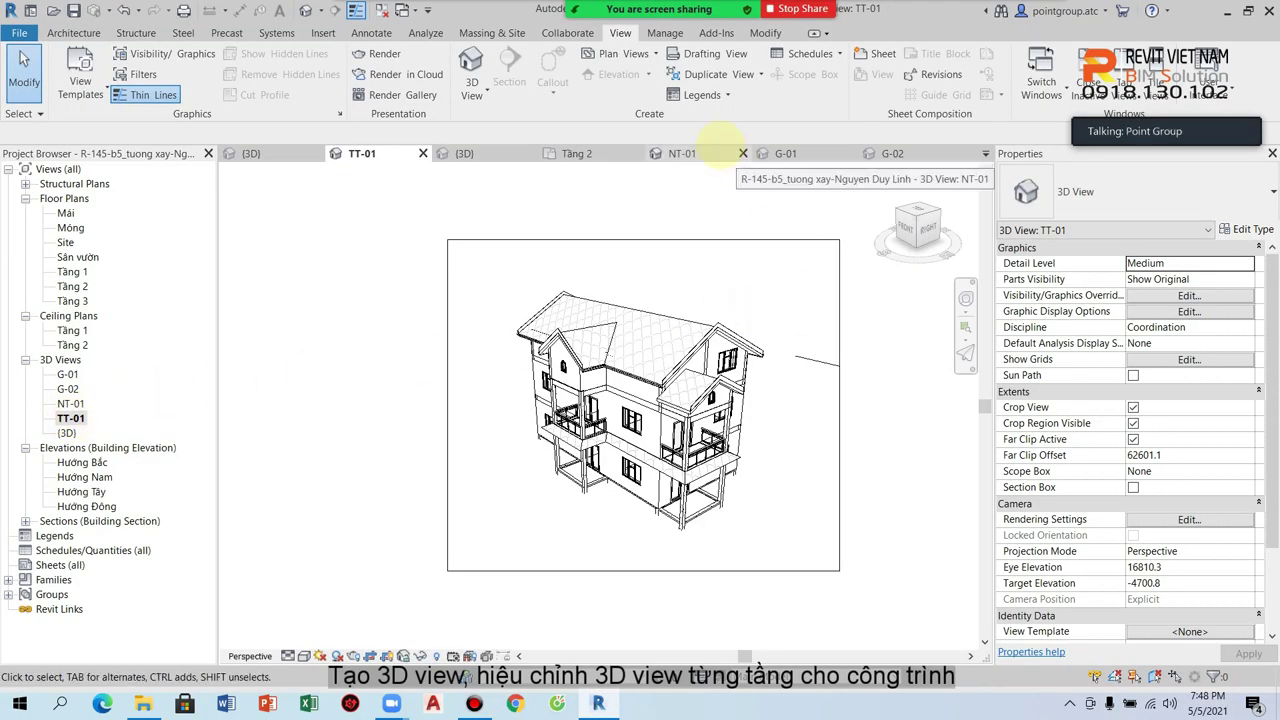
{"action": "left_click", "coordinate": [355, 10]}
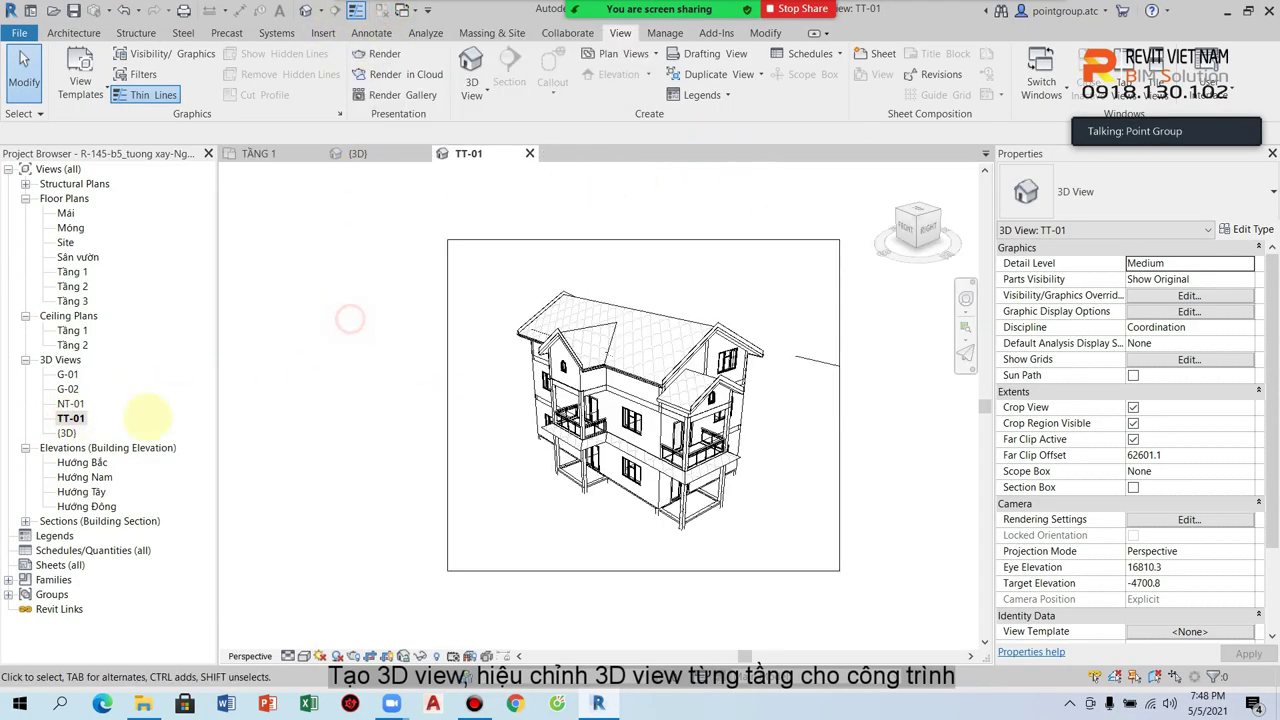
{"action": "double_click", "coordinate": [67, 432]}
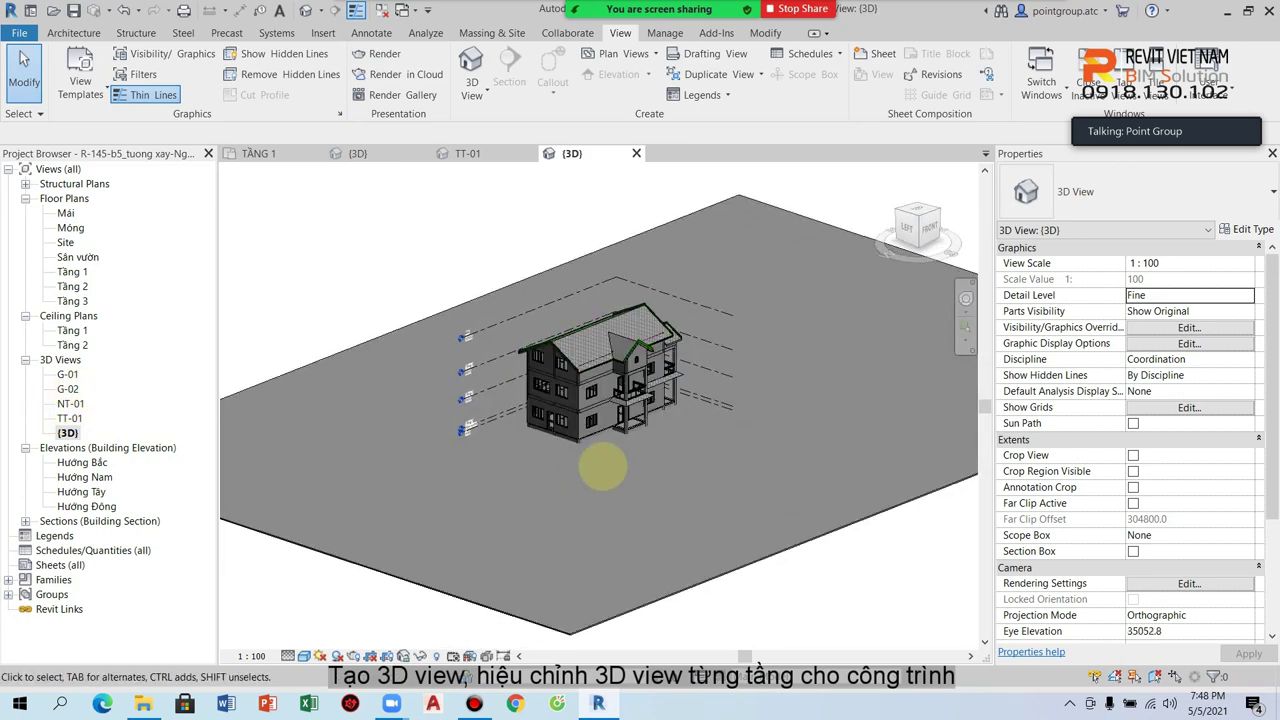
Duplicate the default 3D view and rename the copy MBT1
{"action": "right_click", "coordinate": [67, 432]}
{"action": "mouse_move", "coordinate": [121, 217]}
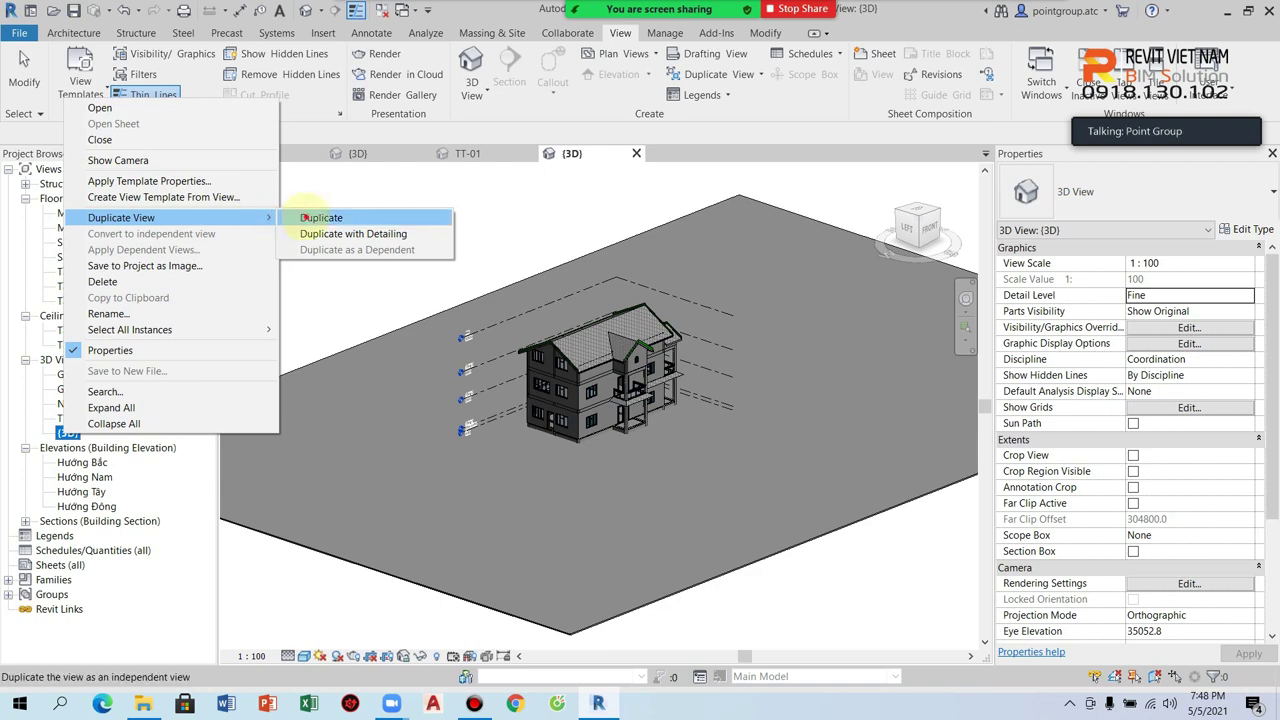
{"action": "left_click", "coordinate": [312, 218]}
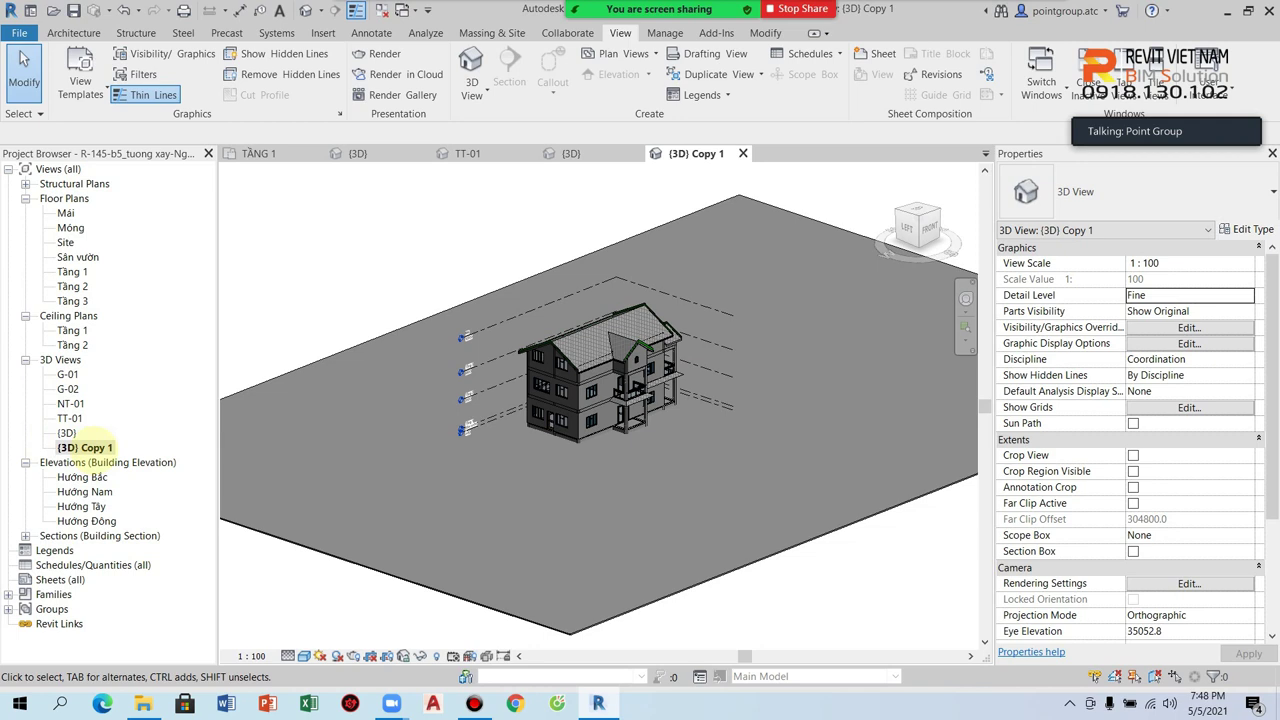
{"action": "right_click", "coordinate": [76, 452]}
{"action": "left_click", "coordinate": [150, 328]}
{"action": "type", "text": "MBT1"}
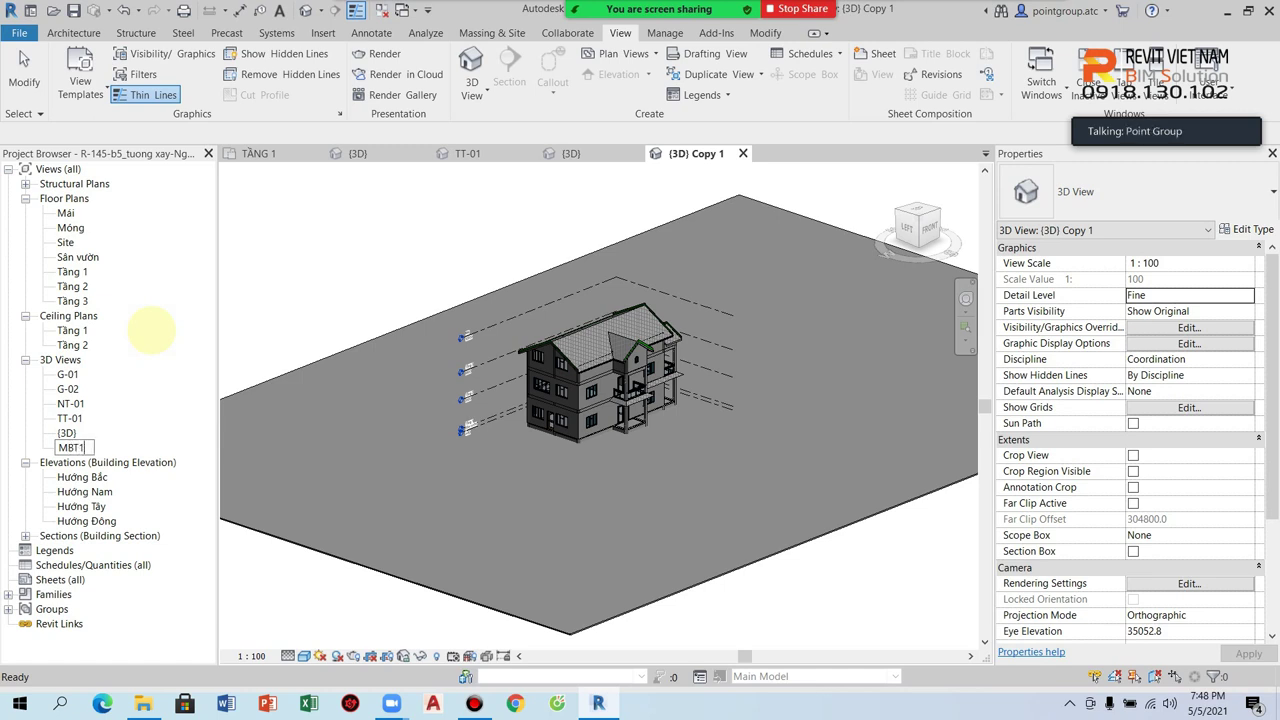
{"action": "key", "text": "Return"}
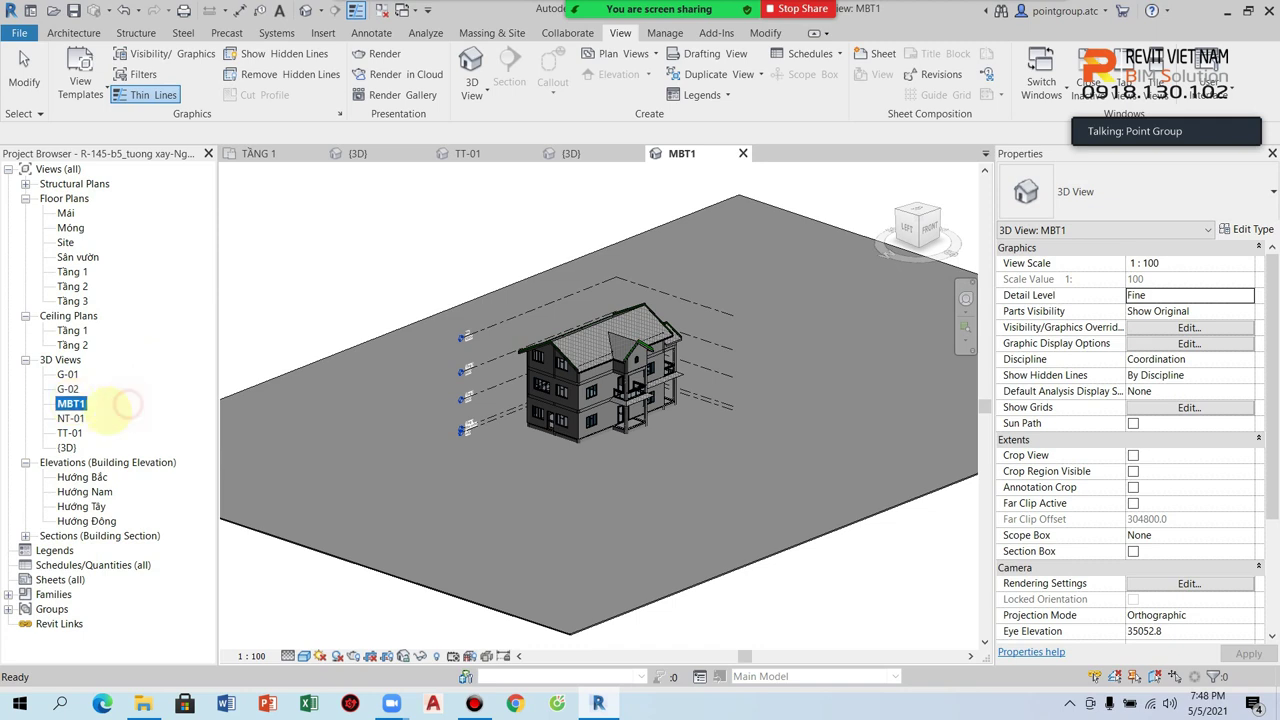
{"action": "left_click", "coordinate": [115, 402]}
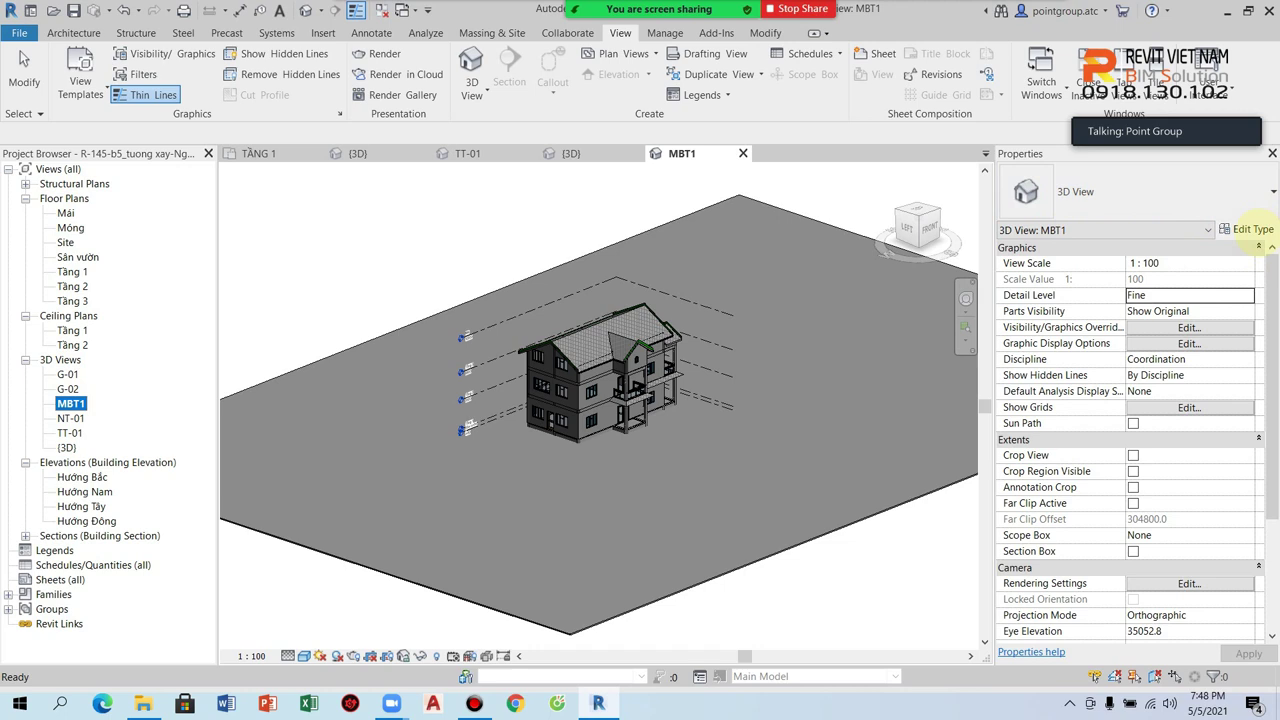
Duplicate the 3D View type as '3D MB' in Type Properties and apply it to MBT1
{"action": "left_click", "coordinate": [1060, 192]}
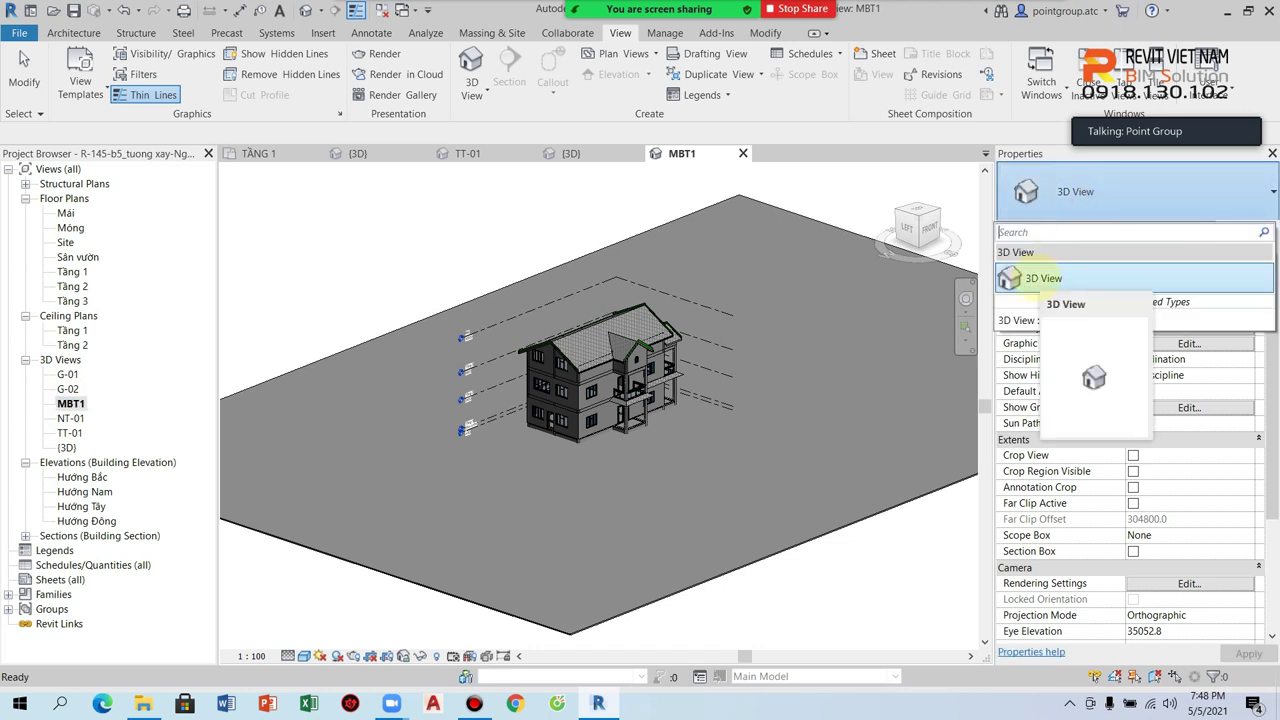
{"action": "left_click", "coordinate": [1087, 191]}
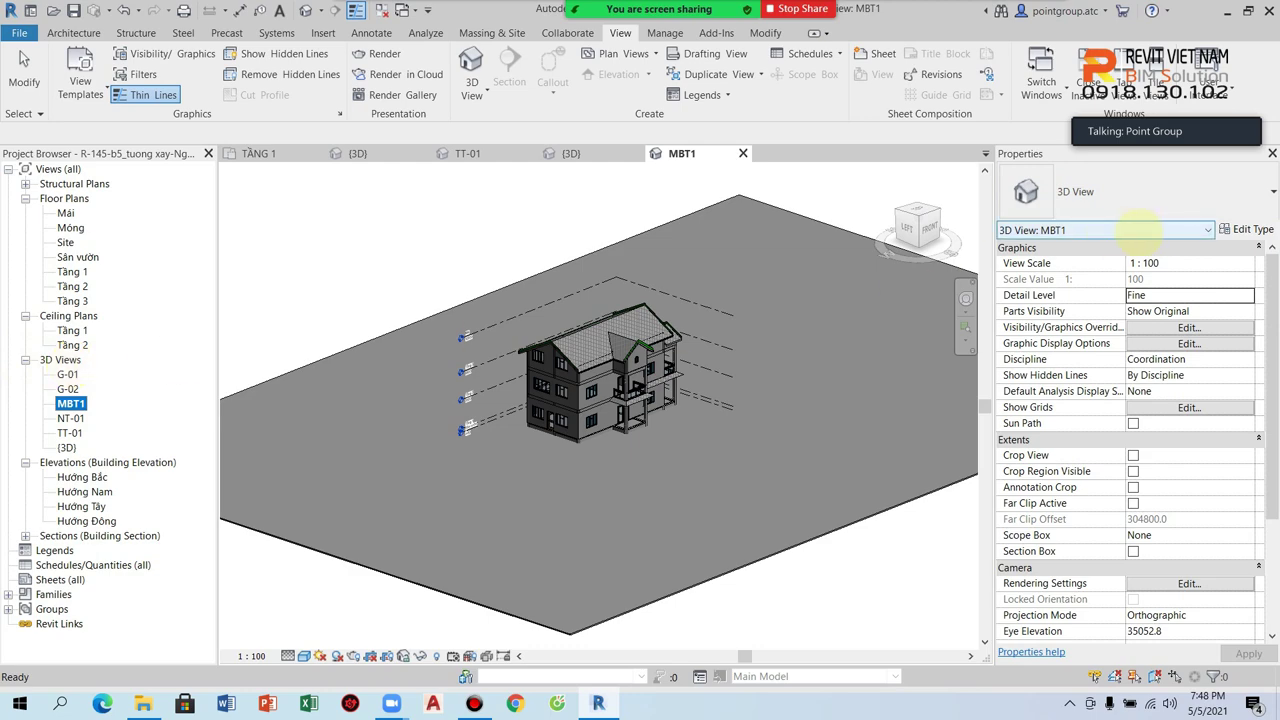
{"action": "left_click", "coordinate": [1240, 229]}
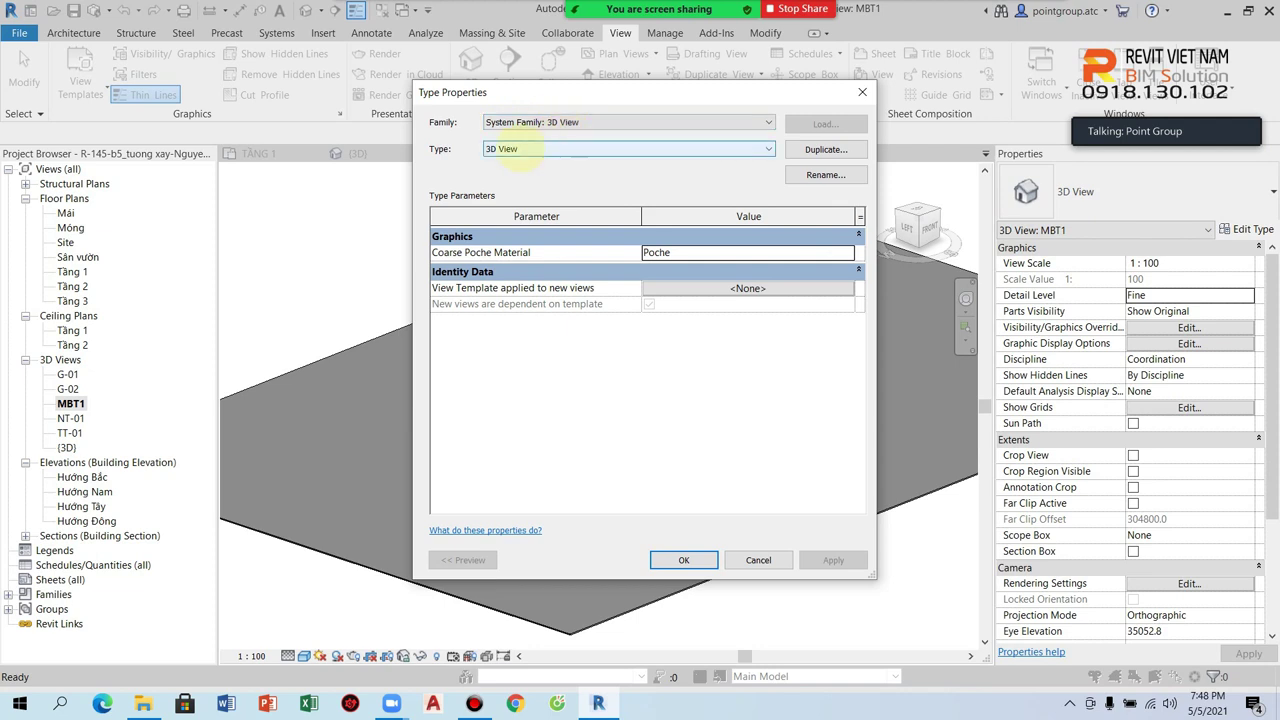
{"action": "left_click", "coordinate": [508, 149]}
{"action": "left_click", "coordinate": [508, 162]}
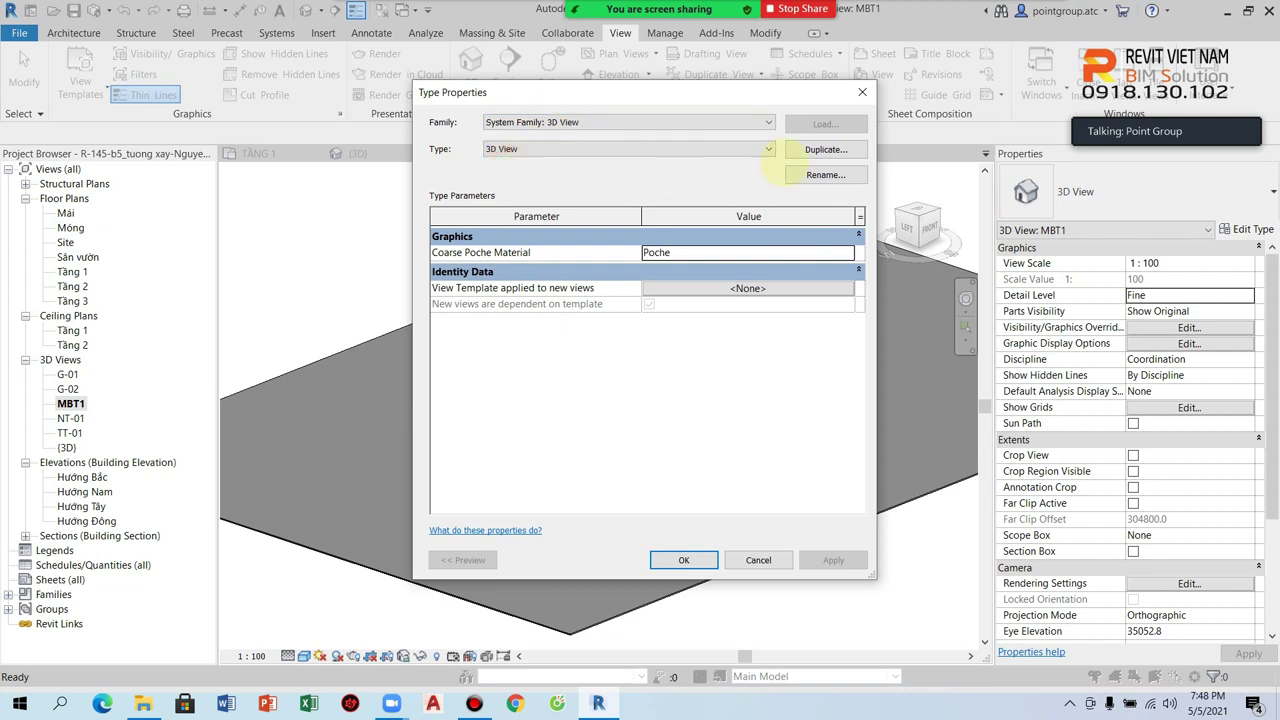
{"action": "left_click", "coordinate": [814, 149]}
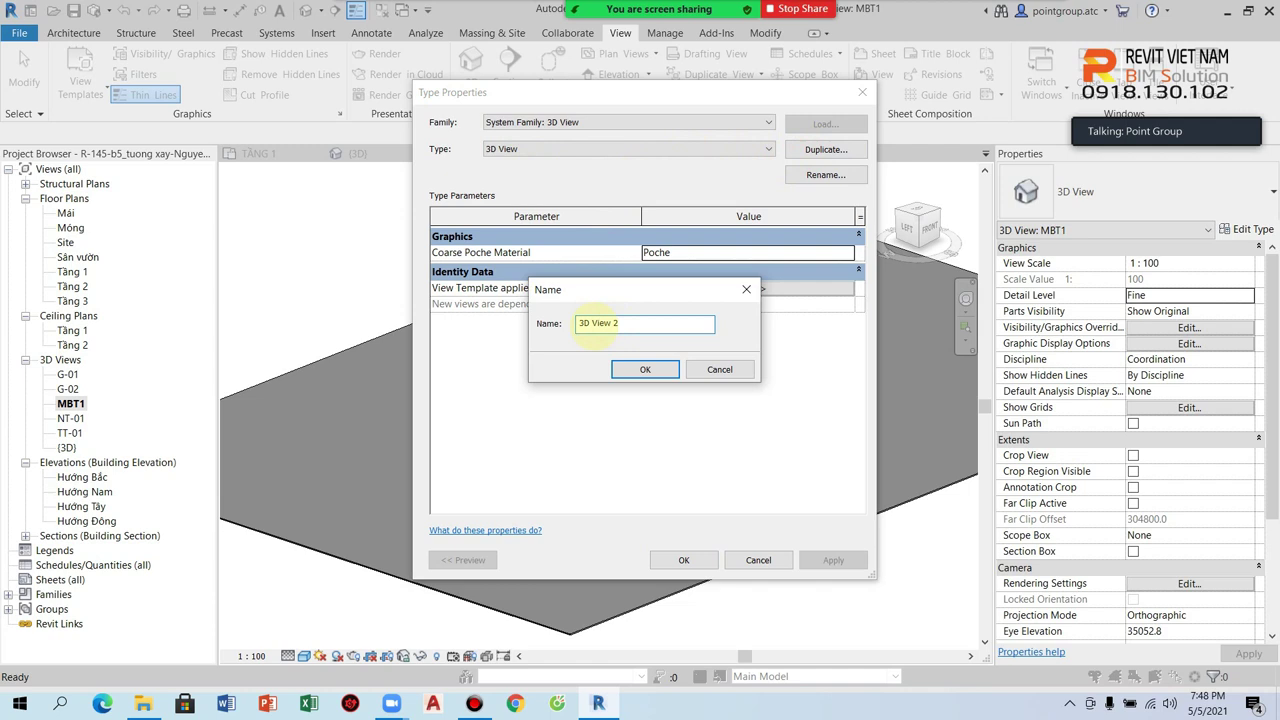
{"action": "left_click", "coordinate": [645, 369]}
{"action": "left_click", "coordinate": [684, 560]}
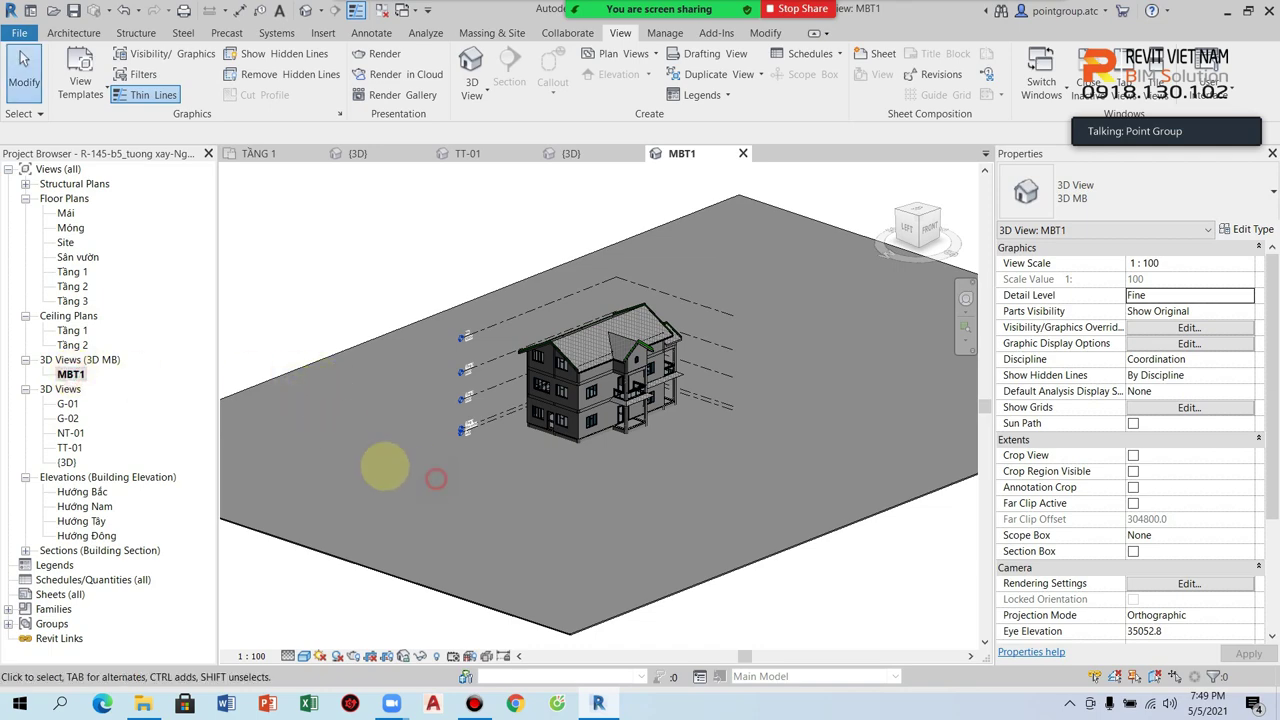
Duplicate MBT1 and rename the copy MBT2
{"action": "right_click", "coordinate": [75, 375]}
{"action": "mouse_move", "coordinate": [135, 157]}
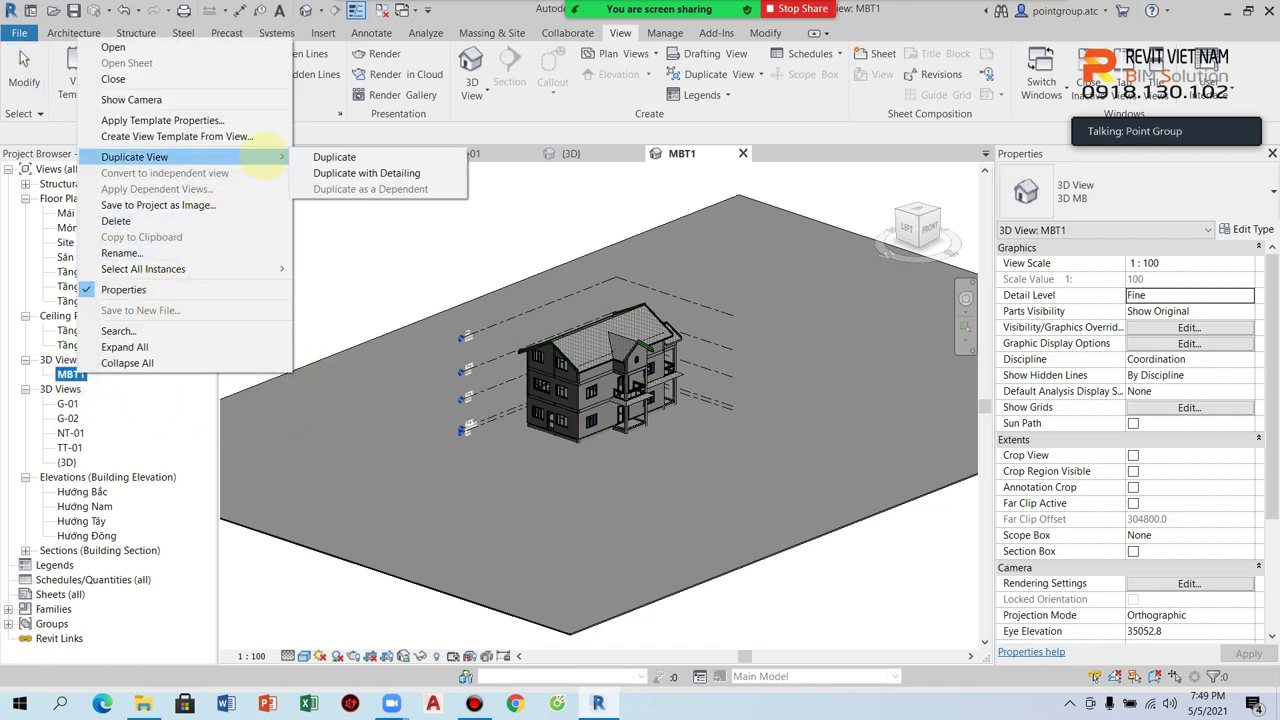
{"action": "left_click", "coordinate": [334, 157]}
{"action": "right_click", "coordinate": [105, 389]}
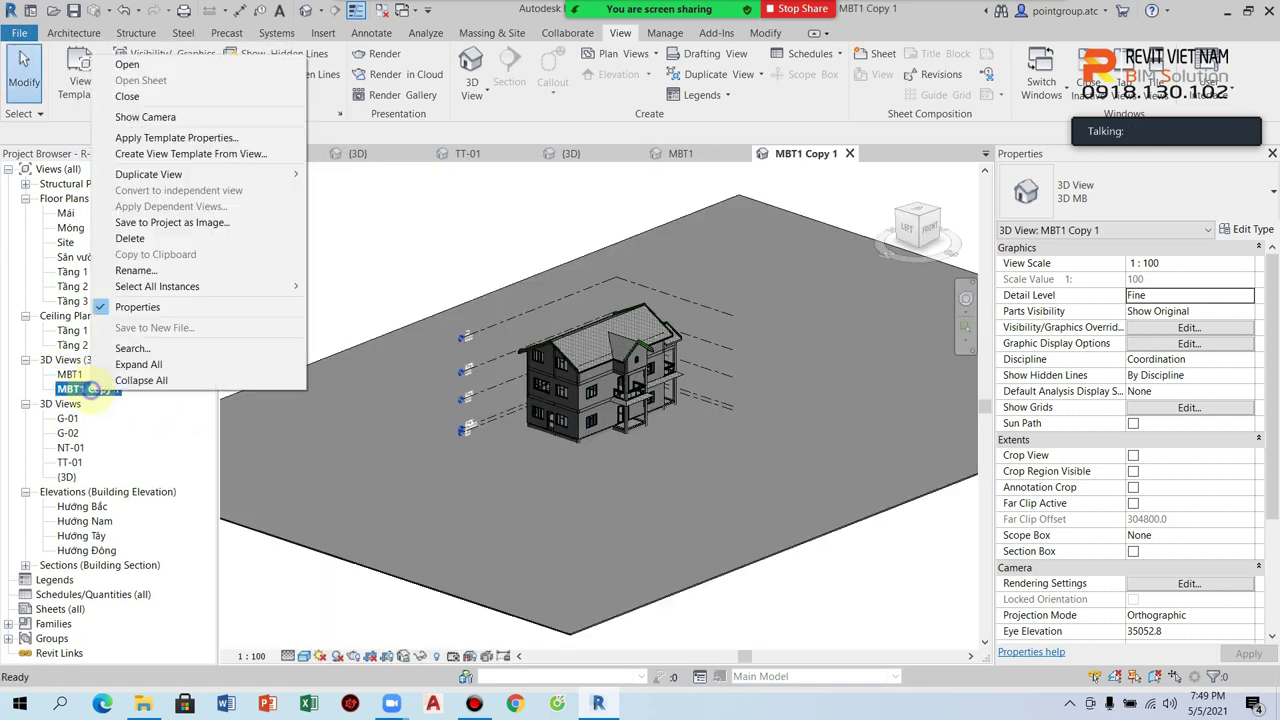
{"action": "left_click", "coordinate": [155, 270]}
{"action": "left_click_drag", "start_coordinate": [79, 389], "coordinate": [160, 397]}
{"action": "type", "text": "2"}
{"action": "left_click", "coordinate": [160, 395]}
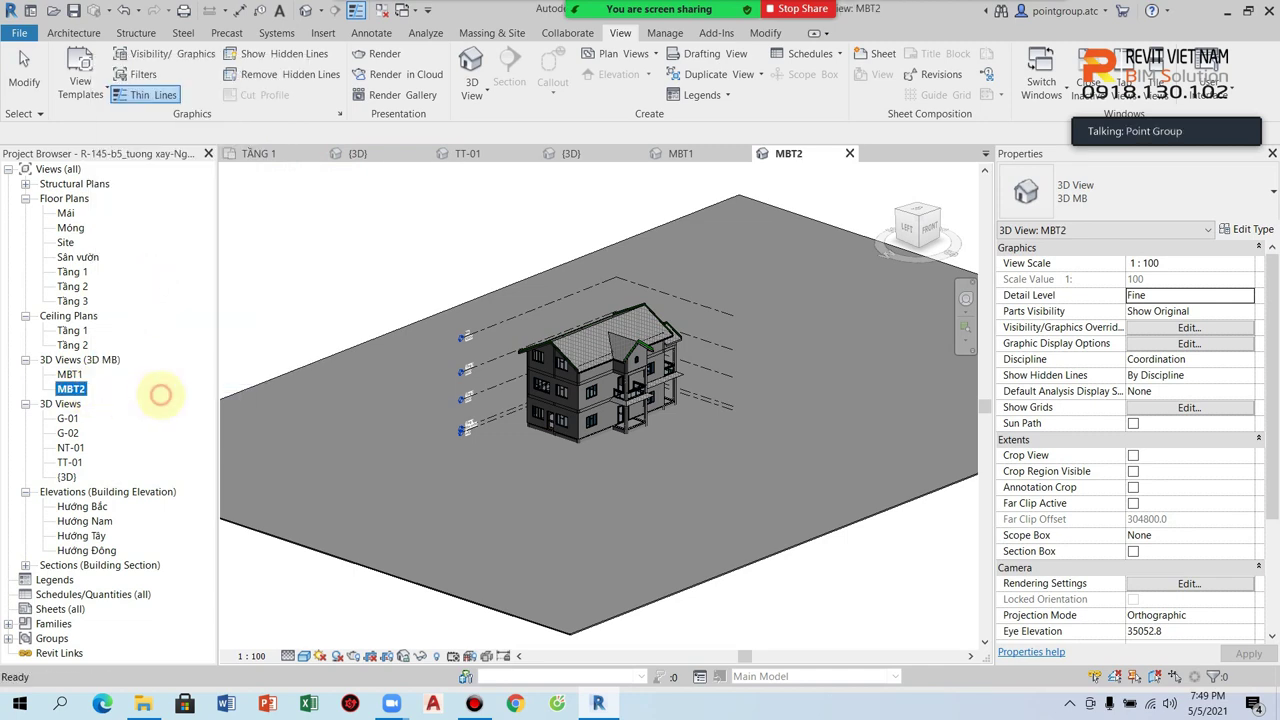
Duplicate MBT2 as MBT3, then reopen MBT1
{"action": "right_click", "coordinate": [84, 396]}
{"action": "mouse_move", "coordinate": [128, 179]}
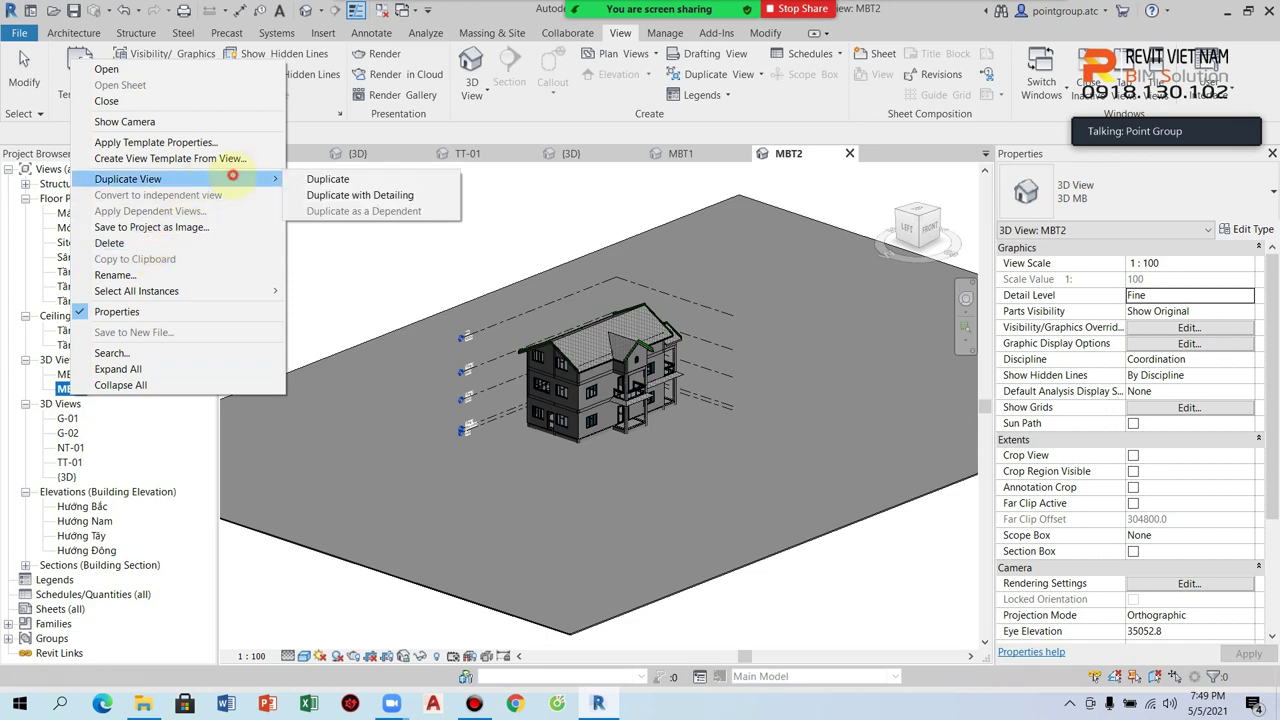
{"action": "left_click", "coordinate": [310, 178]}
{"action": "right_click", "coordinate": [100, 403]}
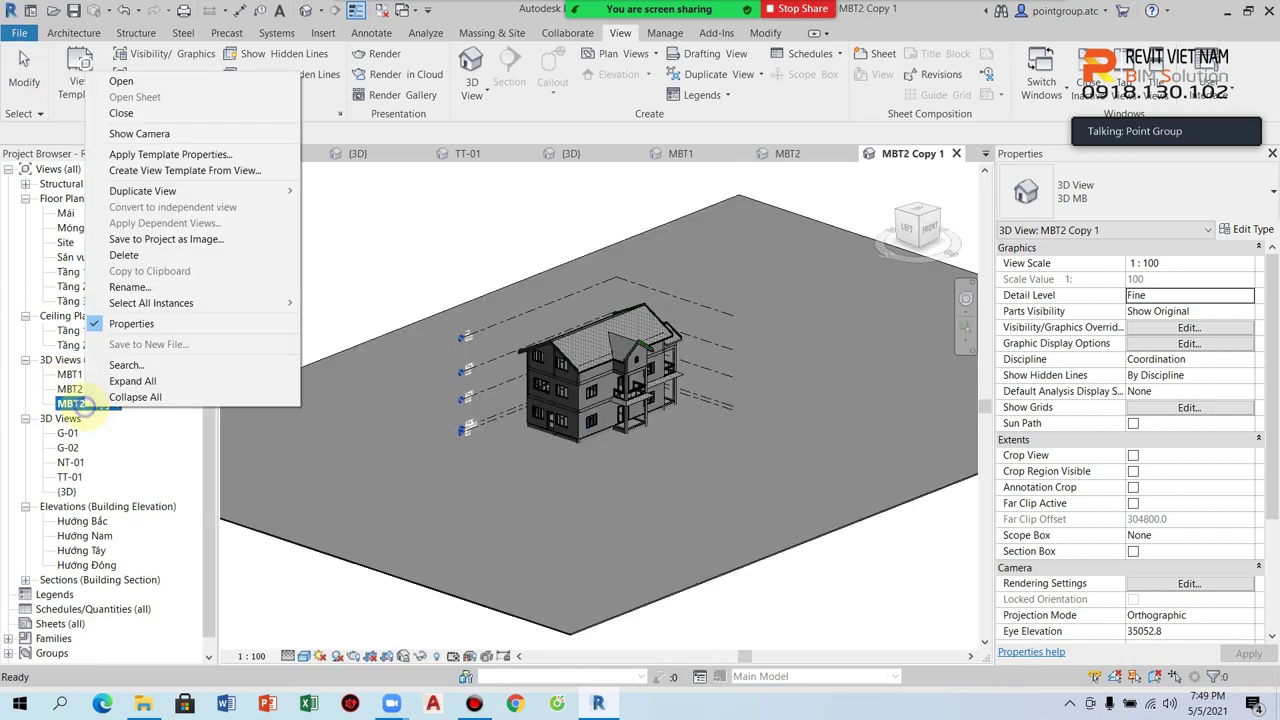
{"action": "left_click", "coordinate": [144, 286]}
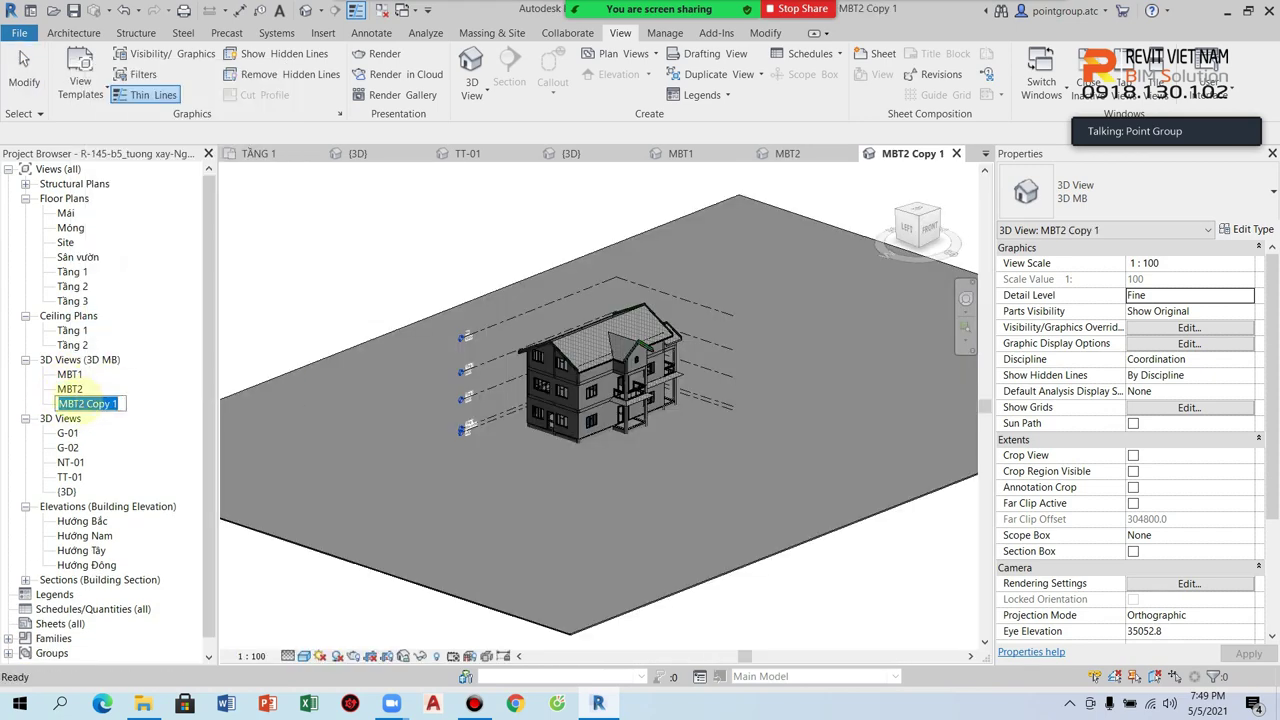
{"action": "type", "text": "3"}
{"action": "key", "text": "Return"}
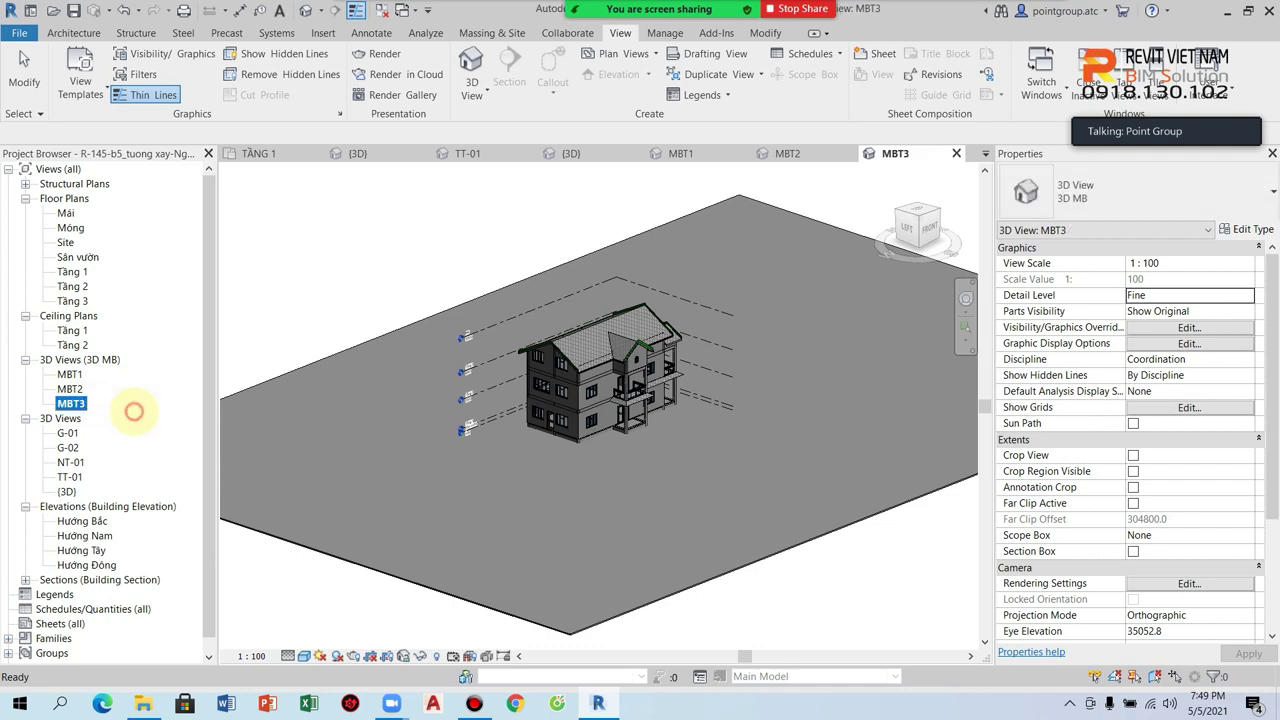
{"action": "double_click", "coordinate": [70, 374]}
{"action": "scroll", "coordinate": [483, 395], "scroll_direction": "down", "scroll_amount": 2}
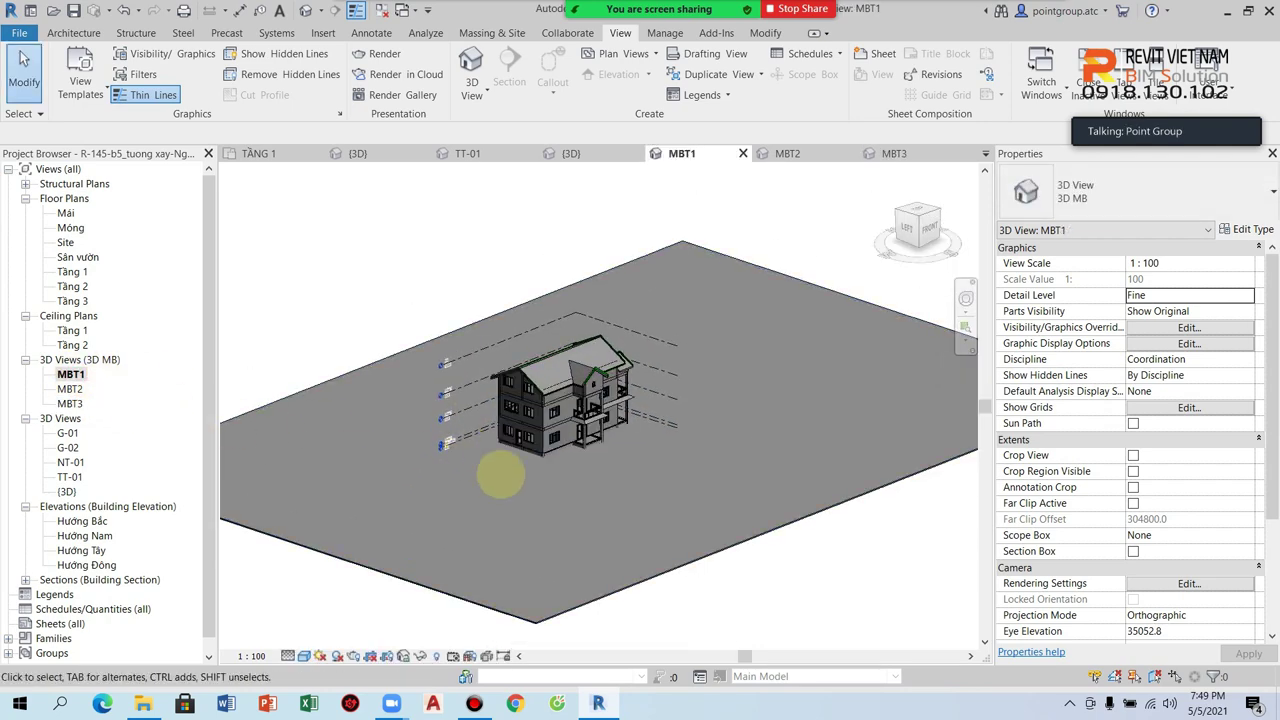
Hide the large ground floor slab in the MBT1 view
{"action": "left_click", "coordinate": [584, 603]}
{"action": "right_click", "coordinate": [579, 592]}
{"action": "mouse_move", "coordinate": [660, 303]}
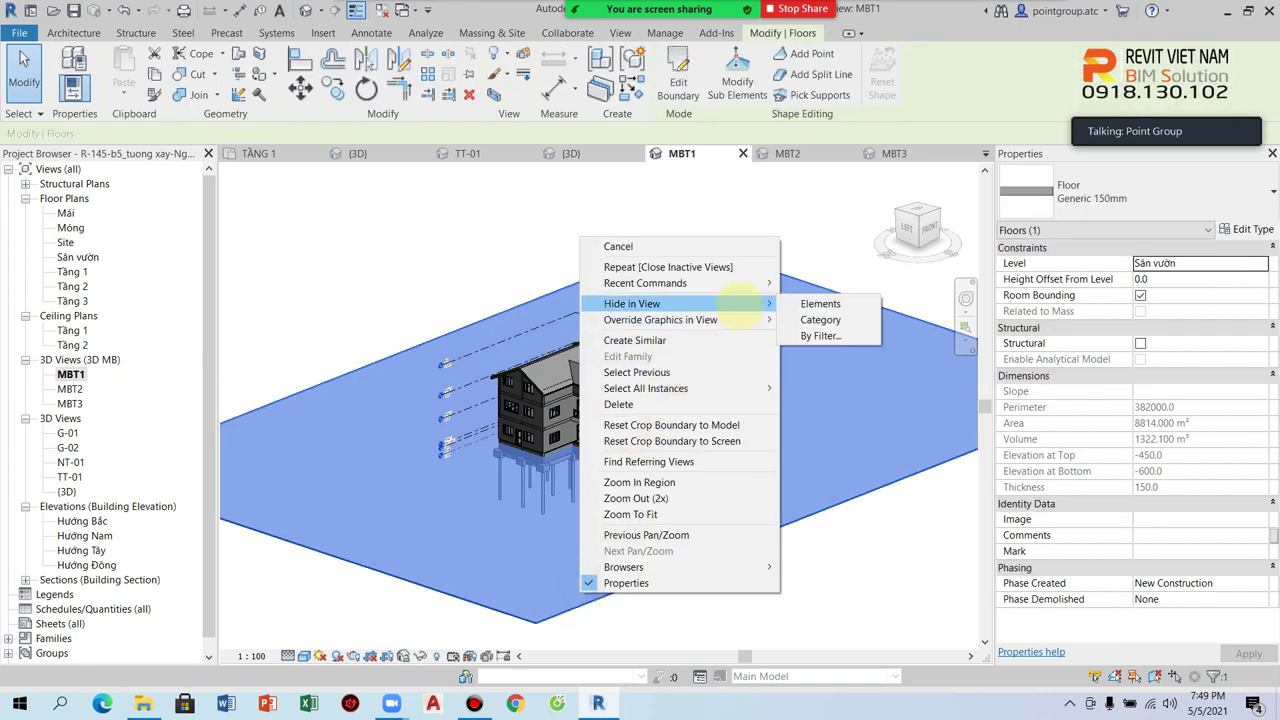
{"action": "left_click", "coordinate": [812, 308]}
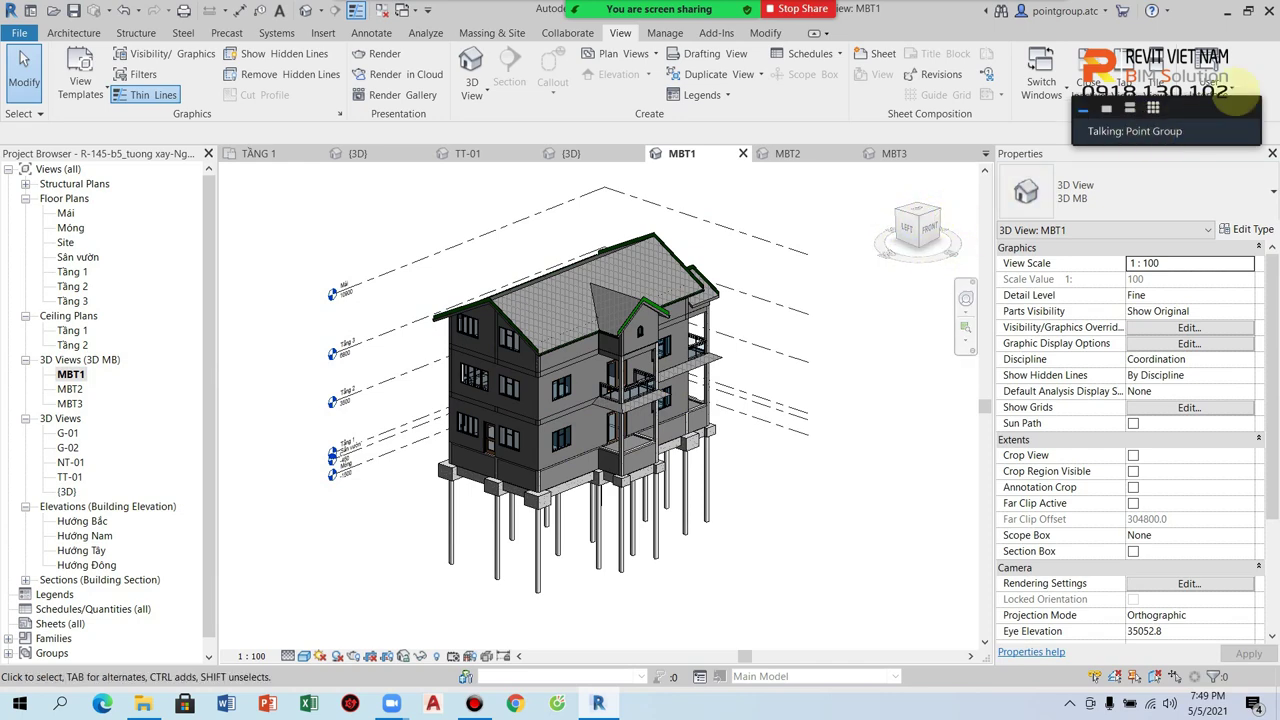
Toggle the ViewCube off and back on from the User Interface list
{"action": "left_click", "coordinate": [1214, 84]}
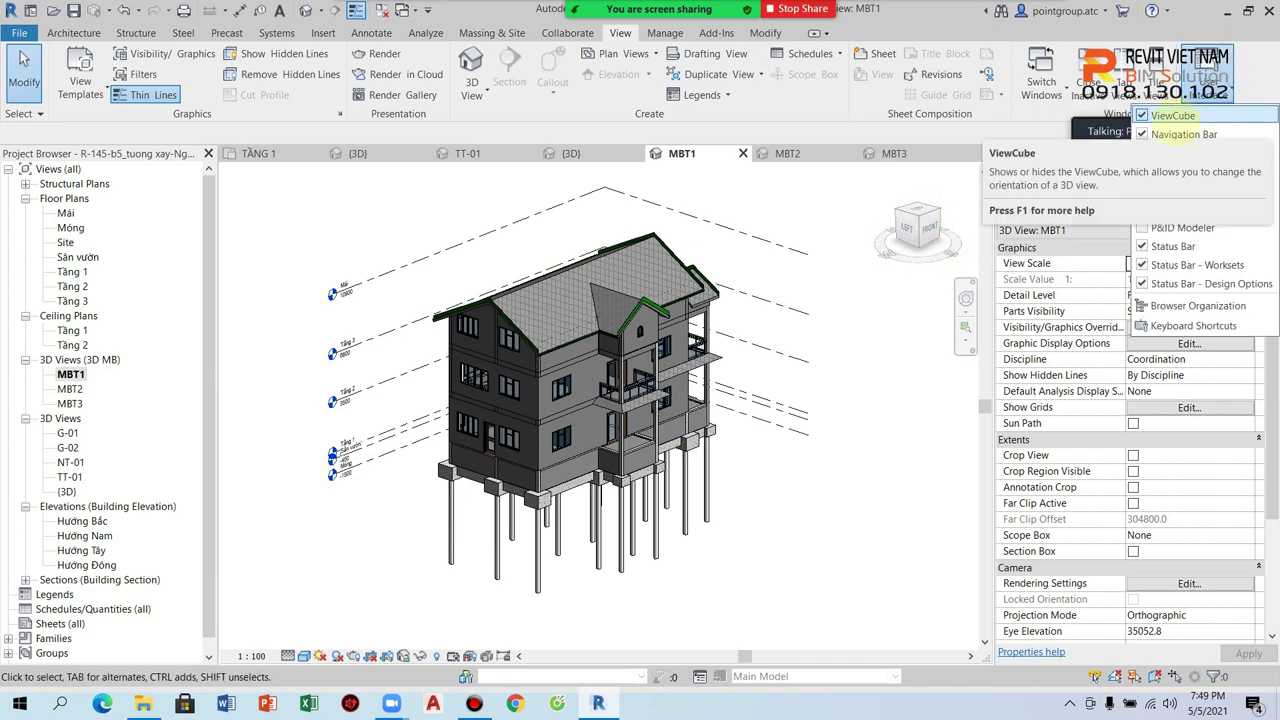
{"action": "left_click", "coordinate": [1141, 115]}
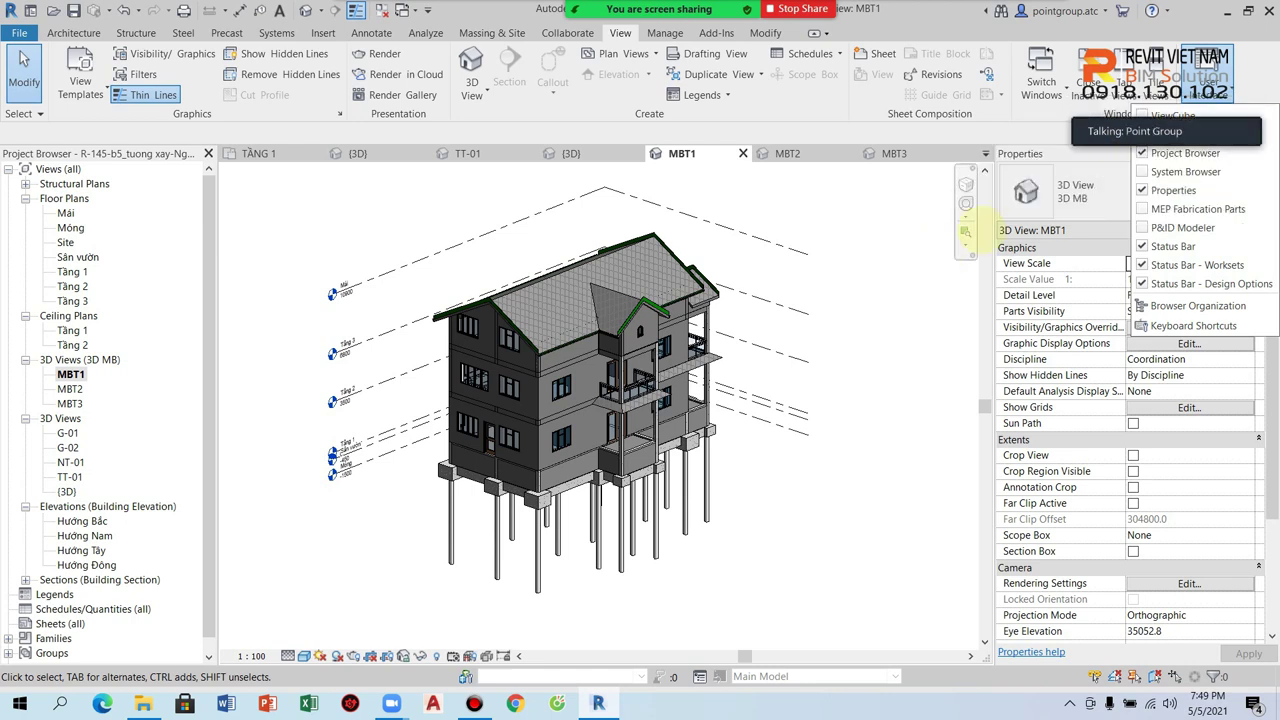
{"action": "left_click", "coordinate": [1160, 115]}
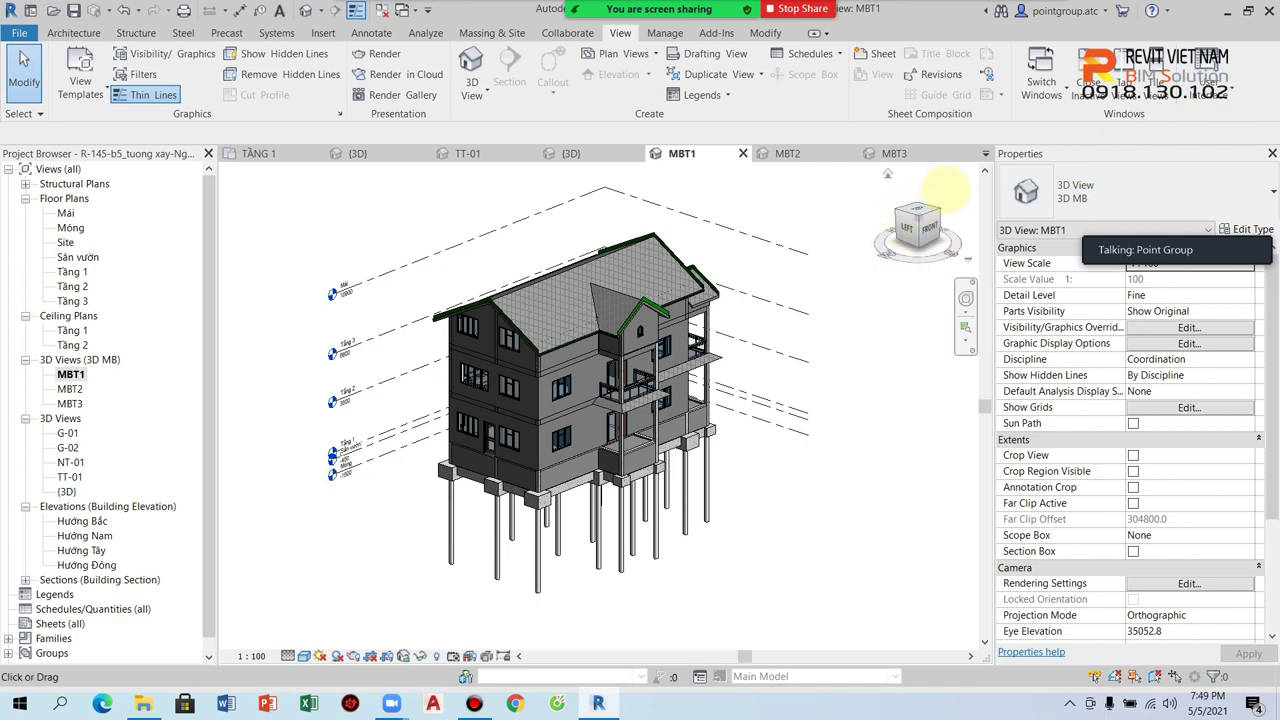
Orient MBT1 to the Tầng 1 floor plan, orbit it to an isometric view, then open MBT2
{"action": "right_click", "coordinate": [917, 227]}
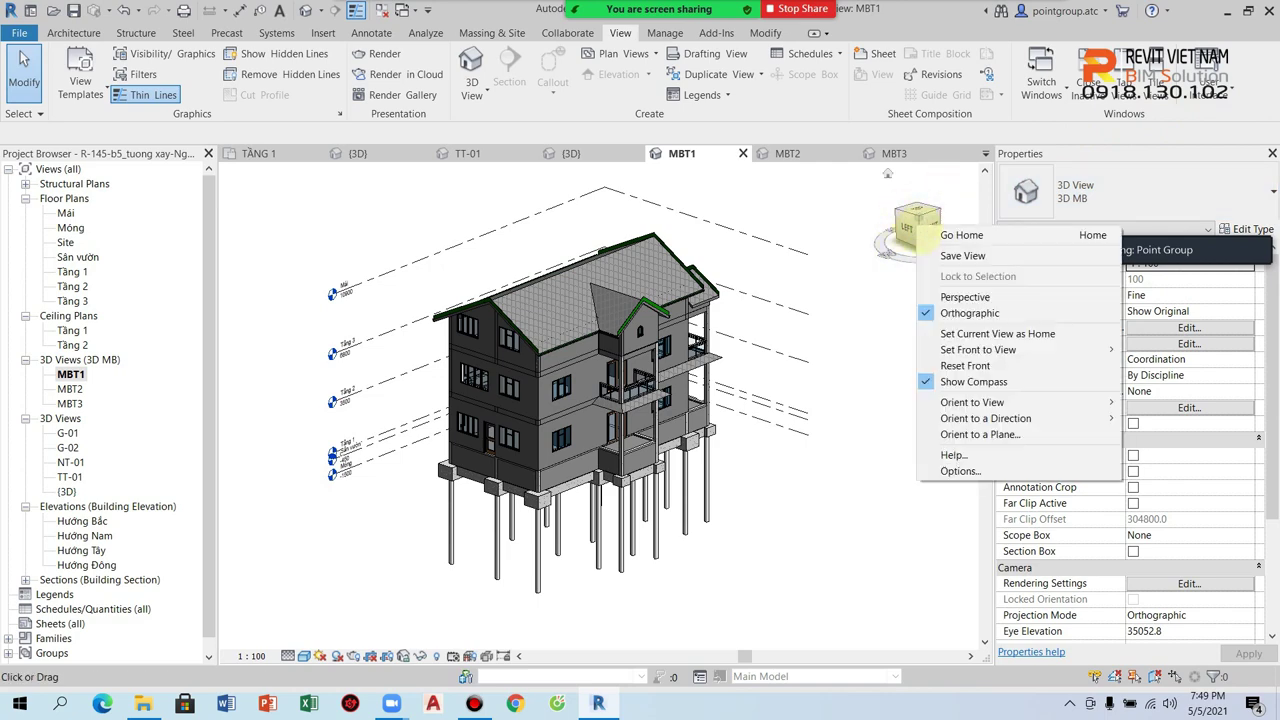
{"action": "mouse_move", "coordinate": [1020, 402]}
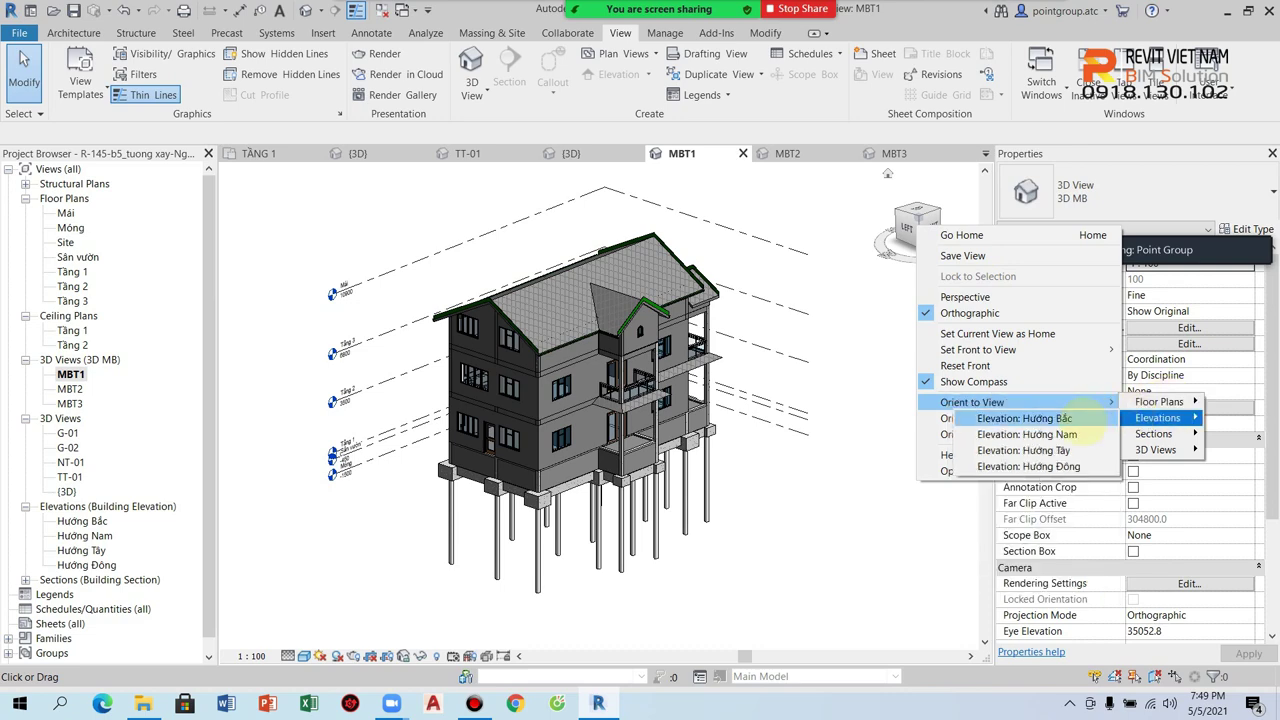
{"action": "mouse_move", "coordinate": [1160, 402]}
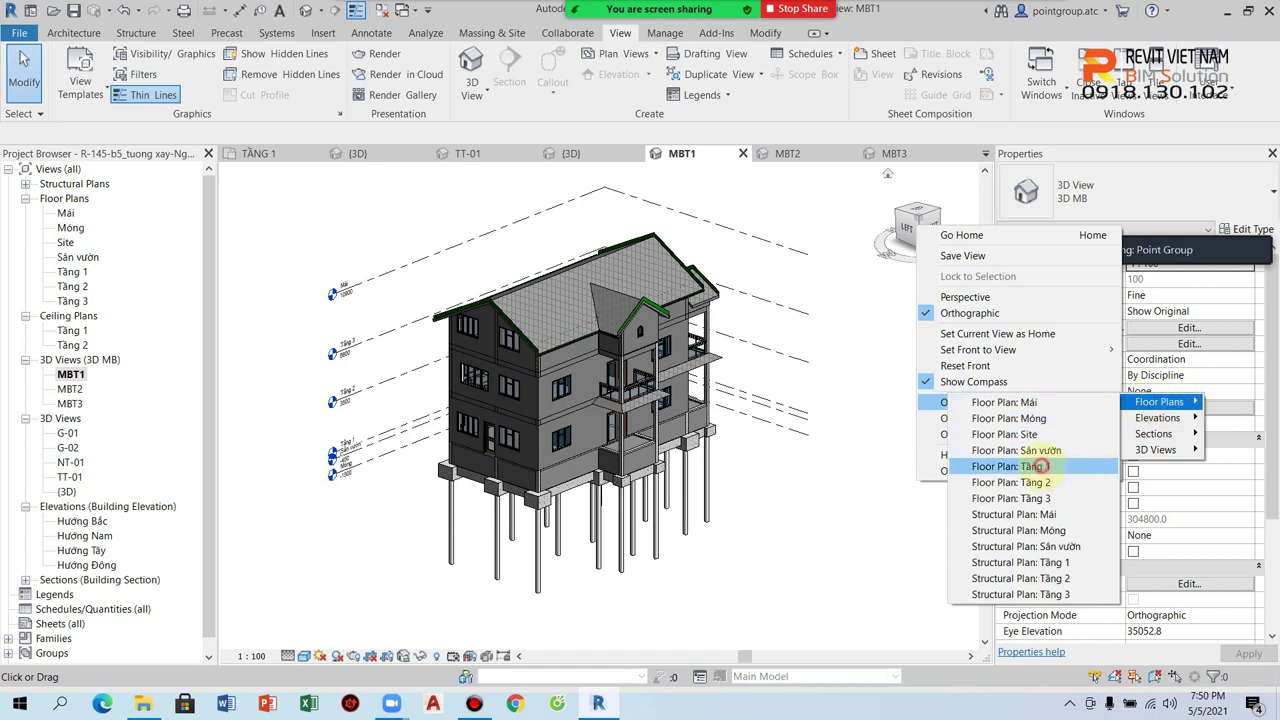
{"action": "left_click", "coordinate": [1037, 466]}
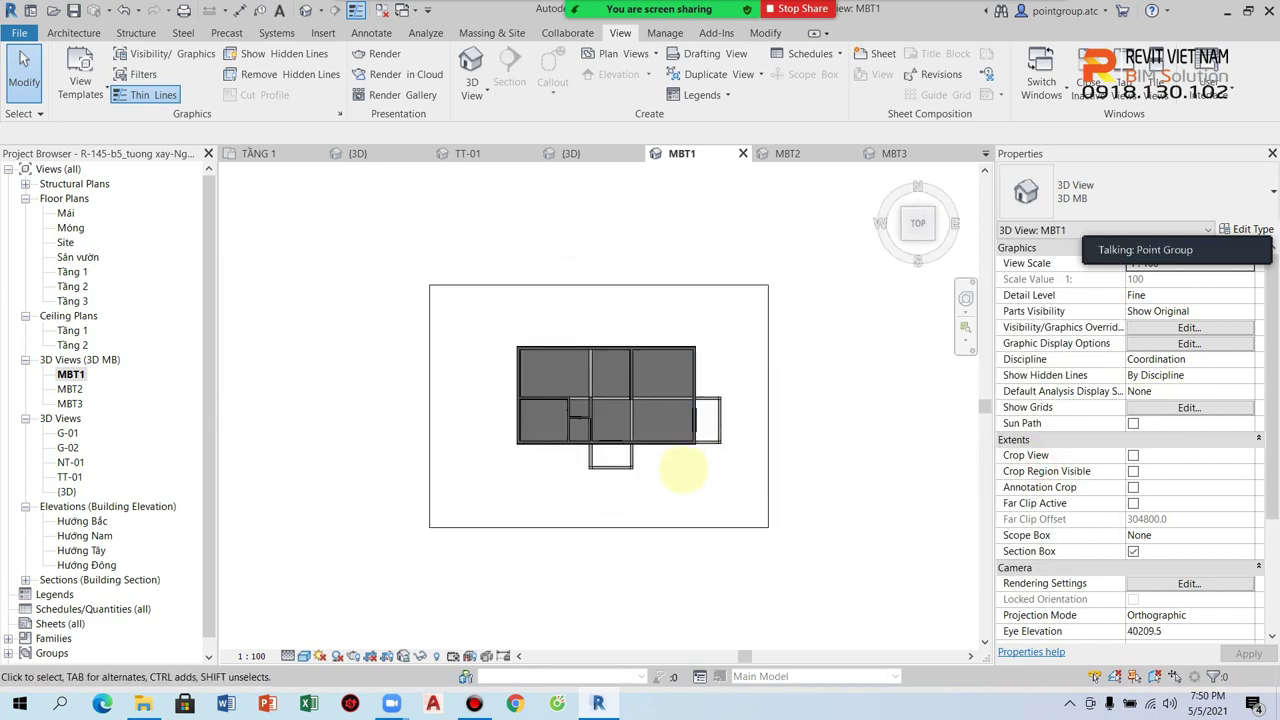
{"action": "middle_click_drag", "start_coordinate": [686, 460], "coordinate": [688, 420], "text": "shift"}
{"action": "scroll", "coordinate": [690, 410], "scroll_direction": "down", "scroll_amount": 3}
{"action": "scroll", "coordinate": [737, 390], "scroll_direction": "down", "scroll_amount": 2}
{"action": "left_click", "coordinate": [766, 463]}
{"action": "left_click", "coordinate": [774, 480]}
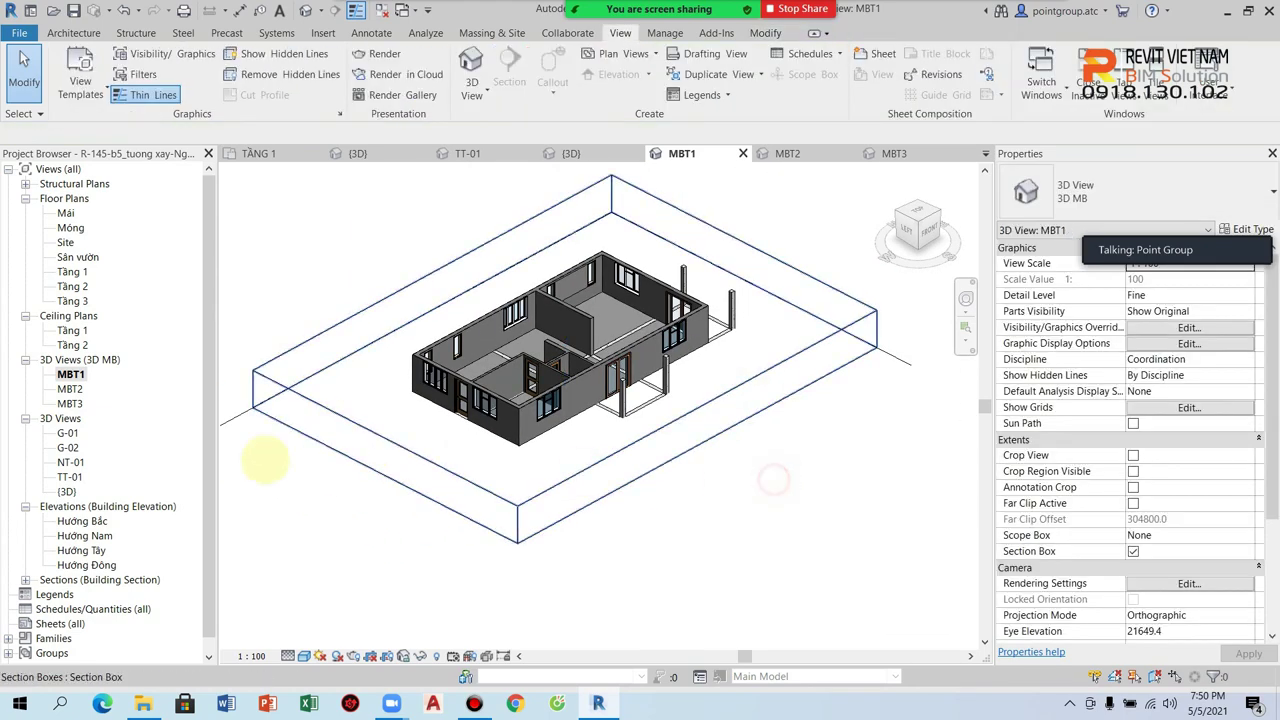
{"action": "double_click", "coordinate": [70, 388]}
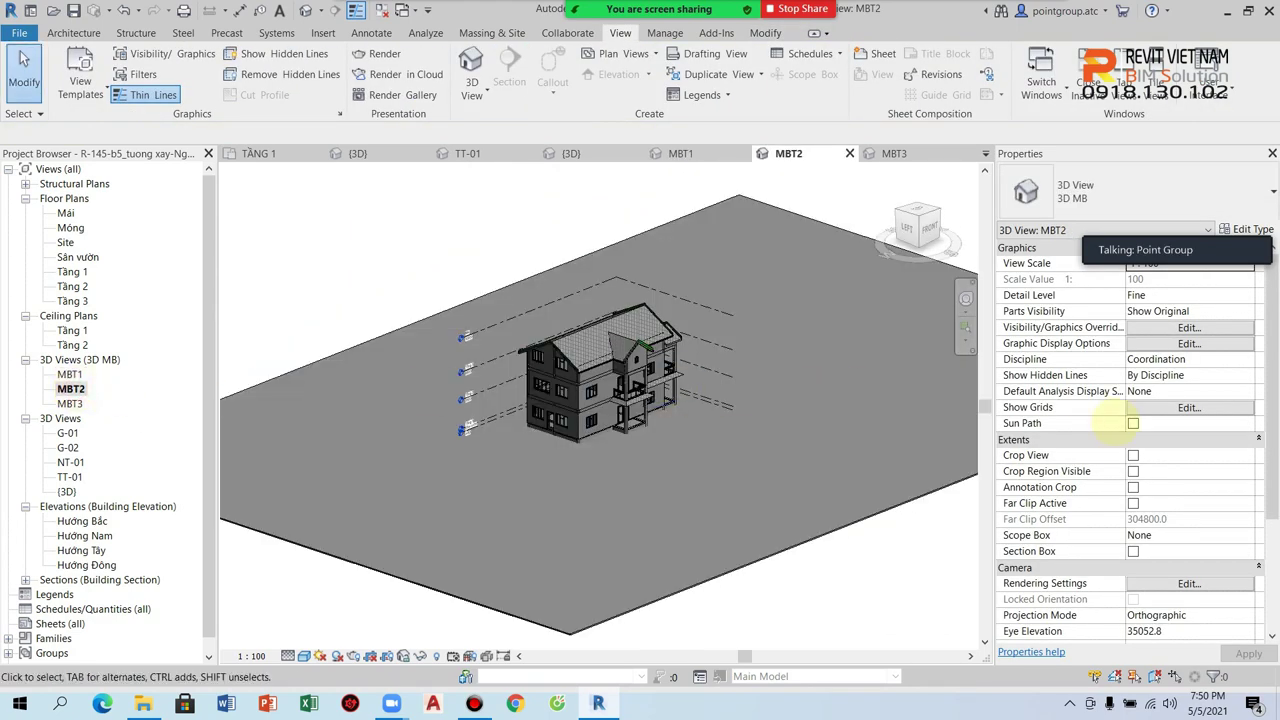
Hide the ground floor slab in the MBT2 view
{"action": "left_click", "coordinate": [766, 551]}
{"action": "right_click", "coordinate": [766, 551]}
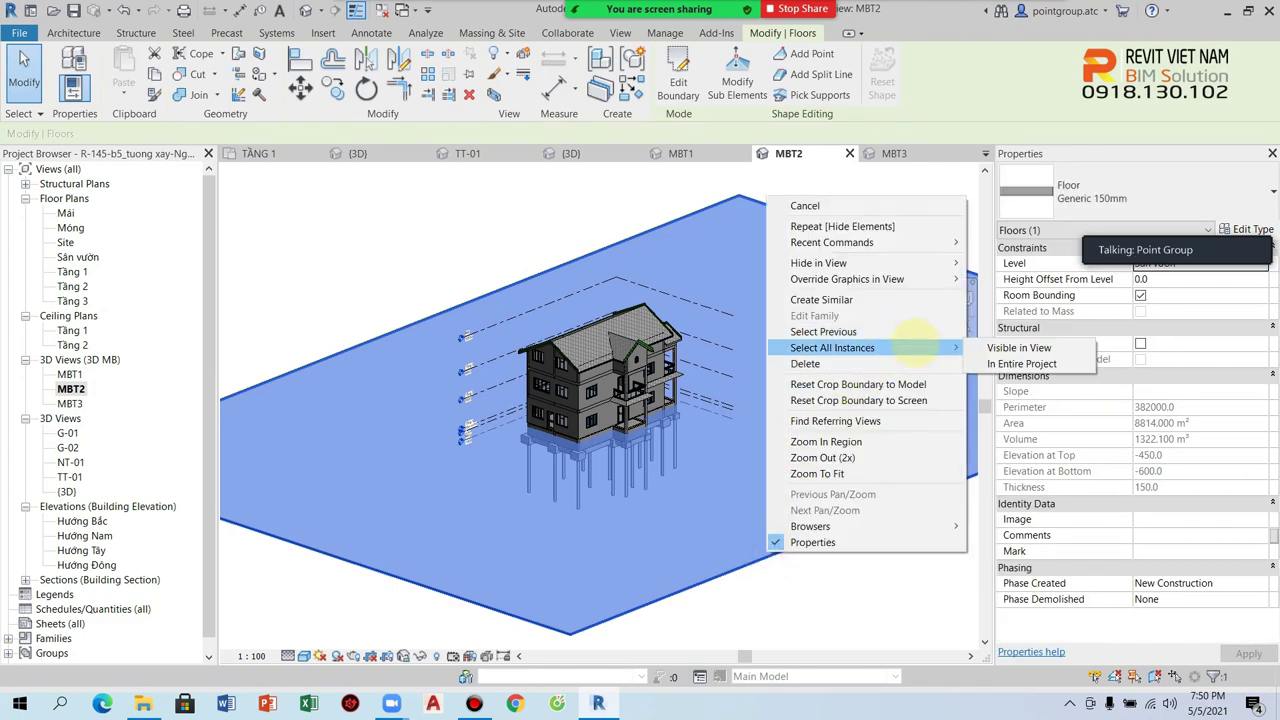
{"action": "left_click", "coordinate": [1018, 263]}
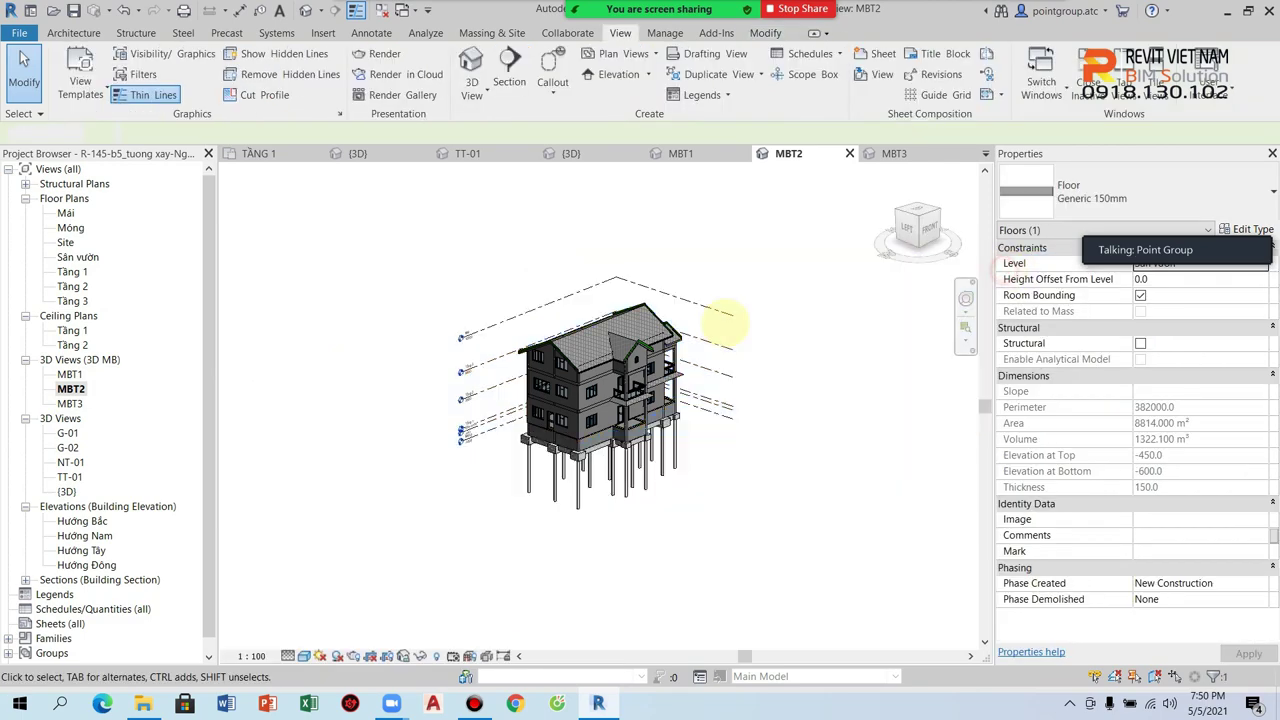
{"action": "left_click", "coordinate": [726, 322]}
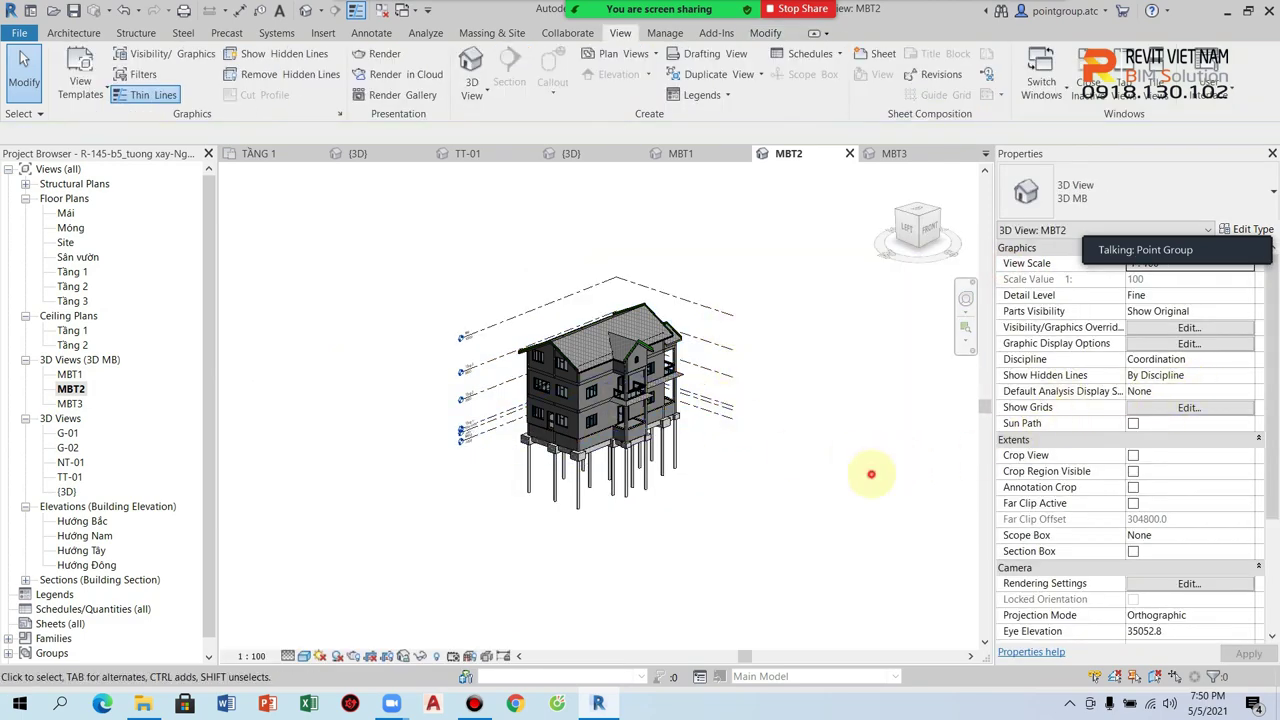
Orient MBT2 to the Tầng 2 floor plan with the ViewCube
{"action": "scroll", "coordinate": [845, 467], "scroll_direction": "down", "scroll_amount": 2}
{"action": "middle_click_drag", "start_coordinate": [845, 467], "coordinate": [697, 477]}
{"action": "right_click", "coordinate": [928, 236]}
{"action": "mouse_move", "coordinate": [944, 406]}
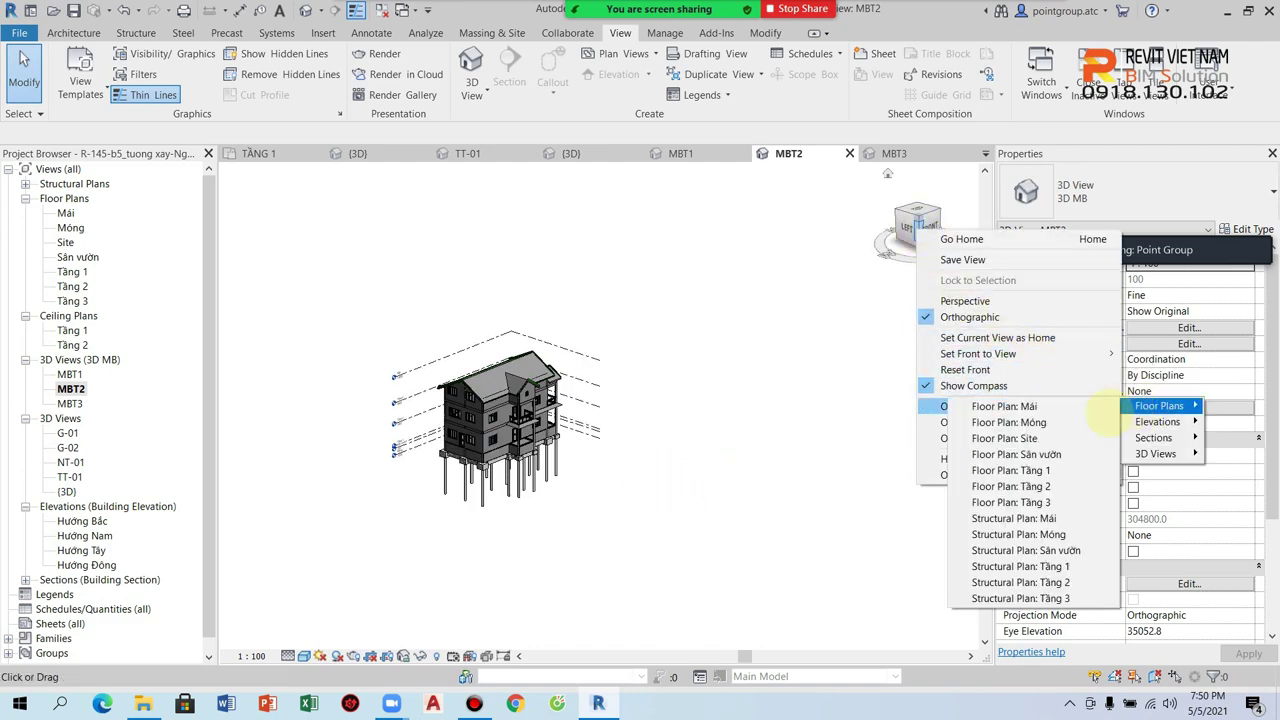
{"action": "left_click", "coordinate": [1012, 486]}
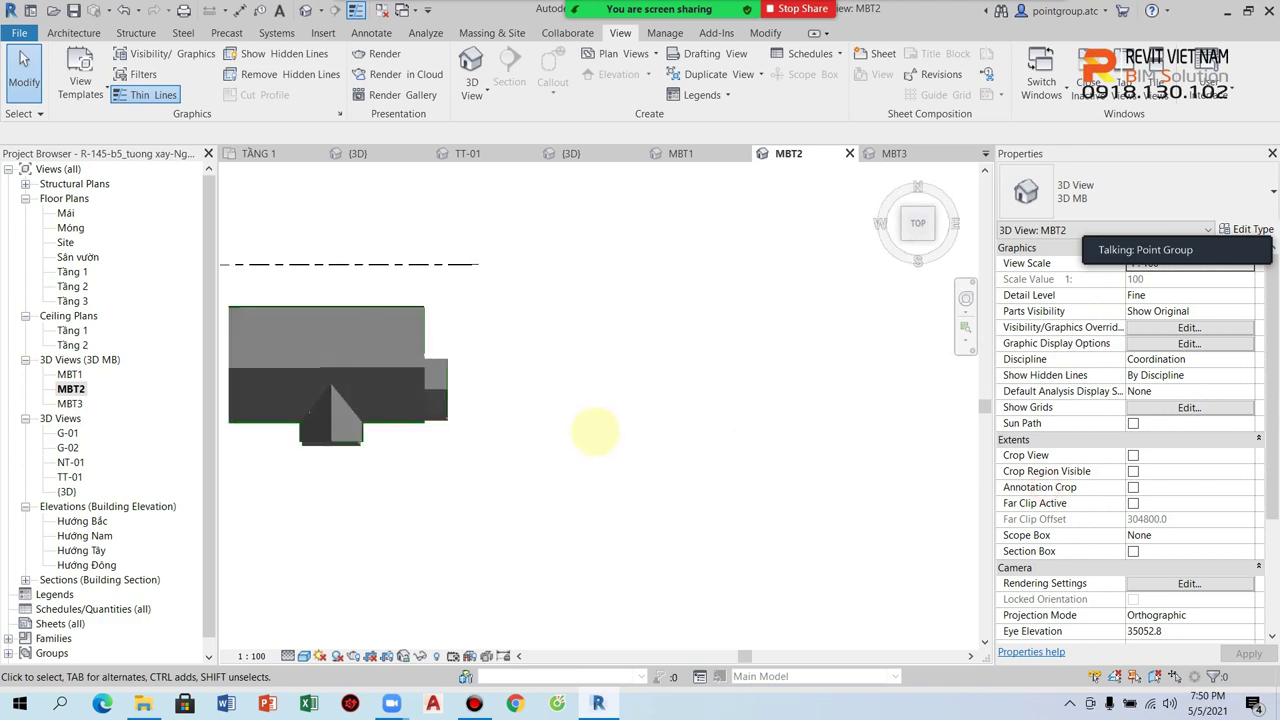
Orbit to an isometric view and pull the section box faces in around the house
{"action": "middle_click_drag", "start_coordinate": [570, 545], "coordinate": [703, 387], "text": "shift"}
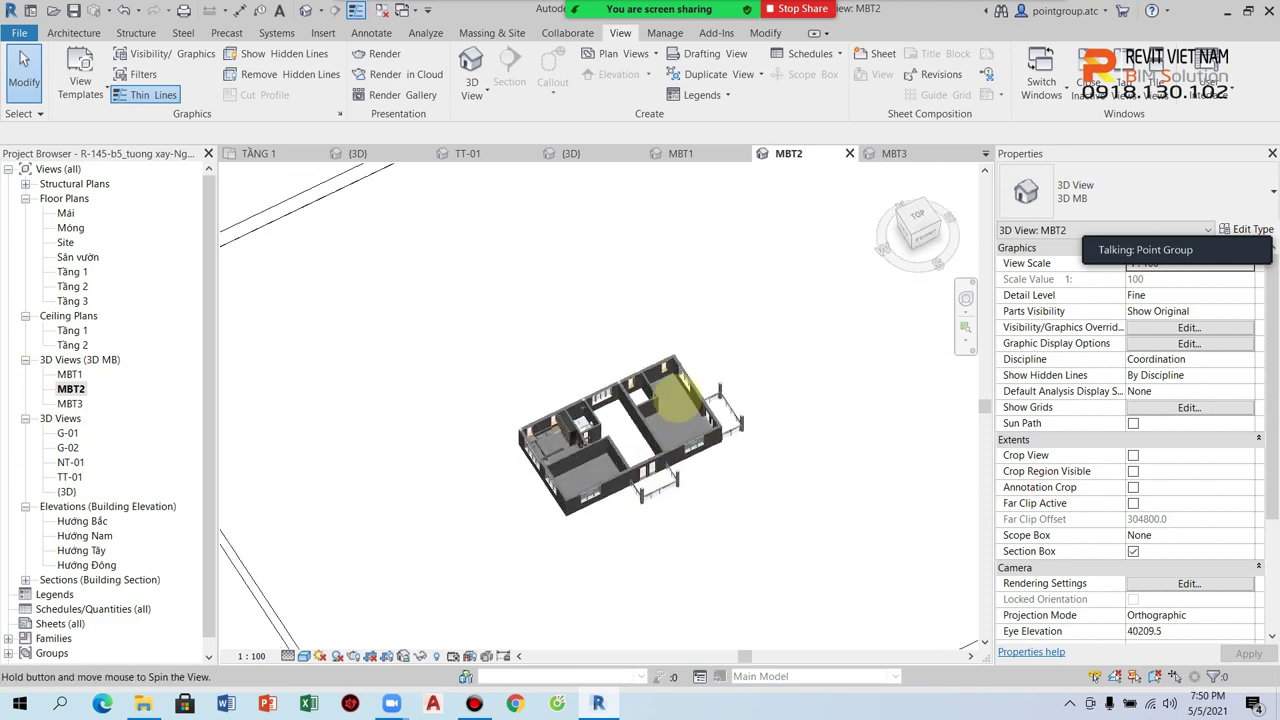
{"action": "scroll", "coordinate": [800, 375], "scroll_direction": "up", "scroll_amount": 3}
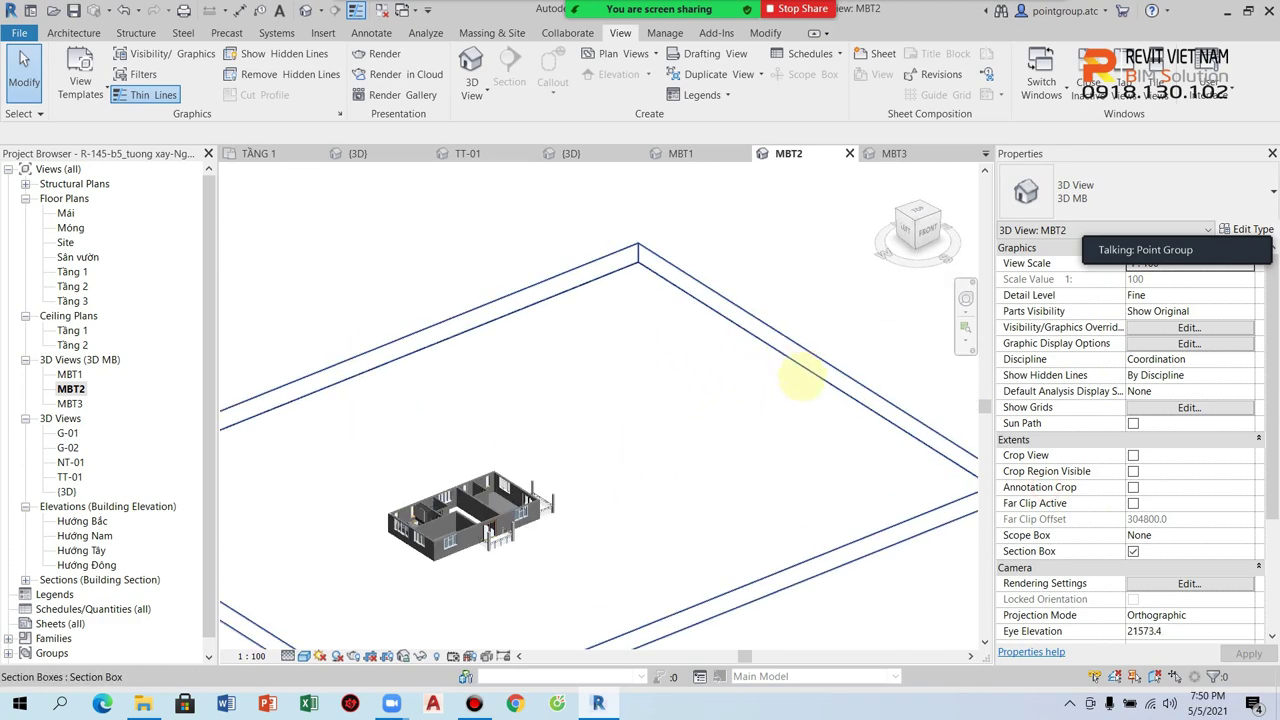
{"action": "left_click", "coordinate": [678, 543]}
{"action": "scroll", "coordinate": [708, 430], "scroll_direction": "down", "scroll_amount": 2}
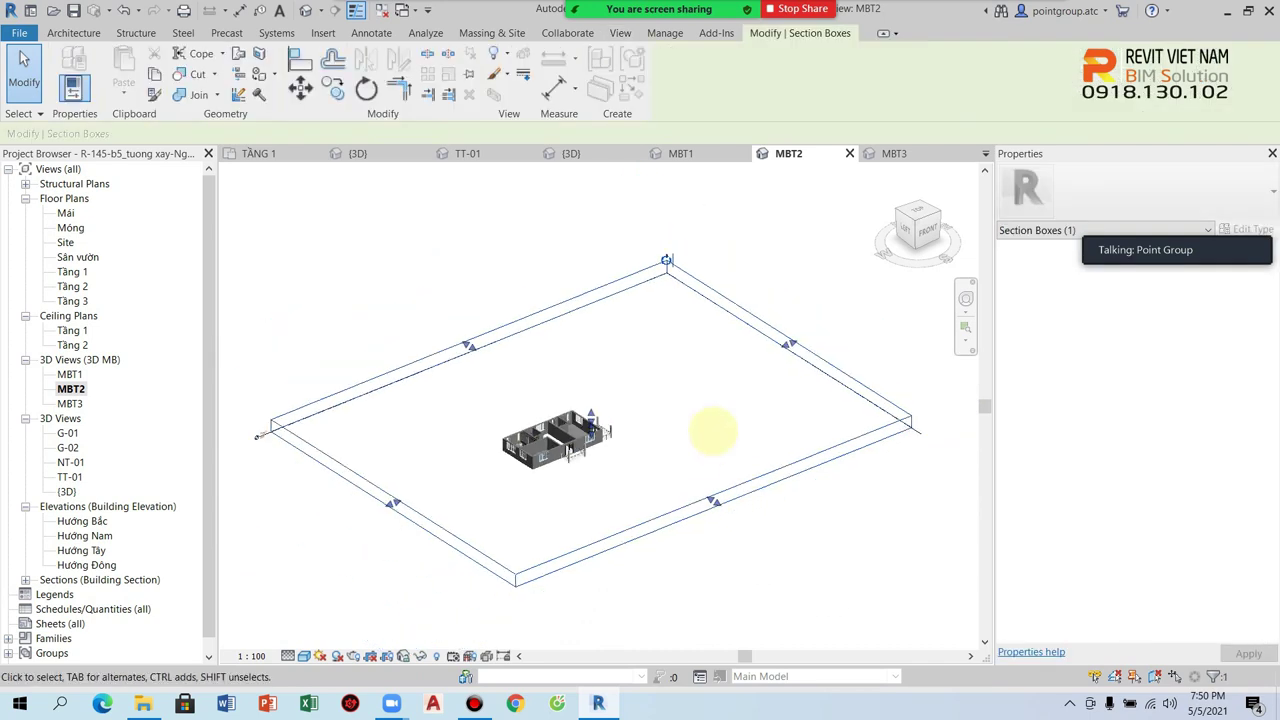
{"action": "left_click_drag", "start_coordinate": [769, 321], "coordinate": [612, 410]}
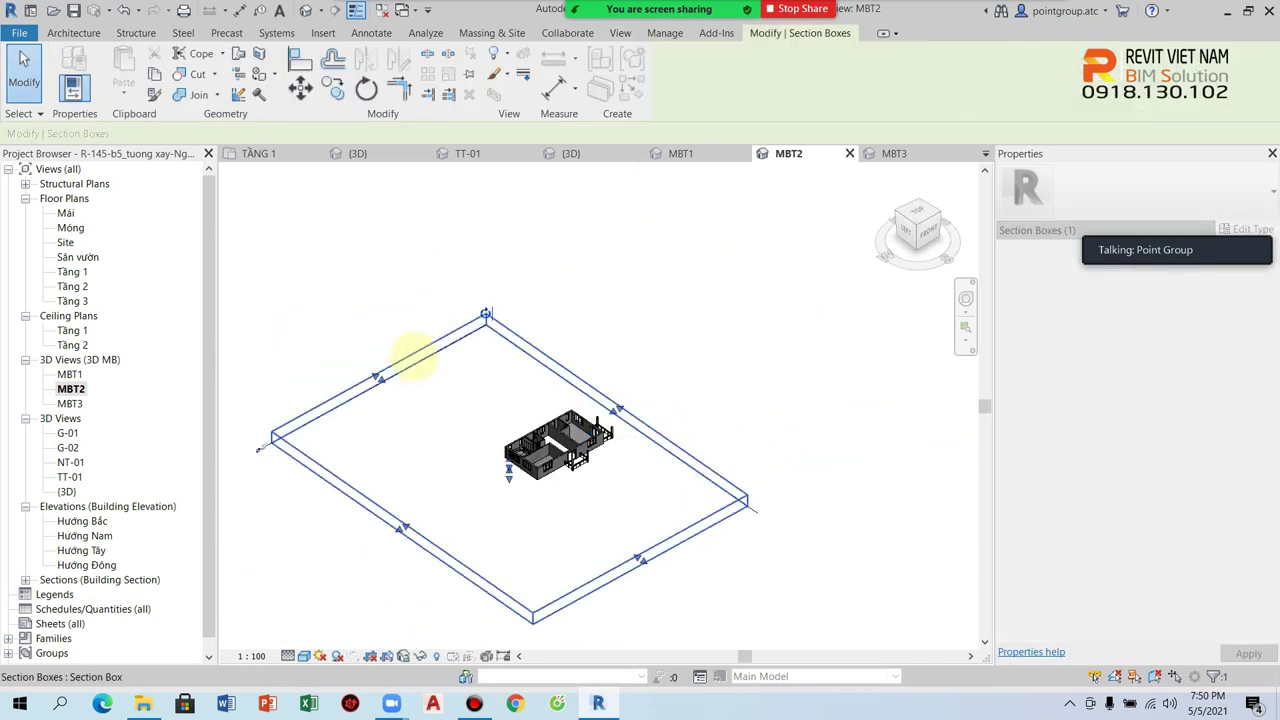
{"action": "left_click_drag", "start_coordinate": [388, 396], "coordinate": [631, 554]}
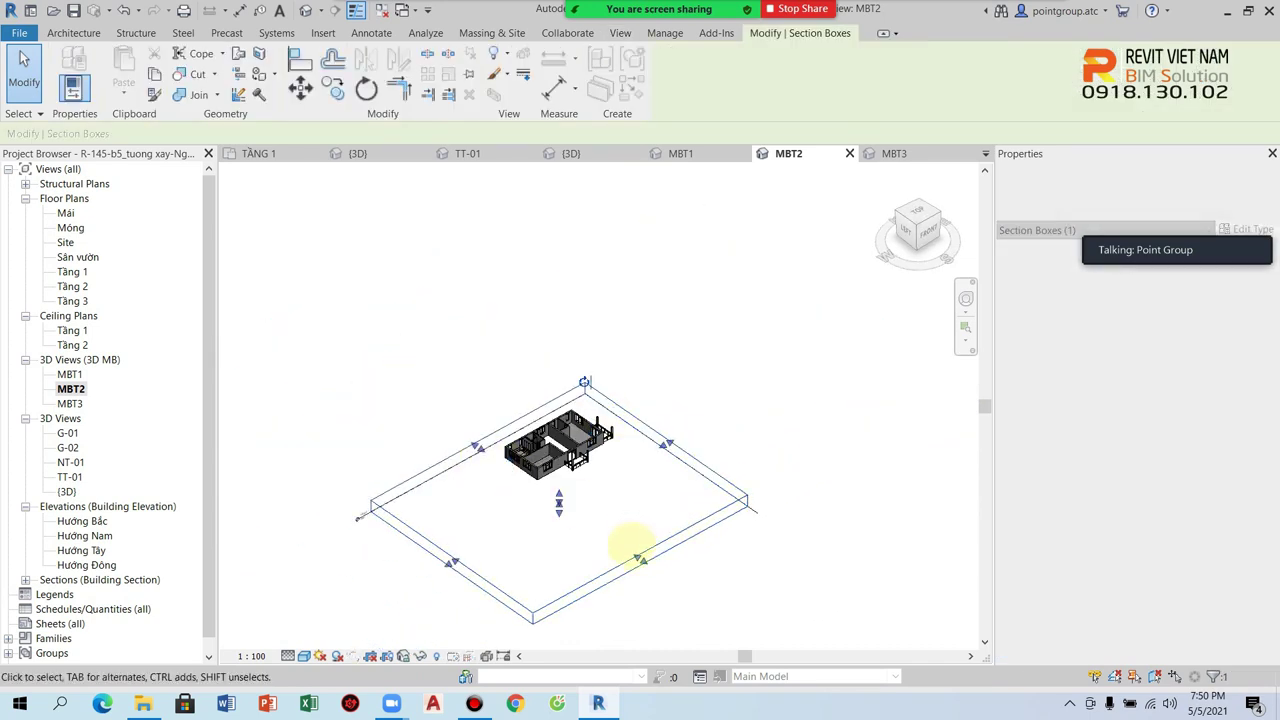
{"action": "left_click_drag", "start_coordinate": [558, 492], "coordinate": [488, 540]}
{"action": "left_click_drag", "start_coordinate": [405, 530], "coordinate": [484, 496]}
Extend the box's front face to include the porch and railing, then reopen MBT1
{"action": "scroll", "coordinate": [540, 465], "scroll_direction": "up", "scroll_amount": 3}
{"action": "scroll", "coordinate": [571, 495], "scroll_direction": "up", "scroll_amount": 2}
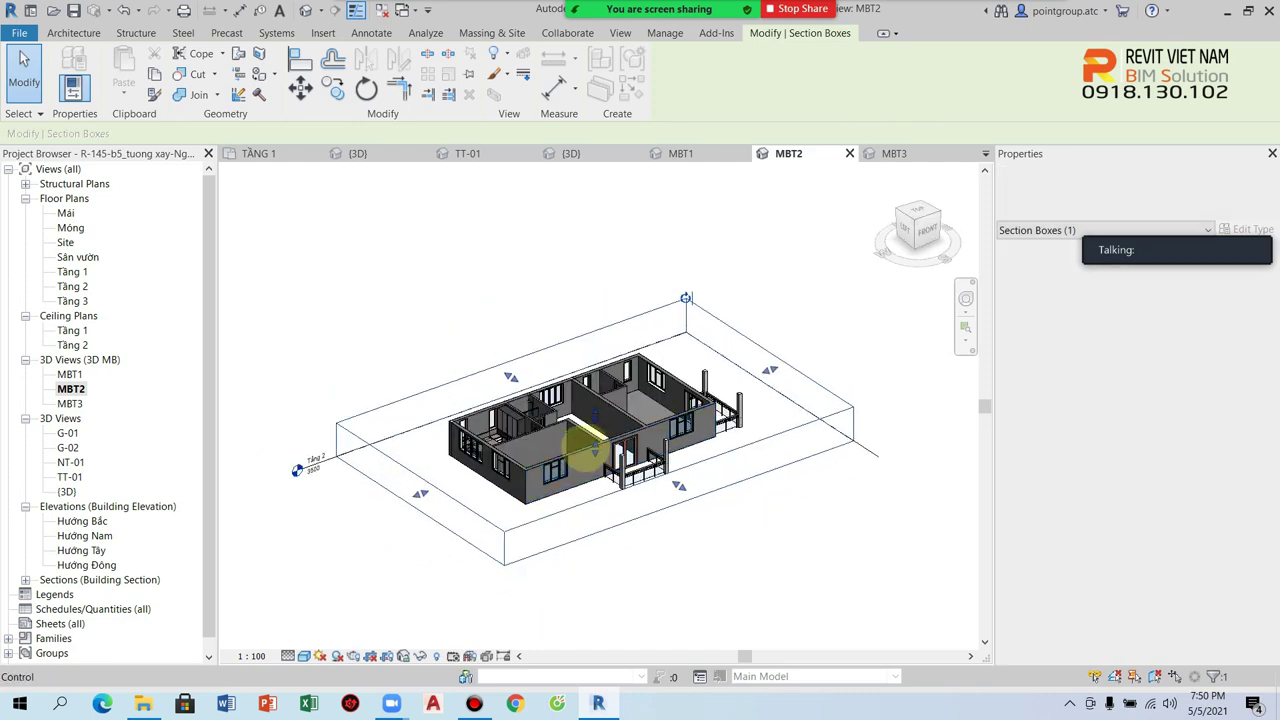
{"action": "scroll", "coordinate": [600, 451], "scroll_direction": "up", "scroll_amount": 3}
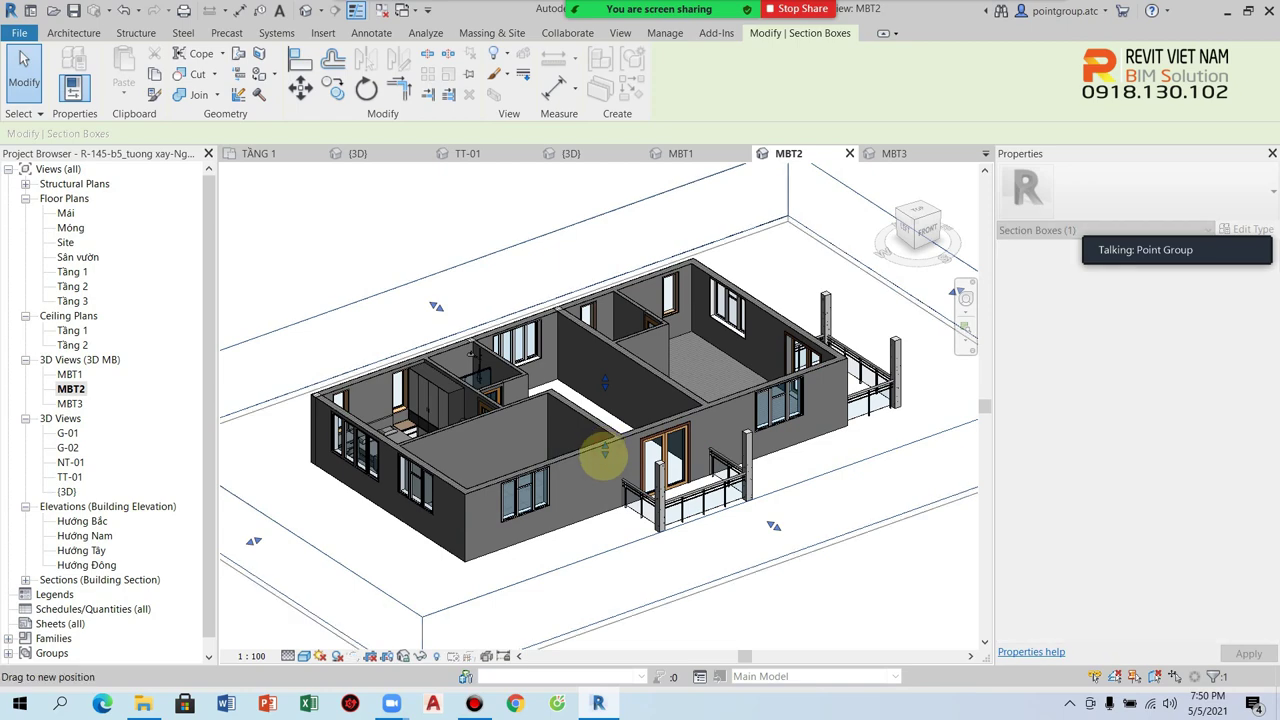
{"action": "left_click_drag", "start_coordinate": [604, 452], "coordinate": [604, 457]}
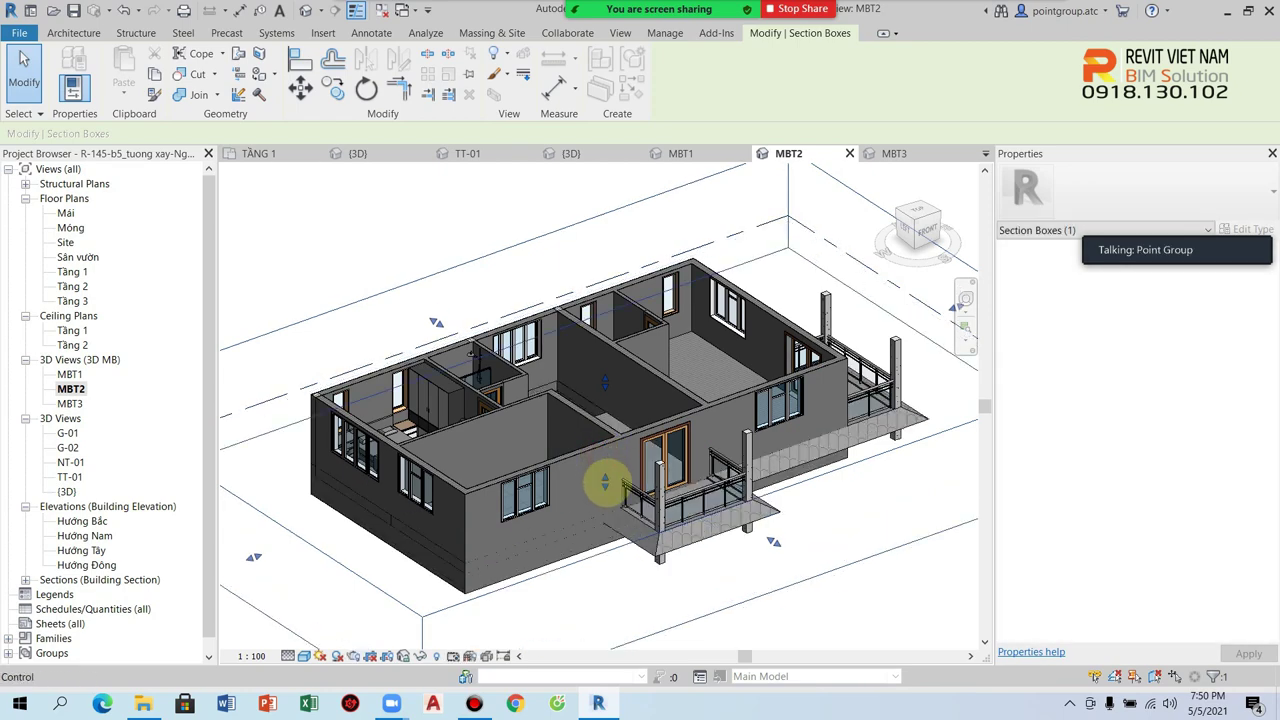
{"action": "scroll", "coordinate": [604, 484], "scroll_direction": "up", "scroll_amount": 2}
{"action": "scroll", "coordinate": [604, 420], "scroll_direction": "up", "scroll_amount": 2}
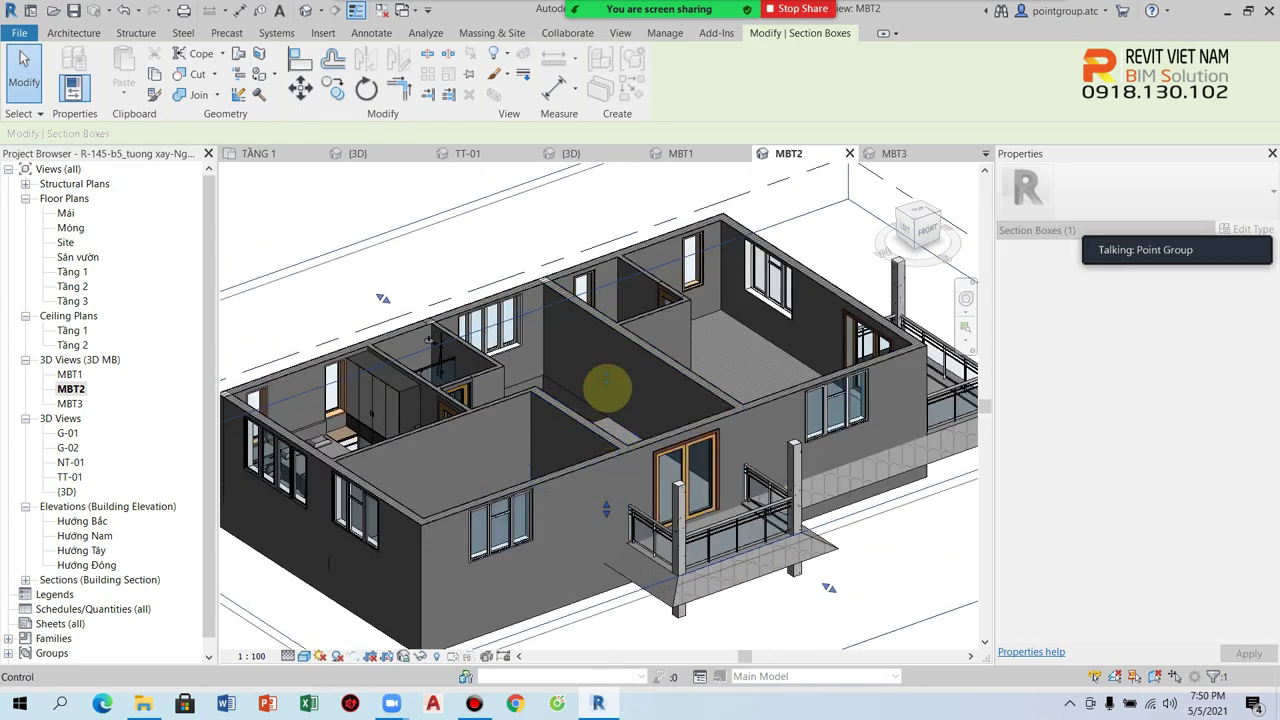
{"action": "scroll", "coordinate": [602, 380], "scroll_direction": "up", "scroll_amount": 1}
{"action": "scroll", "coordinate": [449, 494], "scroll_direction": "up", "scroll_amount": 2}
{"action": "scroll", "coordinate": [472, 392], "scroll_direction": "up", "scroll_amount": 2}
{"action": "scroll", "coordinate": [552, 403], "scroll_direction": "down", "scroll_amount": 3}
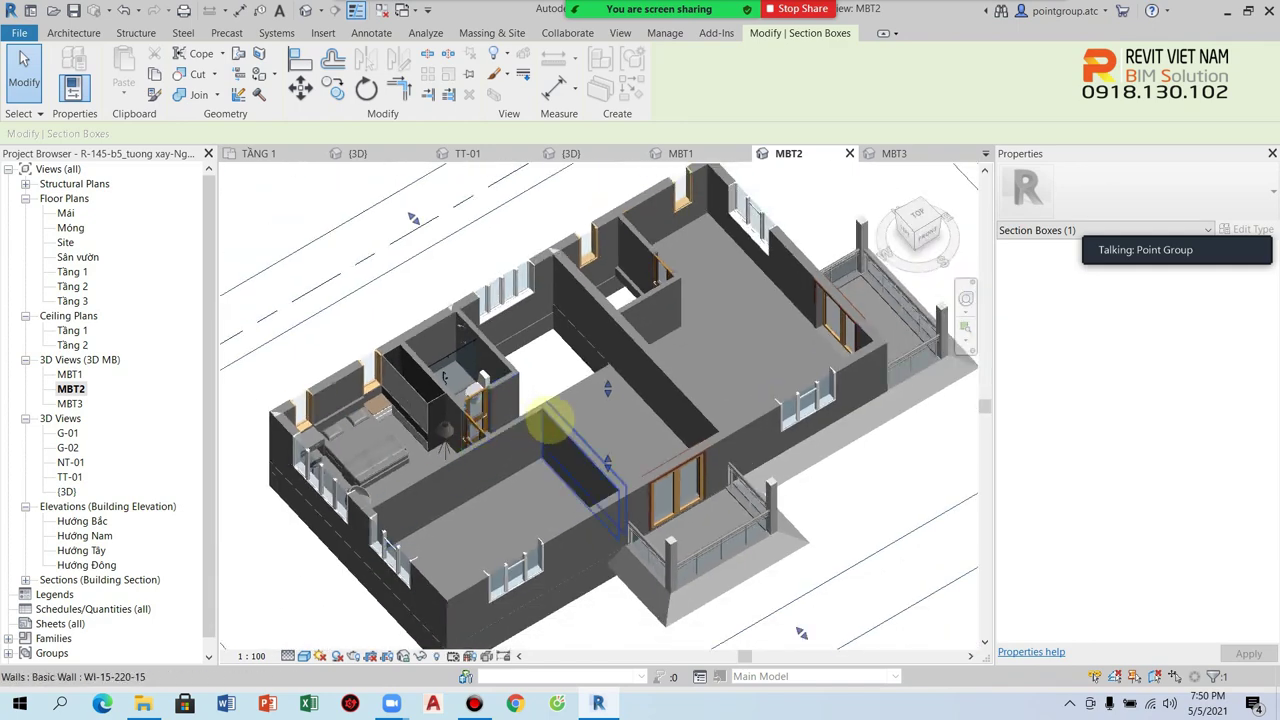
{"action": "scroll", "coordinate": [563, 283], "scroll_direction": "down", "scroll_amount": 2}
{"action": "scroll", "coordinate": [600, 270], "scroll_direction": "down", "scroll_amount": 2}
{"action": "left_click", "coordinate": [906, 218]}
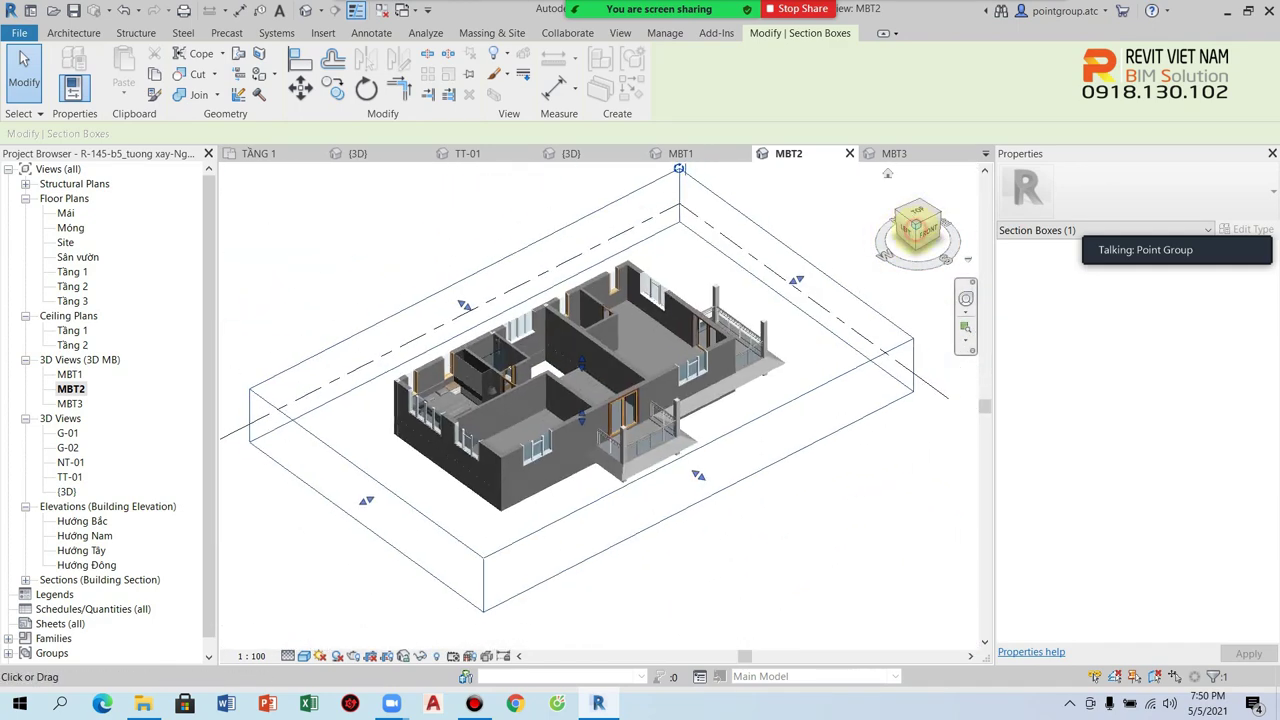
{"action": "left_click", "coordinate": [765, 498]}
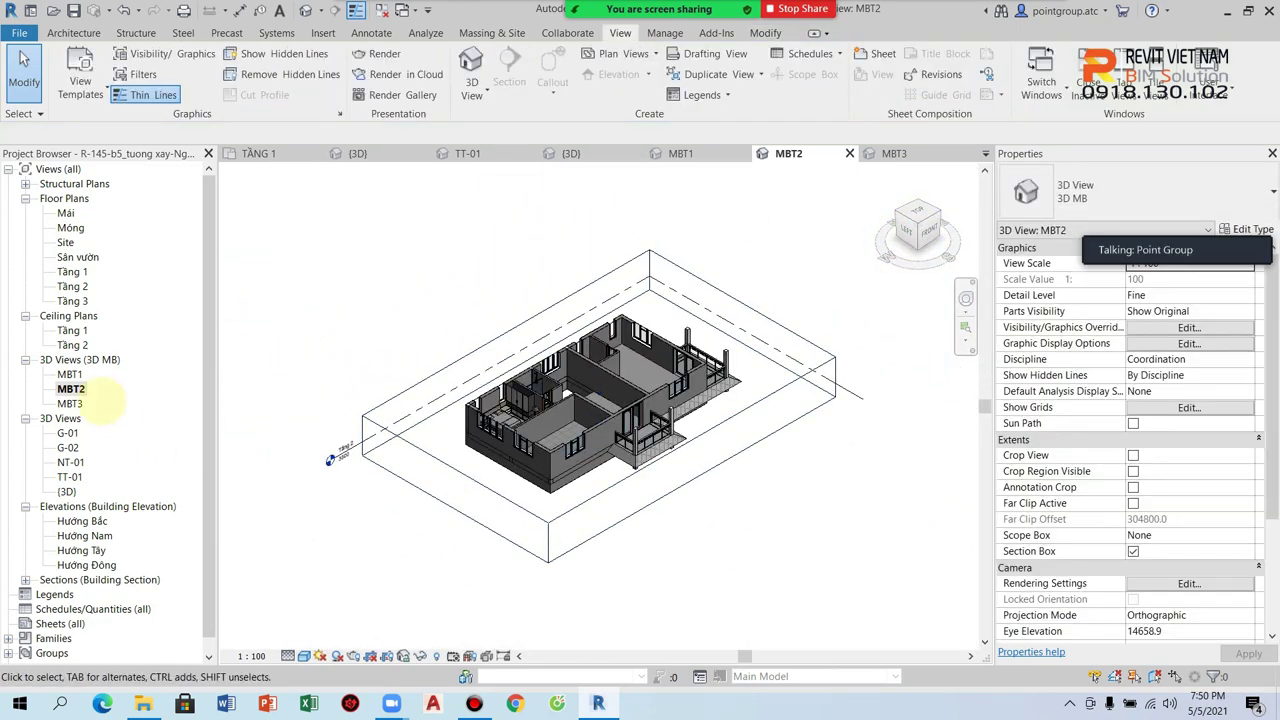
{"action": "double_click", "coordinate": [70, 374]}
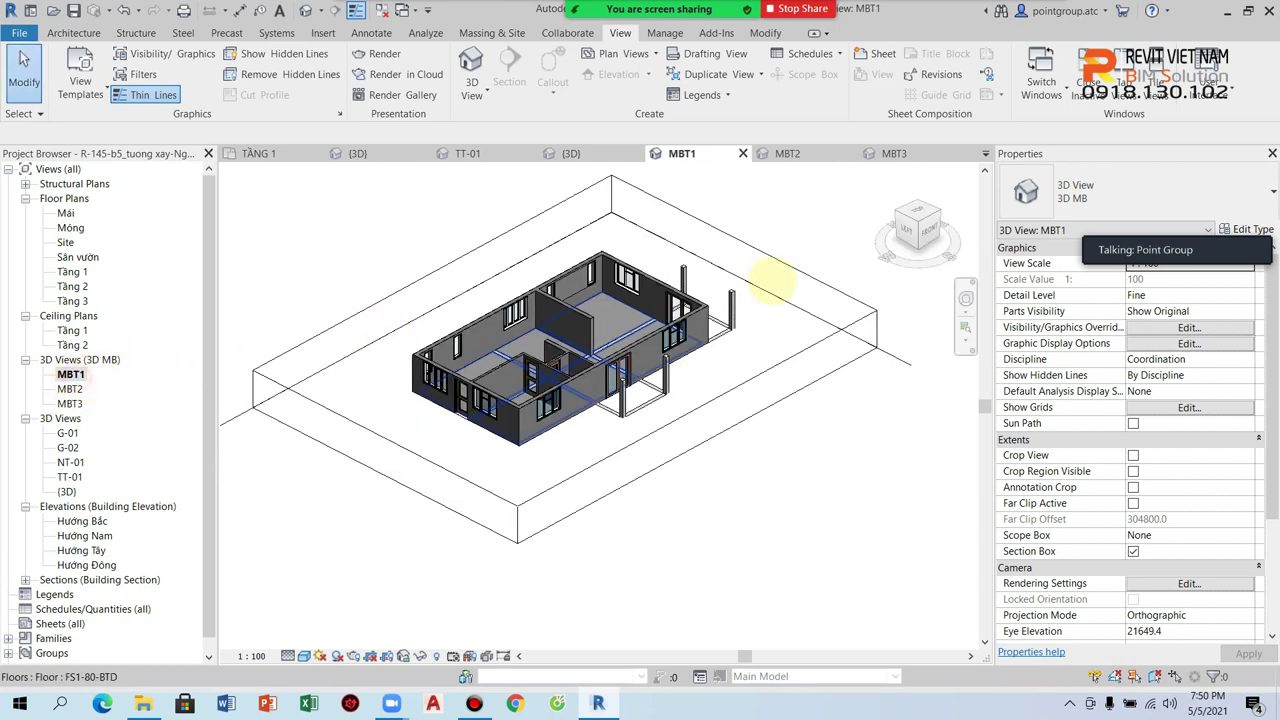
Orbit MBT1 to a lower viewpoint, check MBT2, and open MBT3
{"action": "left_click_drag", "start_coordinate": [918, 220], "coordinate": [578, 308]}
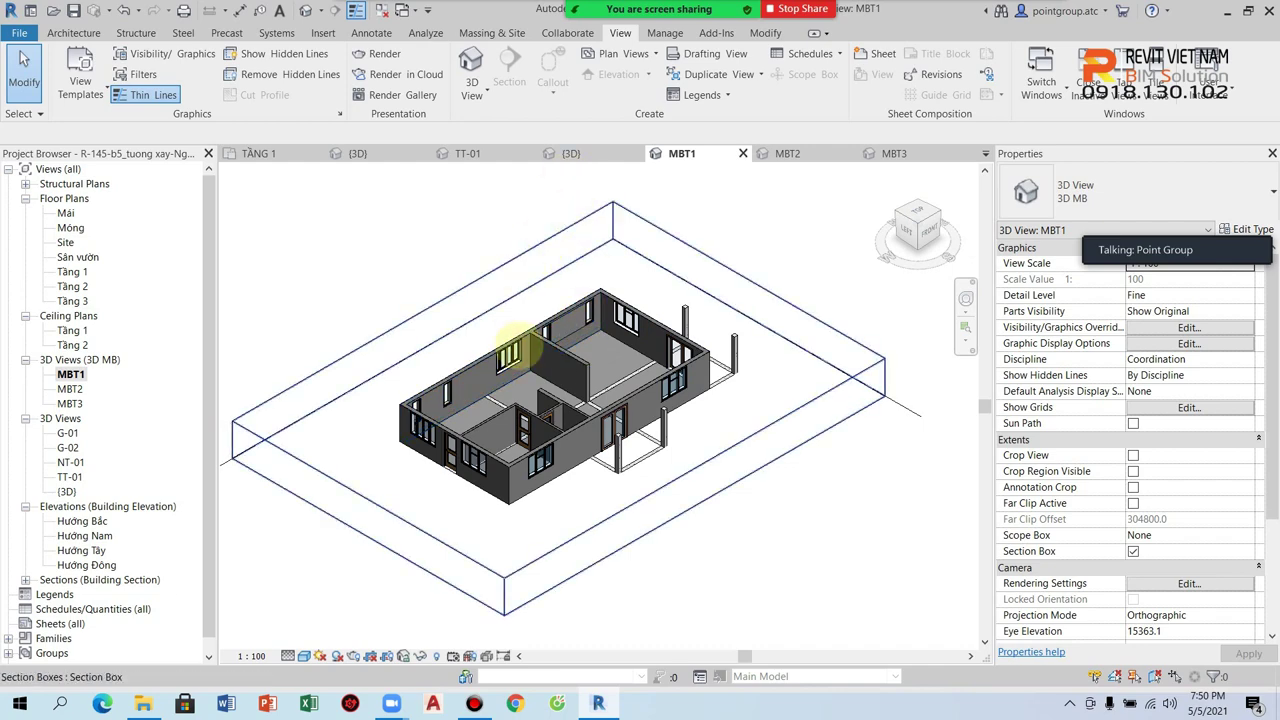
{"action": "double_click", "coordinate": [72, 389]}
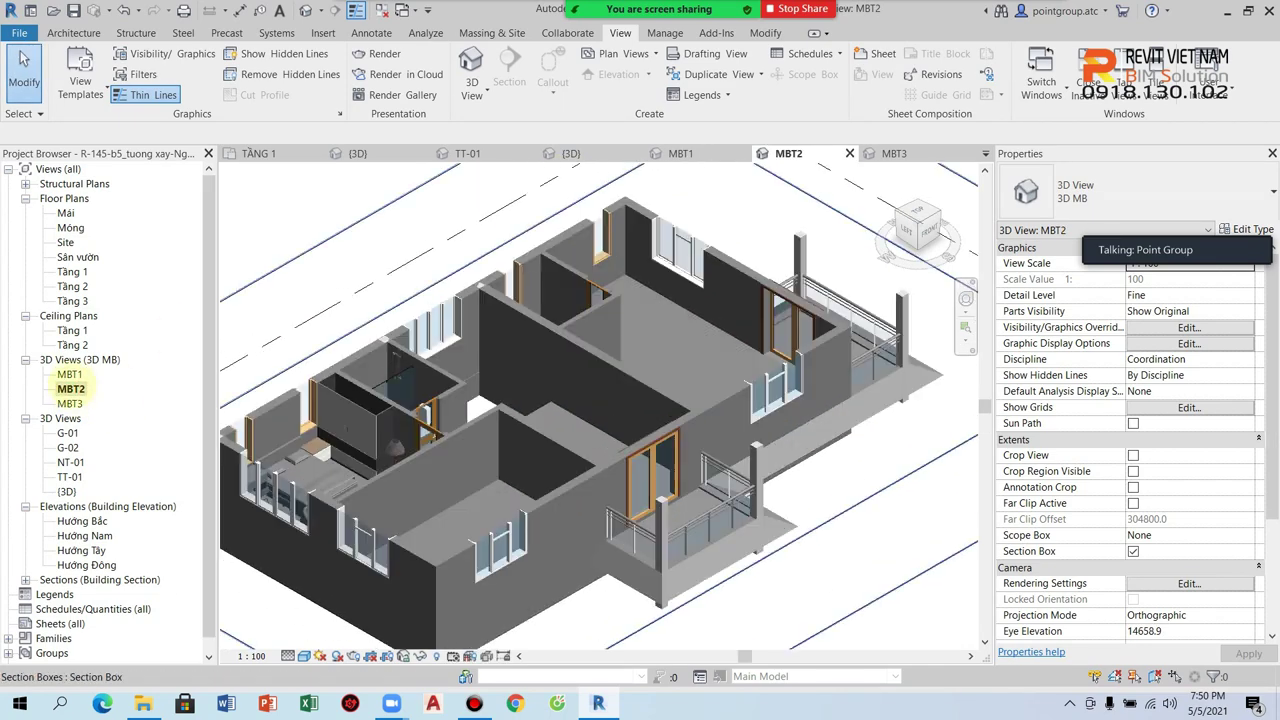
{"action": "double_click", "coordinate": [70, 403]}
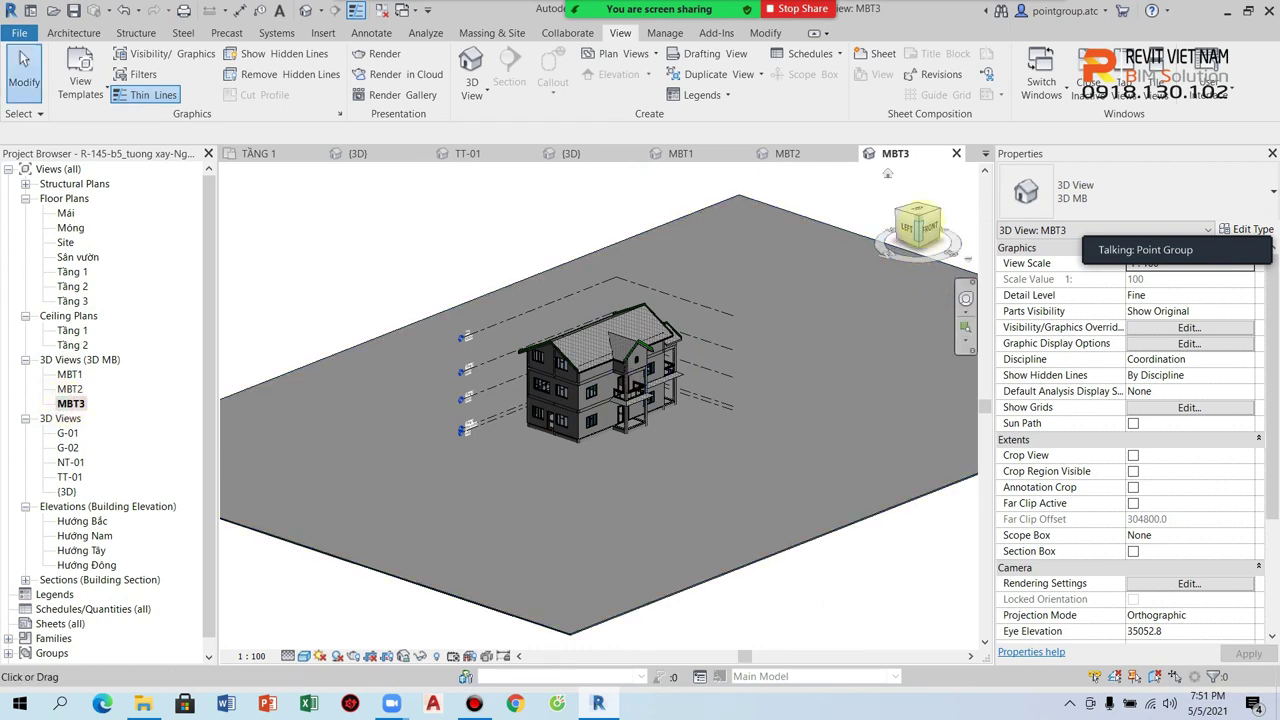
Section-box MBT3 to its top floor plan and orbit to show it under the roof
{"action": "right_click", "coordinate": [920, 224]}
{"action": "mouse_move", "coordinate": [1165, 398]}
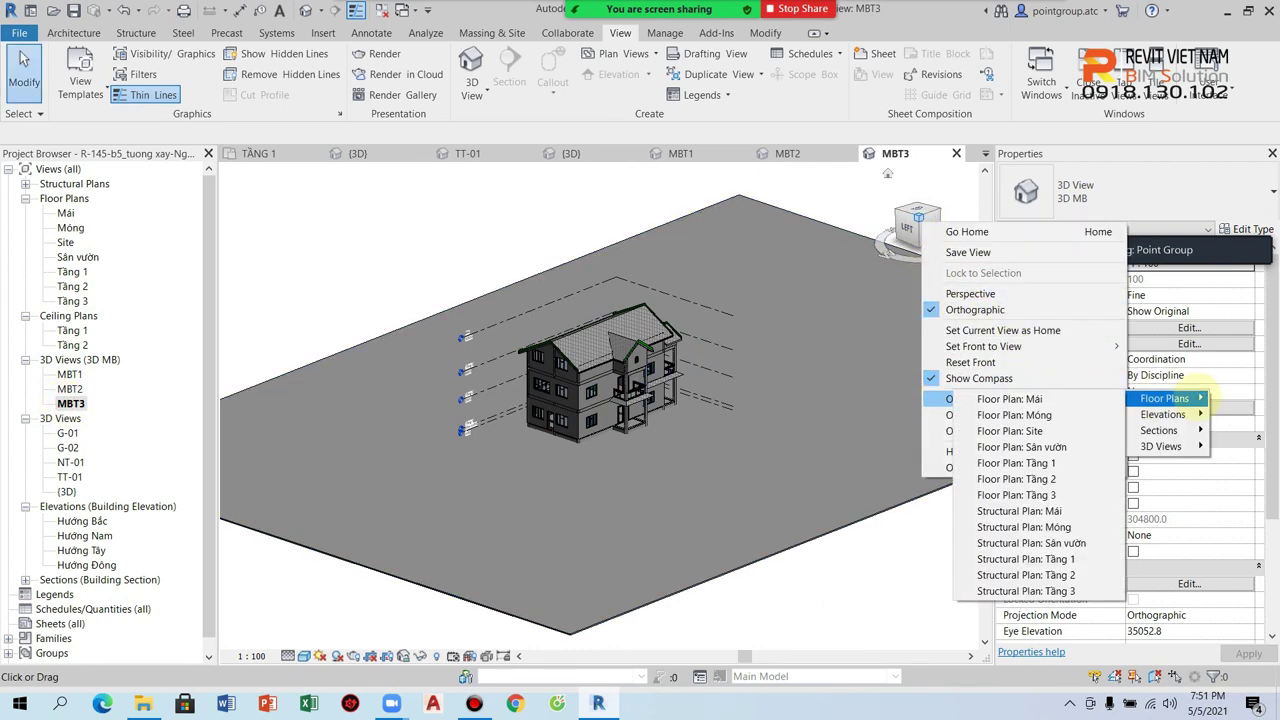
{"action": "left_click", "coordinate": [1000, 494]}
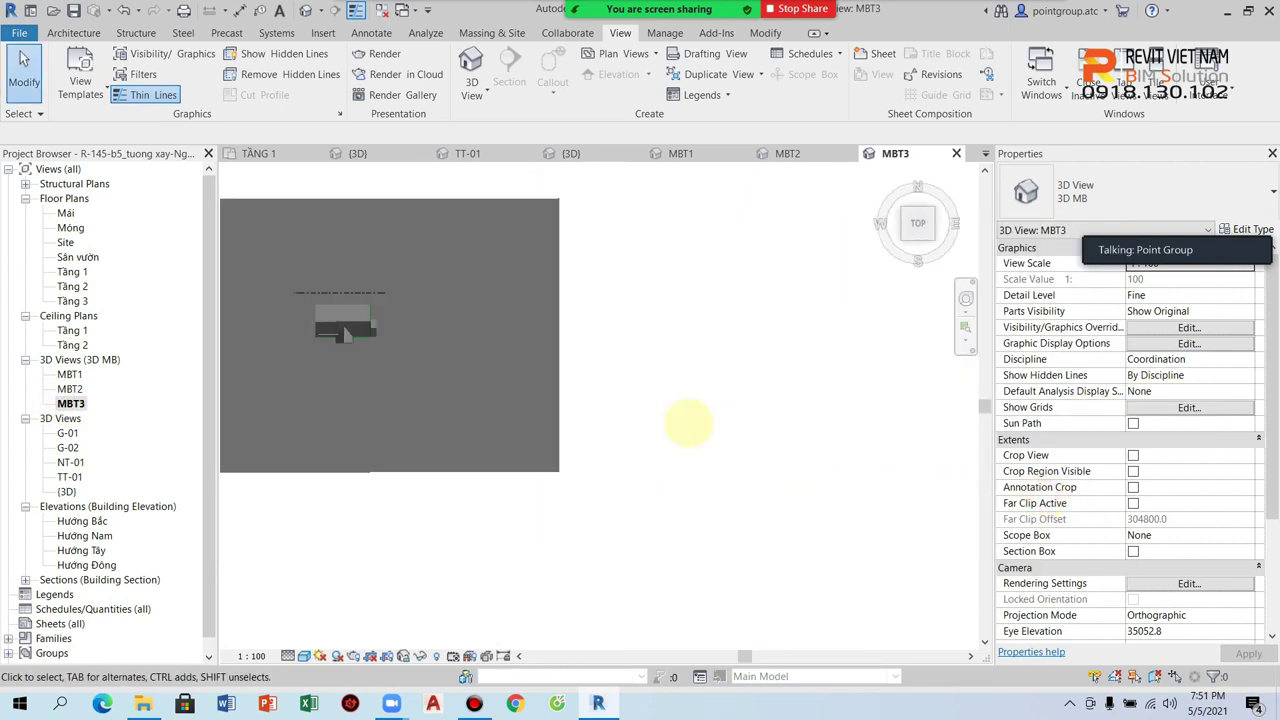
{"action": "middle_click_drag", "start_coordinate": [651, 434], "coordinate": [574, 344], "text": "shift"}
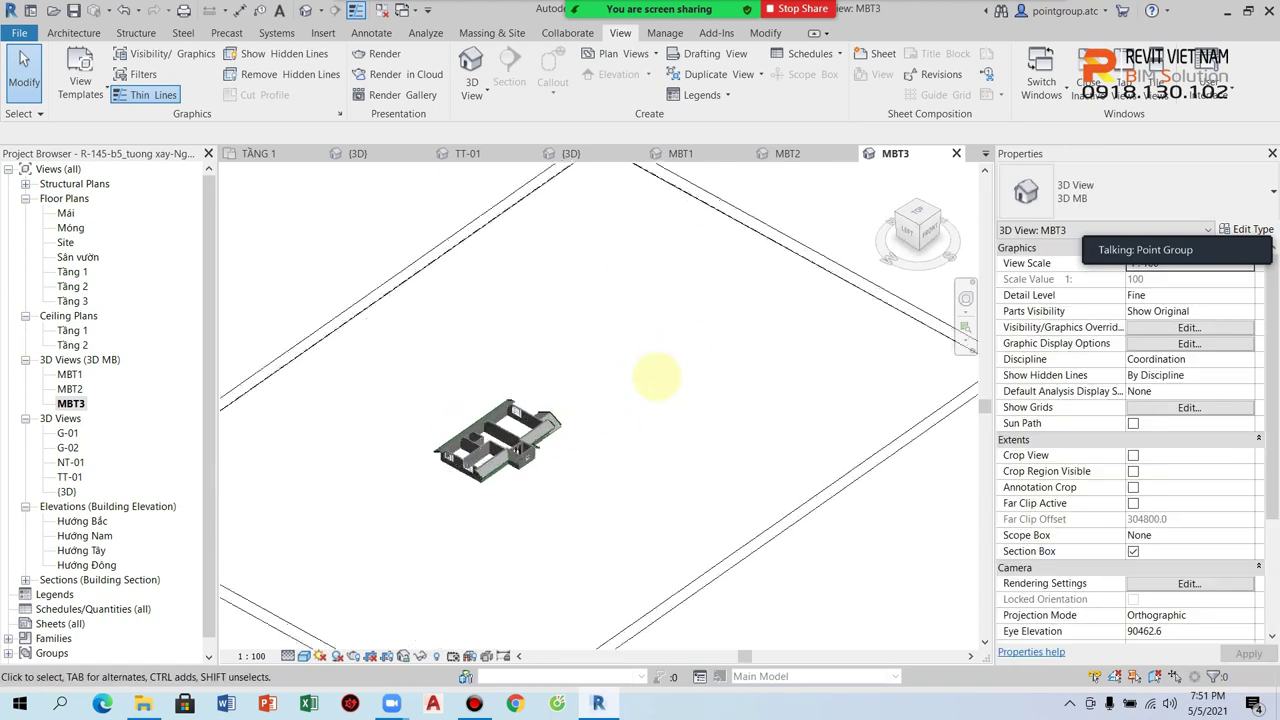
{"action": "scroll", "coordinate": [571, 509], "scroll_direction": "up", "scroll_amount": 2}
{"action": "scroll", "coordinate": [586, 557], "scroll_direction": "up", "scroll_amount": 2}
{"action": "scroll", "coordinate": [491, 423], "scroll_direction": "up", "scroll_amount": 3}
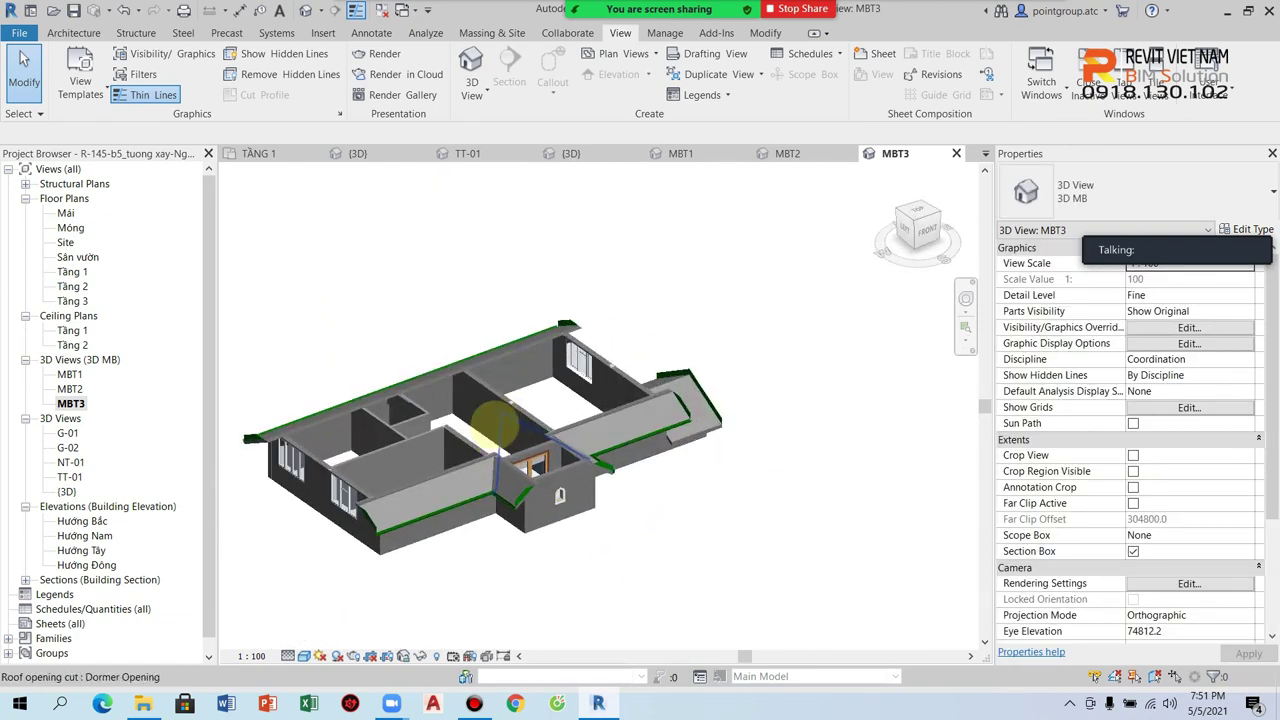
{"action": "middle_click_drag", "start_coordinate": [510, 492], "coordinate": [407, 402], "text": "shift"}
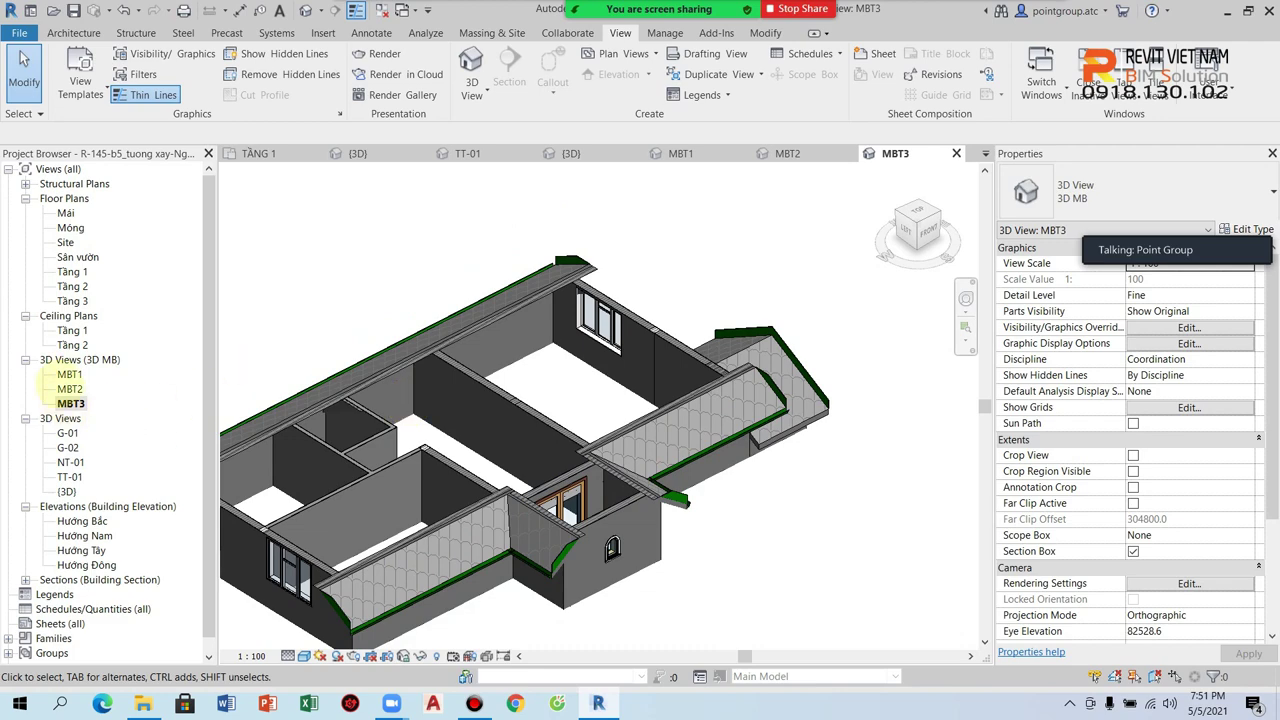
Review MBT1, MBT2 and MBT3 in turn, then open the default {3D} view
{"action": "double_click", "coordinate": [68, 374]}
{"action": "double_click", "coordinate": [70, 389]}
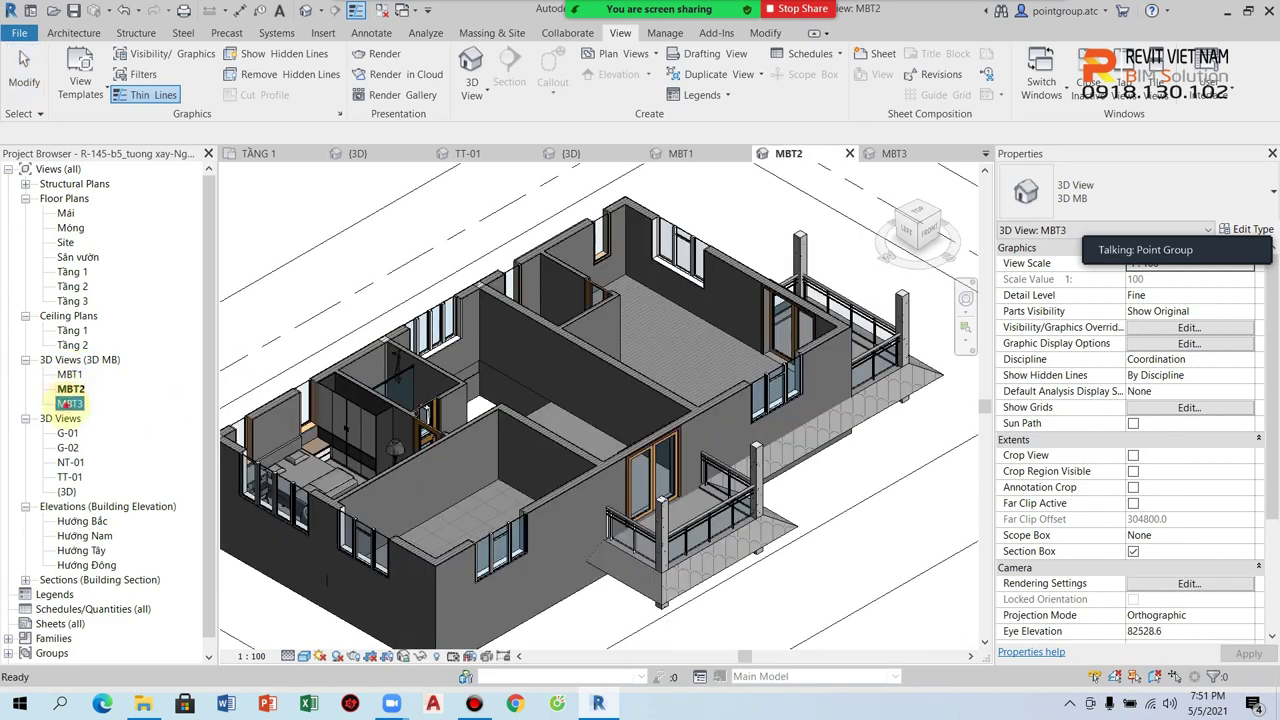
{"action": "double_click", "coordinate": [70, 403]}
{"action": "double_click", "coordinate": [66, 491]}
{"action": "right_click", "coordinate": [65, 492]}
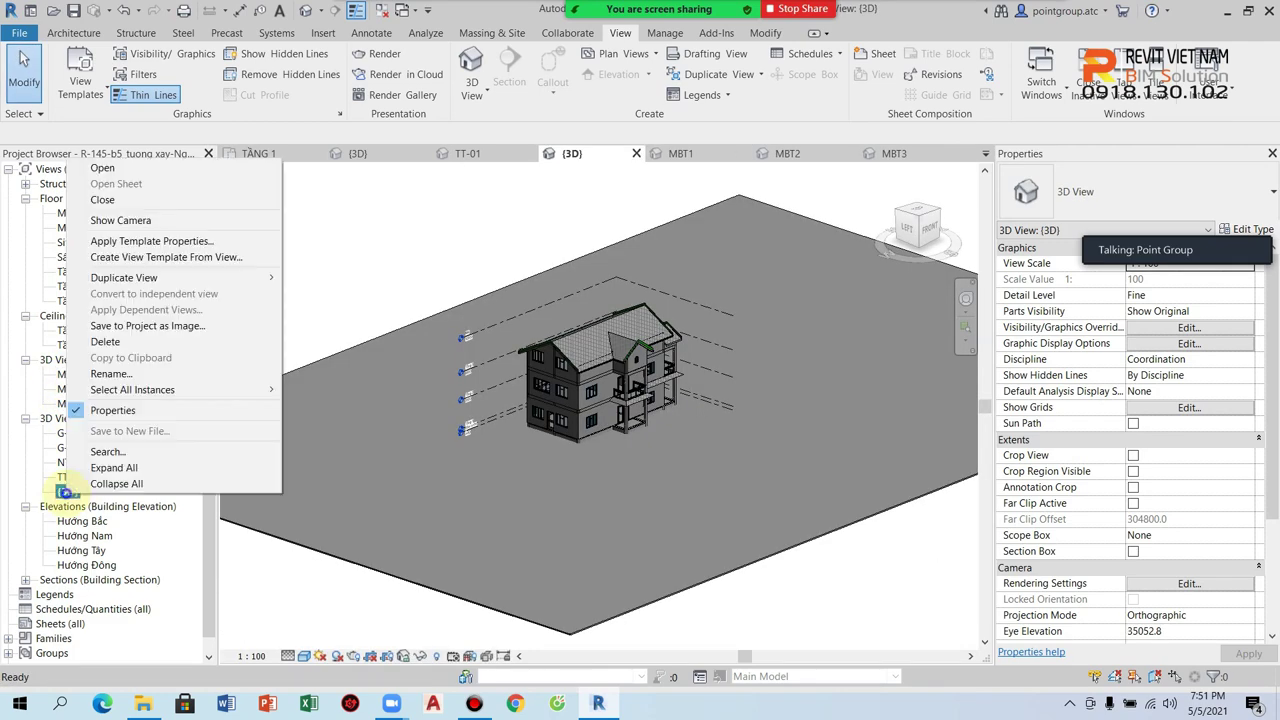
Duplicate the {3D} view and rename the copy 'MC A-A'
{"action": "mouse_move", "coordinate": [124, 277]}
{"action": "left_click", "coordinate": [330, 278]}
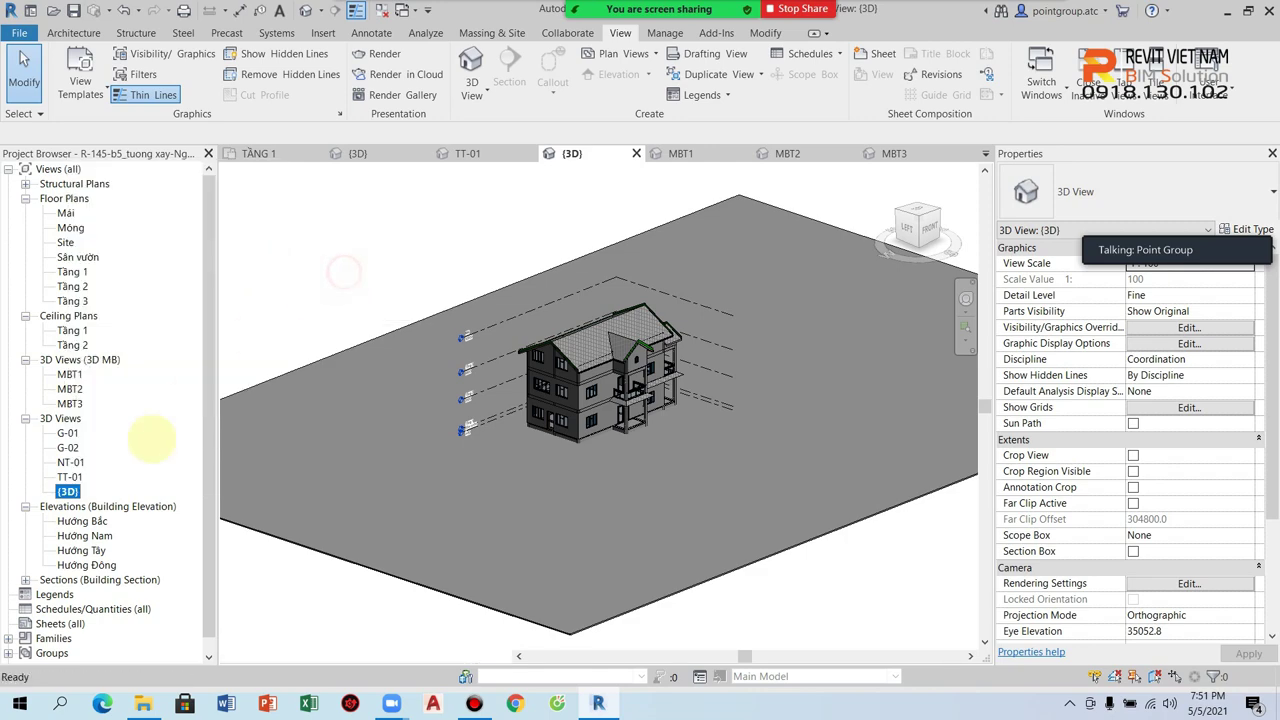
{"action": "right_click", "coordinate": [75, 506]}
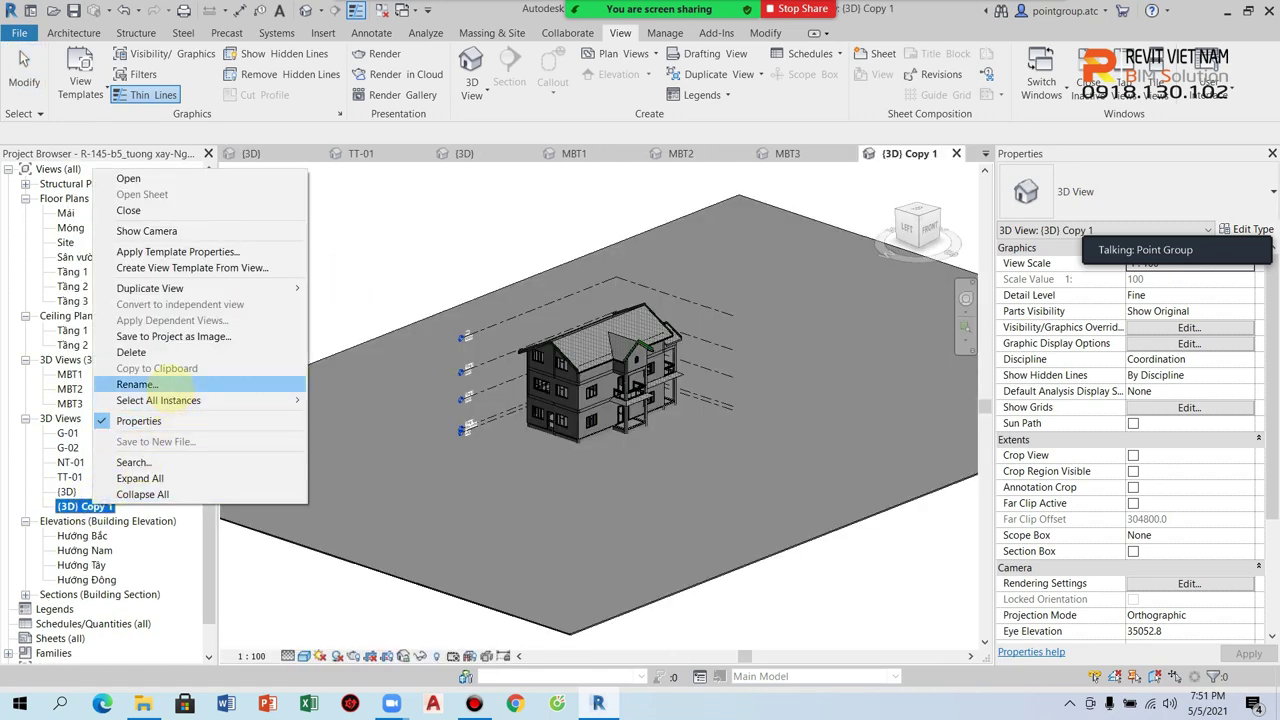
{"action": "left_click", "coordinate": [170, 388]}
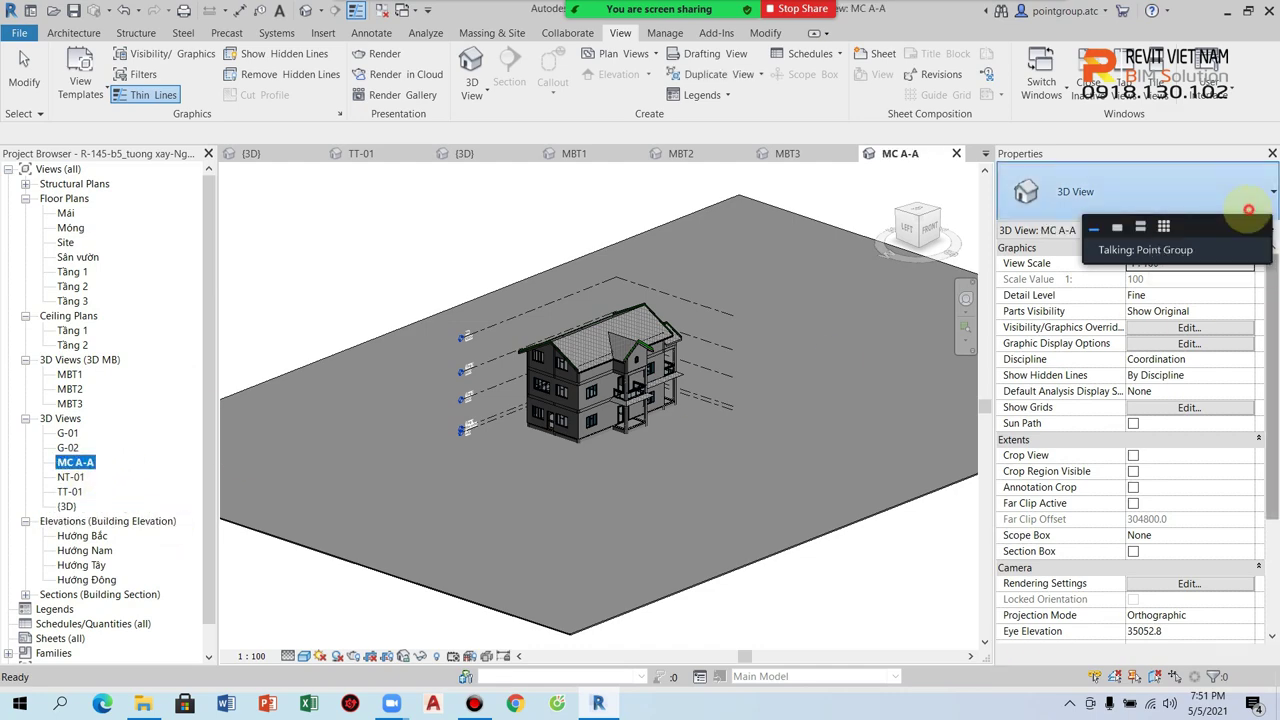
{"action": "left_click", "coordinate": [1258, 195]}
{"action": "key", "text": "Escape"}
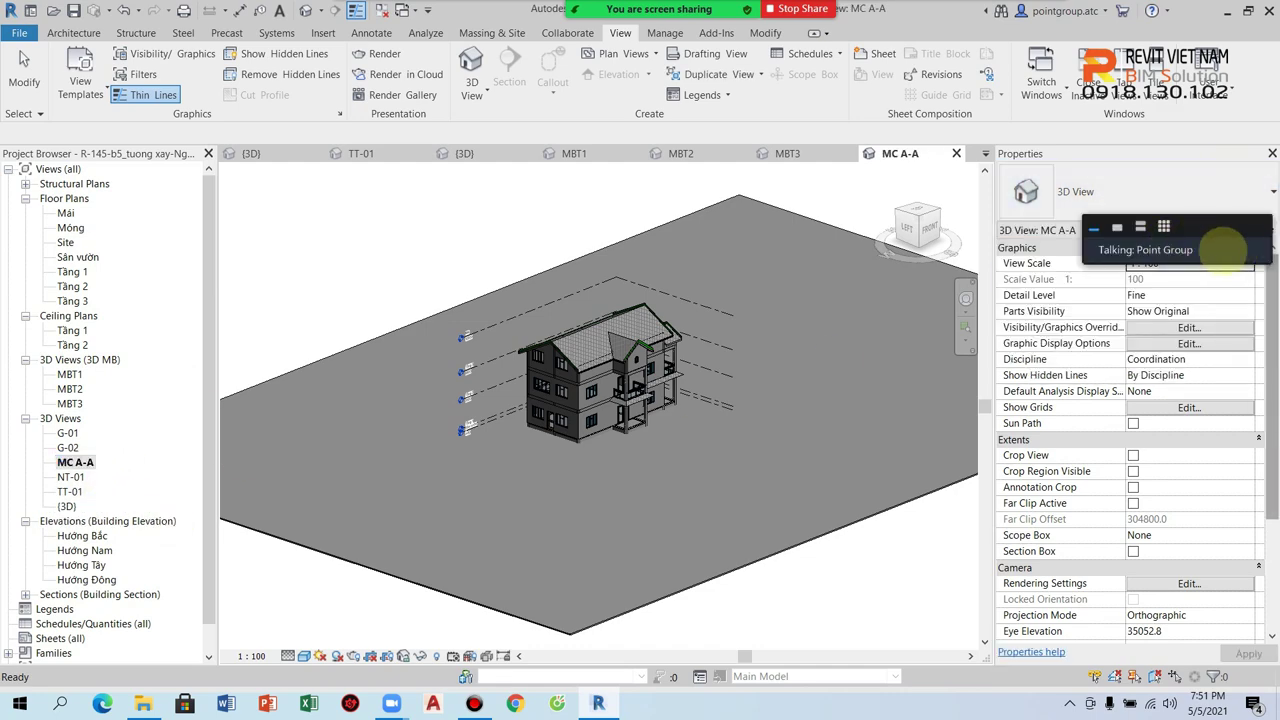
Create a new 3D view type '3D MC' and assign it to MC A-A
{"action": "left_click", "coordinate": [1252, 228]}
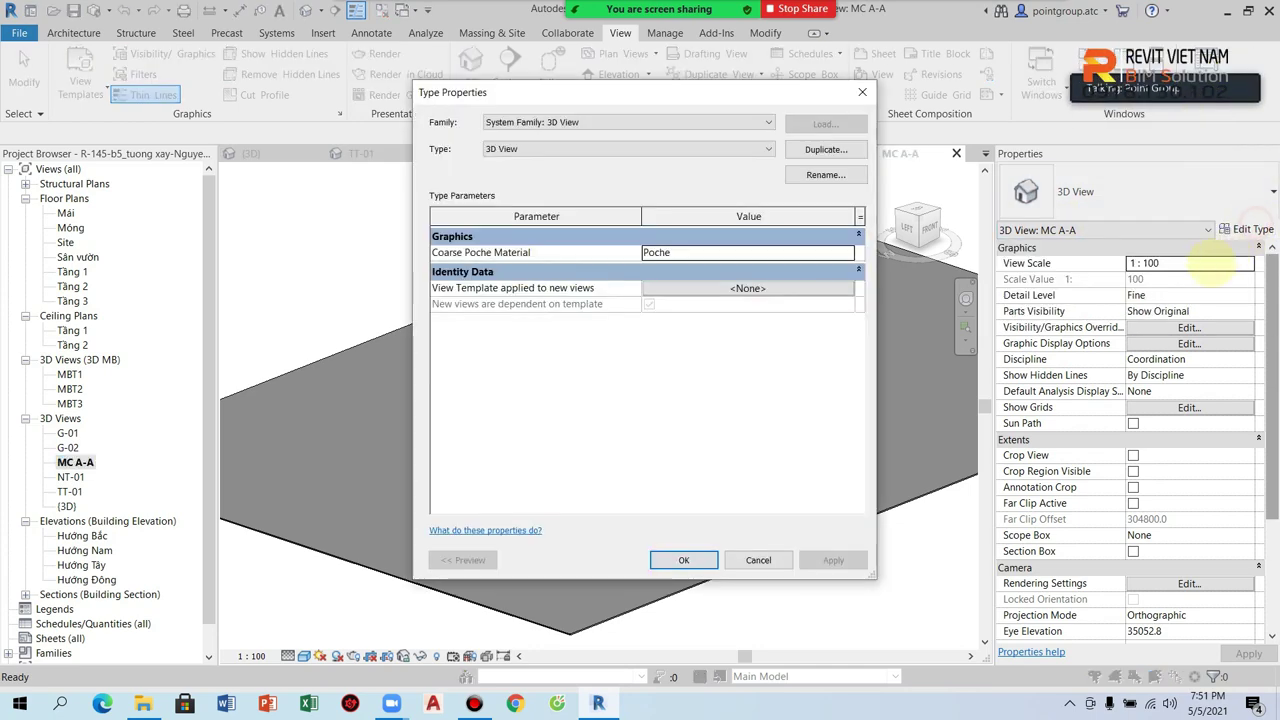
{"action": "left_click", "coordinate": [797, 150]}
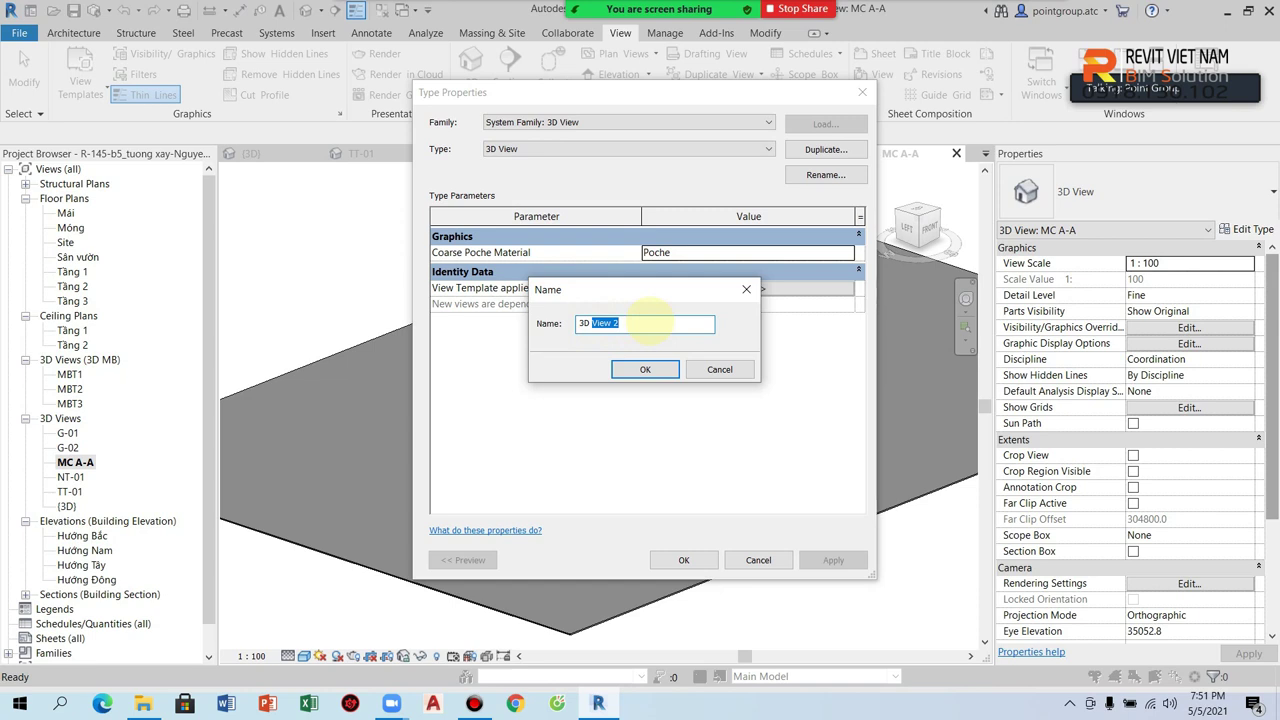
{"action": "left_click", "coordinate": [655, 365]}
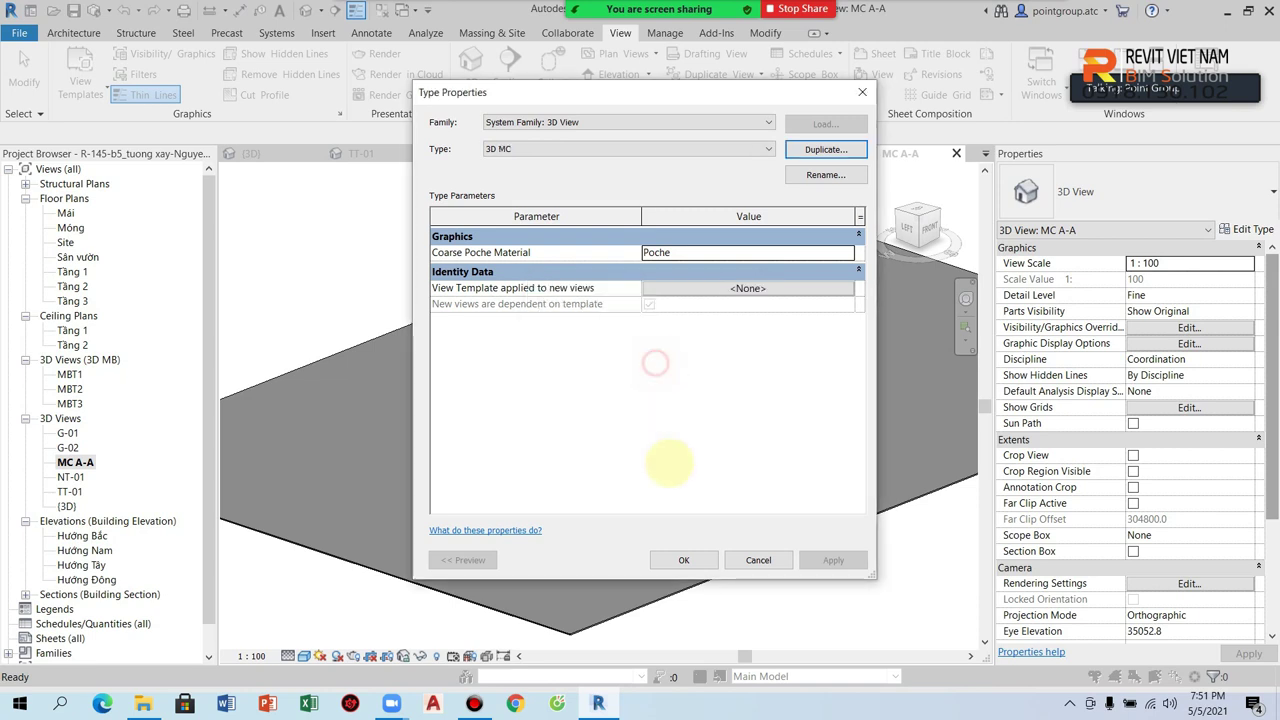
{"action": "left_click", "coordinate": [681, 559]}
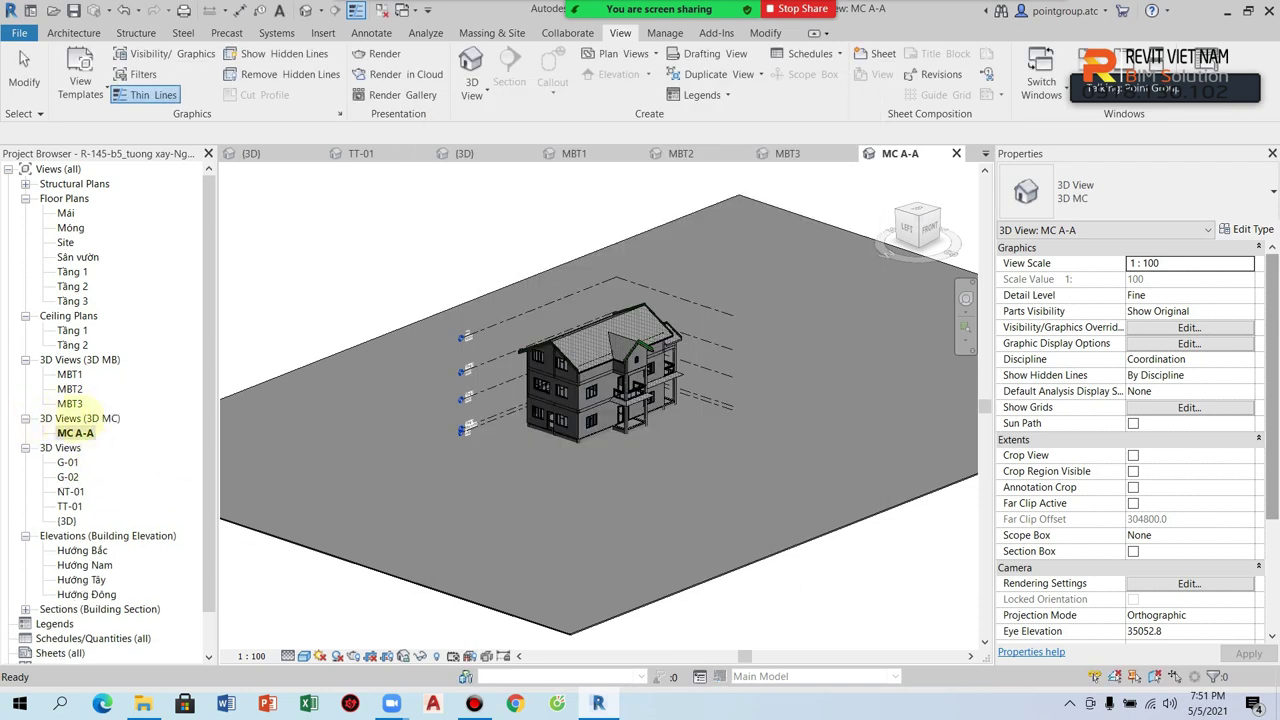
Duplicate MC A-A, rename the copy 'MC 1-1', and open the Tầng 1 plan
{"action": "right_click", "coordinate": [75, 433]}
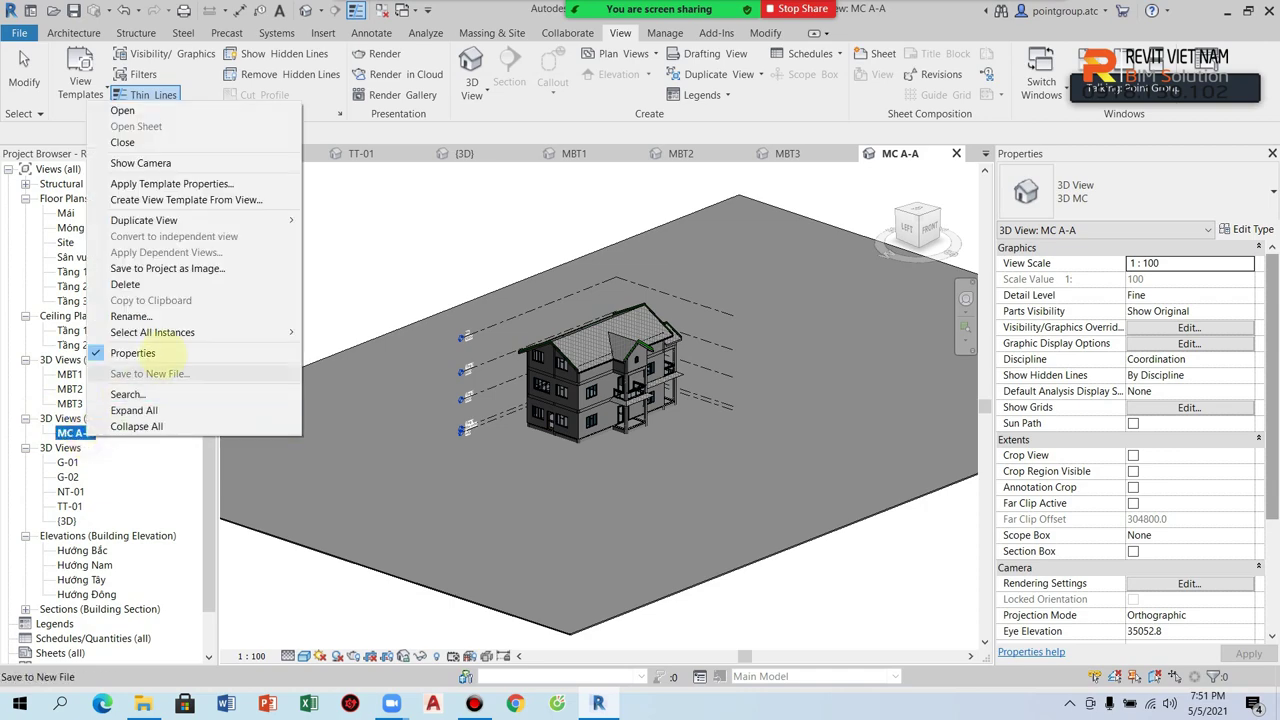
{"action": "left_click", "coordinate": [312, 218]}
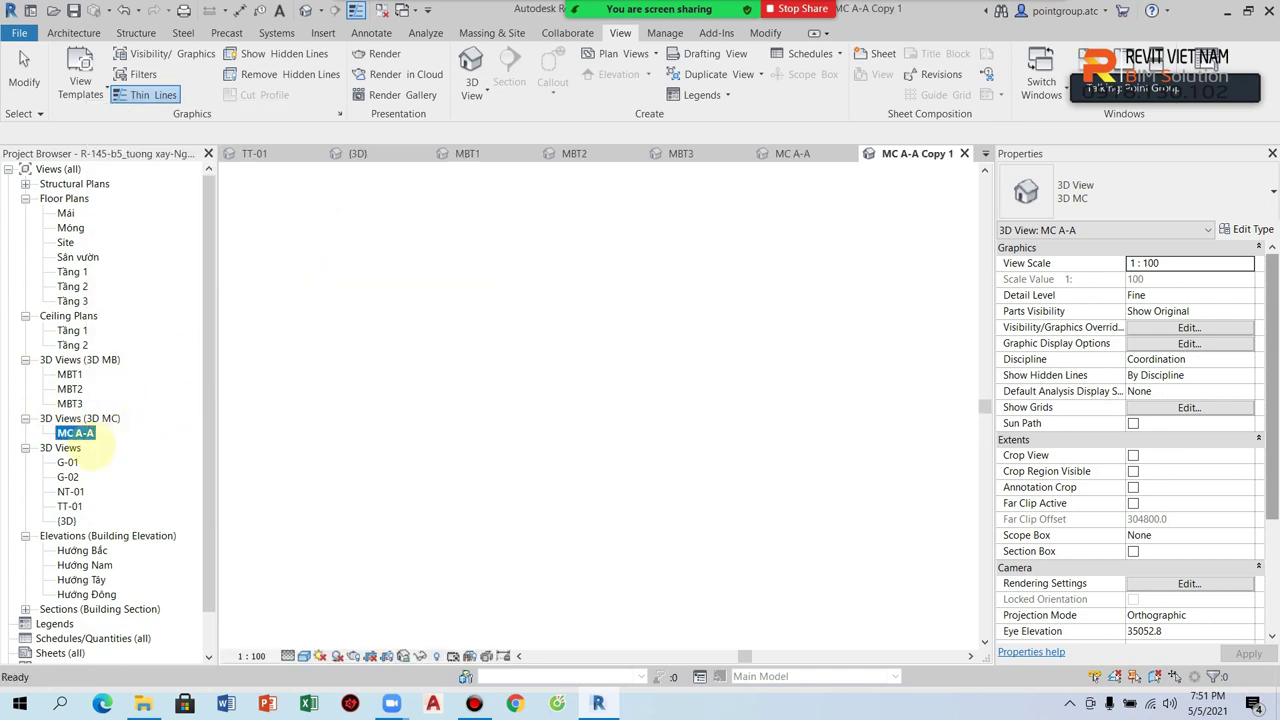
{"action": "right_click", "coordinate": [100, 447]}
{"action": "left_click", "coordinate": [148, 330]}
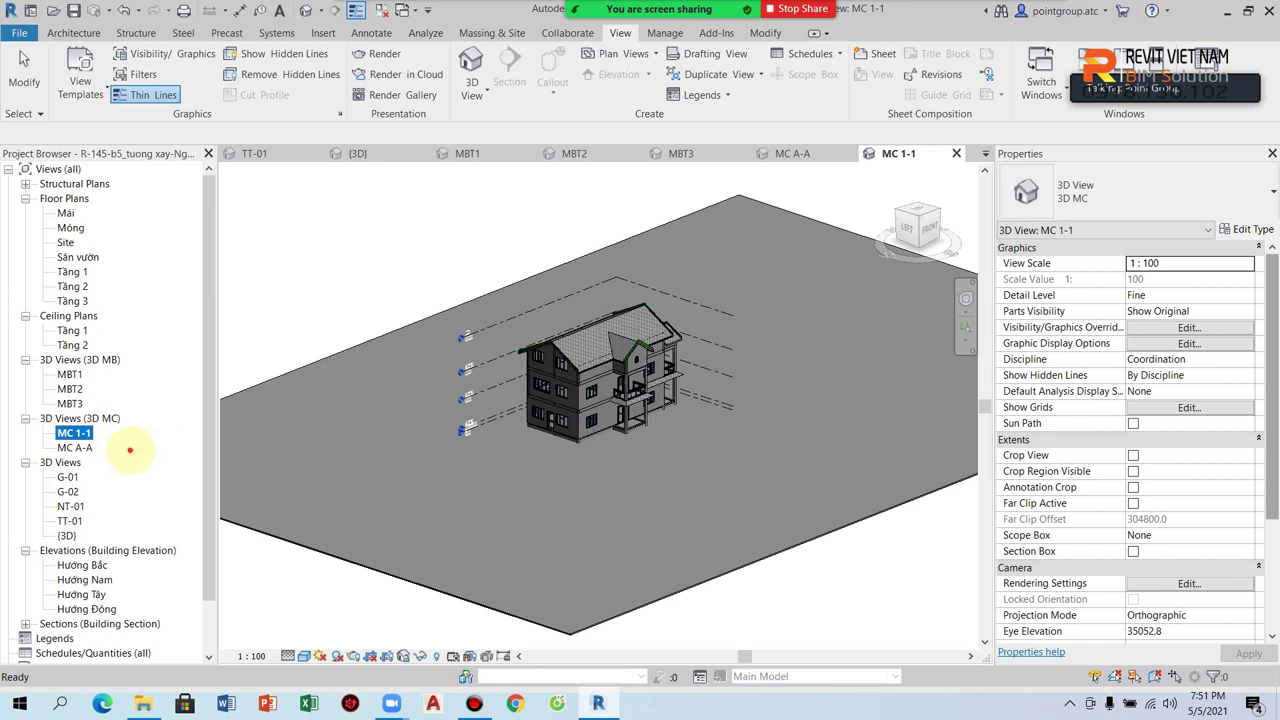
{"action": "left_click", "coordinate": [787, 518]}
{"action": "double_click", "coordinate": [75, 272]}
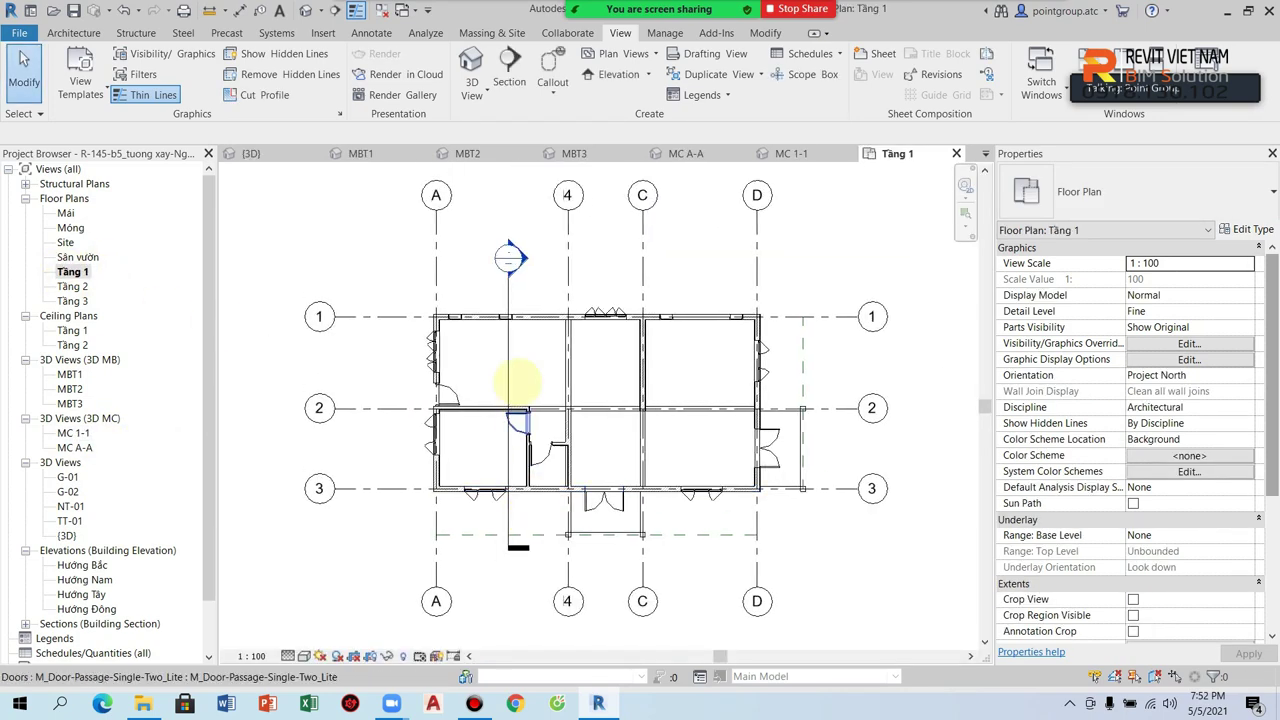
Check the existing Section 1 line, then open the Tầng 2 floor plan
{"action": "left_click", "coordinate": [508, 345]}
{"action": "key", "text": "Escape"}
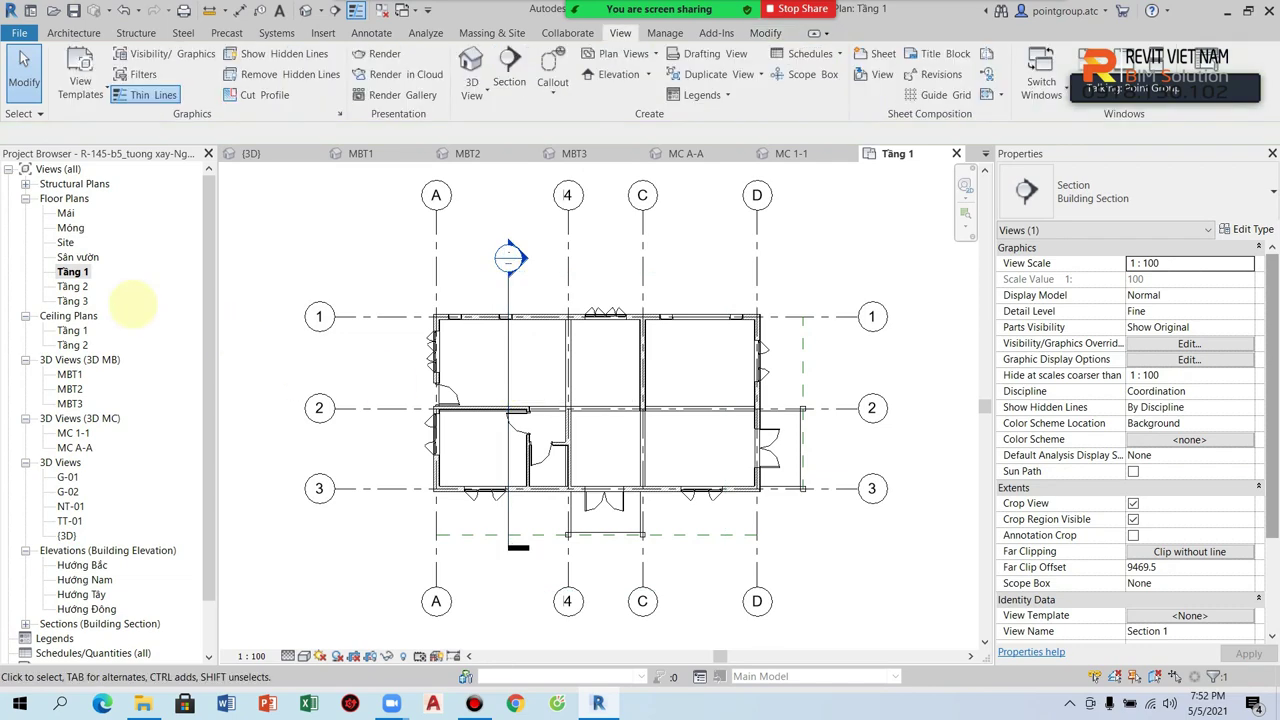
{"action": "left_click", "coordinate": [73, 300]}
{"action": "double_click", "coordinate": [72, 286]}
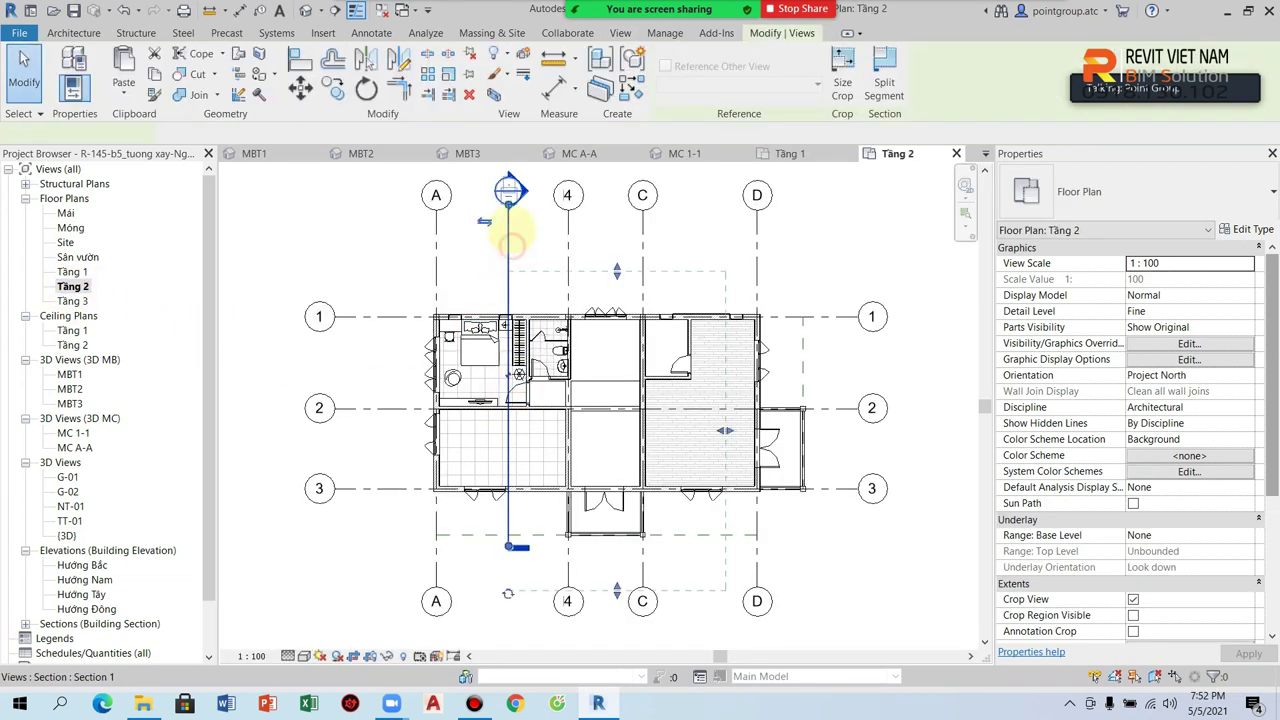
Draw Section 2 horizontally across the Tầng 2 plan, starting left of grid 2
{"action": "left_click", "coordinate": [630, 86]}
{"action": "left_click", "coordinate": [342, 391]}
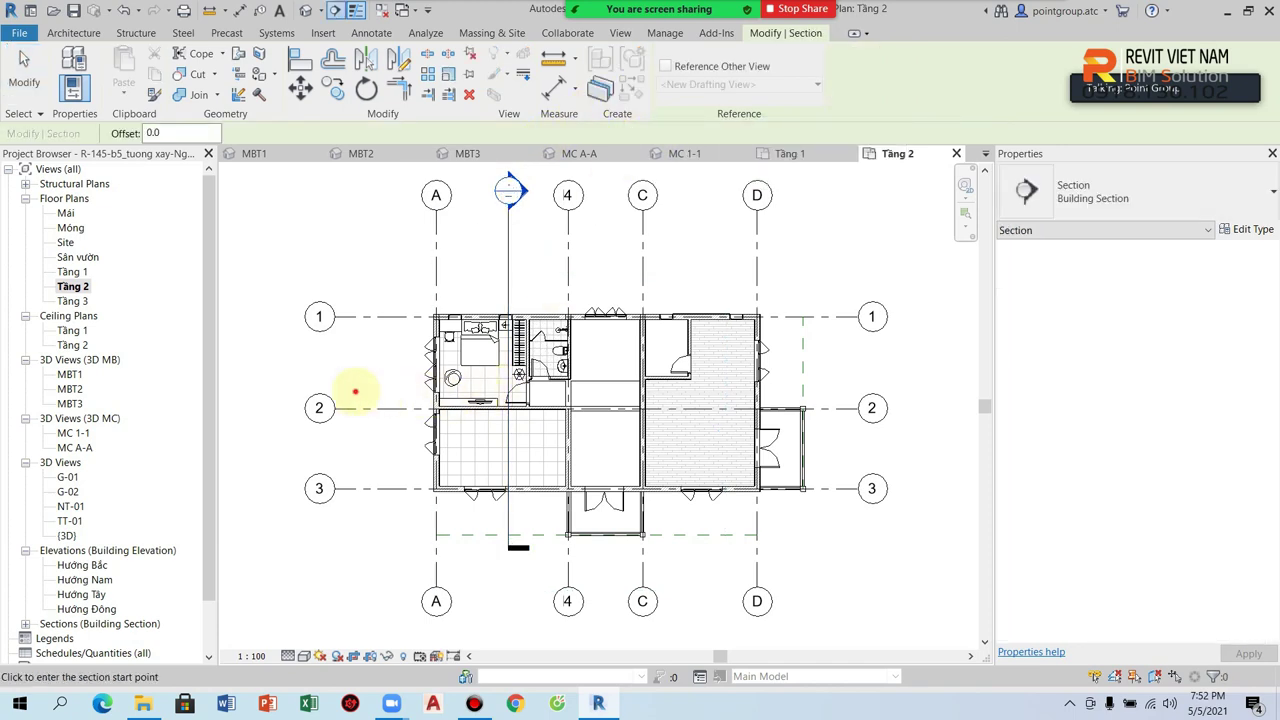
{"action": "left_click", "coordinate": [862, 391]}
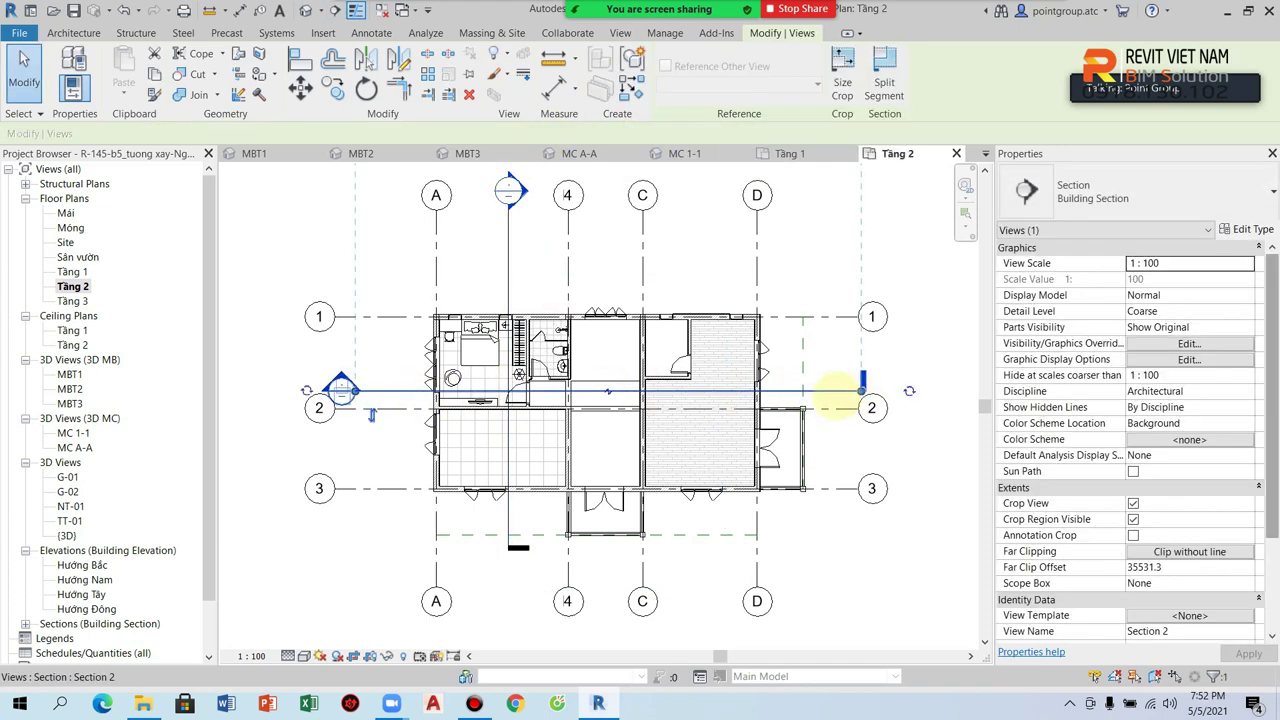
{"action": "scroll", "coordinate": [830, 460], "scroll_direction": "down", "scroll_amount": 5}
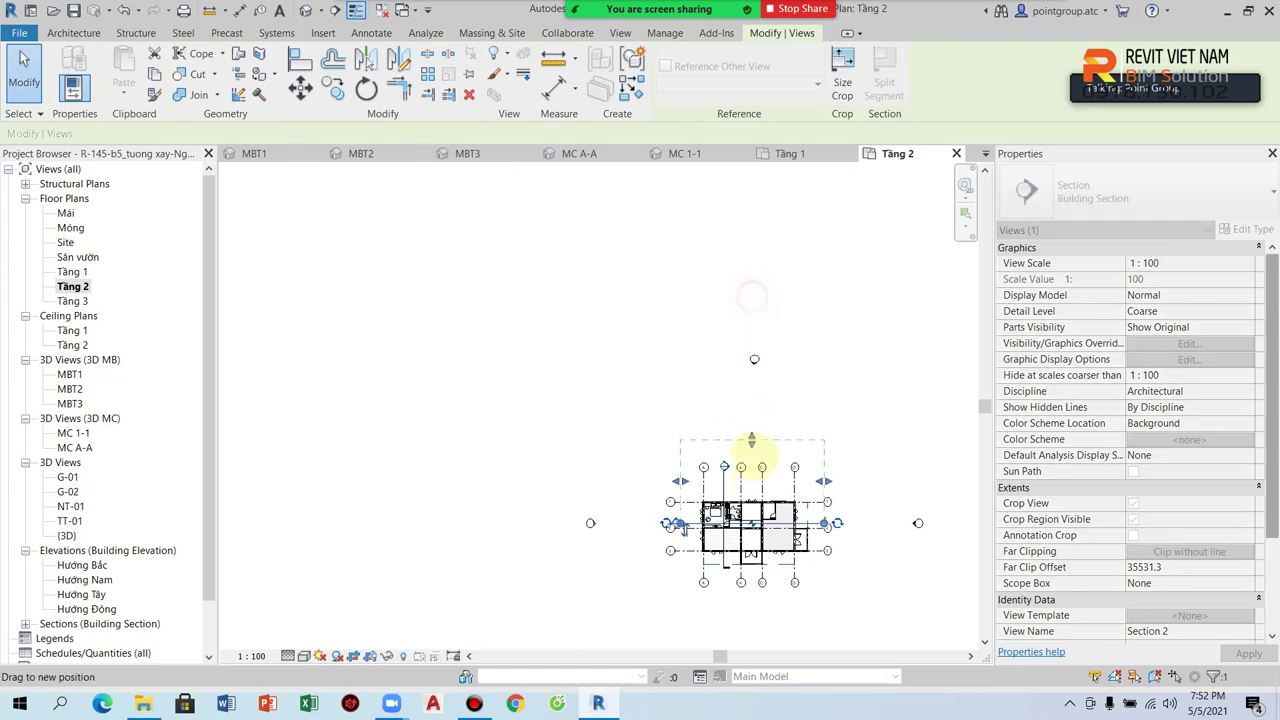
{"action": "scroll", "coordinate": [749, 443], "scroll_direction": "up", "scroll_amount": 3}
{"action": "scroll", "coordinate": [614, 345], "scroll_direction": "up", "scroll_amount": 2}
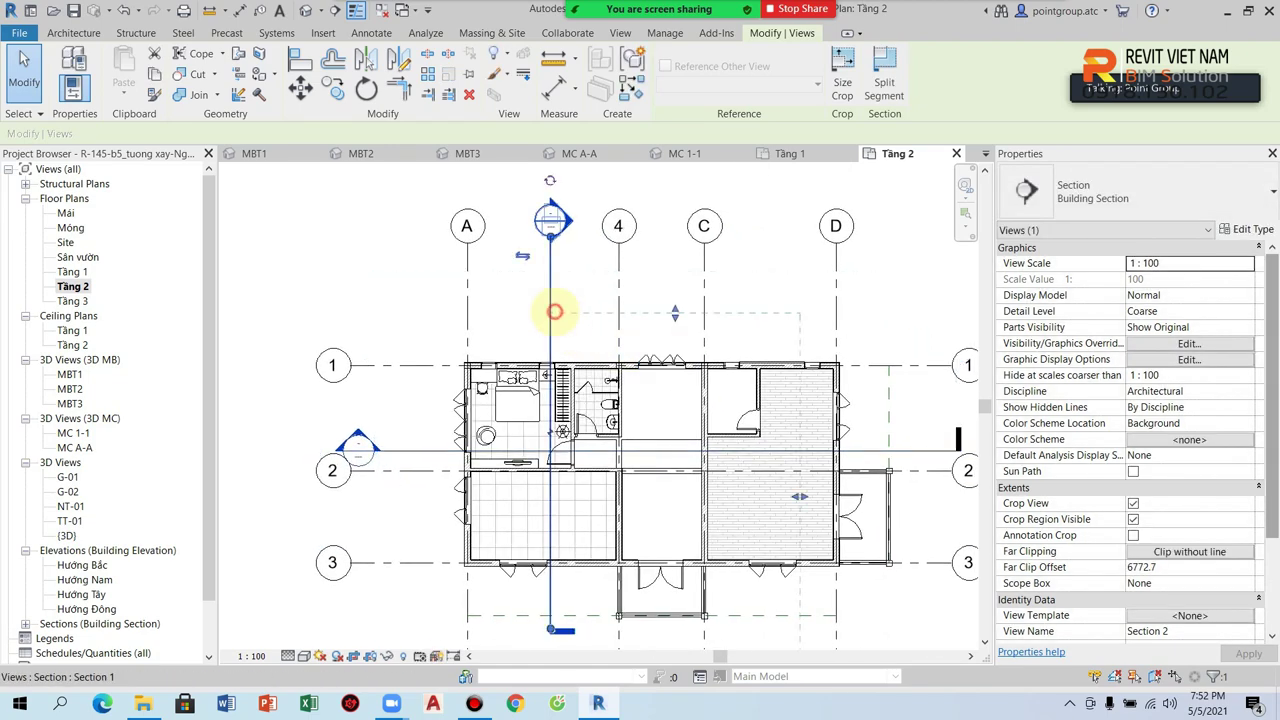
{"action": "scroll", "coordinate": [570, 315], "scroll_direction": "down", "scroll_amount": 2}
{"action": "left_click_drag", "start_coordinate": [677, 451], "coordinate": [760, 454]}
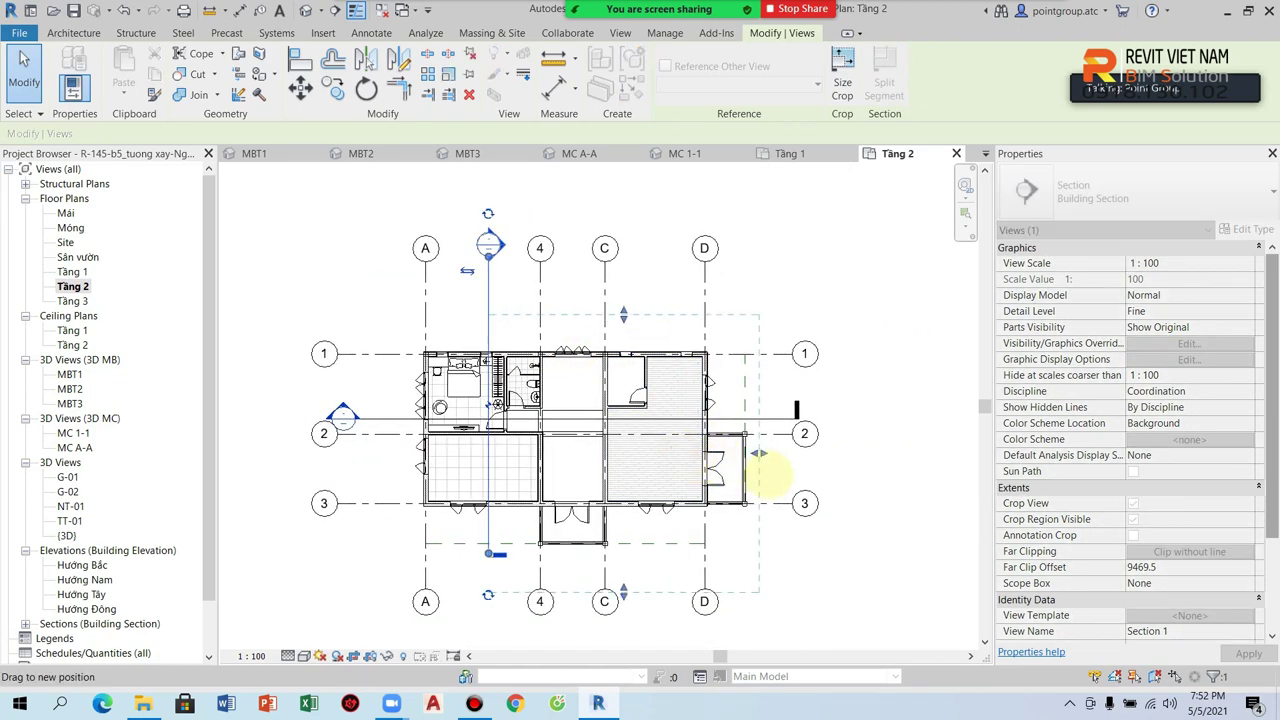
Shift the Section 1 head further down and open the Section 1 view
{"action": "left_click", "coordinate": [775, 552]}
{"action": "left_click", "coordinate": [487, 537]}
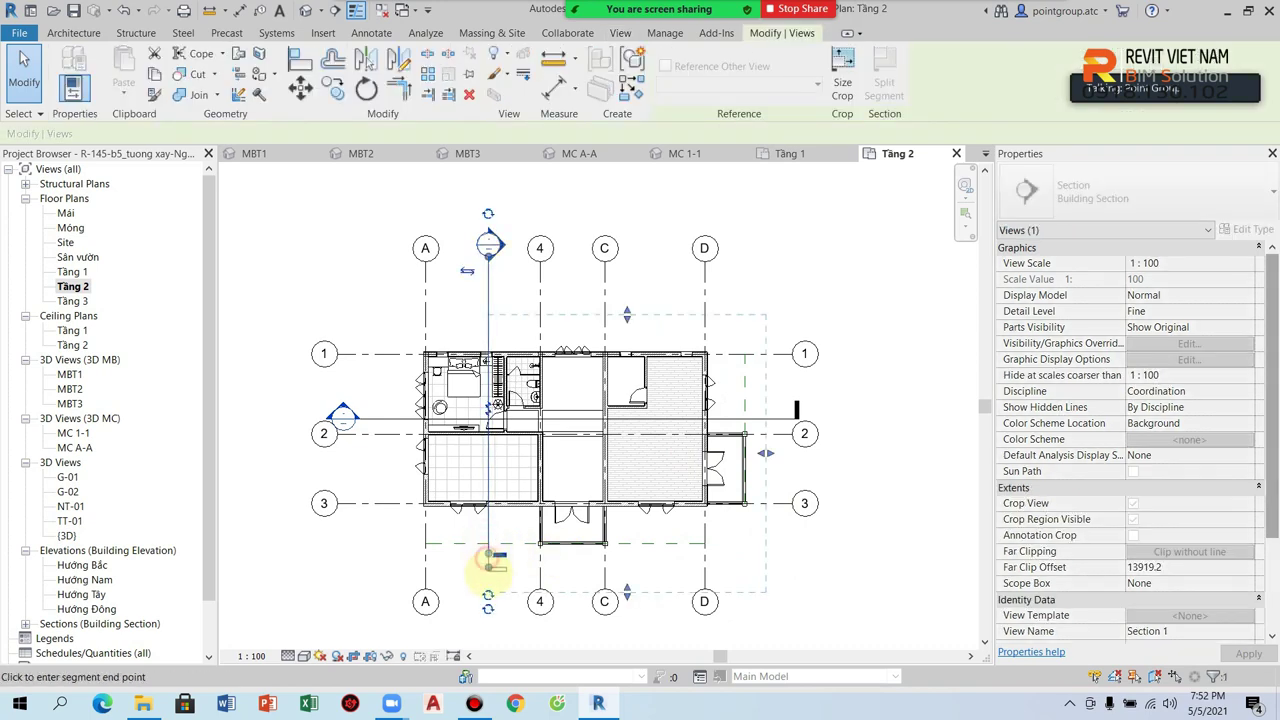
{"action": "left_click", "coordinate": [489, 279]}
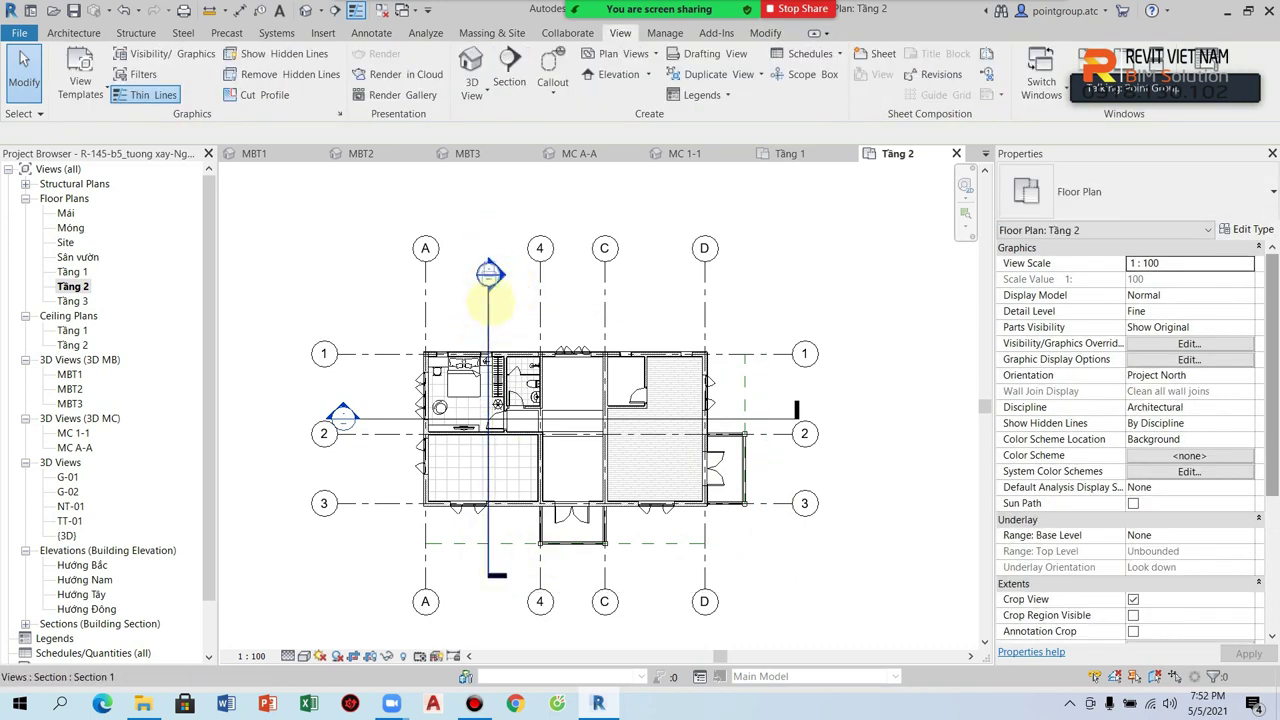
{"action": "double_click", "coordinate": [490, 272]}
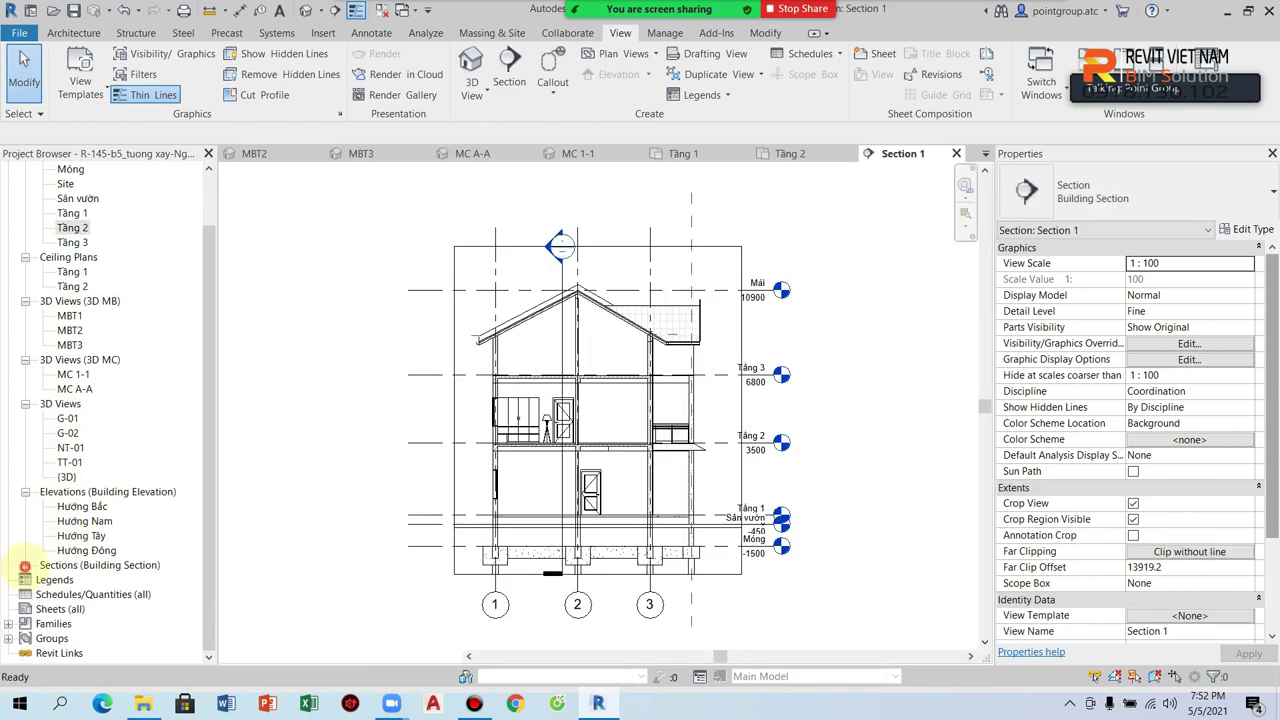
Open MC 1-1 and orient it to Section 1 via the ViewCube
{"action": "left_click", "coordinate": [24, 565]}
{"action": "left_click", "coordinate": [86, 580]}
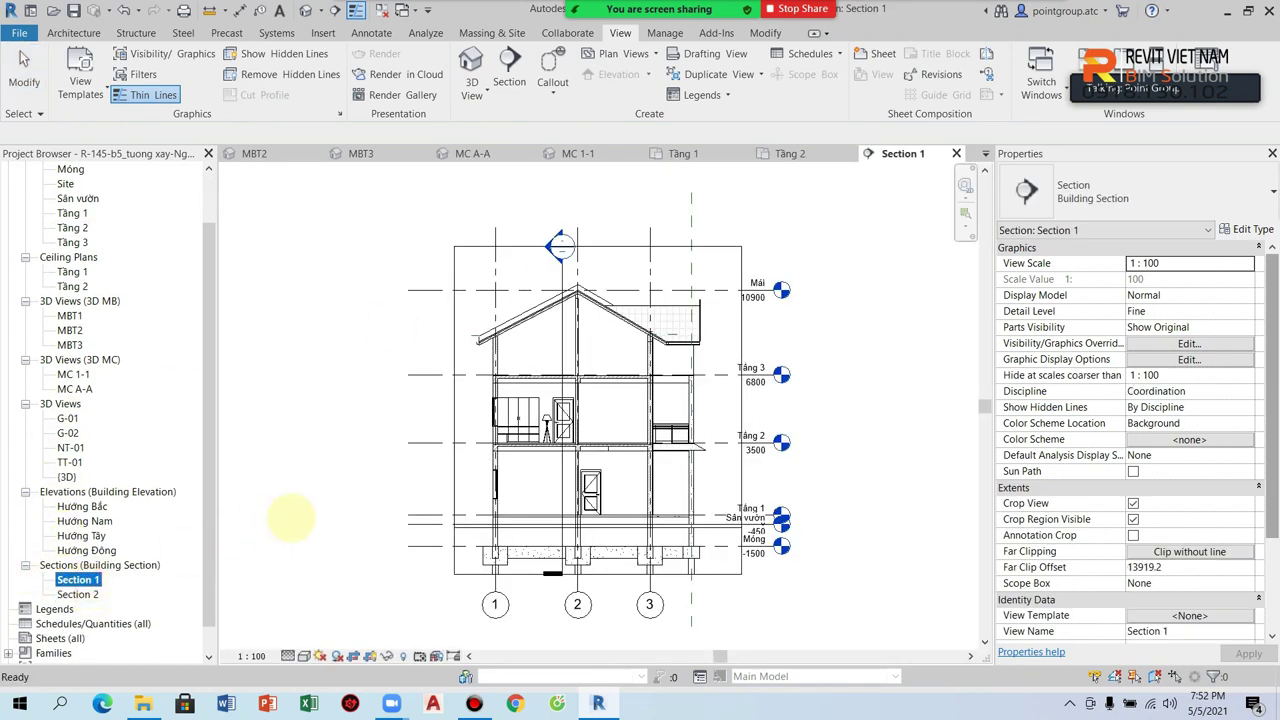
{"action": "double_click", "coordinate": [73, 374]}
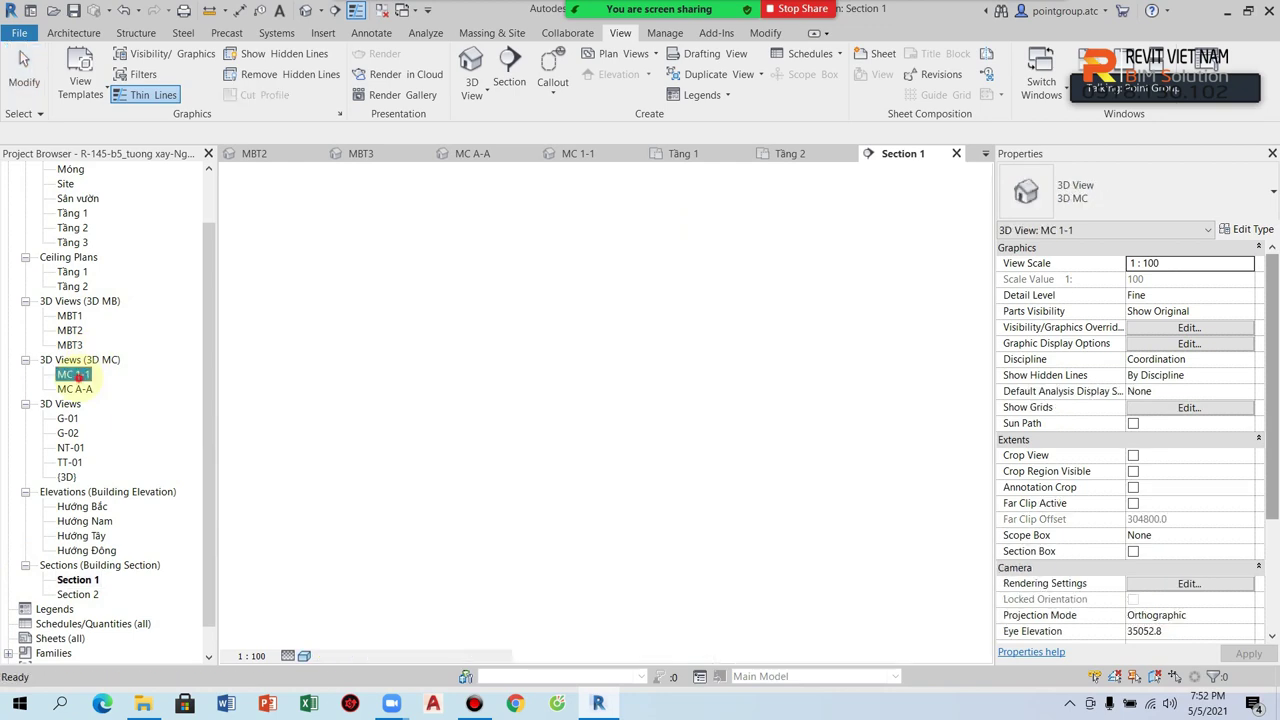
{"action": "right_click", "coordinate": [918, 216]}
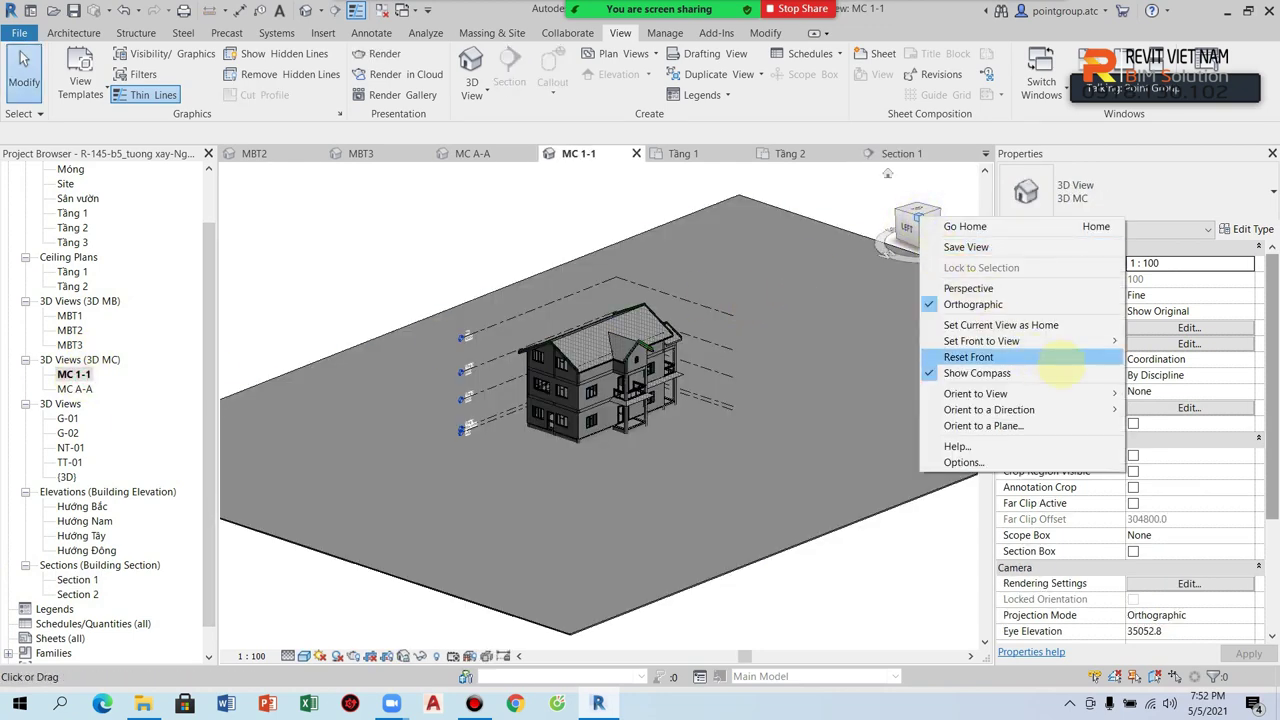
{"action": "mouse_move", "coordinate": [1157, 425]}
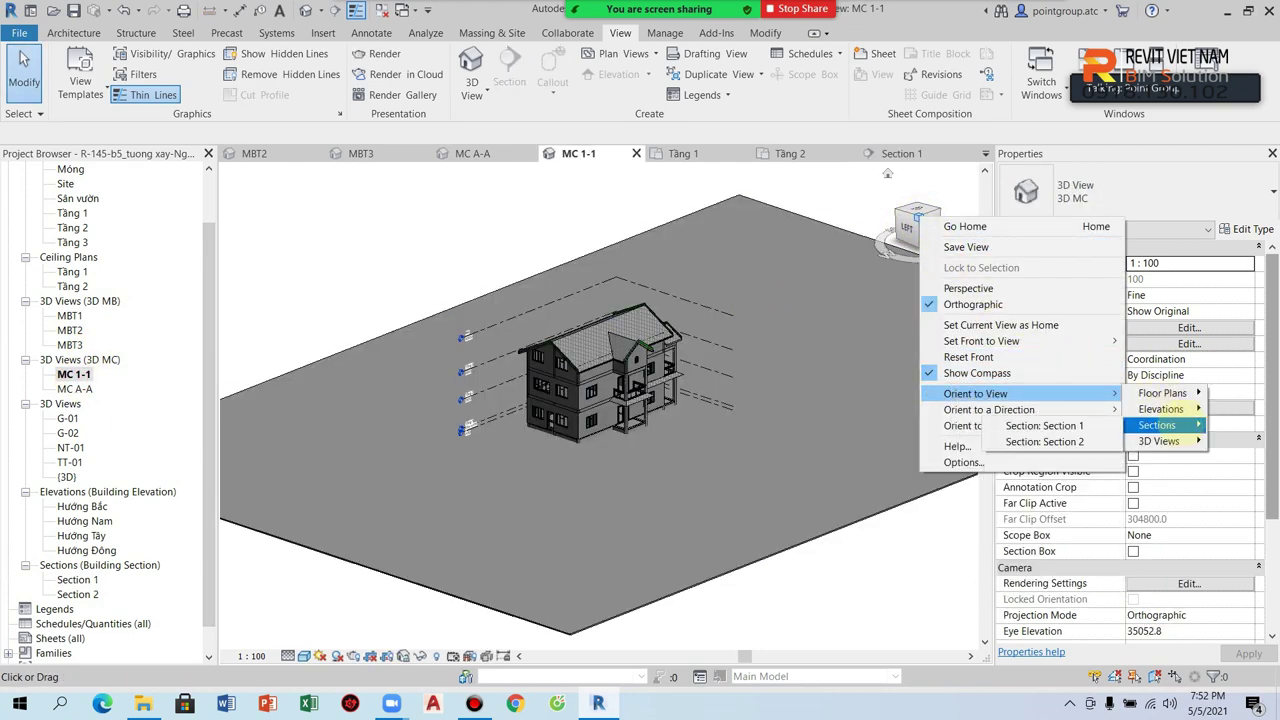
{"action": "left_click", "coordinate": [1058, 425]}
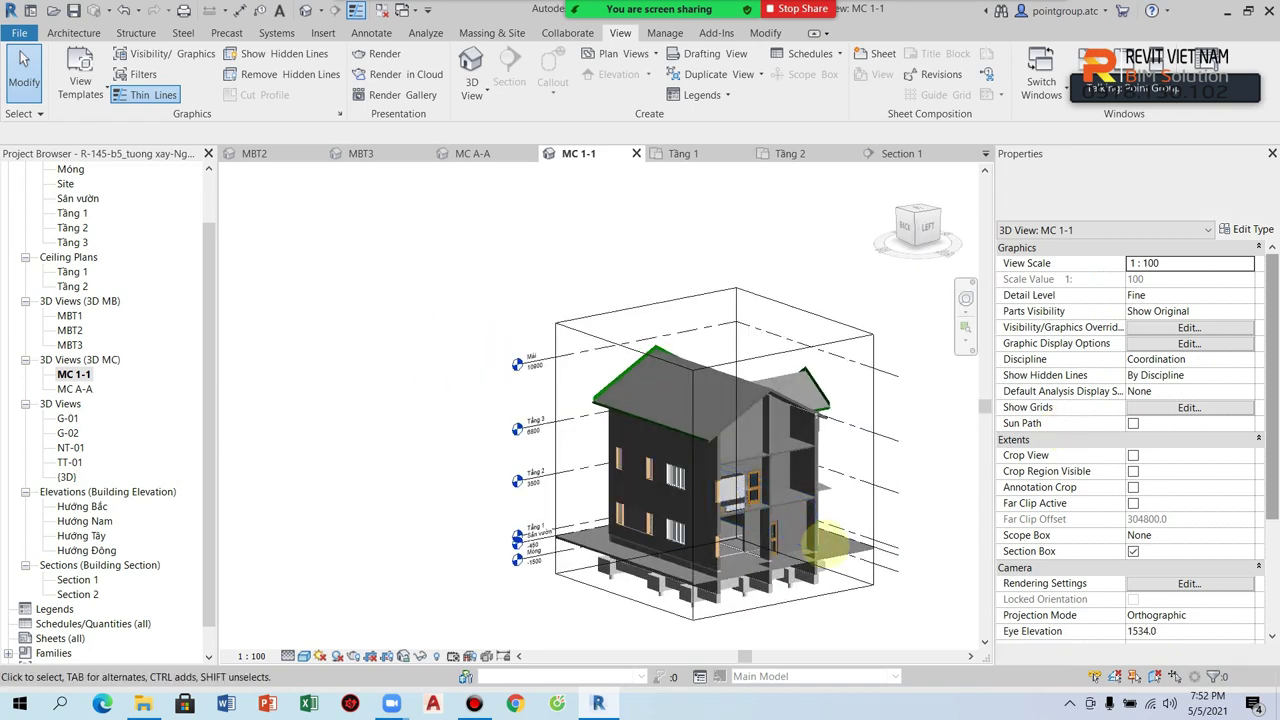
Zoom and orbit around the Section 1 cut, then open MC A-A
{"action": "scroll", "coordinate": [822, 545], "scroll_direction": "up", "scroll_amount": 3}
{"action": "scroll", "coordinate": [829, 645], "scroll_direction": "up", "scroll_amount": 2}
{"action": "scroll", "coordinate": [657, 357], "scroll_direction": "up", "scroll_amount": 3}
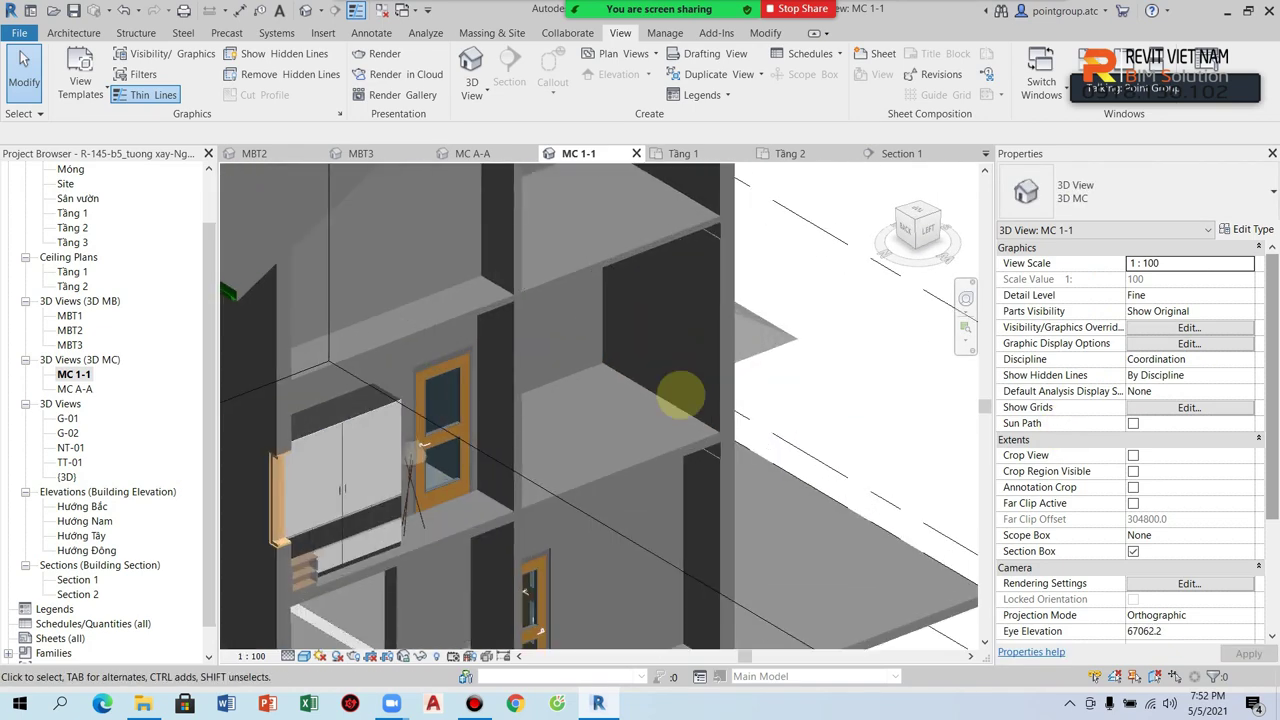
{"action": "scroll", "coordinate": [709, 449], "scroll_direction": "up", "scroll_amount": 2}
{"action": "scroll", "coordinate": [543, 449], "scroll_direction": "up", "scroll_amount": 2}
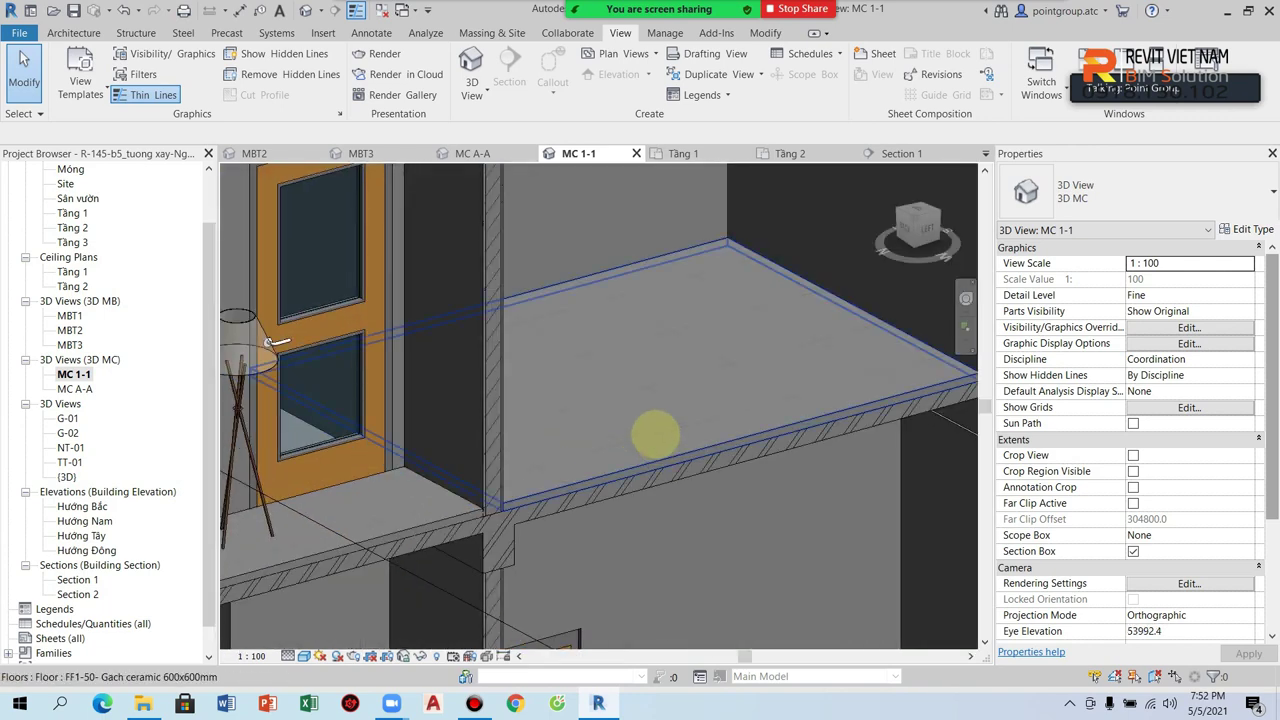
{"action": "scroll", "coordinate": [652, 434], "scroll_direction": "down", "scroll_amount": 2}
{"action": "scroll", "coordinate": [534, 491], "scroll_direction": "up", "scroll_amount": 2}
{"action": "scroll", "coordinate": [546, 449], "scroll_direction": "up", "scroll_amount": 2}
{"action": "scroll", "coordinate": [697, 510], "scroll_direction": "up", "scroll_amount": 2}
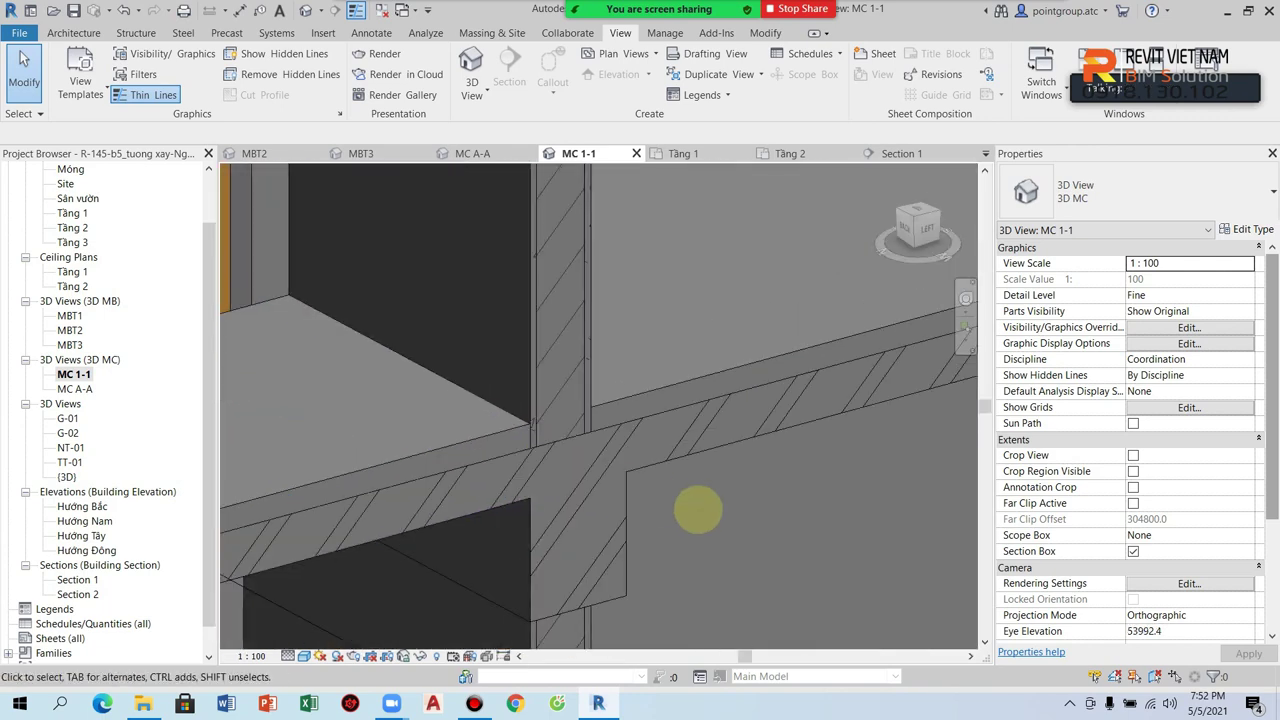
{"action": "scroll", "coordinate": [680, 380], "scroll_direction": "down", "scroll_amount": 2}
{"action": "scroll", "coordinate": [677, 386], "scroll_direction": "down", "scroll_amount": 3}
{"action": "middle_click_drag", "start_coordinate": [709, 414], "coordinate": [178, 405], "text": "shift"}
{"action": "double_click", "coordinate": [75, 389]}
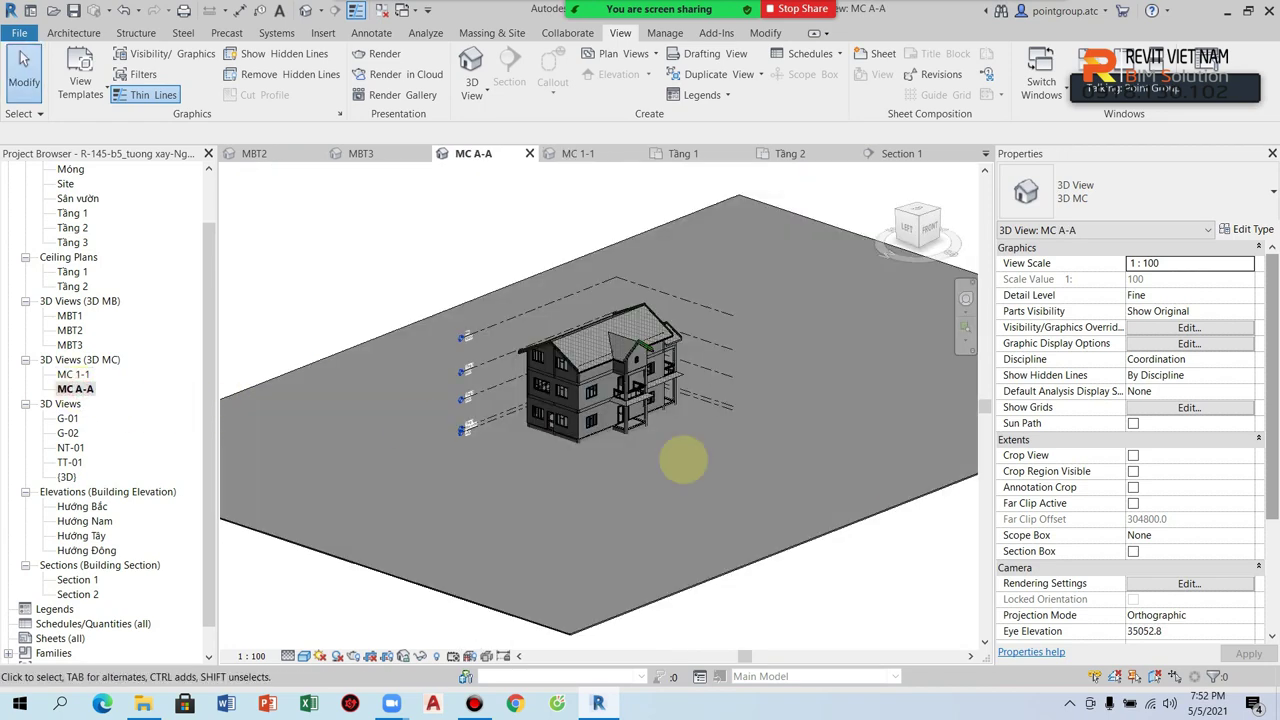
Orient the MC A-A view to Section 2 via the ViewCube
{"action": "right_click", "coordinate": [918, 224]}
{"action": "mouse_move", "coordinate": [973, 398]}
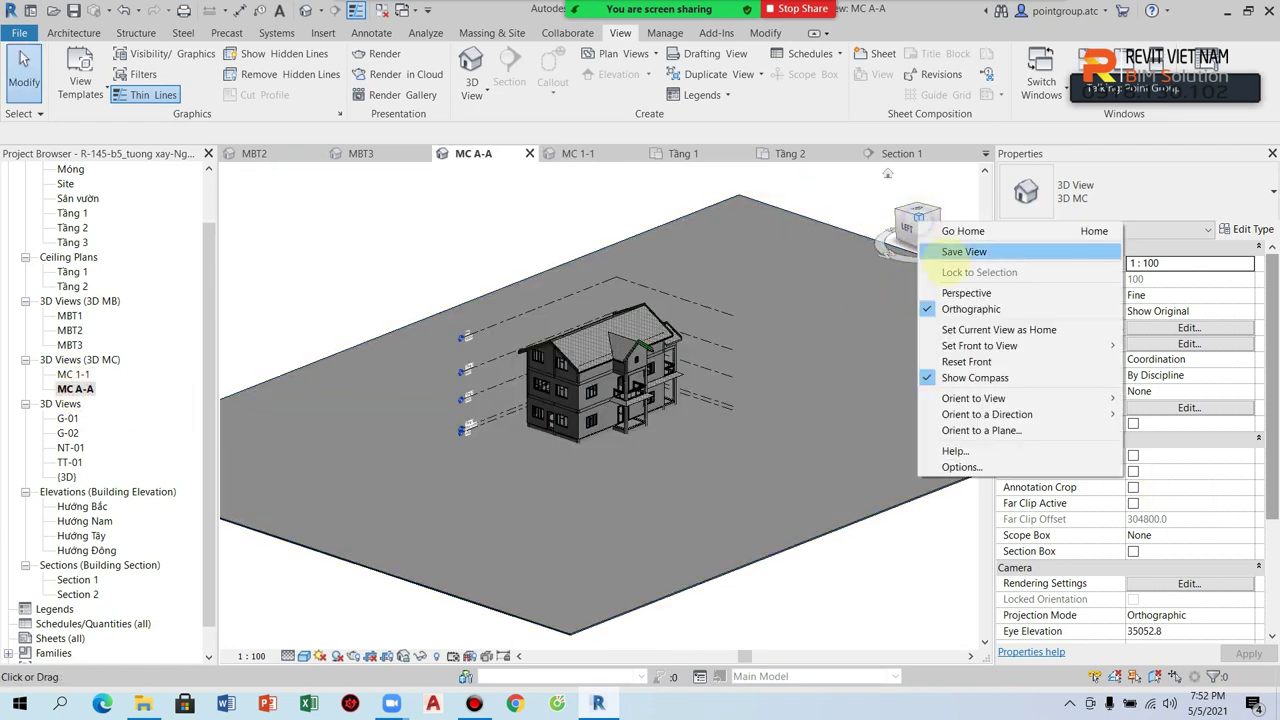
{"action": "mouse_move", "coordinate": [1156, 430]}
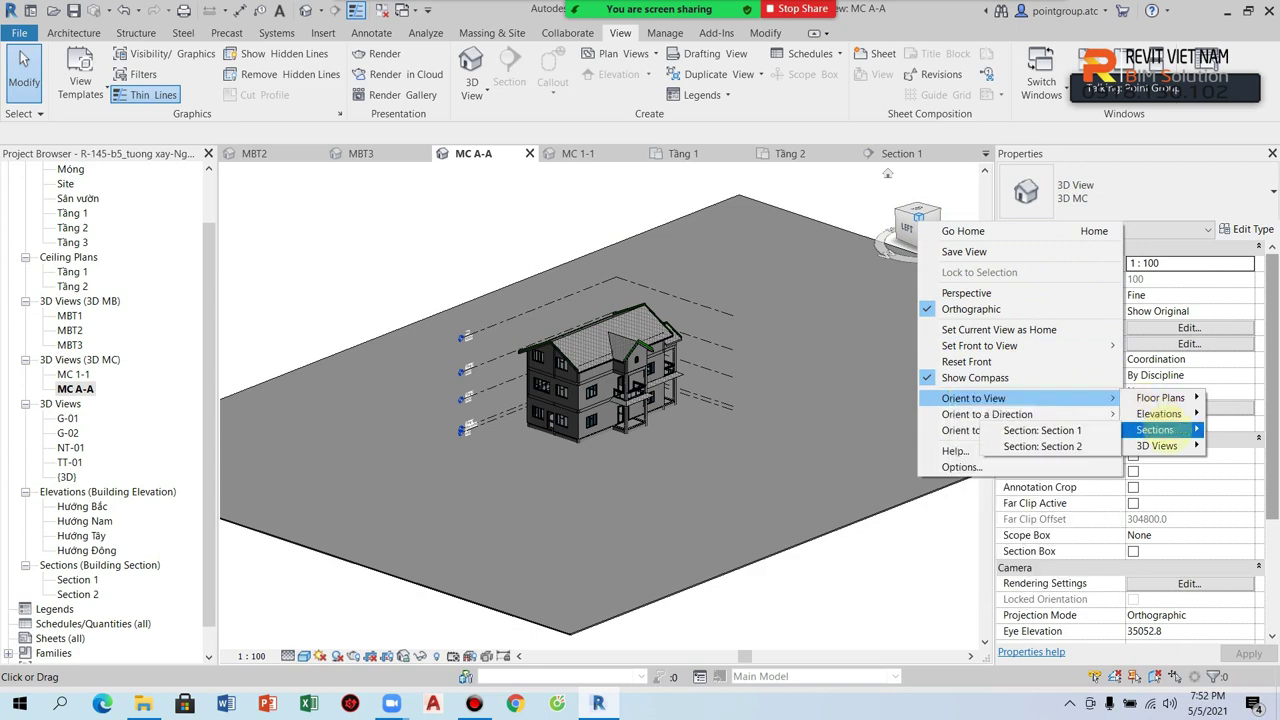
{"action": "left_click", "coordinate": [1079, 446]}
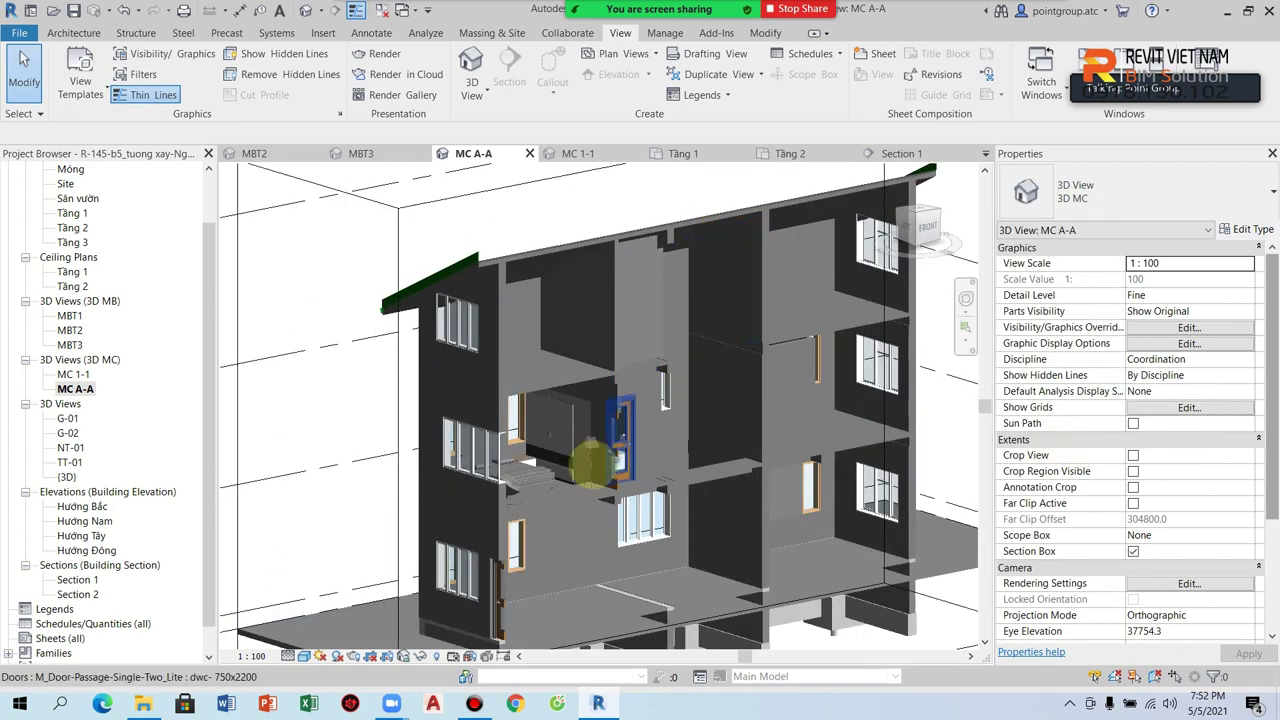
{"action": "scroll", "coordinate": [683, 497], "scroll_direction": "up", "scroll_amount": 4}
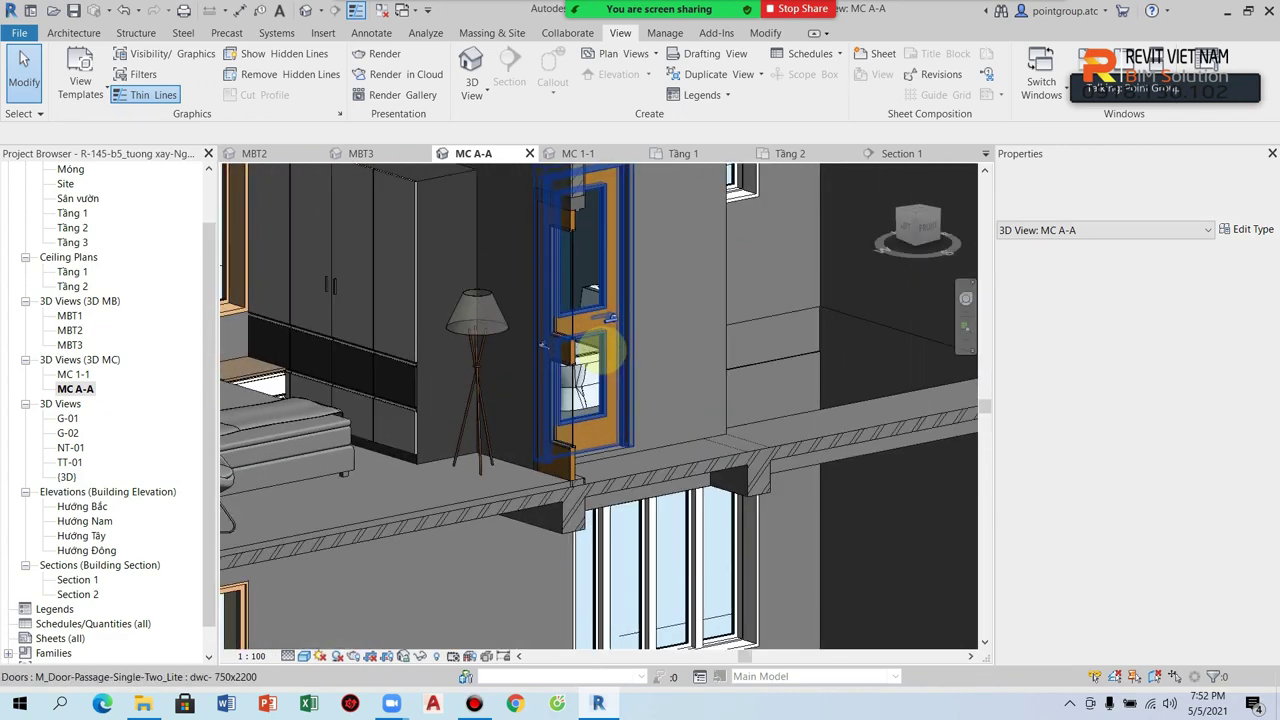
{"action": "scroll", "coordinate": [592, 415], "scroll_direction": "down", "scroll_amount": 1}
{"action": "scroll", "coordinate": [766, 365], "scroll_direction": "down", "scroll_amount": 2}
{"action": "scroll", "coordinate": [777, 363], "scroll_direction": "down", "scroll_amount": 2}
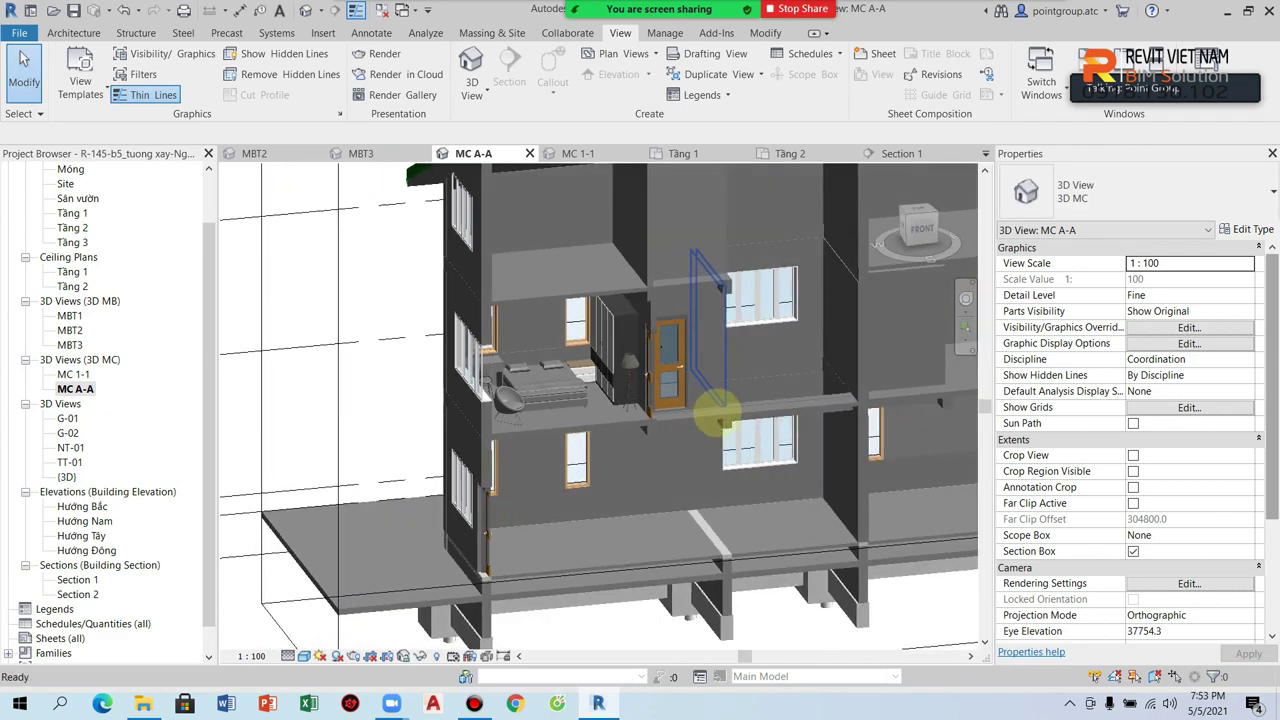
{"action": "scroll", "coordinate": [703, 409], "scroll_direction": "down", "scroll_amount": 1}
Orbit to inspect the cut slab and columns, then open MC 1-1
{"action": "middle_click_drag", "start_coordinate": [703, 450], "coordinate": [777, 434], "text": "shift"}
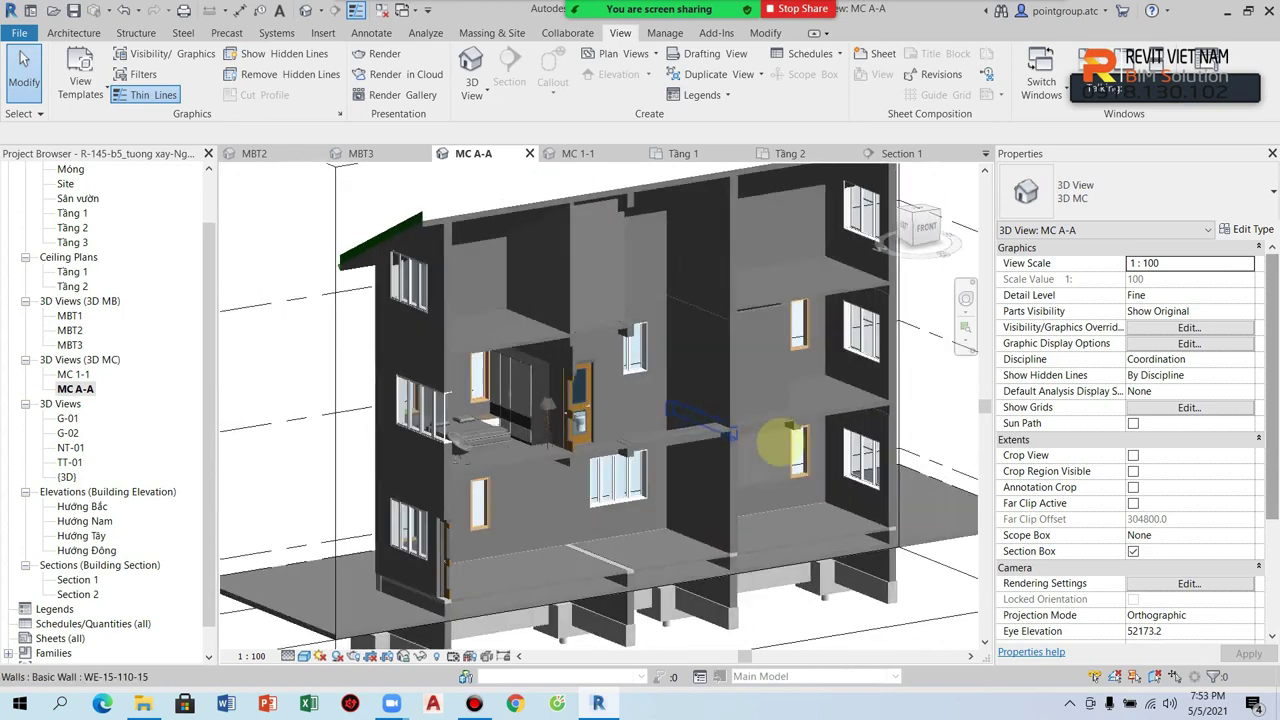
{"action": "scroll", "coordinate": [752, 478], "scroll_direction": "up", "scroll_amount": 3}
{"action": "mouse_move", "coordinate": [752, 478]}
{"action": "middle_mouse_down", "text": "shift"}
{"action": "mouse_move", "coordinate": [820, 471]}
{"action": "mouse_move", "coordinate": [749, 434]}
{"action": "mouse_move", "coordinate": [749, 503]}
{"action": "mouse_move", "coordinate": [750, 352]}
{"action": "mouse_move", "coordinate": [763, 357]}
{"action": "mouse_move", "coordinate": [720, 360]}
{"action": "mouse_move", "coordinate": [700, 600]}
{"action": "mouse_move", "coordinate": [812, 376]}
{"action": "middle_mouse_up", "text": "shift"}
{"action": "scroll", "coordinate": [812, 376], "scroll_direction": "down", "scroll_amount": 5}
{"action": "mouse_move", "coordinate": [766, 451]}
{"action": "middle_mouse_down", "text": "shift"}
{"action": "mouse_move", "coordinate": [737, 529]}
{"action": "mouse_move", "coordinate": [641, 527]}
{"action": "mouse_move", "coordinate": [610, 490]}
{"action": "middle_mouse_up", "text": "shift"}
{"action": "scroll", "coordinate": [641, 527], "scroll_direction": "up", "scroll_amount": 3}
{"action": "scroll", "coordinate": [610, 490], "scroll_direction": "down", "scroll_amount": 2}
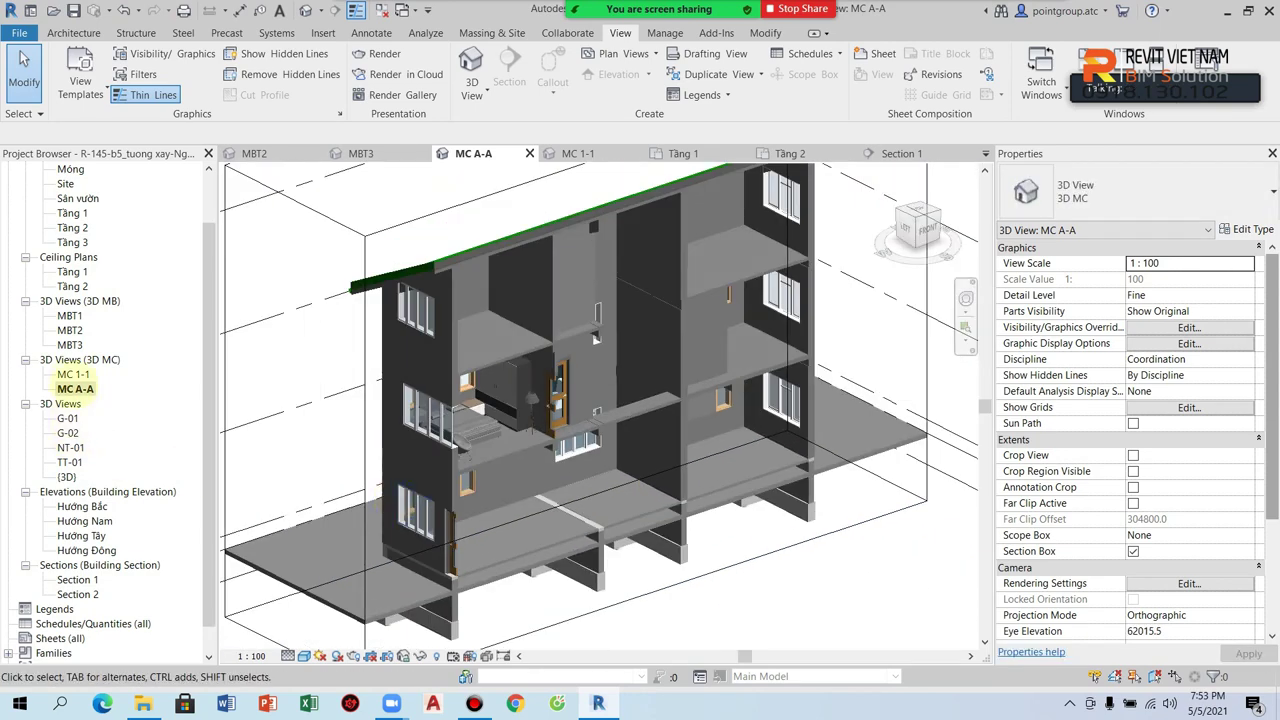
{"action": "left_click", "coordinate": [72, 374]}
{"action": "left_click", "coordinate": [76, 389]}
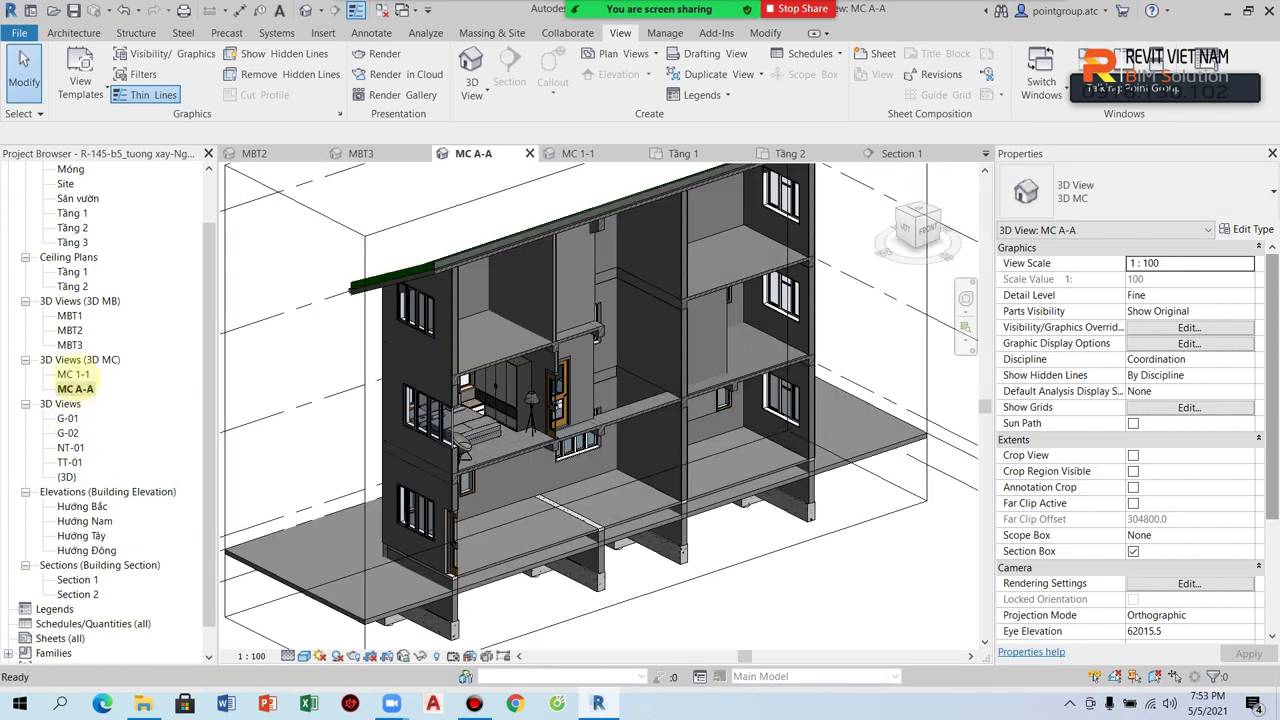
{"action": "double_click", "coordinate": [72, 374]}
Cycle through MBT1, MBT2, MBT3, G-01, G-02 and NT-01, ending back on MBT1
{"action": "double_click", "coordinate": [70, 316]}
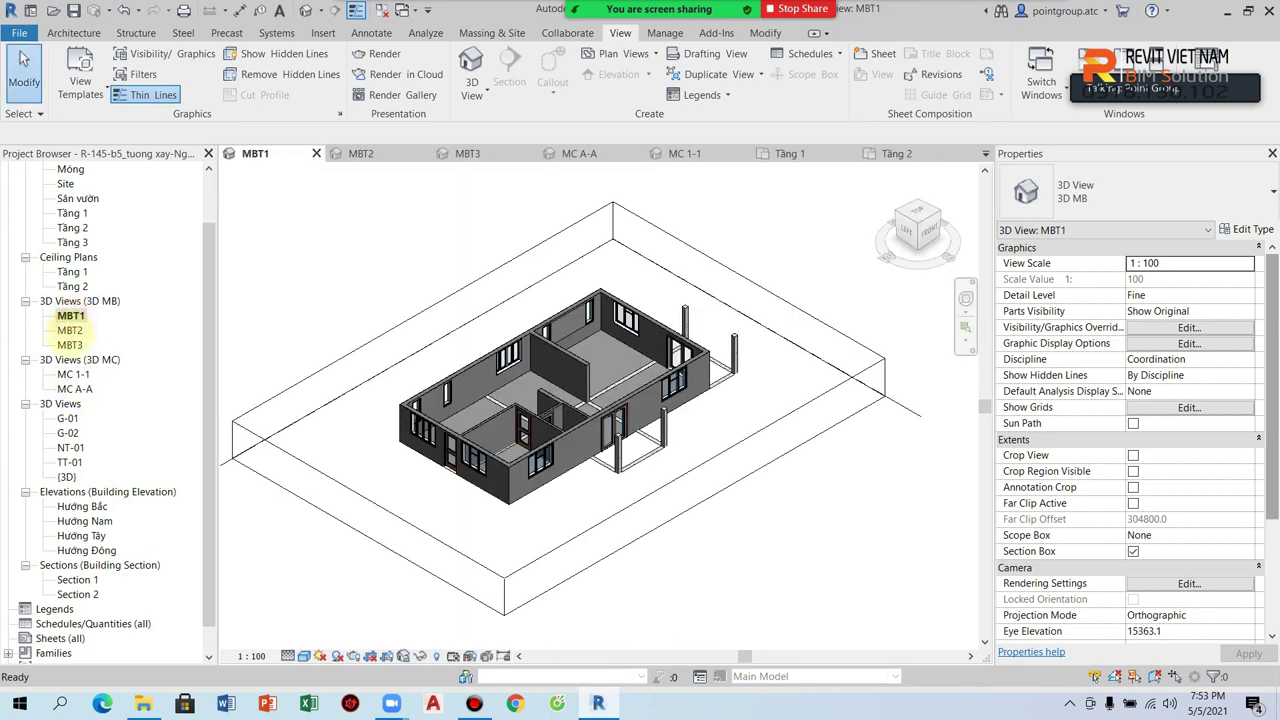
{"action": "double_click", "coordinate": [72, 331]}
{"action": "double_click", "coordinate": [70, 344]}
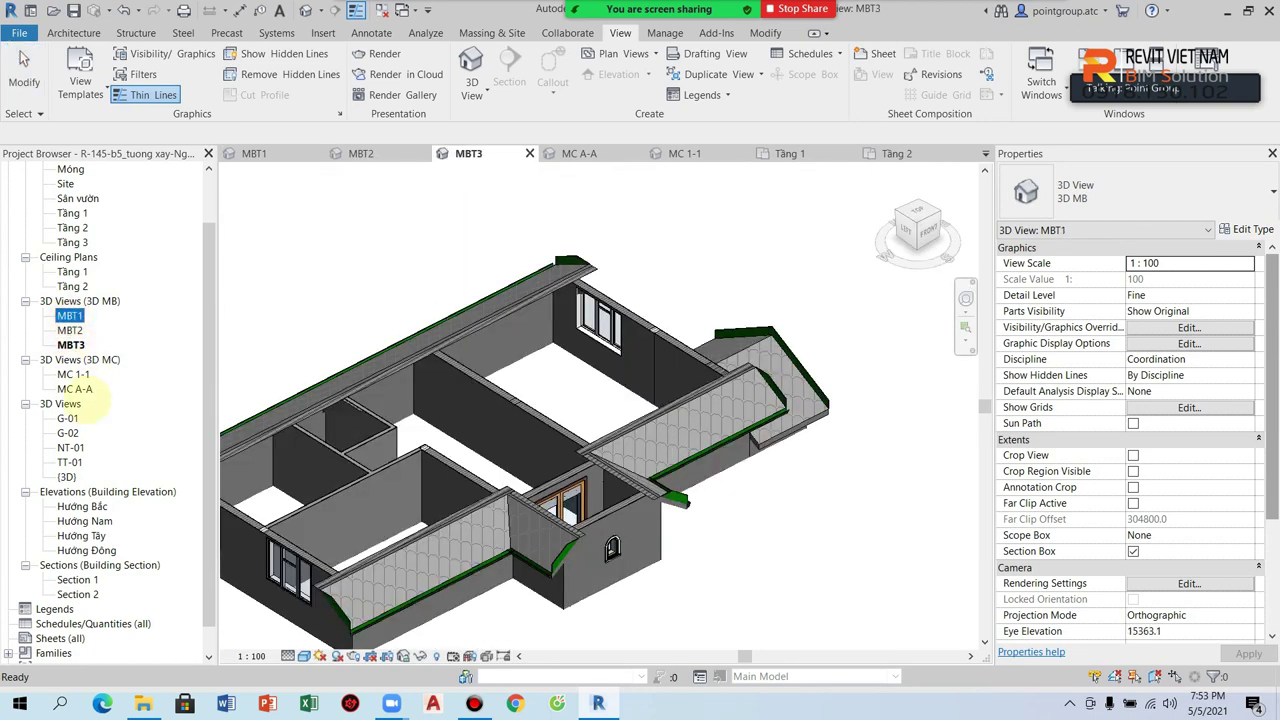
{"action": "double_click", "coordinate": [67, 418]}
{"action": "double_click", "coordinate": [68, 433]}
{"action": "double_click", "coordinate": [70, 447]}
{"action": "double_click", "coordinate": [70, 315]}
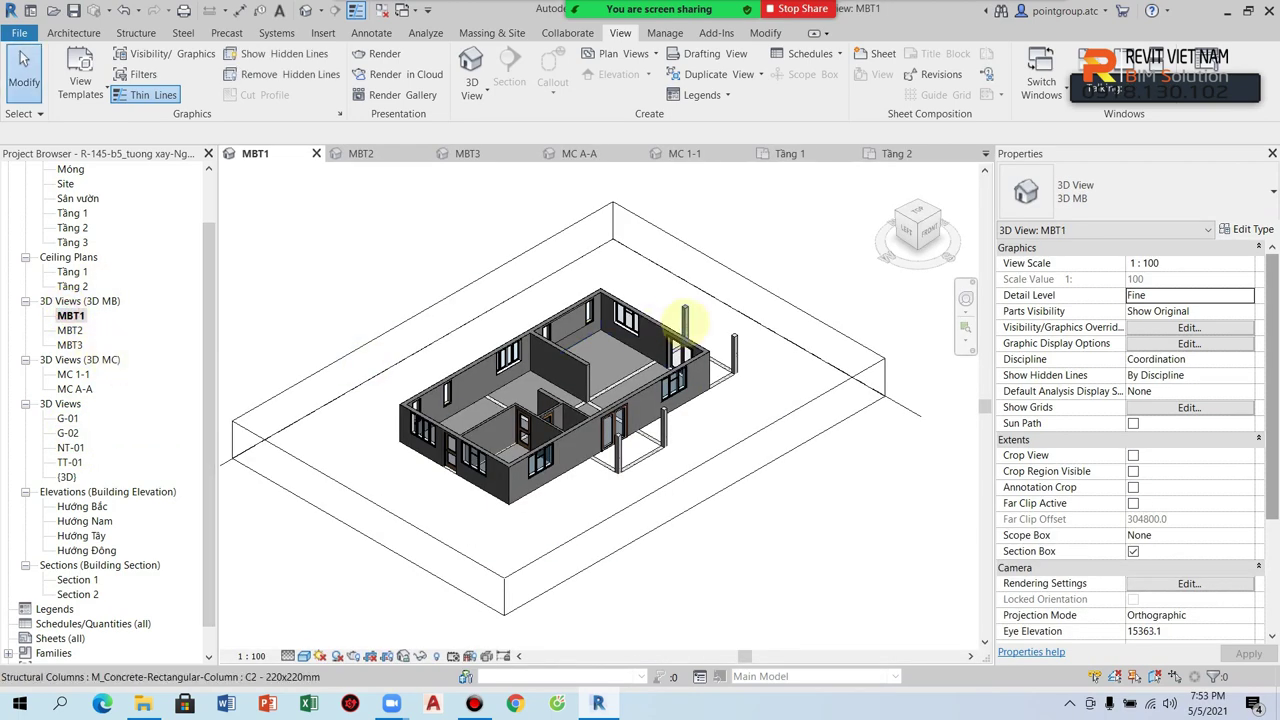
Close the inactive views and select the section box around MBT1's floor
{"action": "left_click", "coordinate": [381, 10]}
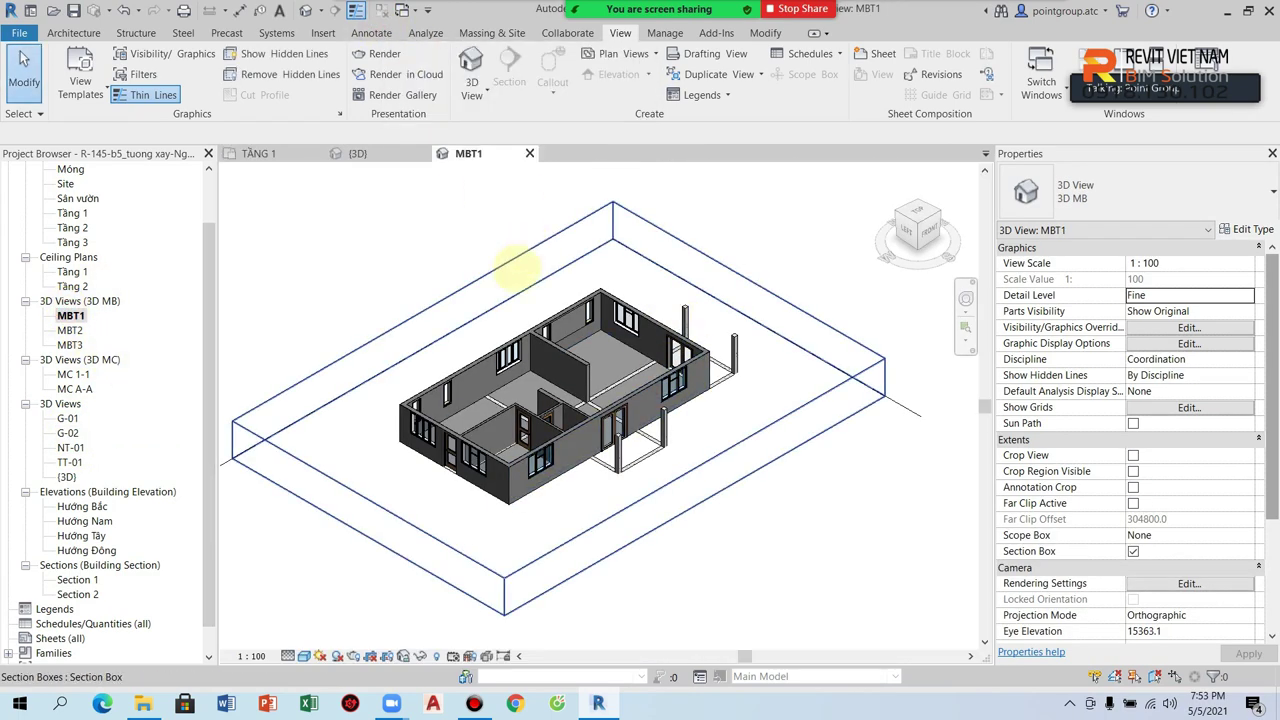
{"action": "middle_click_drag", "start_coordinate": [377, 269], "coordinate": [551, 273]}
{"action": "scroll", "coordinate": [666, 445], "scroll_direction": "down", "scroll_amount": 3}
{"action": "left_click", "coordinate": [563, 491]}
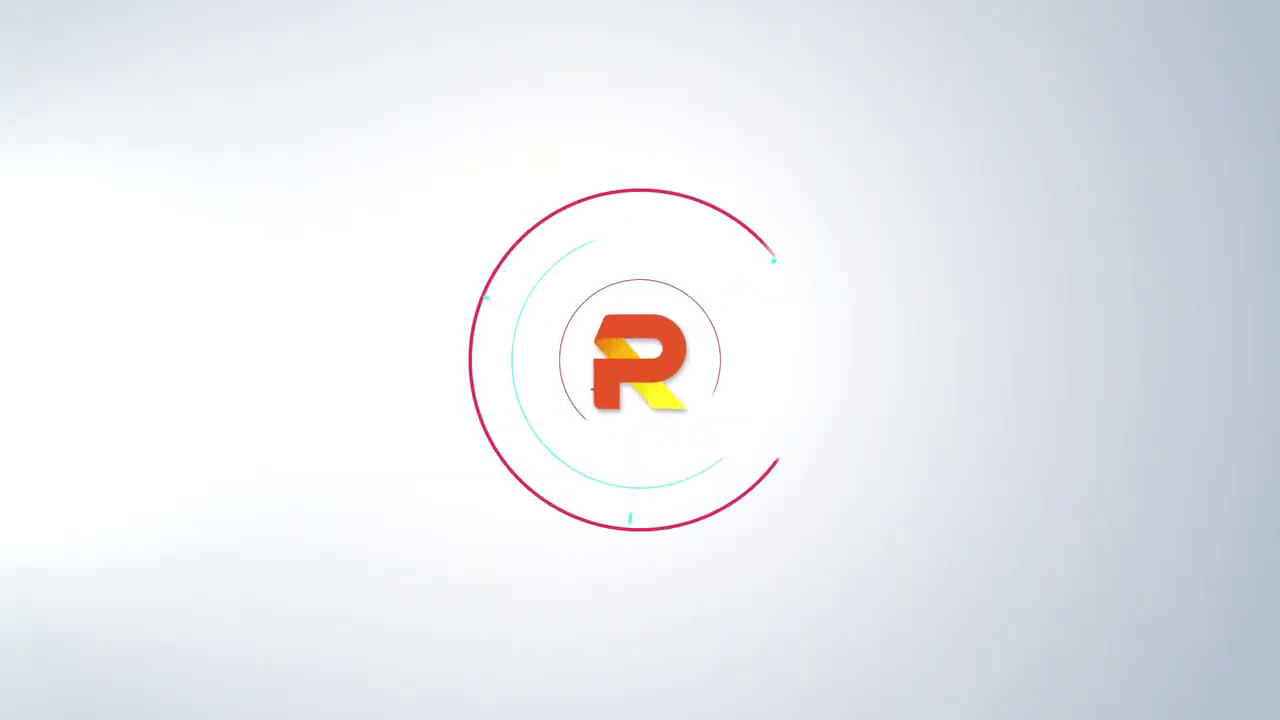